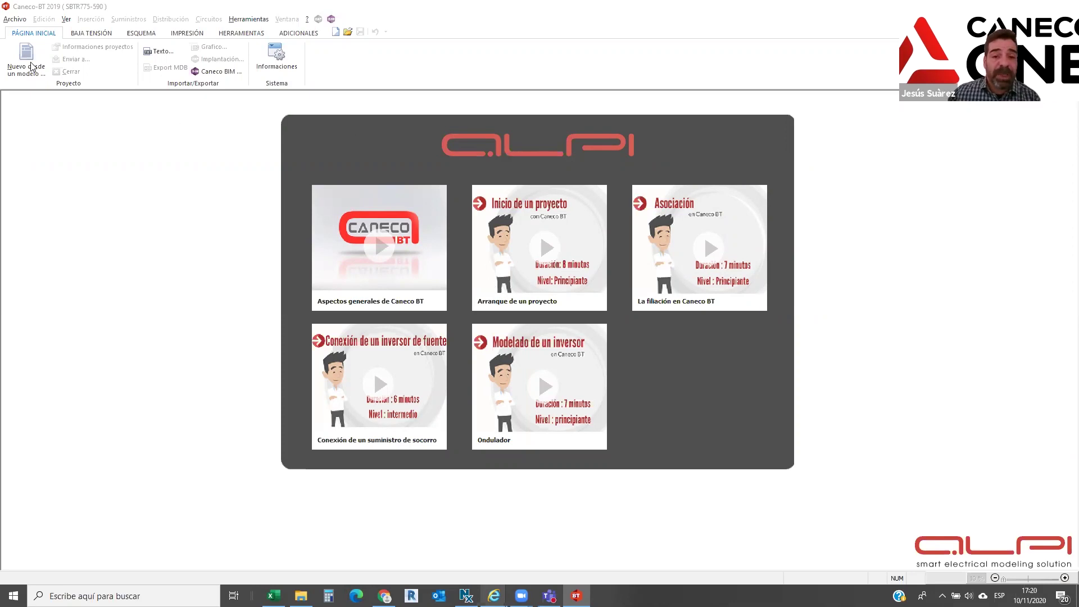
Create a new project and open the manufacturer catalogue list for the Interruptores auto. Une entry
left_click(15, 19)
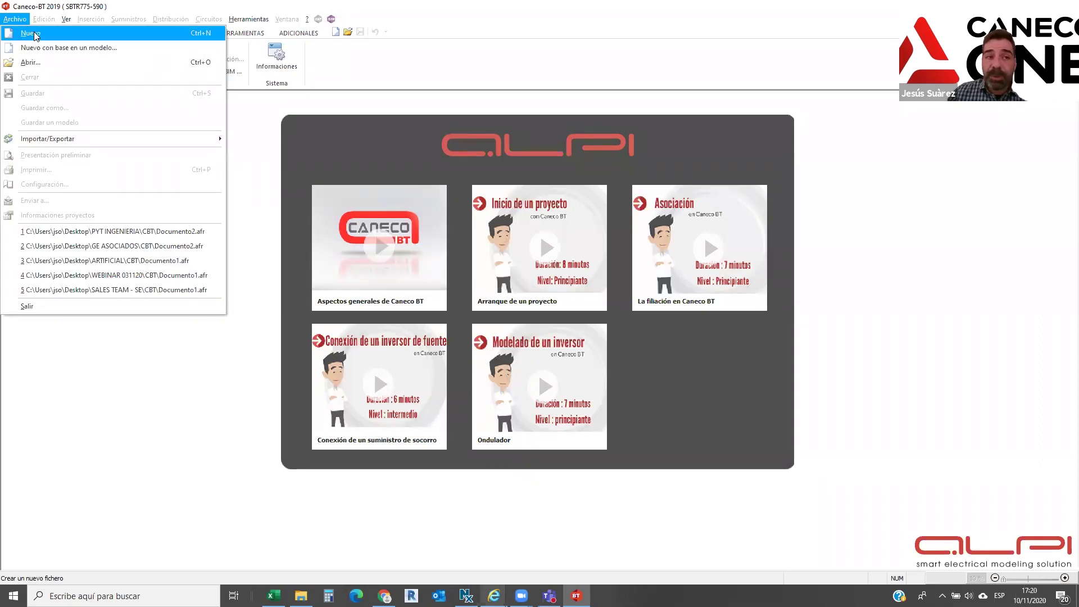
left_click(30, 32)
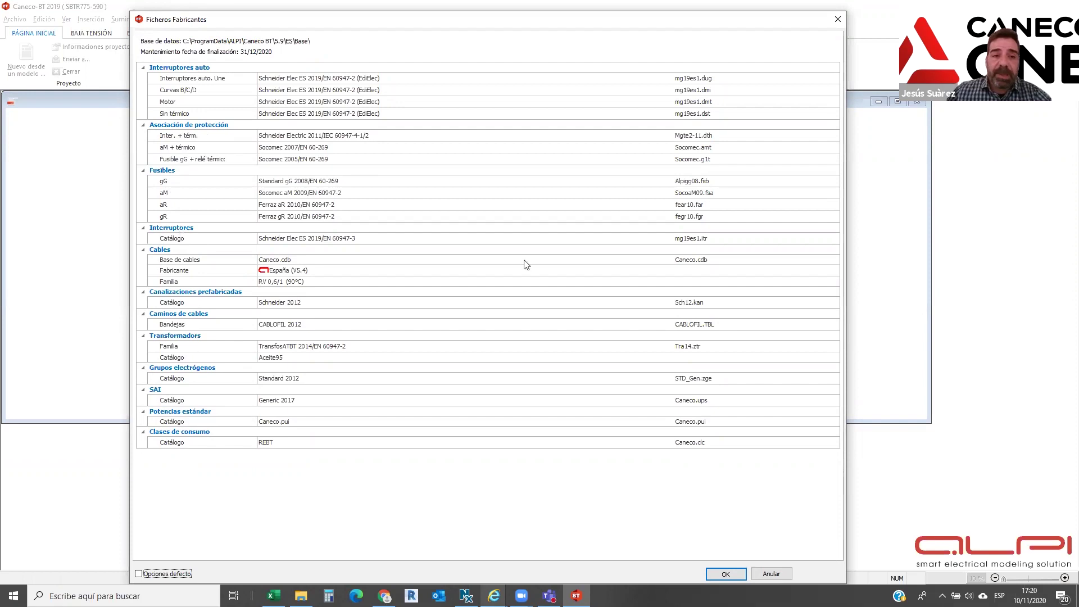
left_click(633, 80)
left_click(665, 79)
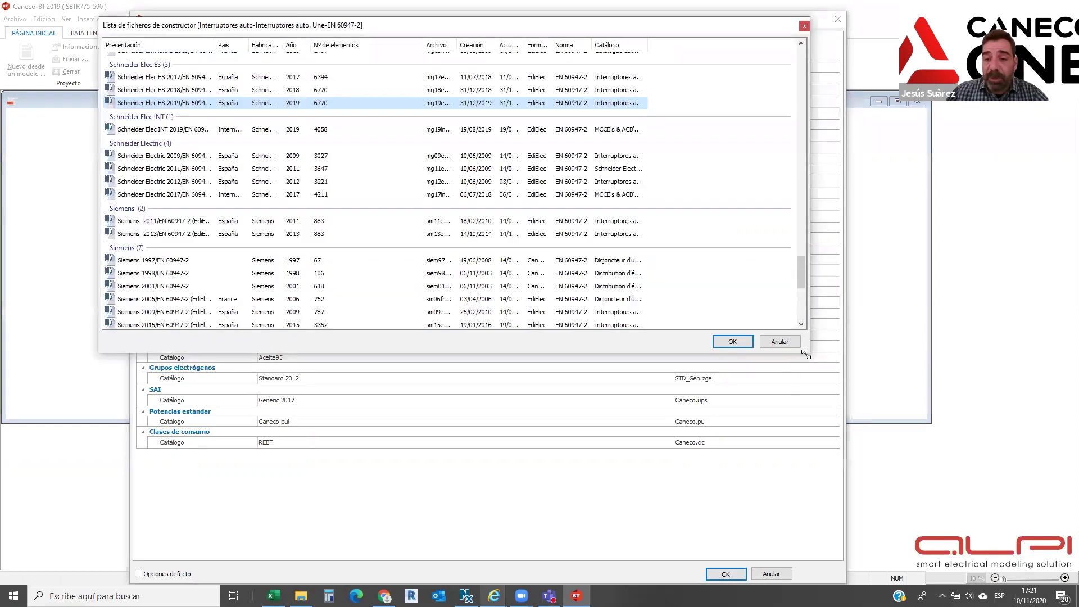
Enlarge the catalogue list and examine the circuit breaker catalogues offered by each manufacturer, from ABB to User
left_click_drag(805, 354, 1010, 579)
left_click_drag(1004, 486, 1004, 116)
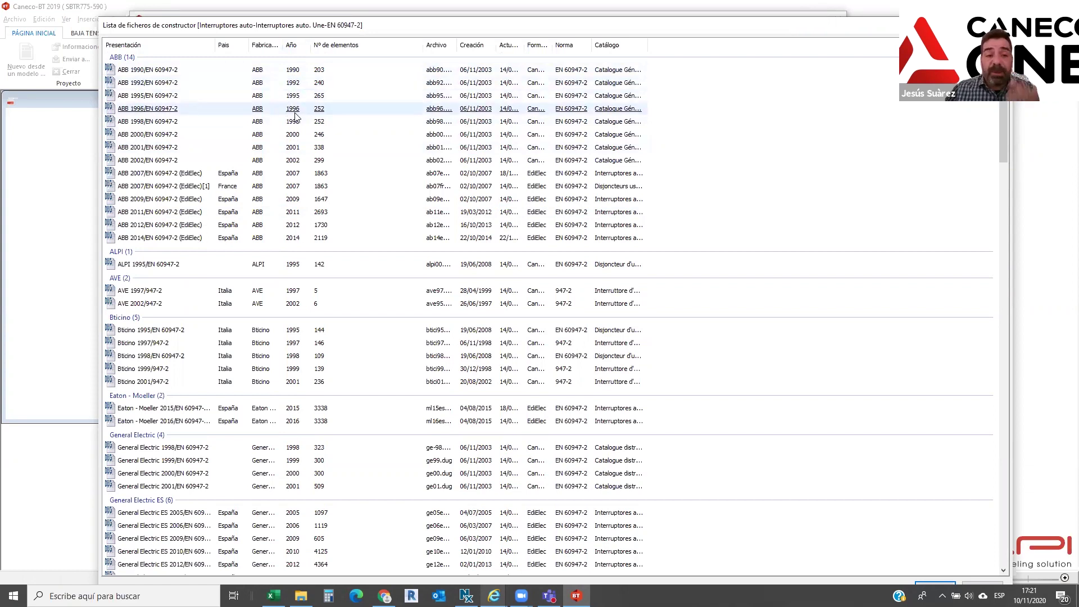
scroll(288, 161, "down", 7)
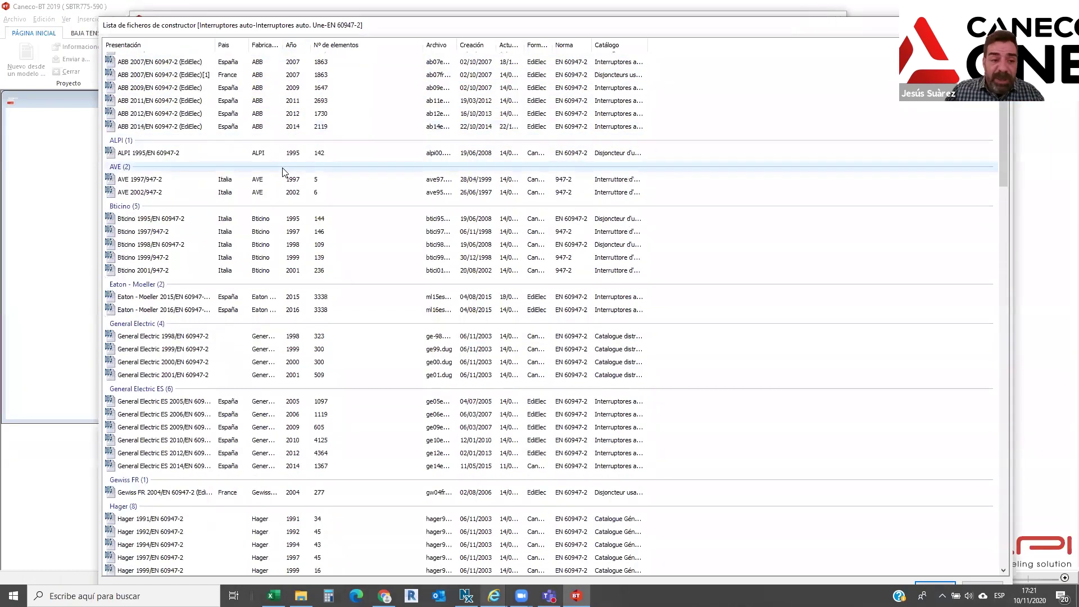
scroll(284, 172, "down", 18)
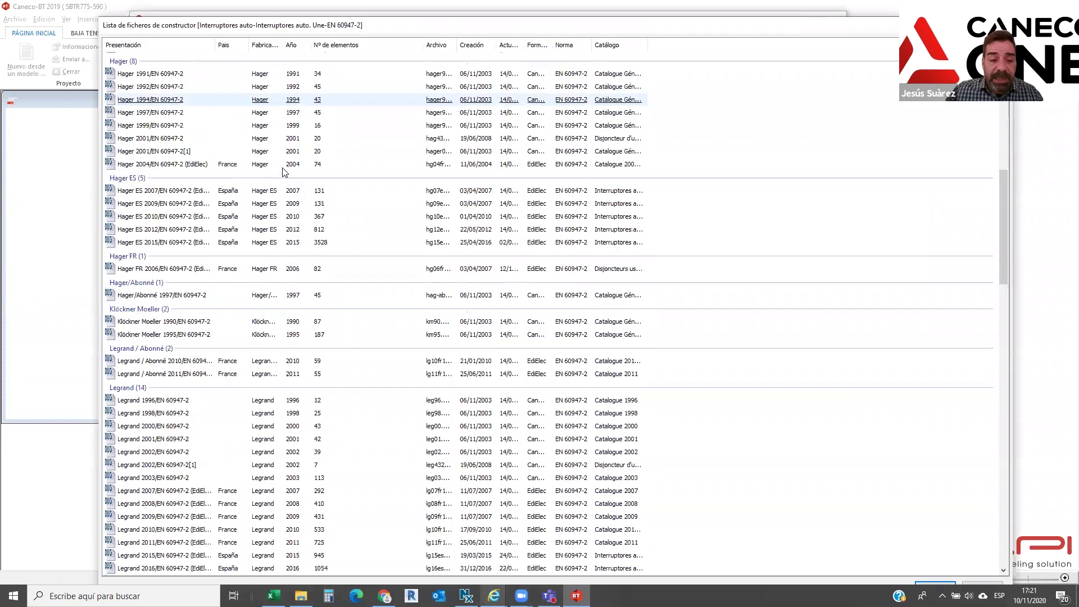
scroll(284, 172, "down", 18)
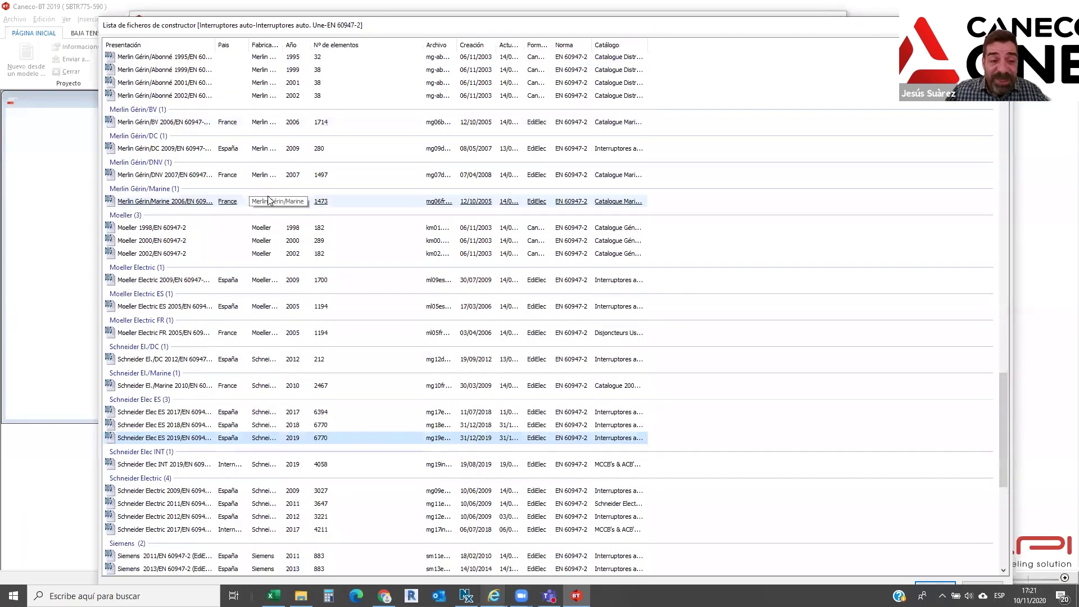
scroll(243, 265, "down", 9)
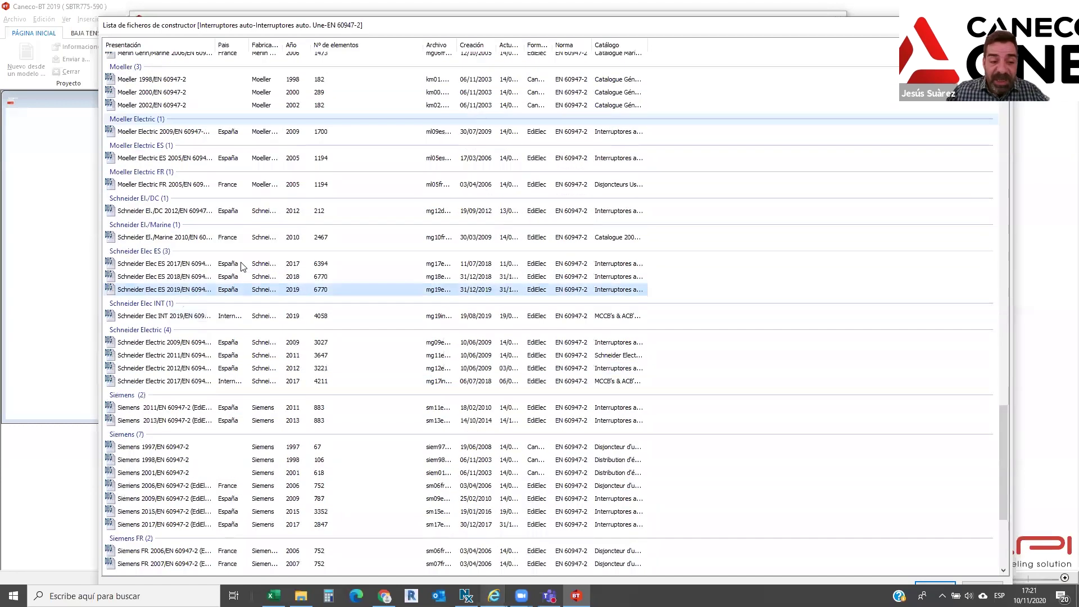
scroll(242, 266, "down", 2)
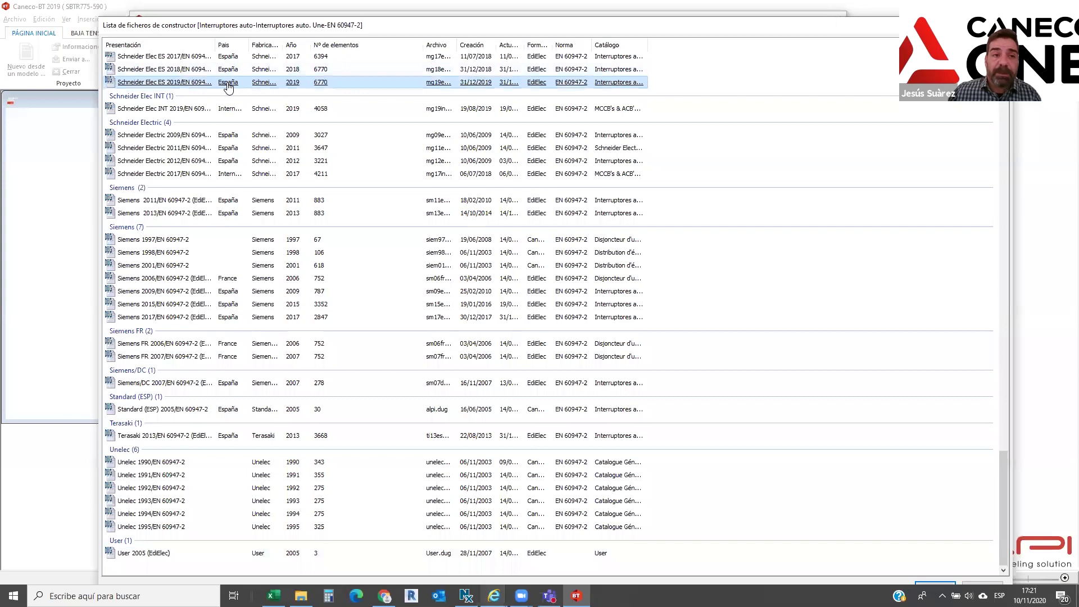
Choose the Schneider Elec ES 2019/EN 60947-2 catalogue for the circuit breakers and accept the manufacturer files
left_click(228, 108)
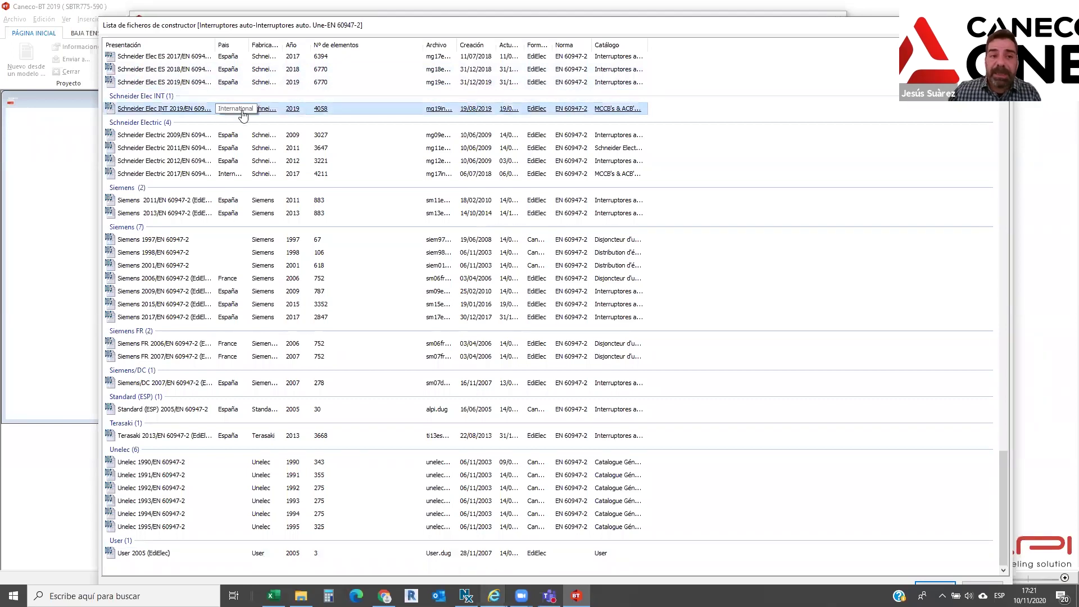
double_click(212, 83)
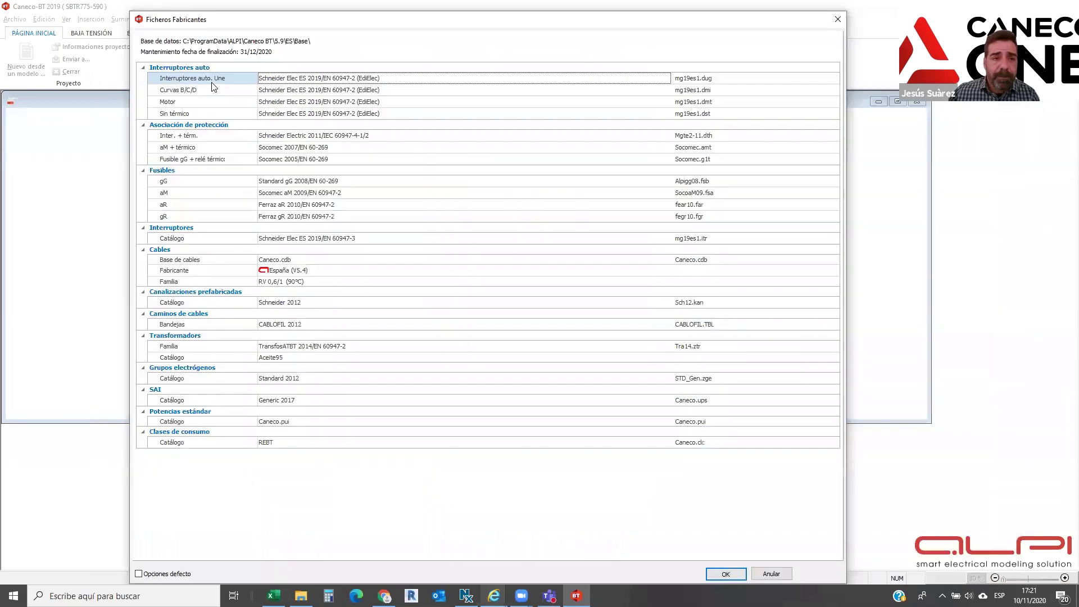
left_click(732, 577)
left_click(639, 350)
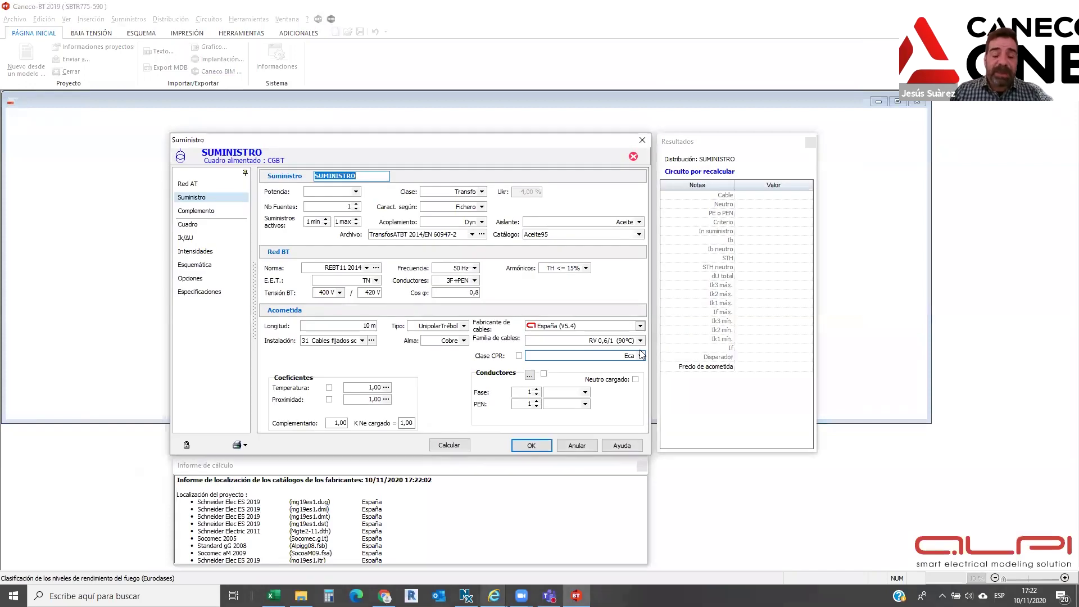
Review the available source classes and standard power ratings for the supply without changing them
left_click(484, 192)
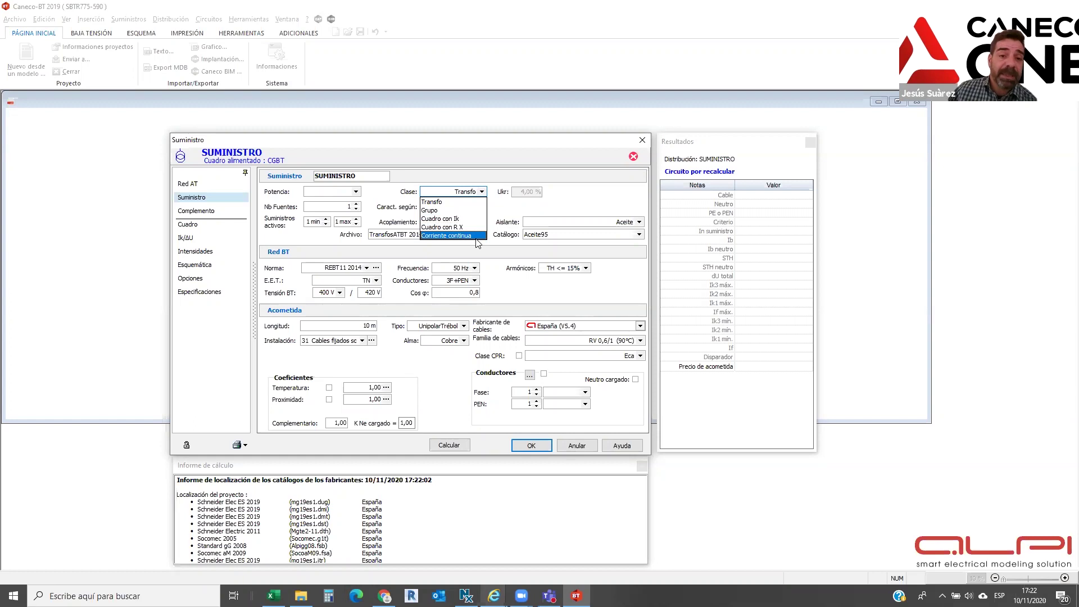
left_click(466, 163)
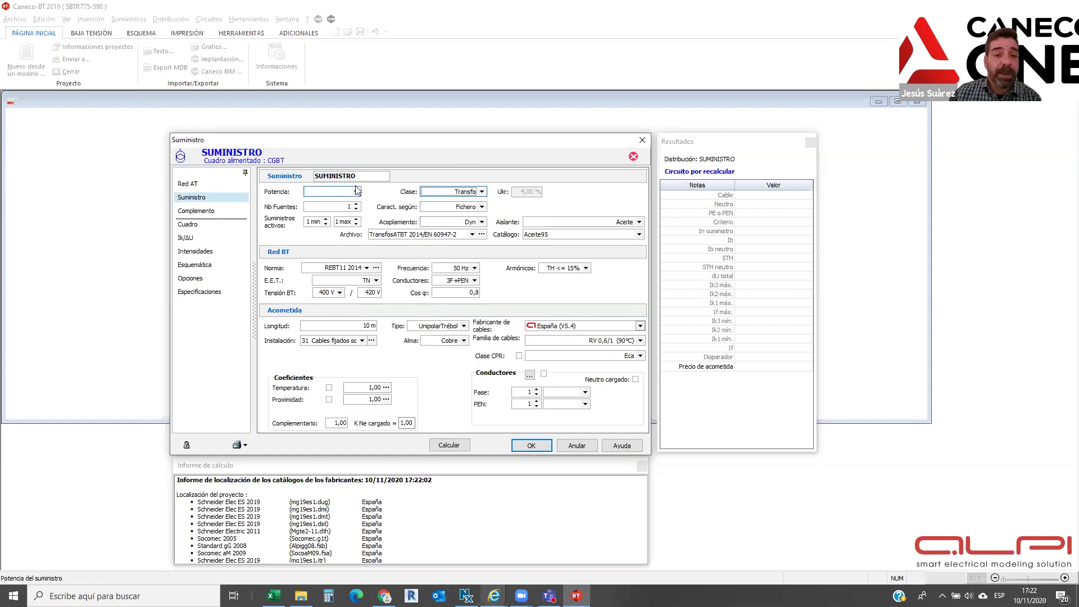
left_click(356, 192)
left_click_drag(355, 233, 357, 210)
Base the transformer's characteristics on Ukr and enter a supply power of 5000 kVA
left_click(482, 206)
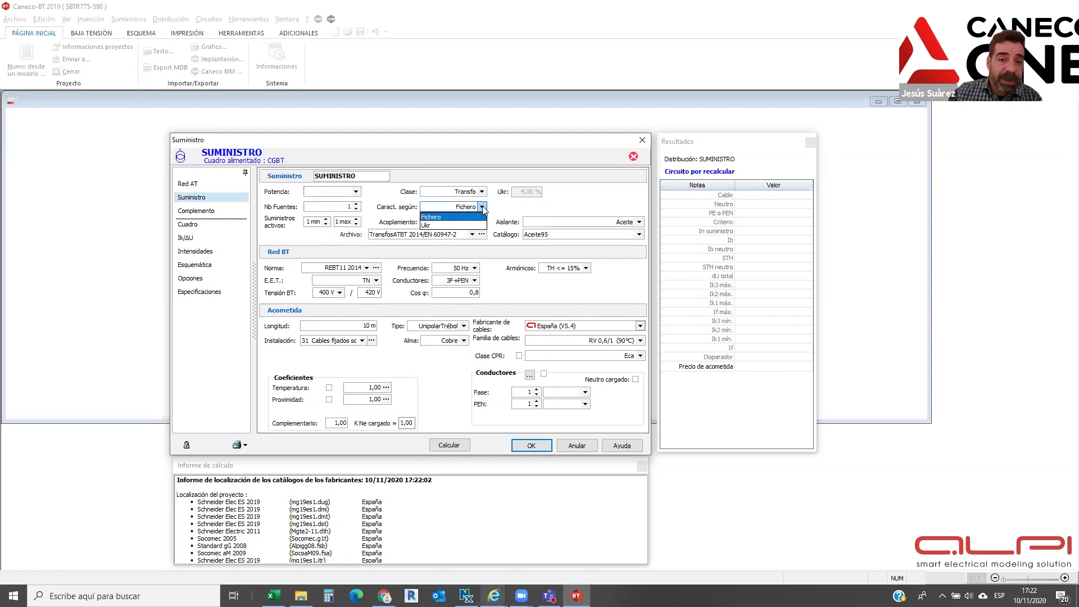
left_click(458, 230)
left_click(535, 192)
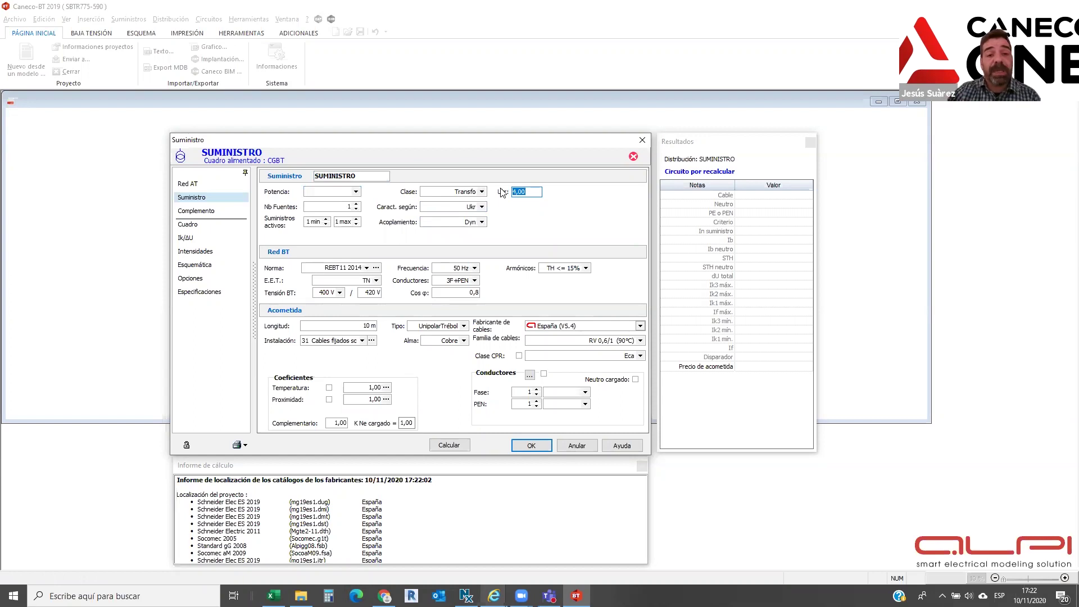
left_click(337, 190)
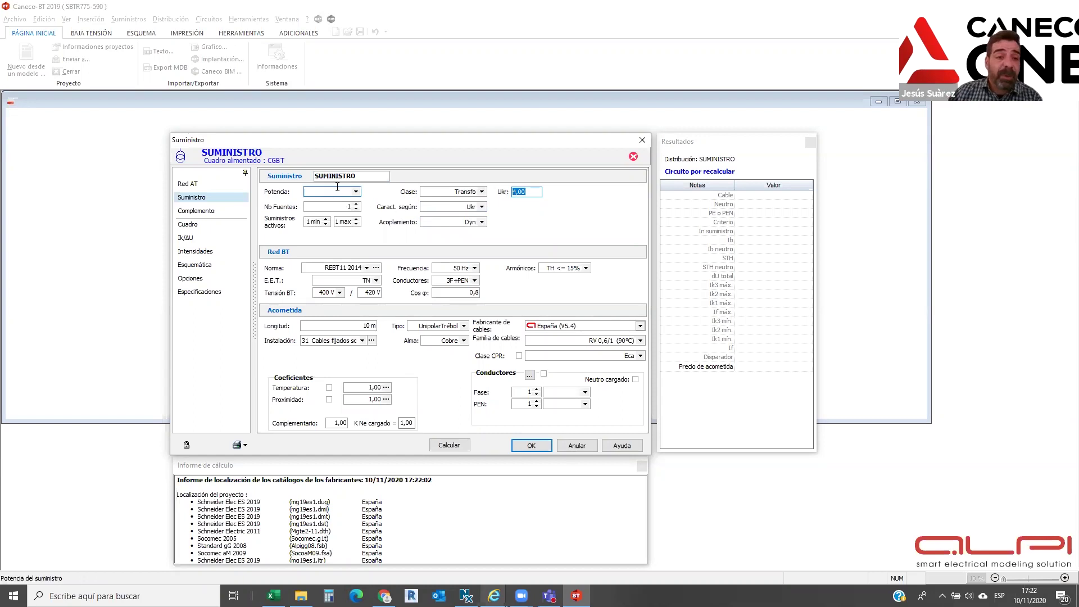
type("5000")
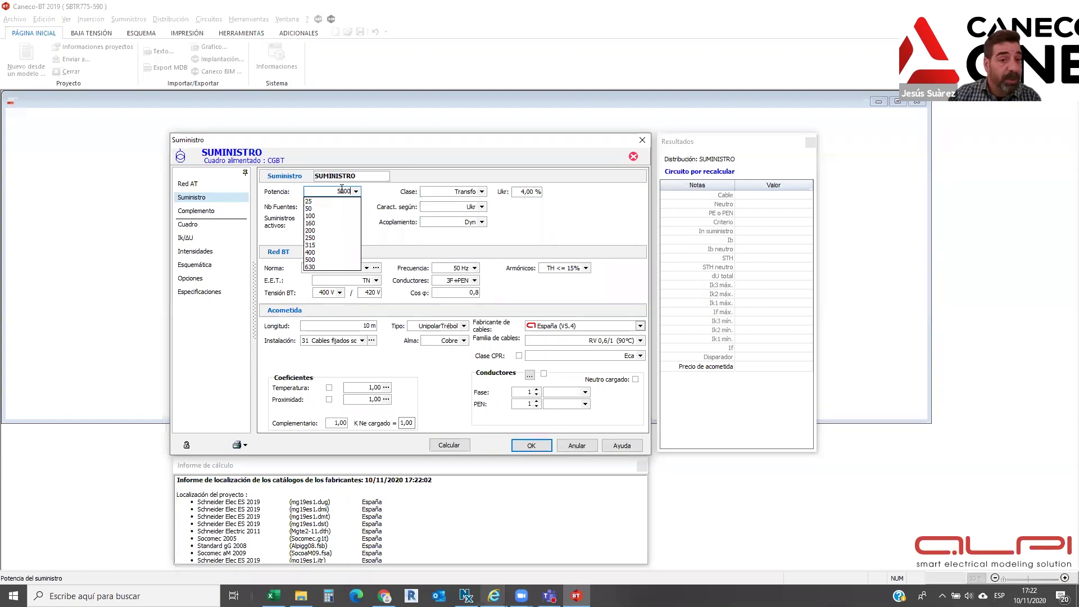
Switch the transformer's characteristics back to Fichero
left_click(481, 206)
left_click(440, 217)
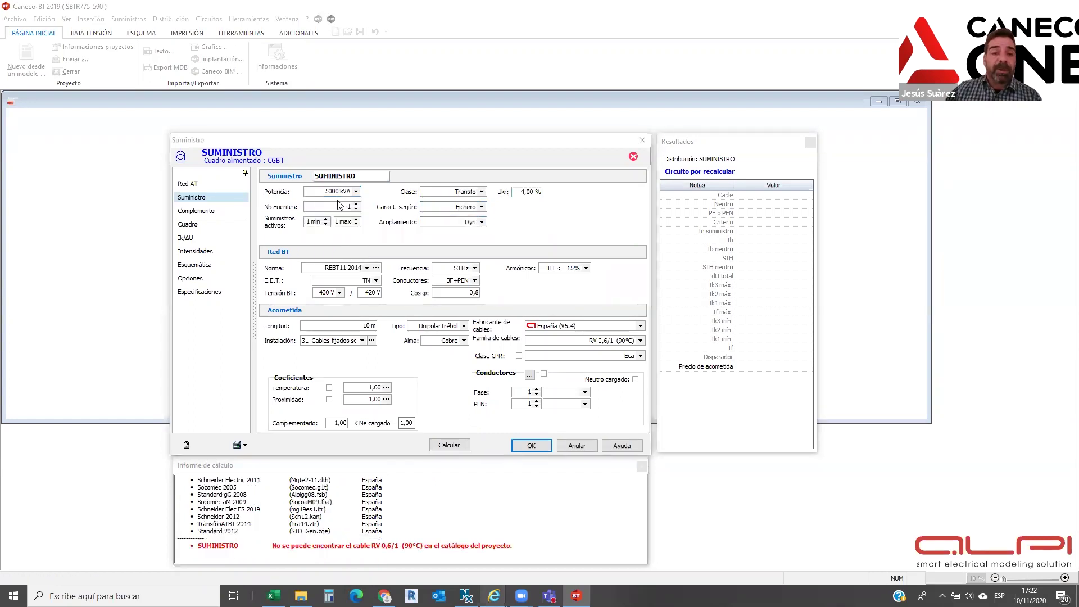
left_click(611, 301)
left_click(482, 206)
left_click(466, 215)
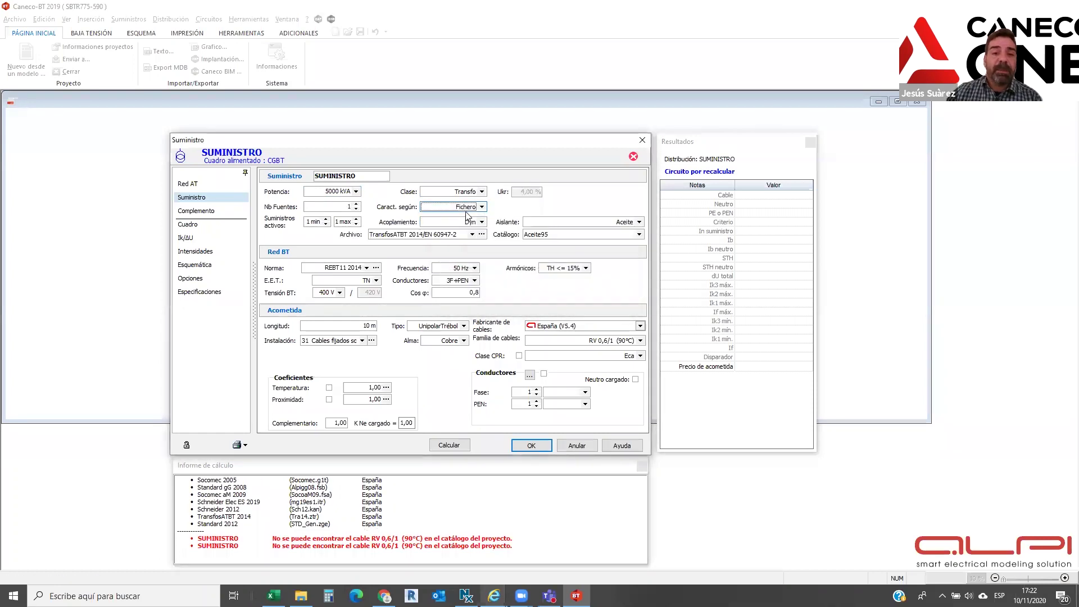
Set the supply to 2 sources, with a maximum of 2 active supplies
left_click(356, 204)
left_click(356, 204)
left_click(356, 210)
left_click(356, 210)
left_click(357, 210)
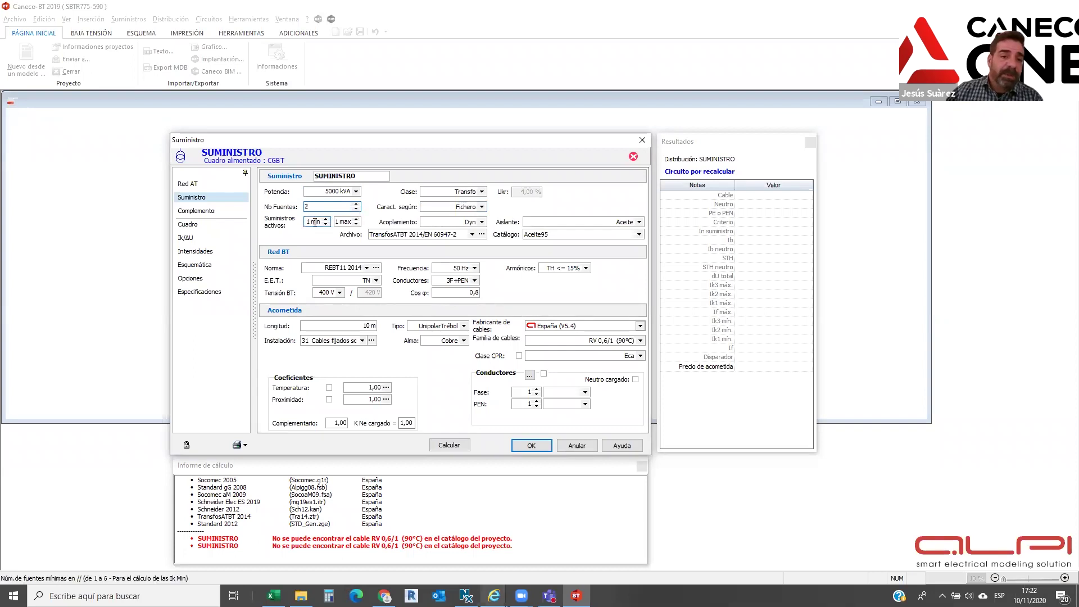
left_click(355, 221)
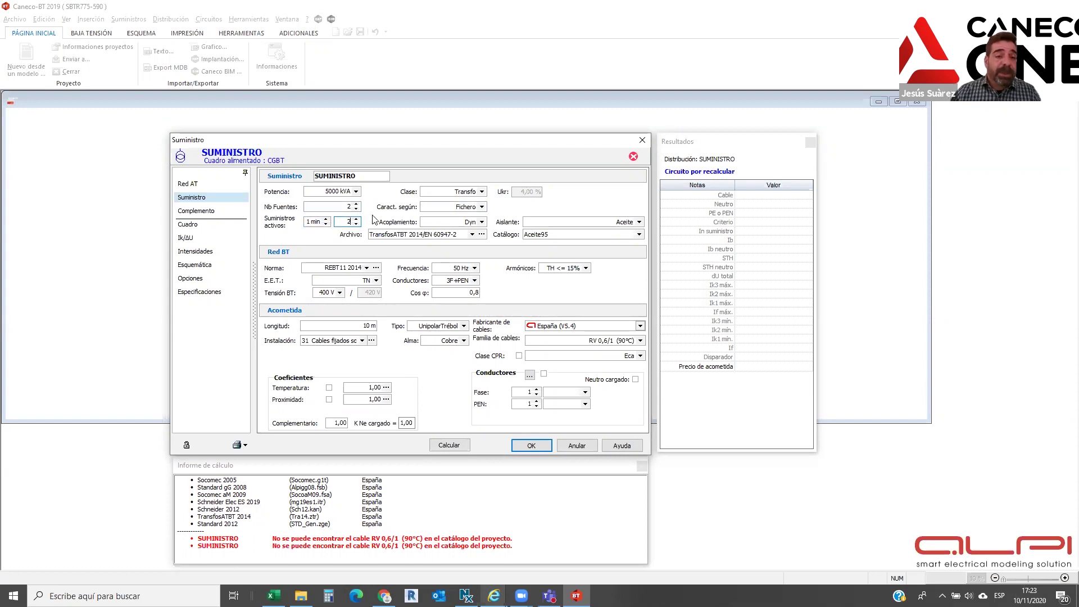
Set the supply's power to the standard rating of 630 kVA
left_click(354, 192)
left_click(356, 192)
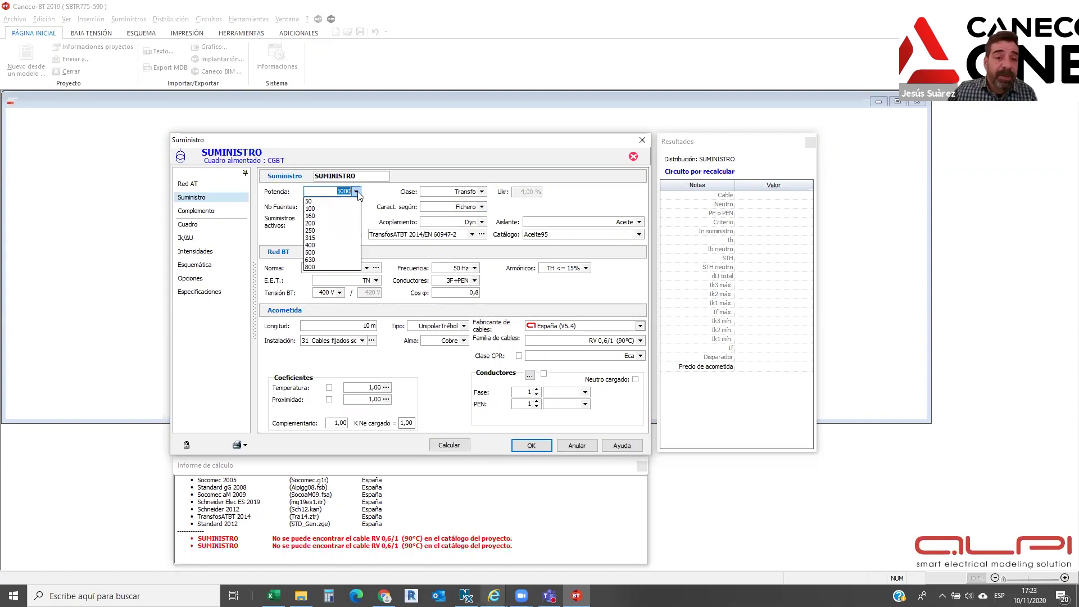
left_click(318, 260)
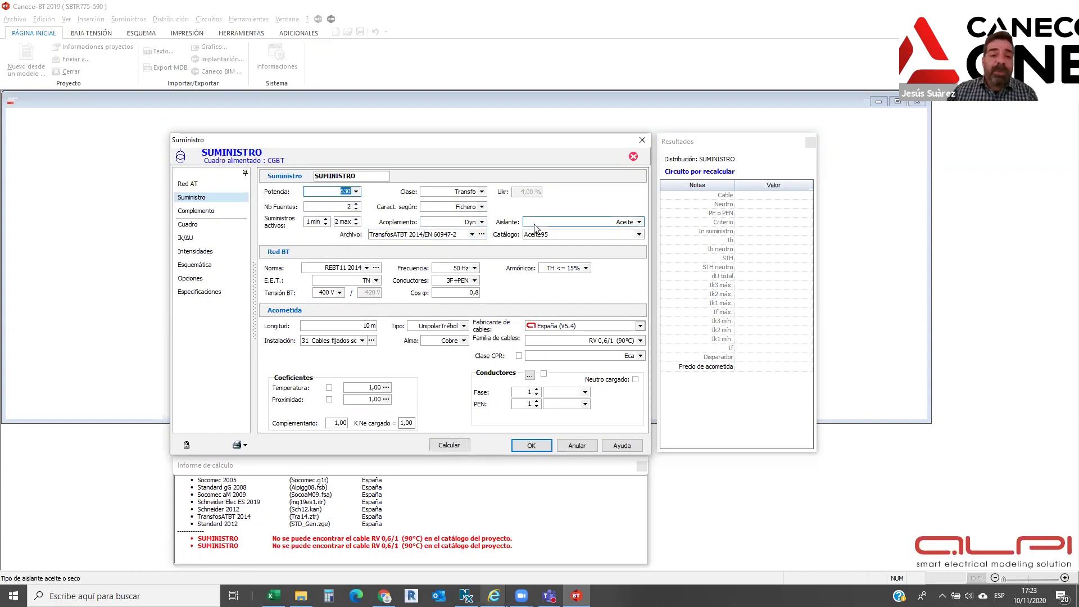
Look through the families of calculation standards available for the low-voltage network, keeping REBT11 2014
left_click(379, 270)
left_click(378, 270)
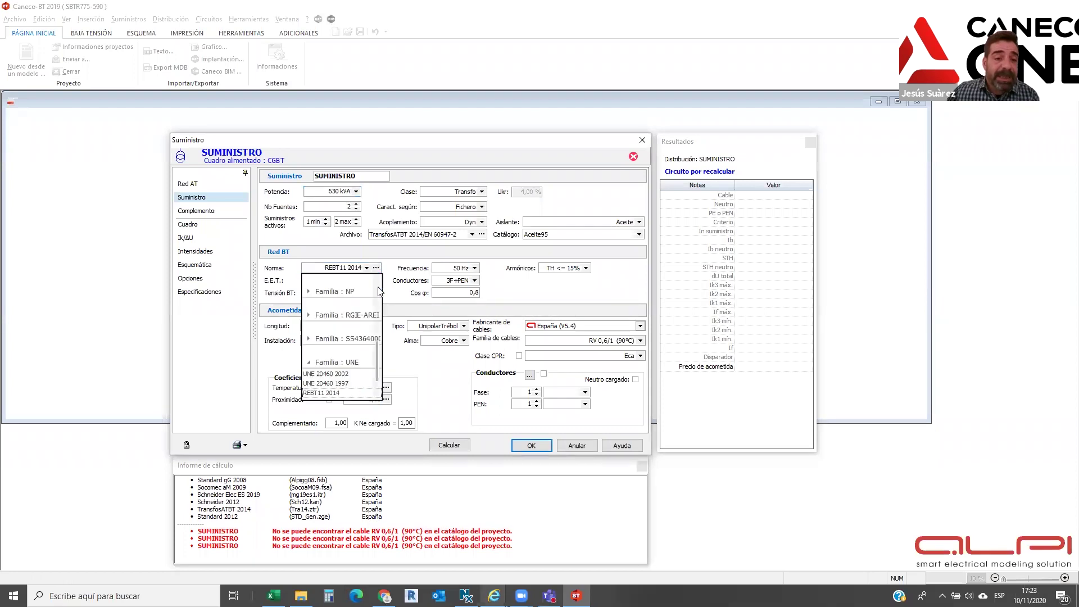
scroll(381, 359, "down", 3)
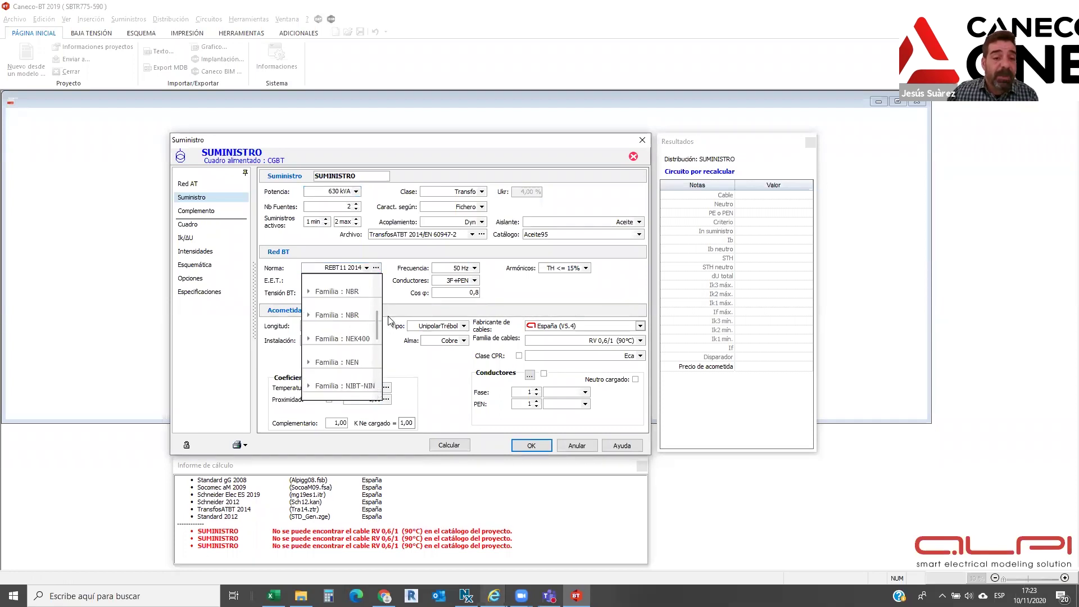
left_click(362, 269)
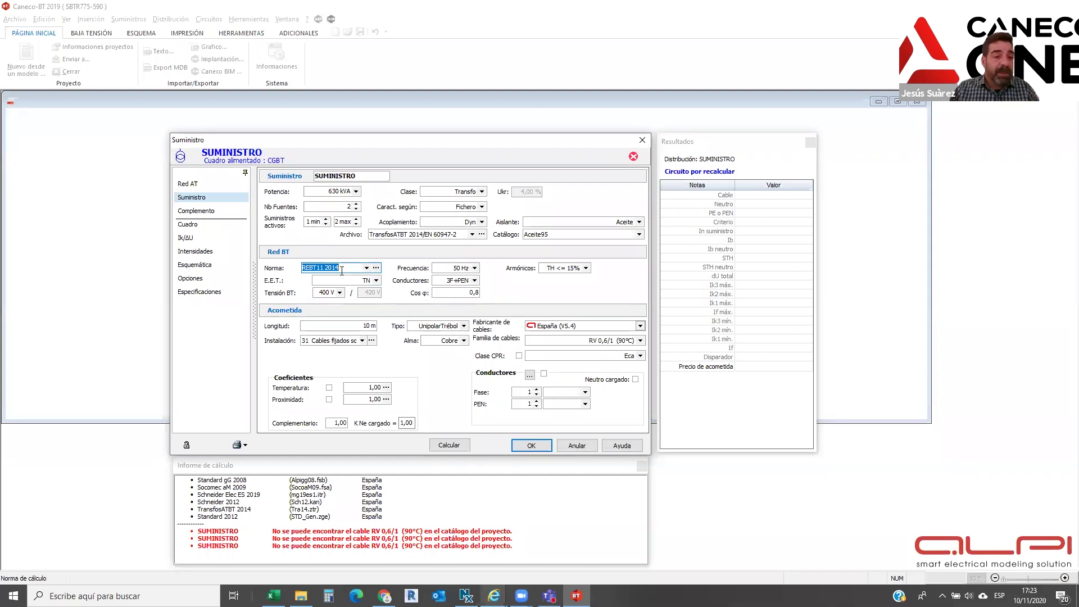
Select 50 Hz as the network frequency and check the harmonics options
left_click(475, 269)
left_click(458, 278)
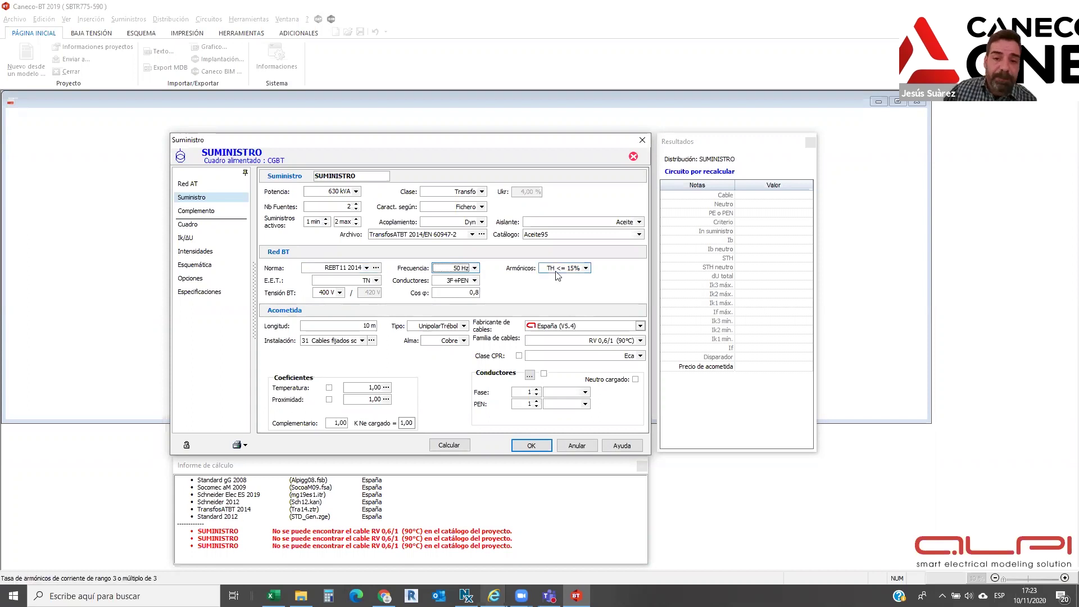
left_click(586, 268)
Select TN as the earthing system and 3F+PEN as the conductor arrangement
left_click(376, 281)
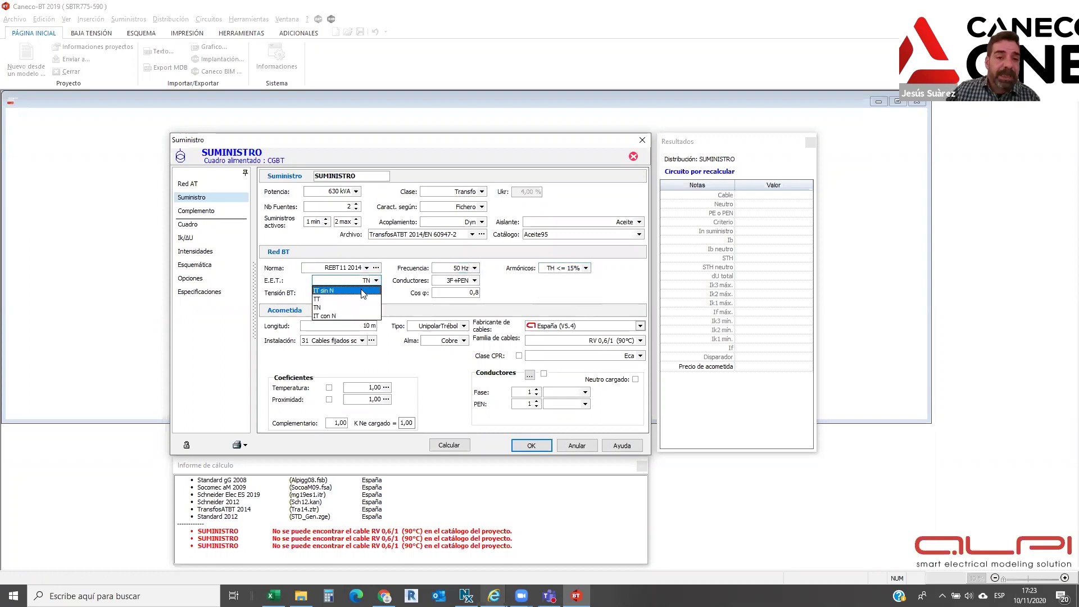
left_click(324, 308)
left_click(475, 281)
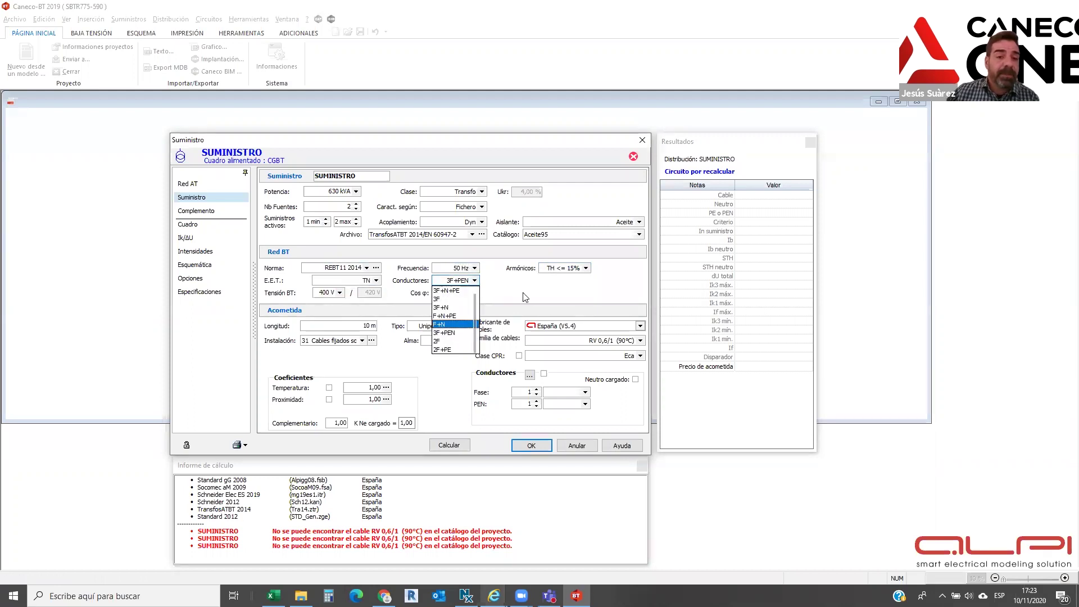
left_click(470, 332)
Check the available low-voltage network voltages, keeping 400 V
left_click(340, 293)
scroll(343, 311, "down", 2)
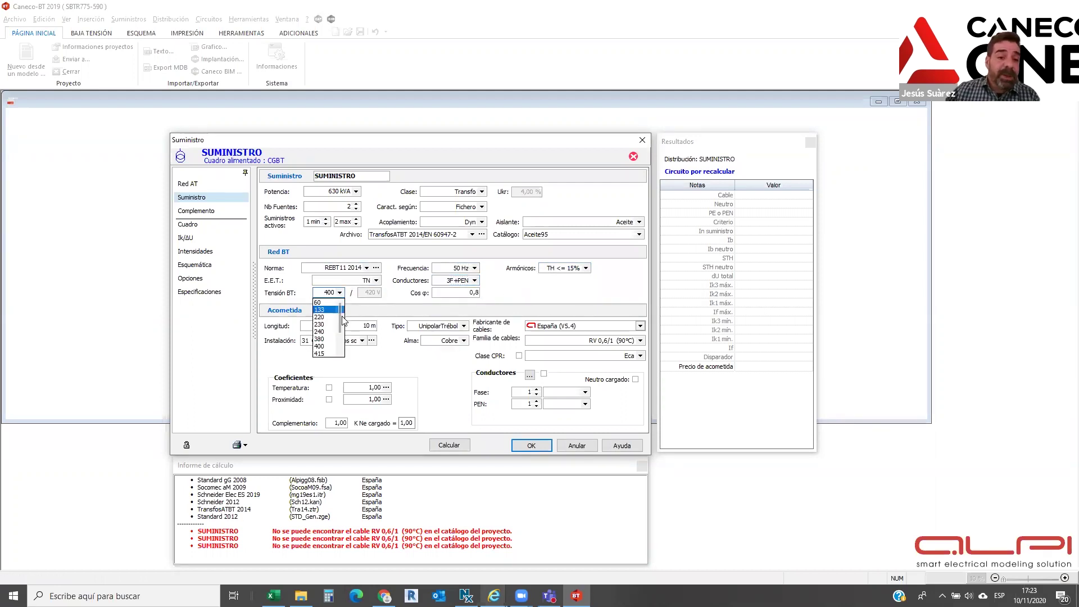
left_click(509, 292)
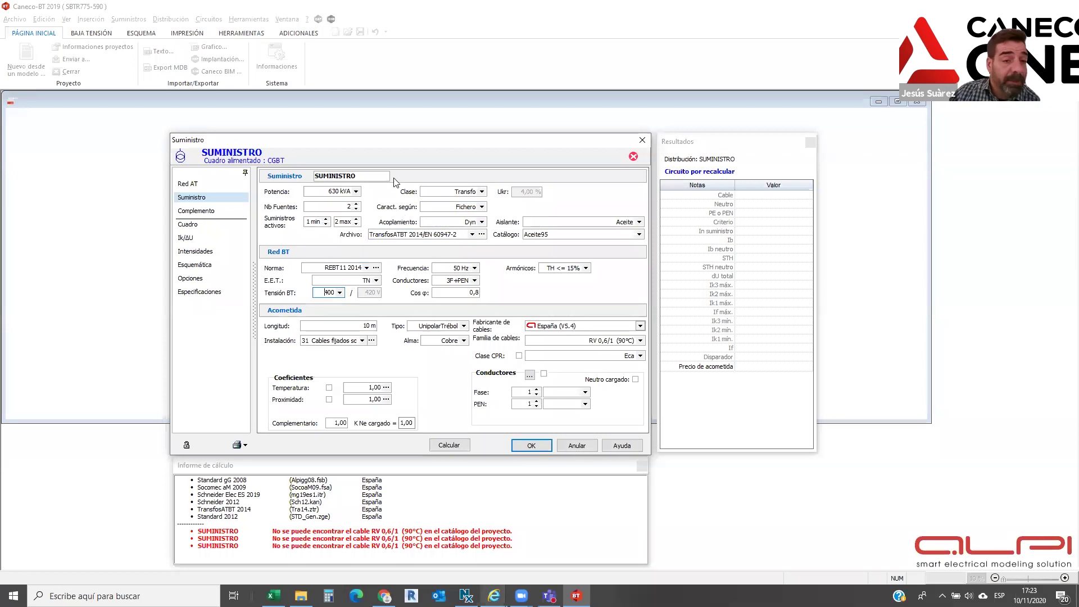
Check the service connection's length, cable type and available cable manufacturers, keeping 10 m, UnipolarTrébol and España (V5.4)
left_click(356, 326)
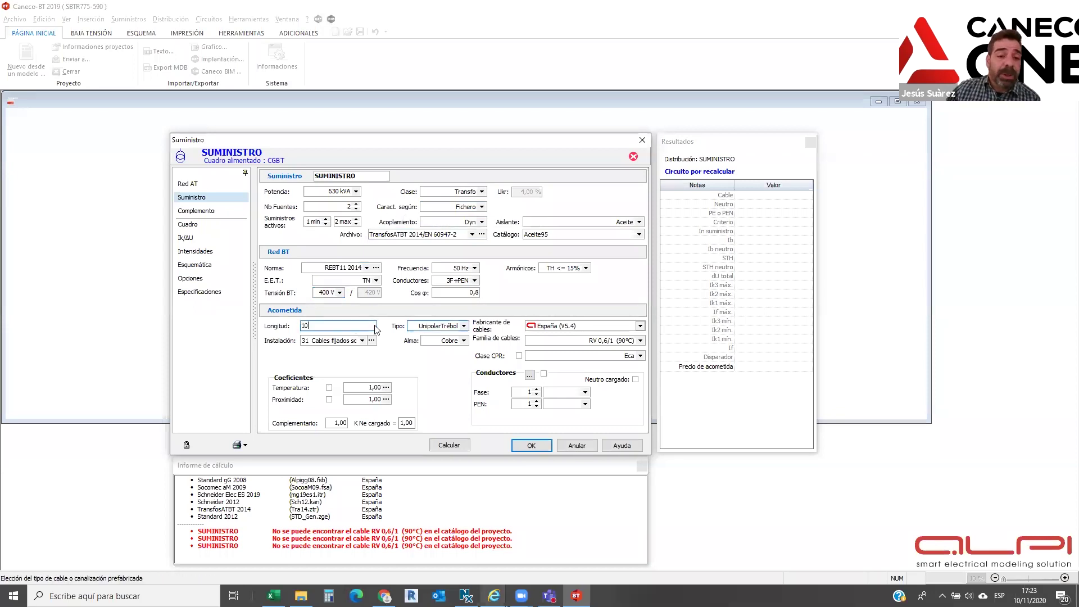
left_click(453, 326)
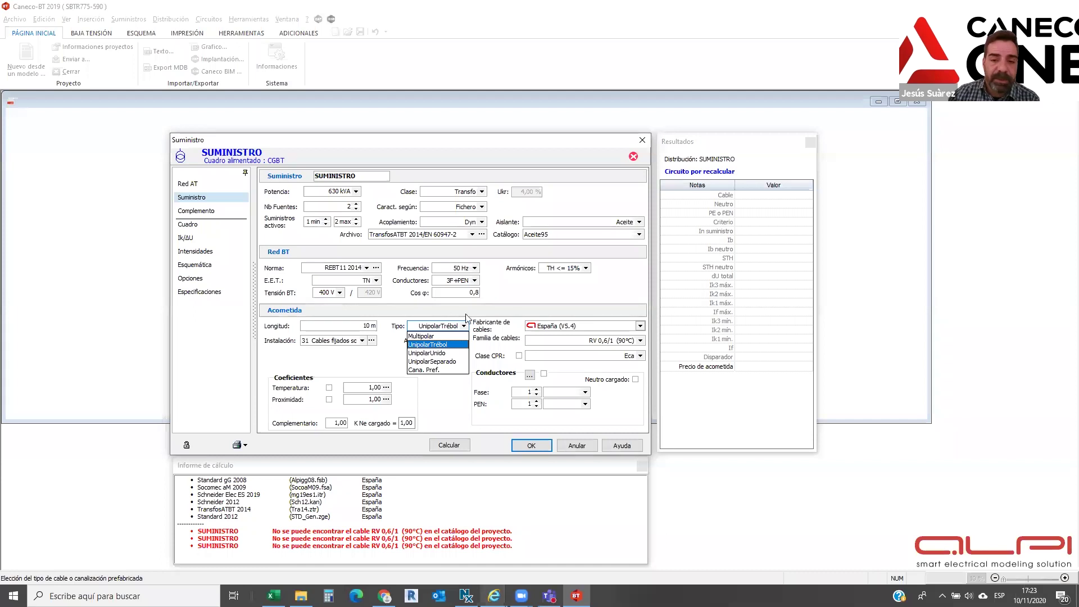
left_click(640, 326)
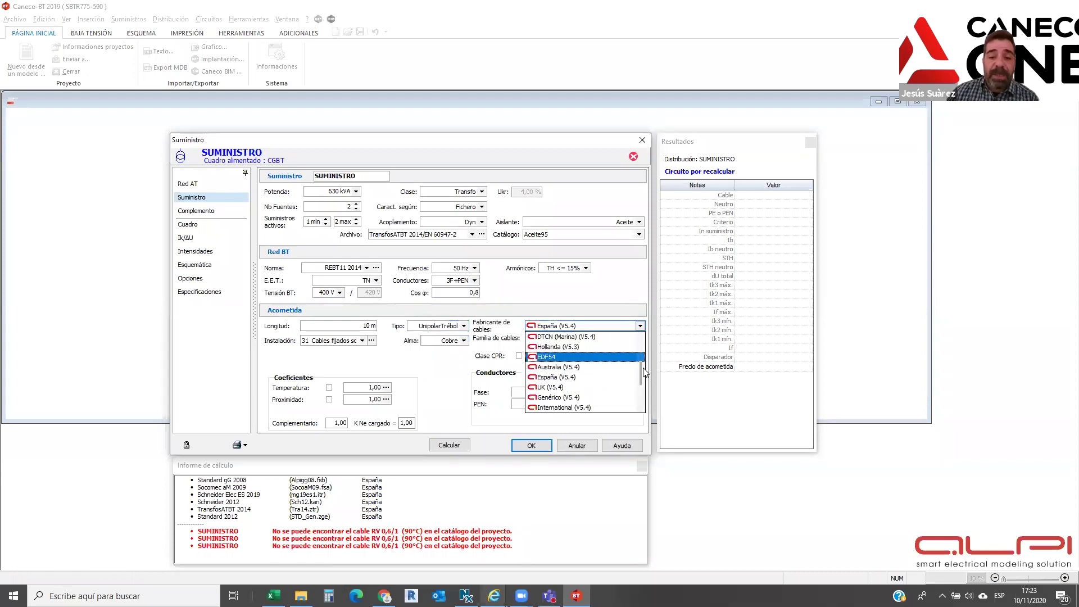
left_click_drag(641, 376, 646, 354)
scroll(646, 355, "up", 2)
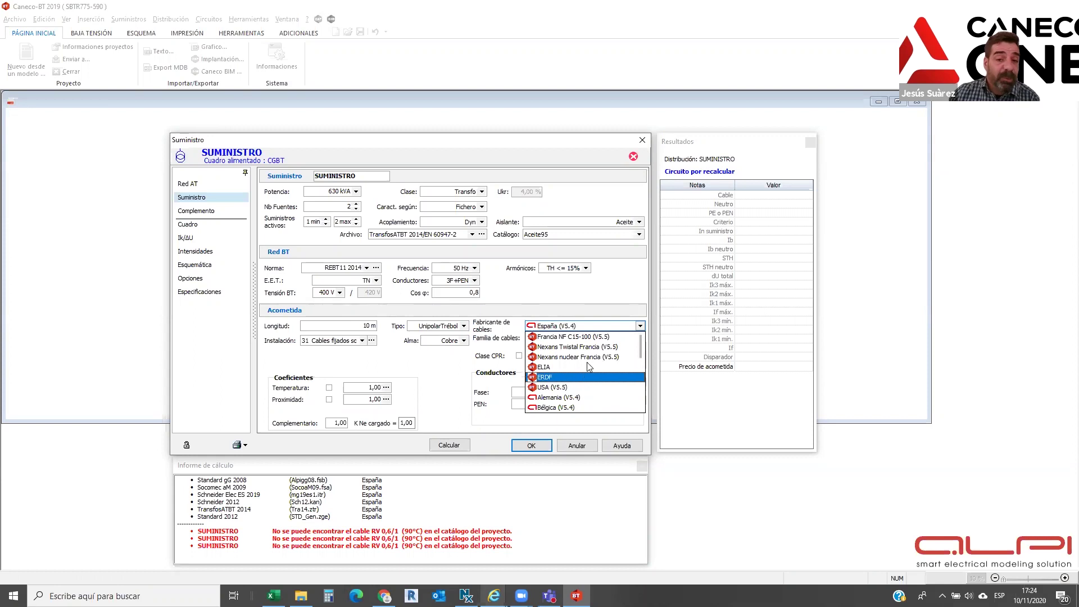
left_click(618, 298)
Consult the help on installation methods and correction factors for the service connection cables
left_click(372, 340)
left_click(123, 196)
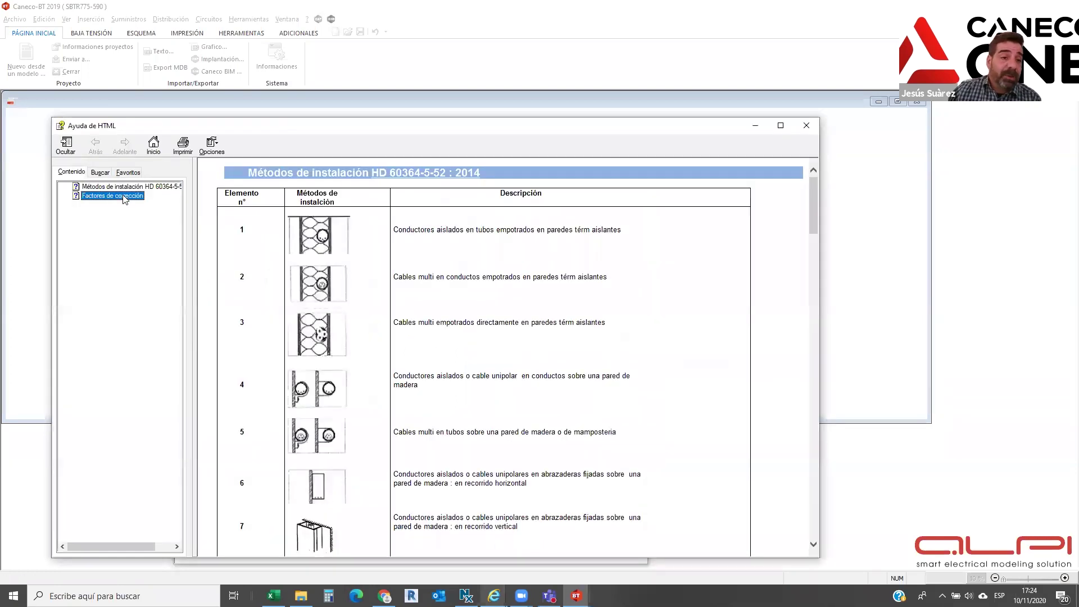
left_click(807, 126)
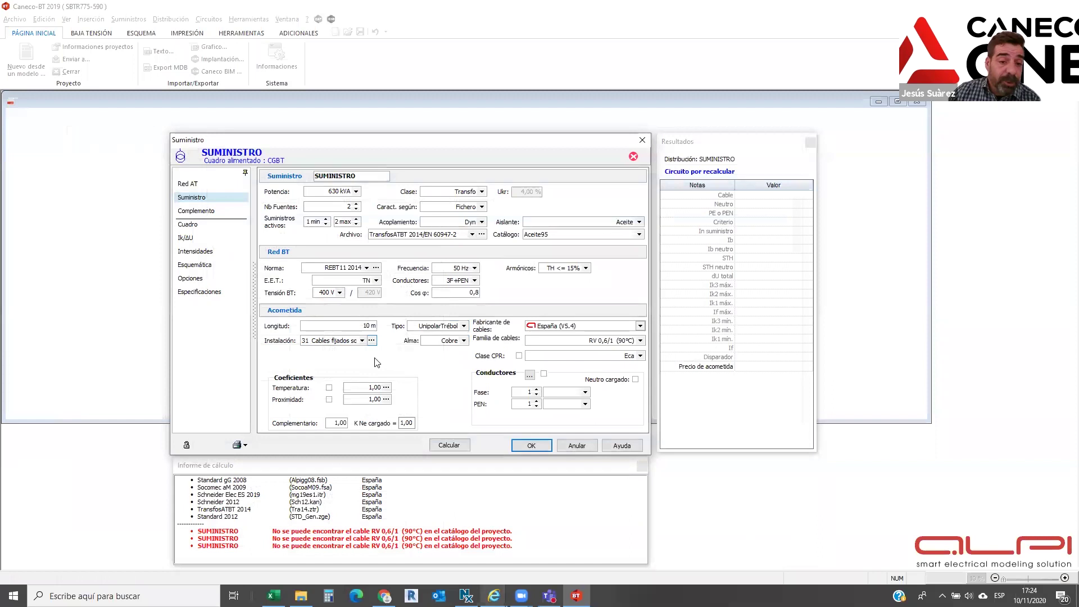
Try the service connection's temperature coefficient for an ambient temperature of 50 °C and clear it again
left_click(386, 388)
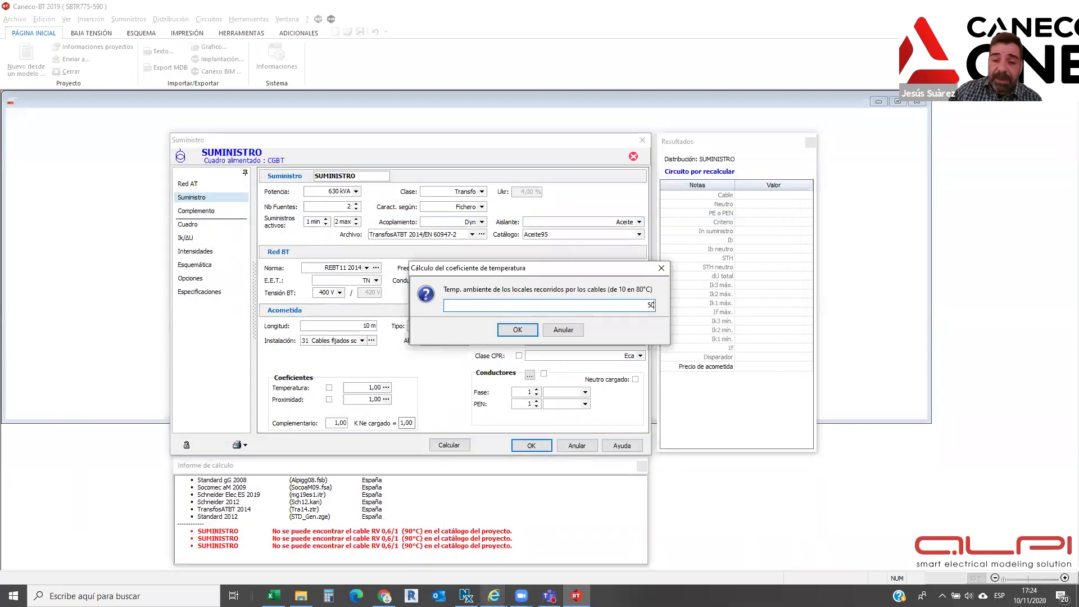
left_click(522, 331)
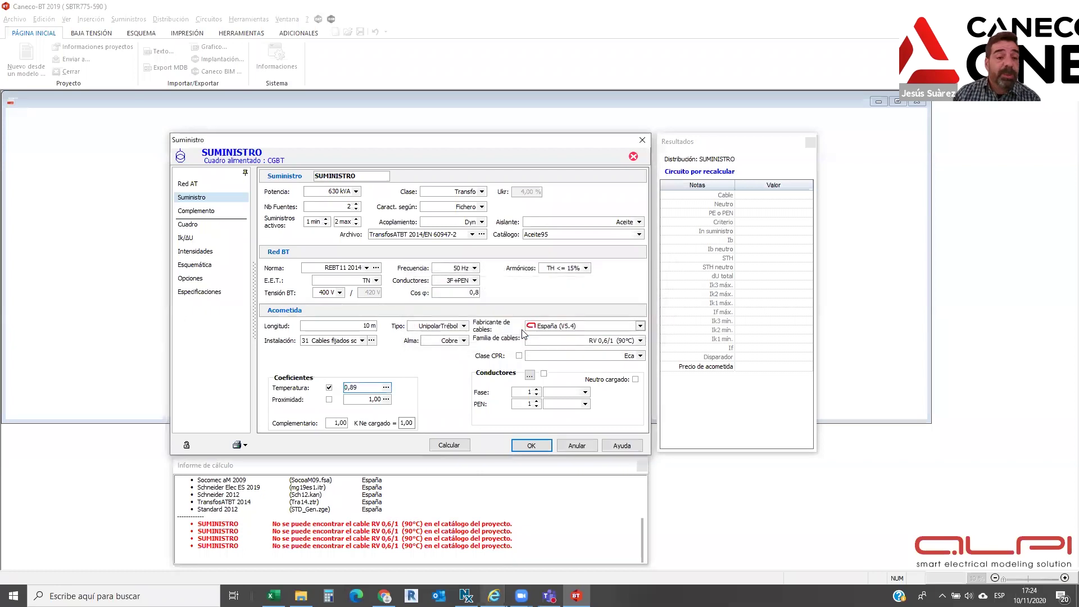
left_click(329, 388)
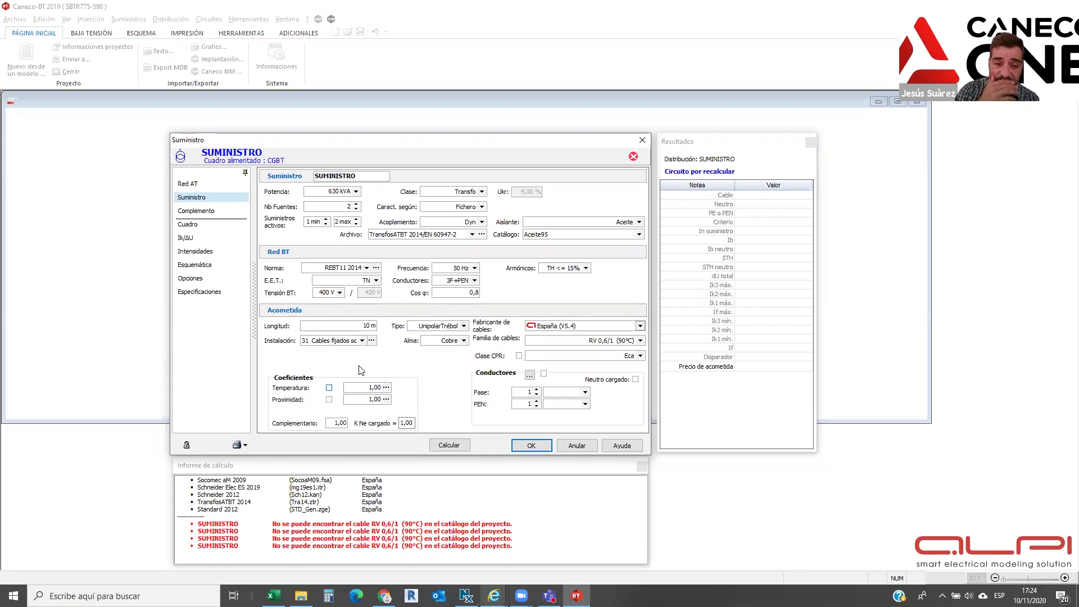
Examine how the service connection's proximity coefficient is calculated, leaving the adjoining circuits and layout settings as they are
left_click(386, 399)
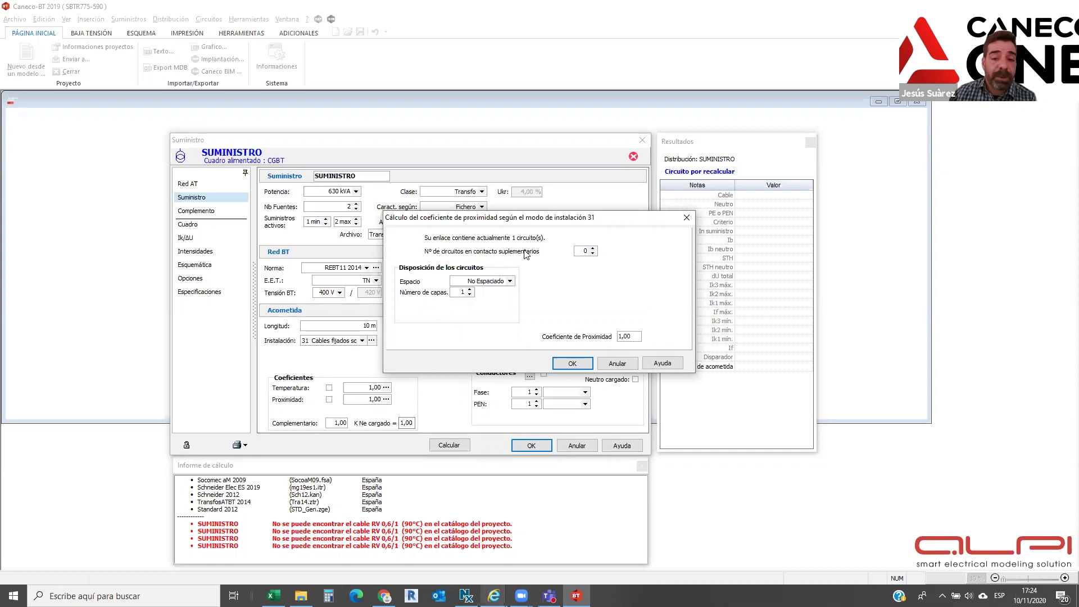
left_click_drag(639, 336, 607, 333)
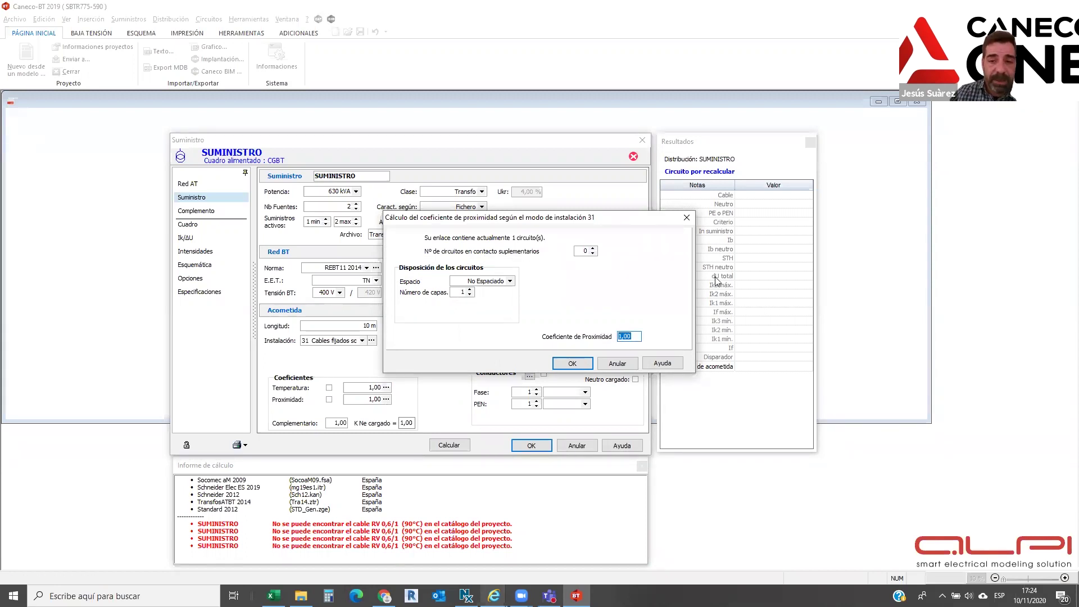
left_click(687, 217)
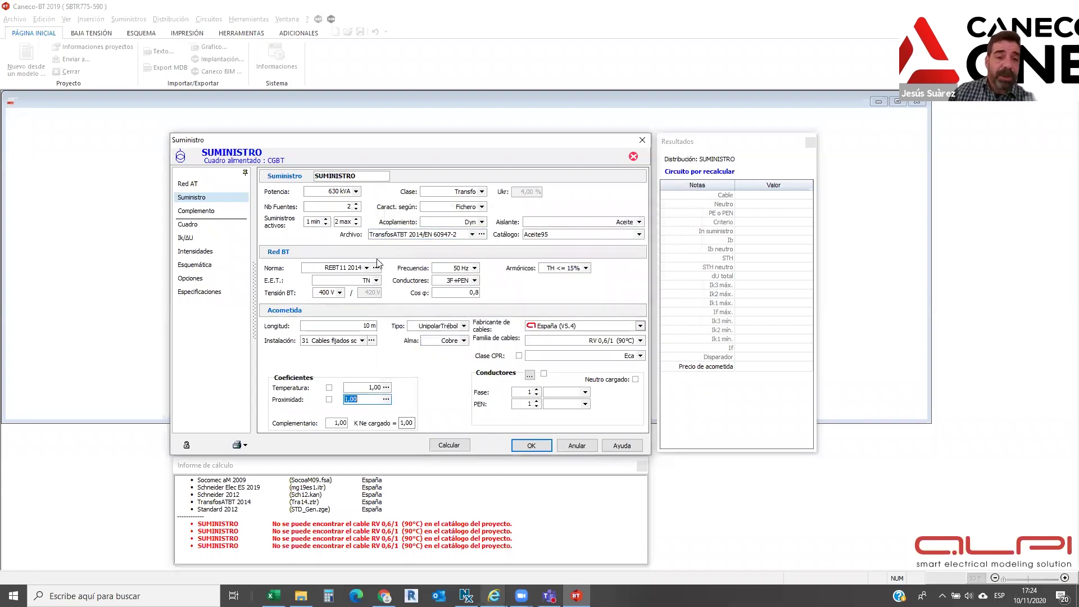
Look over the high-voltage network and complementary data, and set the CGBT board's cutting device to Int. aut. caja moldeada
left_click(205, 185)
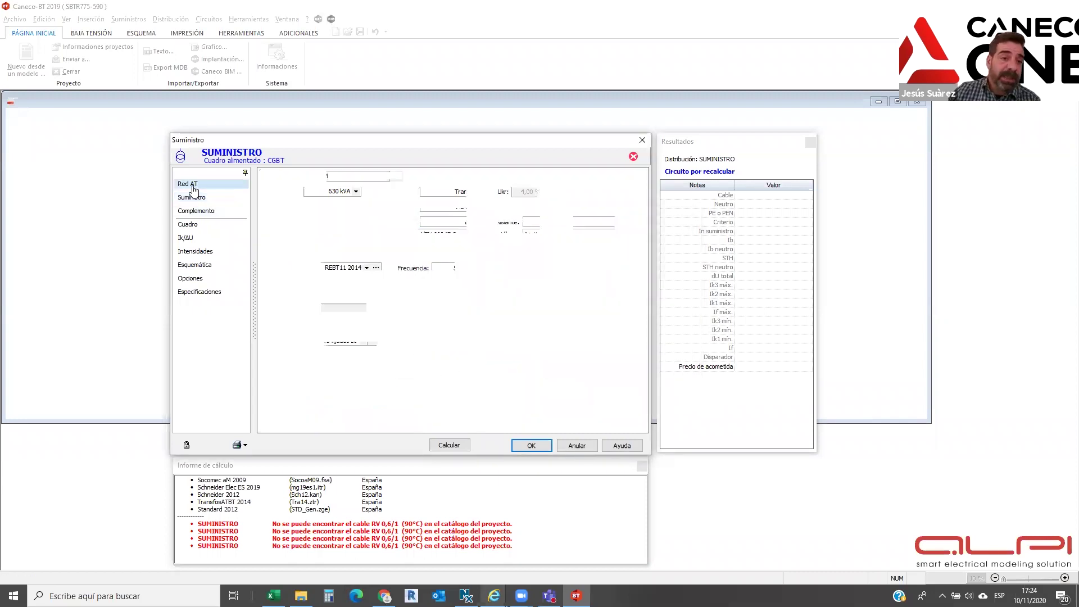
left_click(208, 211)
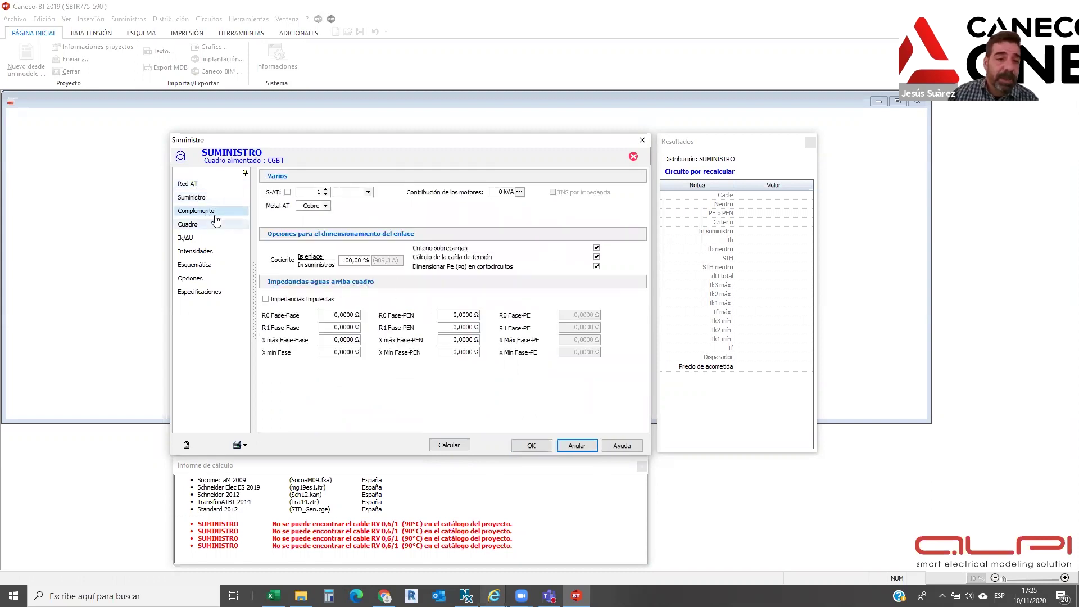
left_click(189, 225)
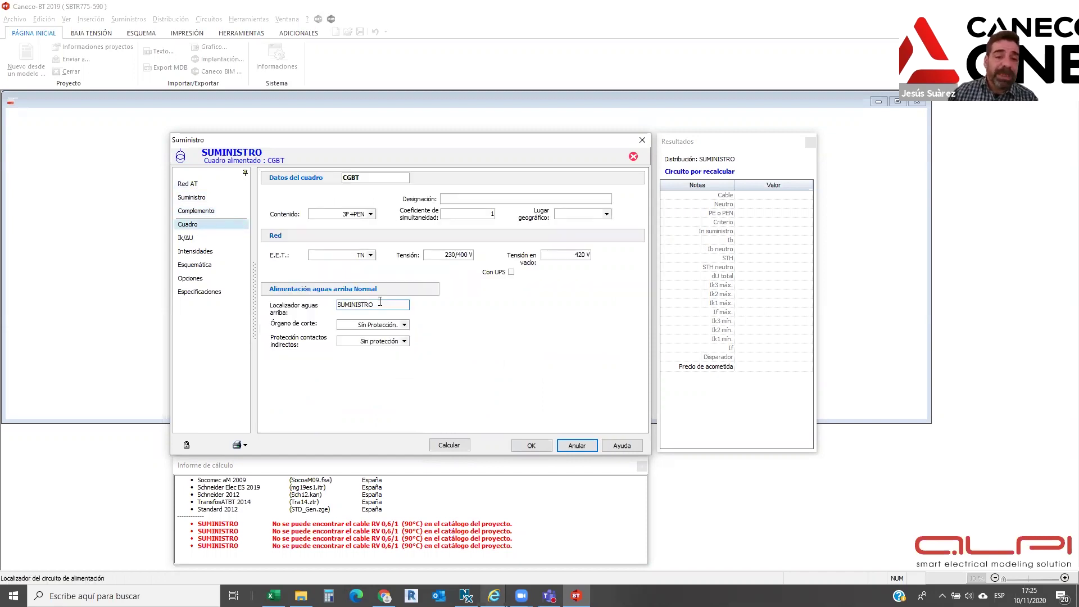
left_click(404, 326)
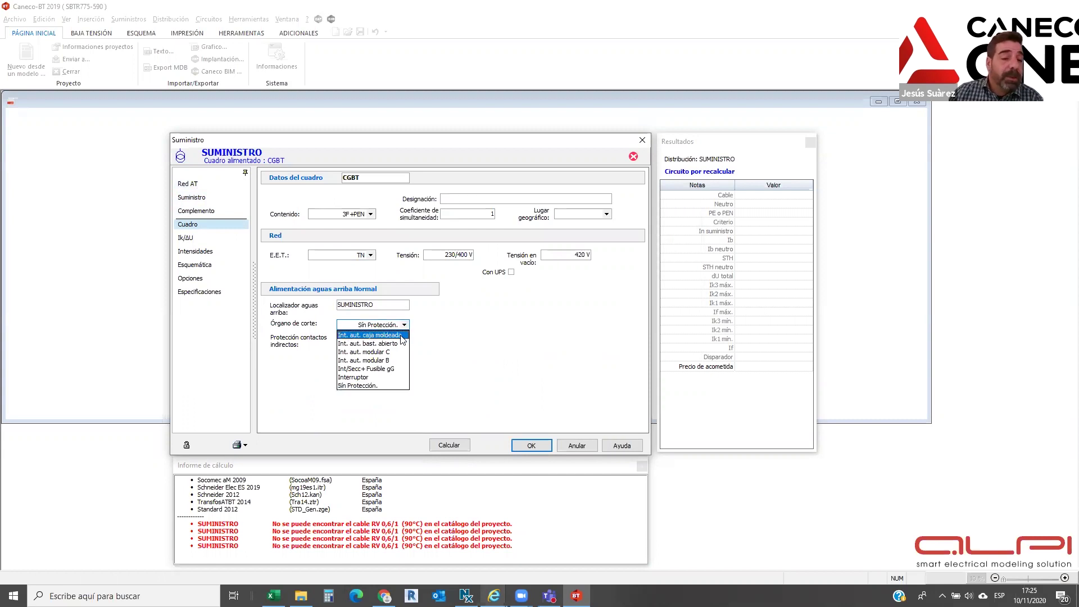
left_click(401, 335)
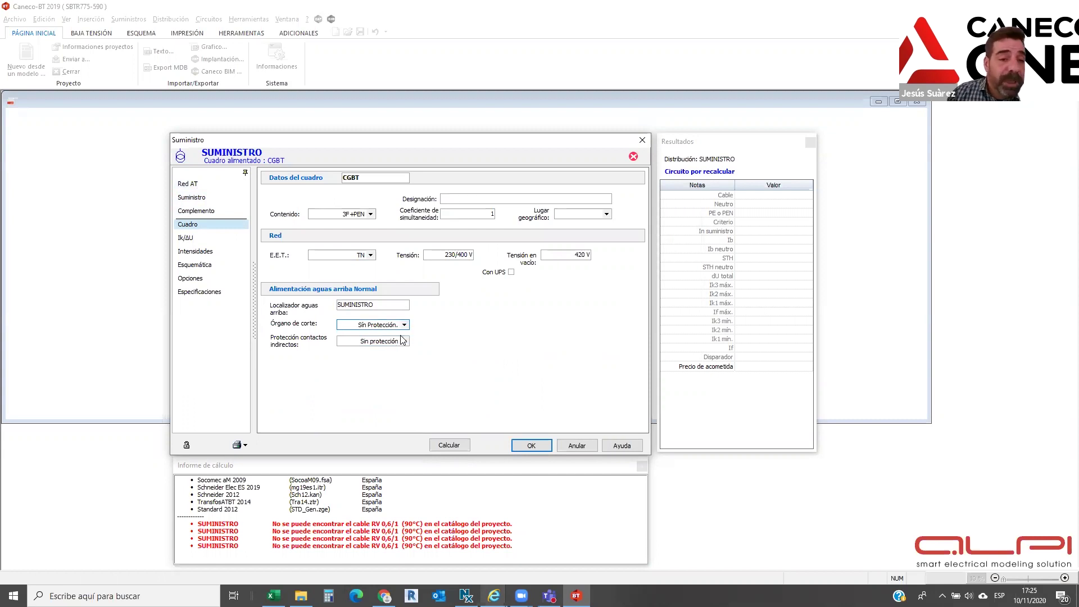
Calculate the supply and choose the NS1000N Micrologic 5.0 circuit breaker with 3P3D poles, checking its data sheet
left_click(214, 199)
left_click(456, 447)
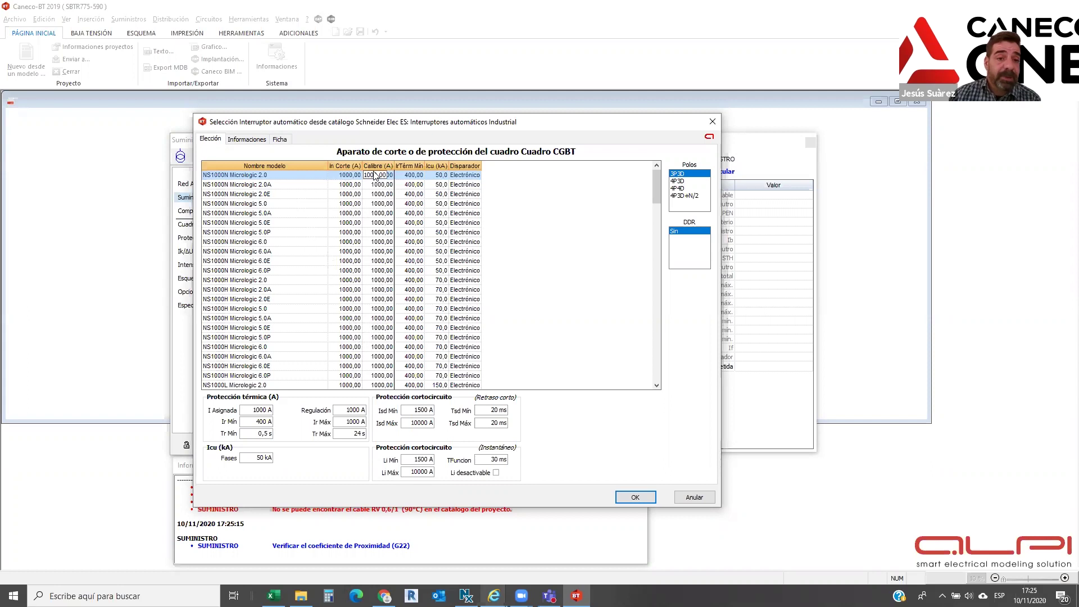
left_click(270, 206)
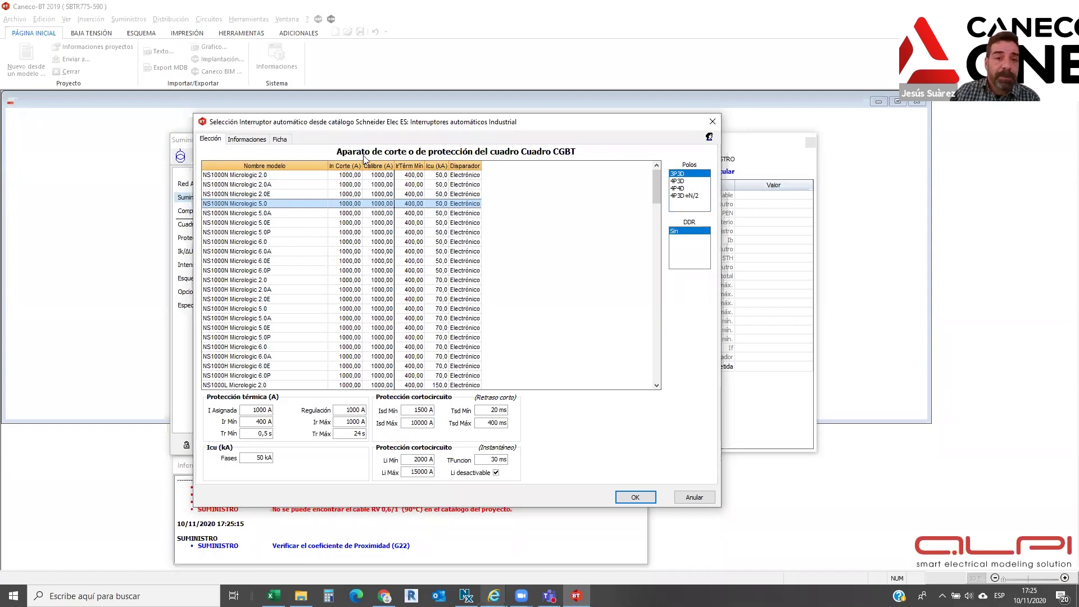
left_click(280, 140)
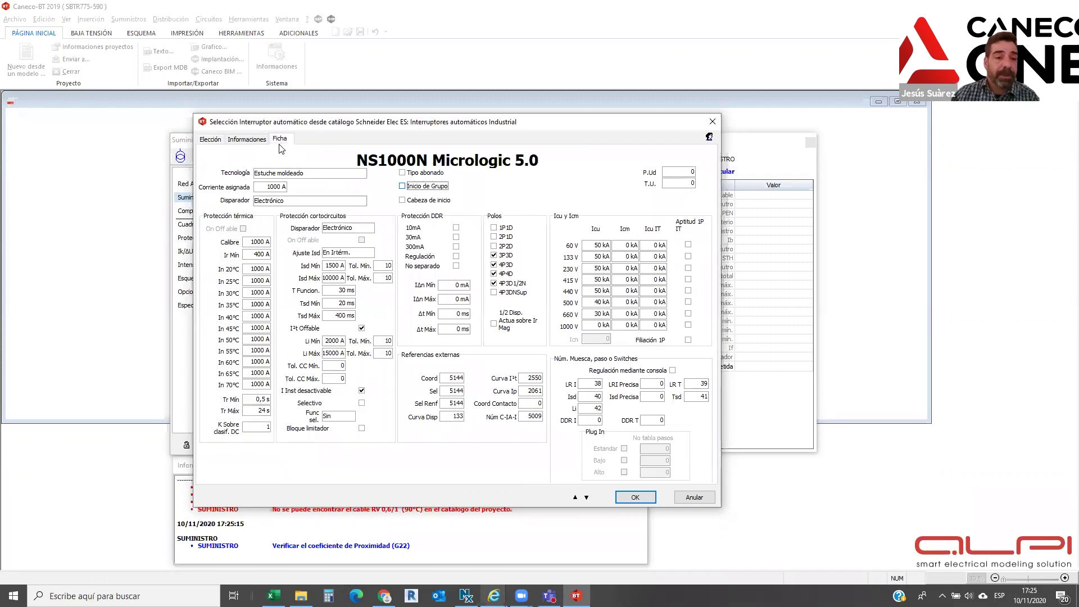
left_click(211, 139)
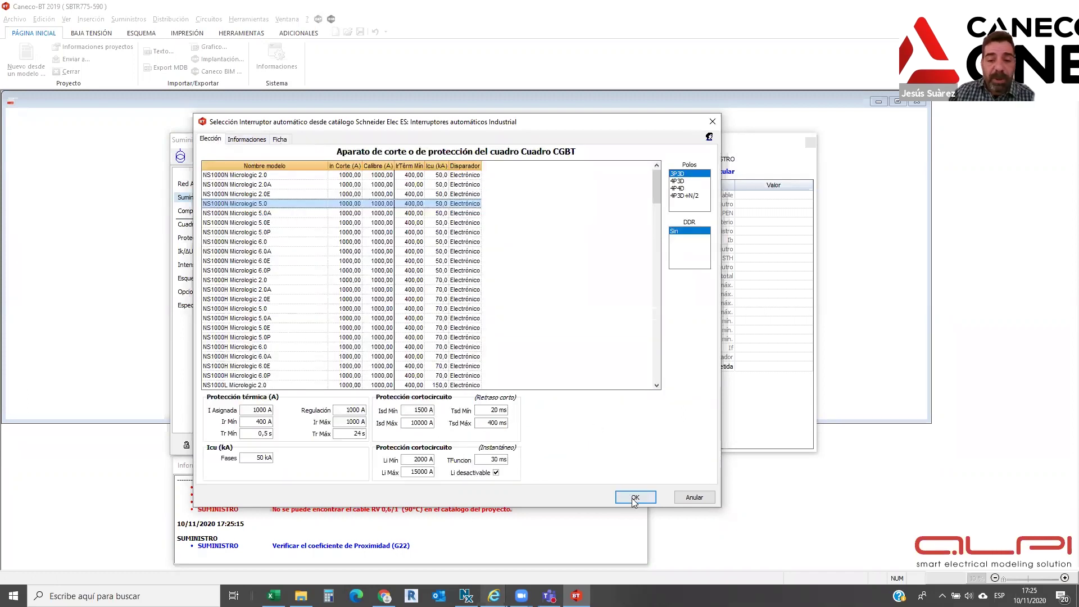
left_click(635, 498)
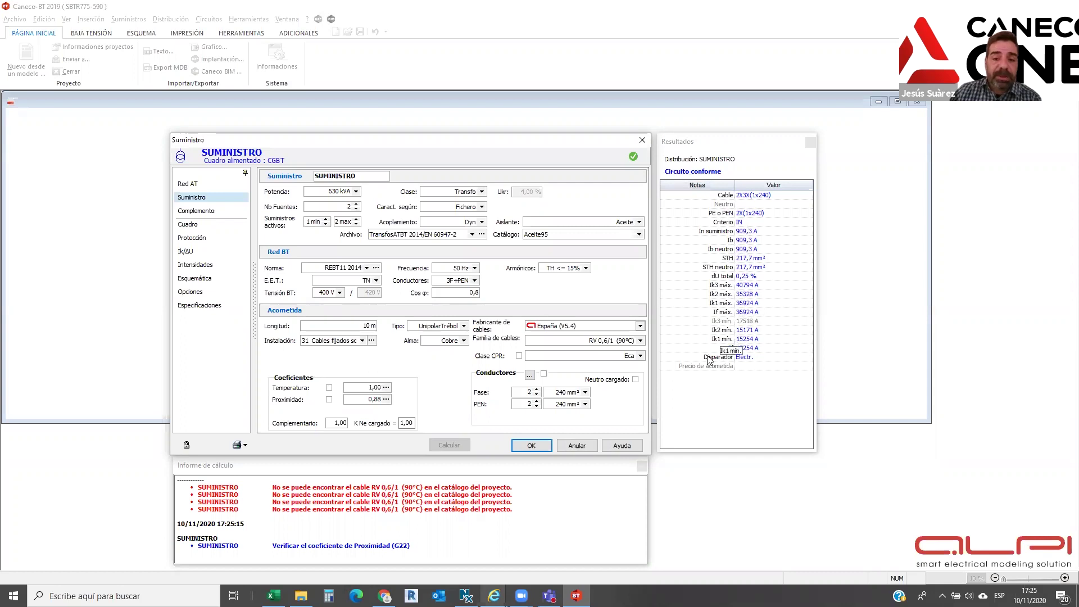
Fix the service connection's conductors at 2 × 240 mm² from the alternative sections, reconfirm the NS1000N Micrologic 5.0 breaker and accept the supply
left_click(585, 393)
left_click(585, 392)
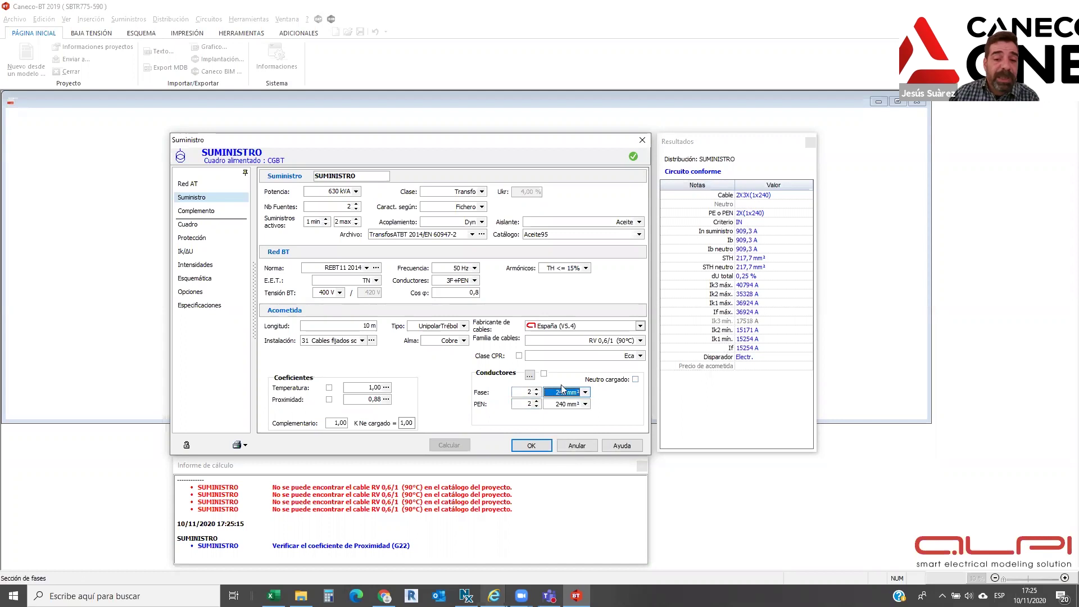
left_click(530, 375)
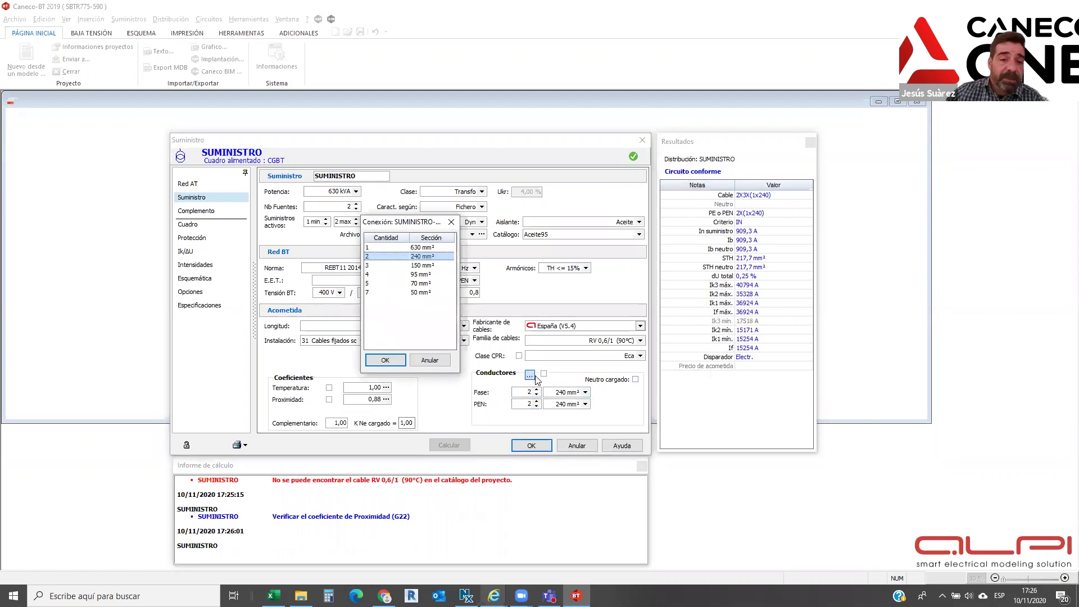
left_click(387, 361)
left_click(443, 336)
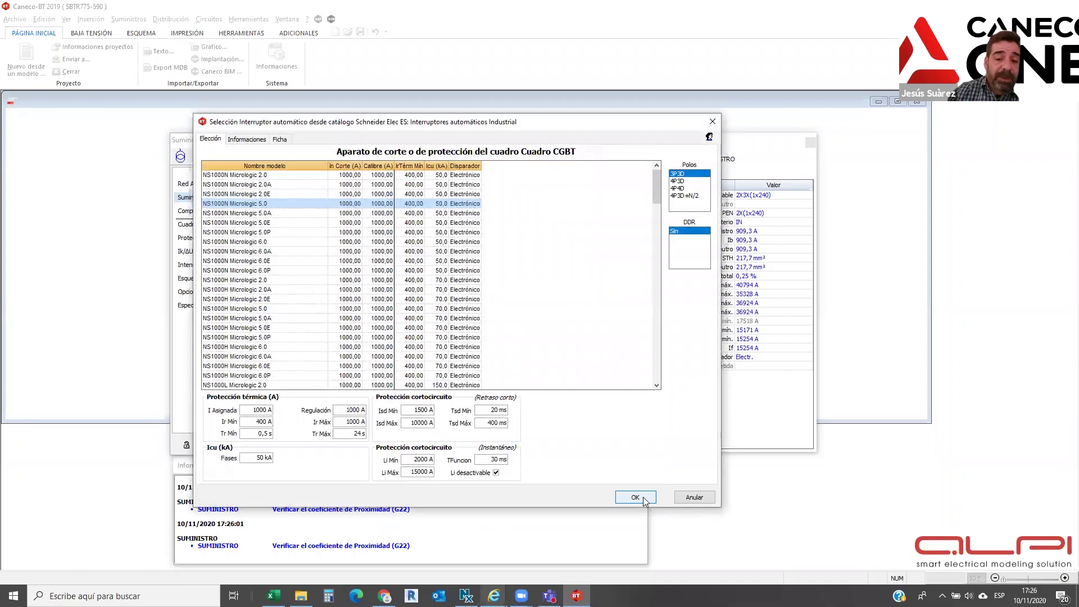
left_click(636, 498)
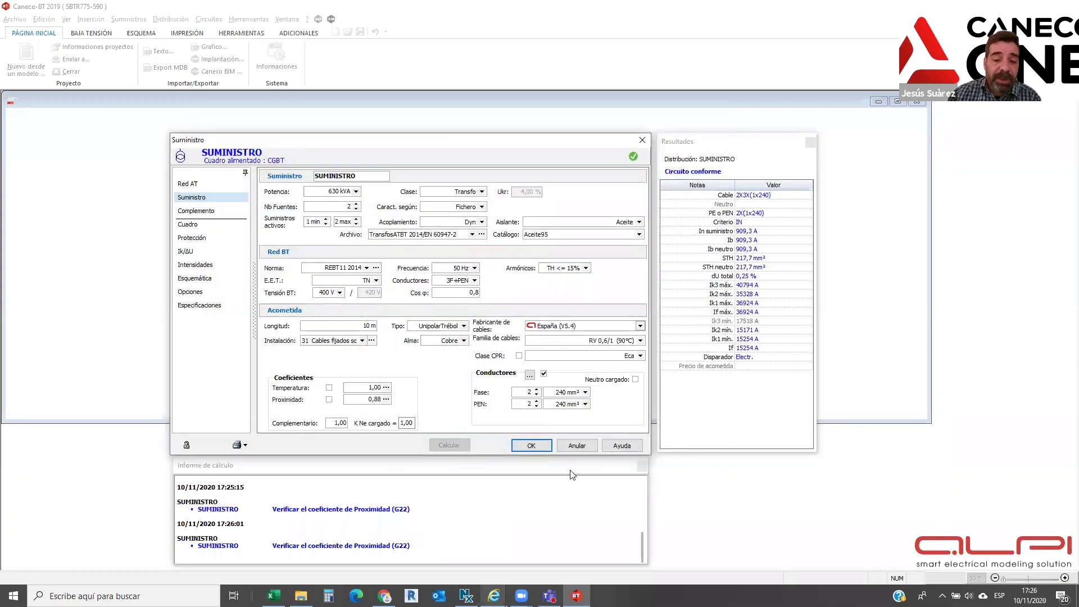
left_click(532, 446)
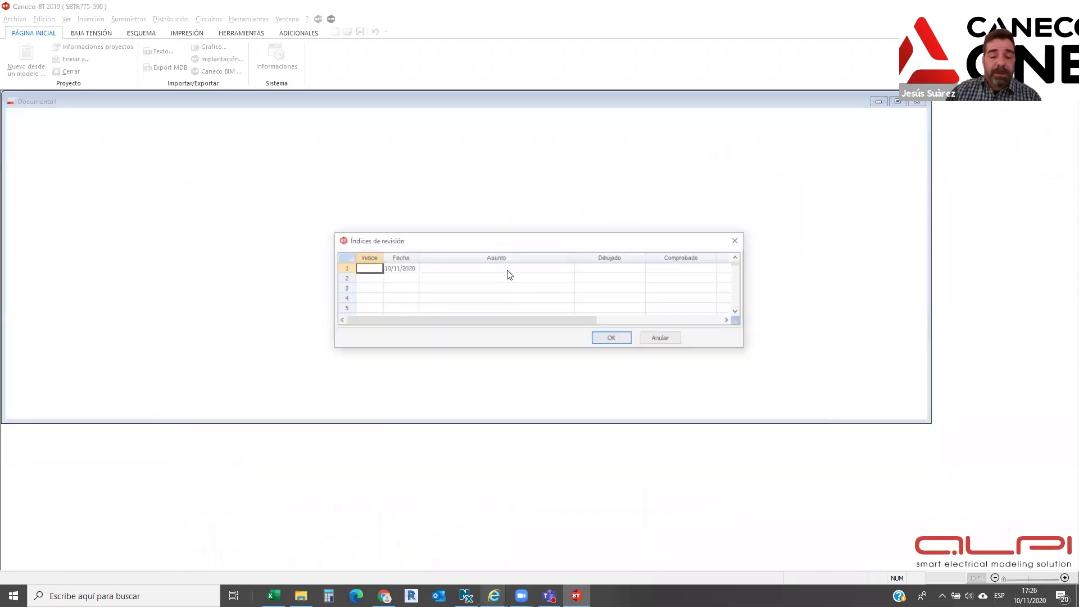
Fill in the first revision with subject demo, the drafter's name, checked by cogiti and approved by alpi, and accept it
left_click(457, 271)
type("d")
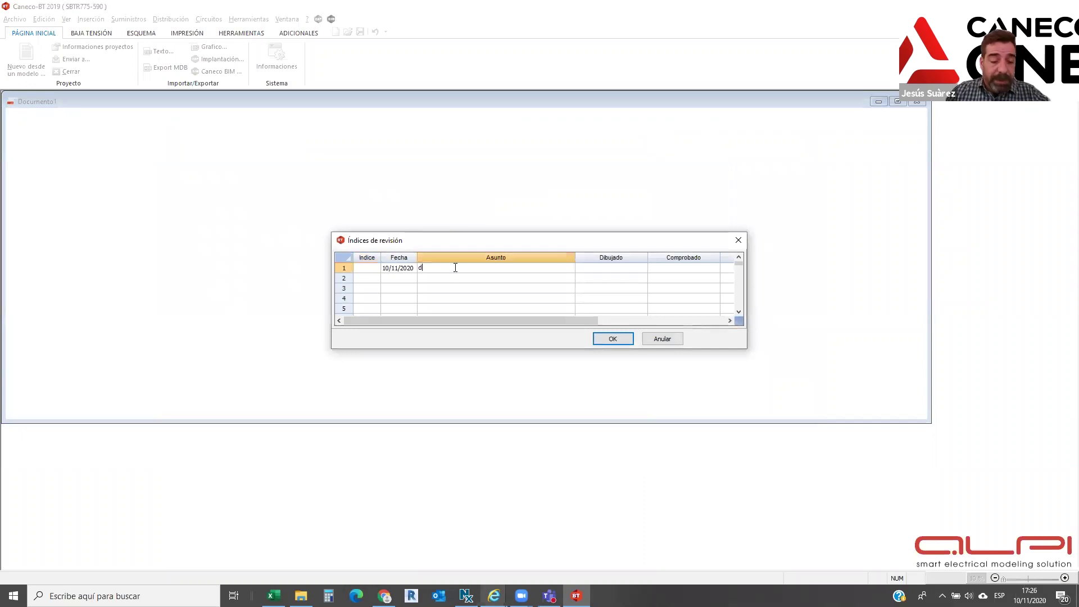
type("emo")
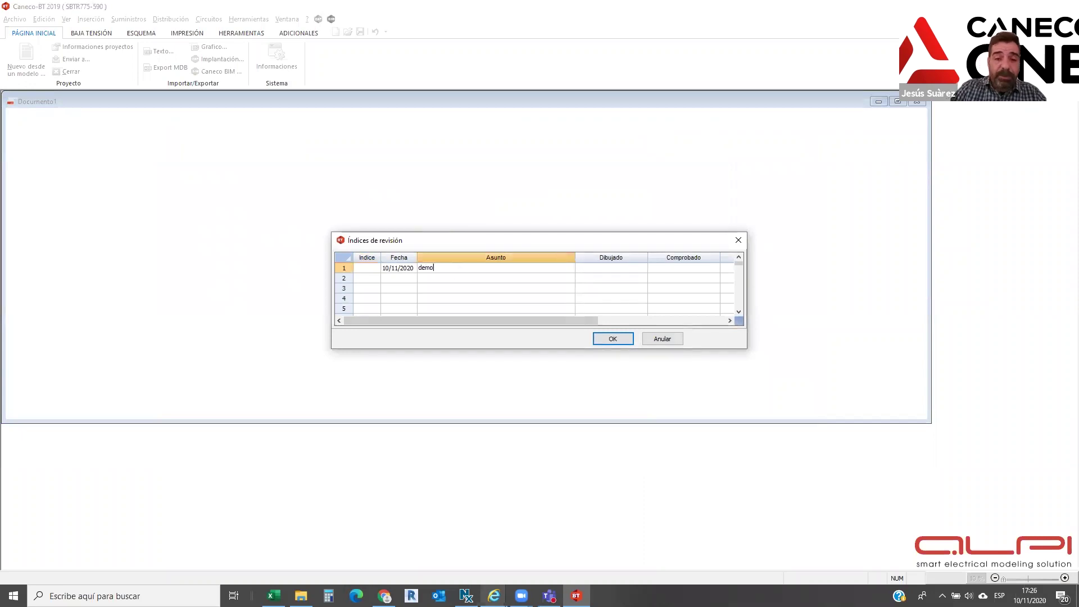
key("Tab")
type("jesus")
key("Tab")
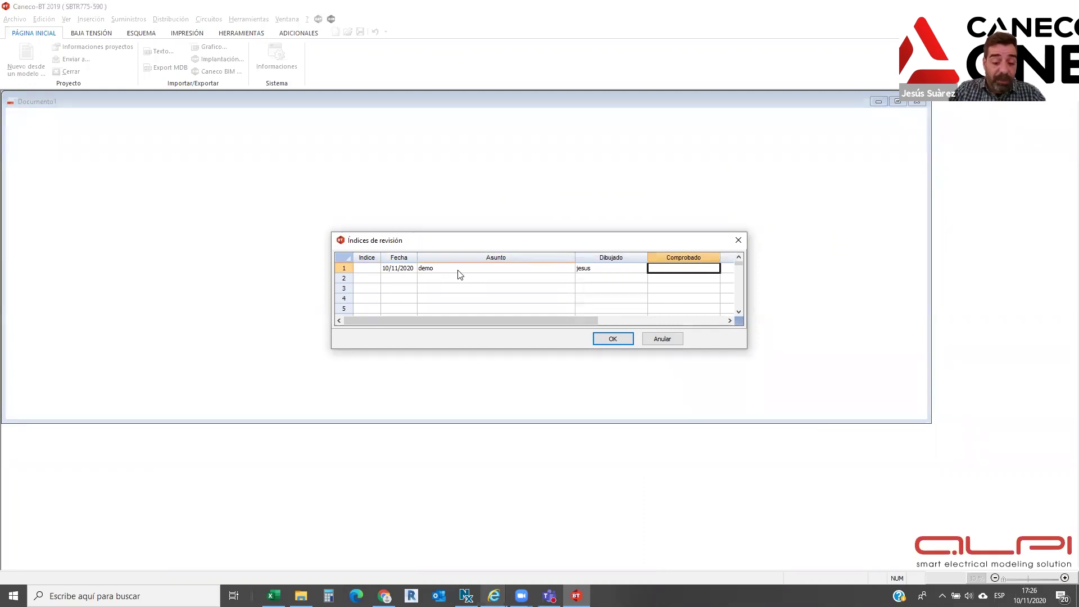
type("cogiti")
key("Tab")
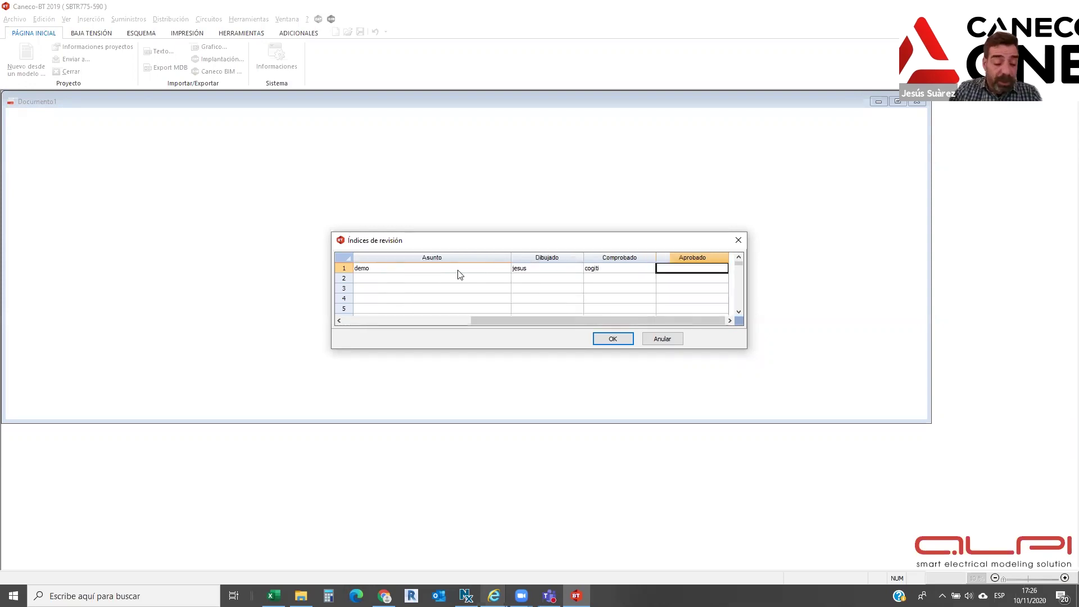
type("alpi")
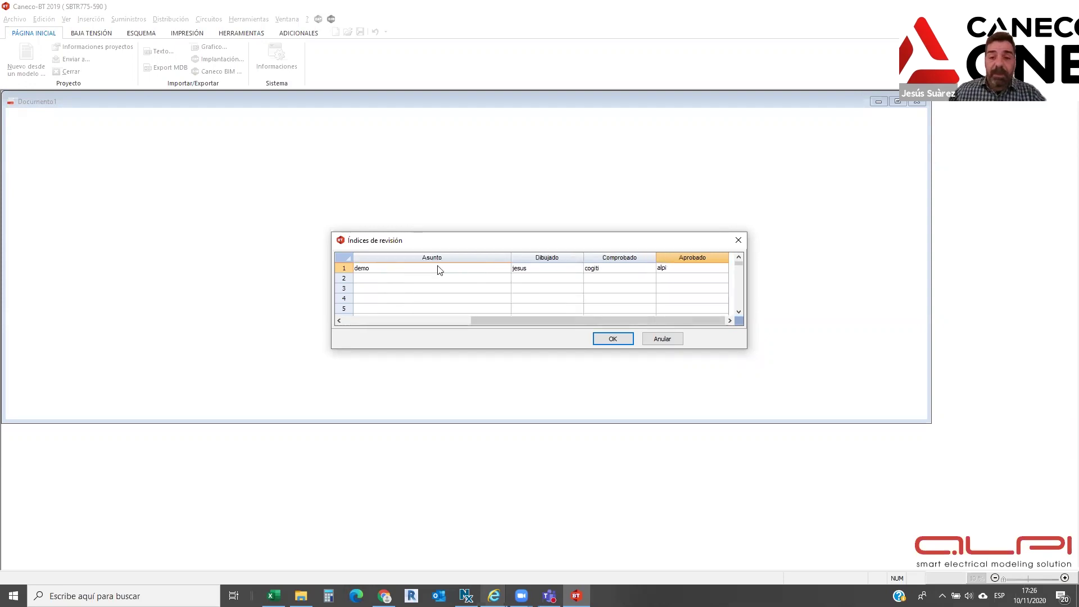
left_click(609, 340)
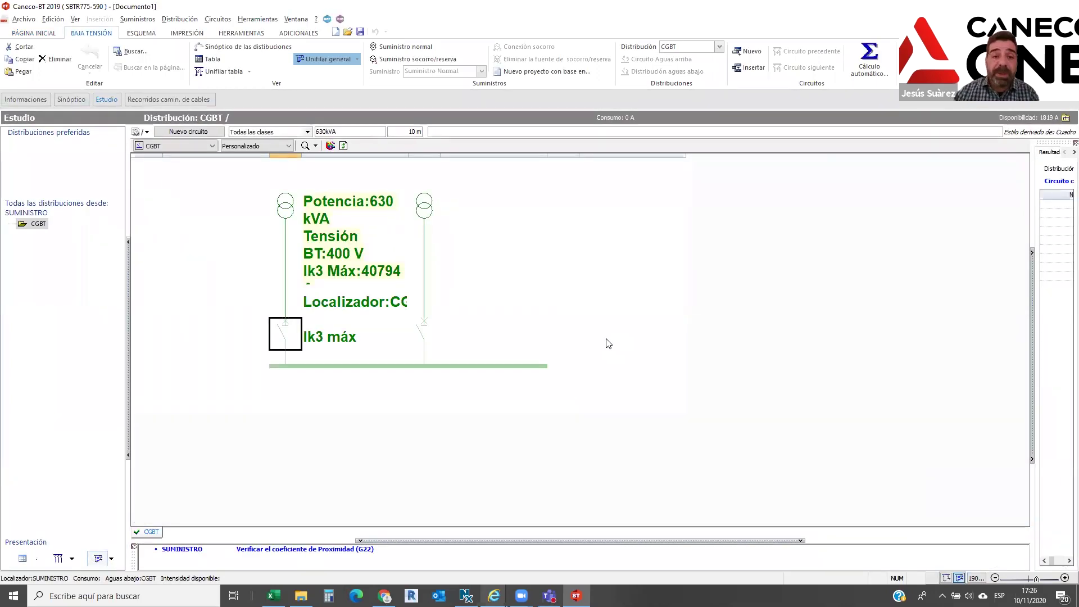
Widen the results area and examine the calculated results of the SUMINISTRO supply connection in the single-line diagram
left_click_drag(1032, 204, 920, 208)
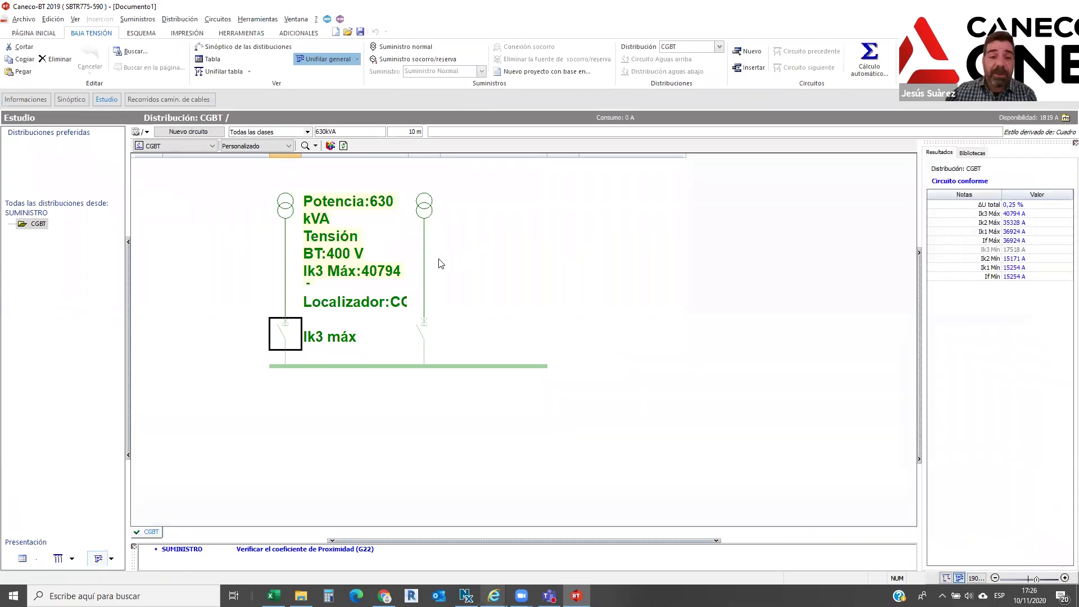
left_click(426, 268)
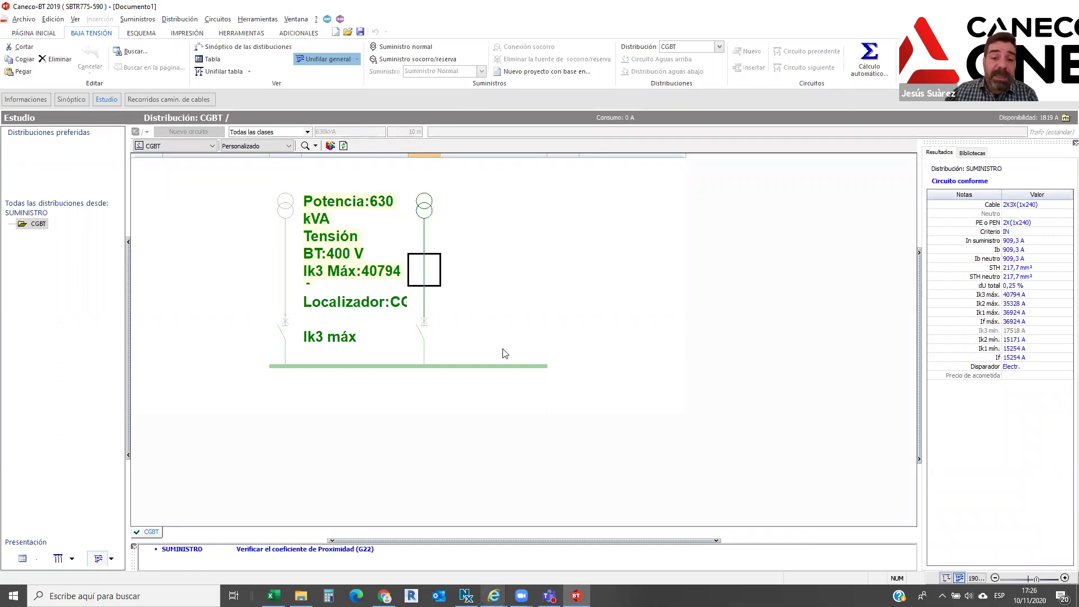
Insert a busbar circuit with Contador class and a Transformador ondulado circuit from the circuit class library onto the CGBT busbar
left_click(501, 367)
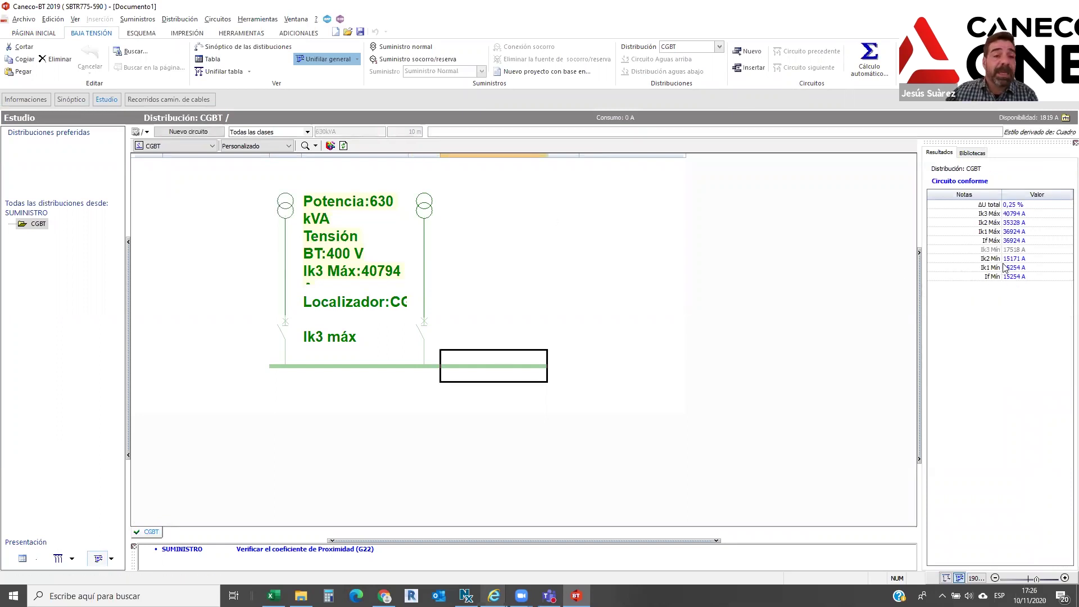
left_click(980, 154)
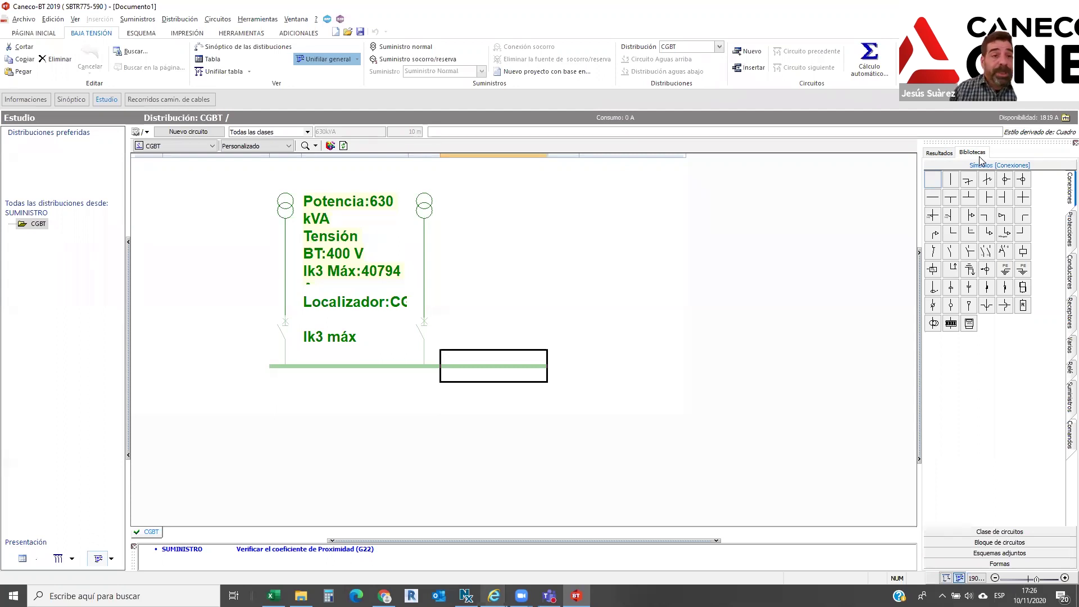
left_click(1000, 531)
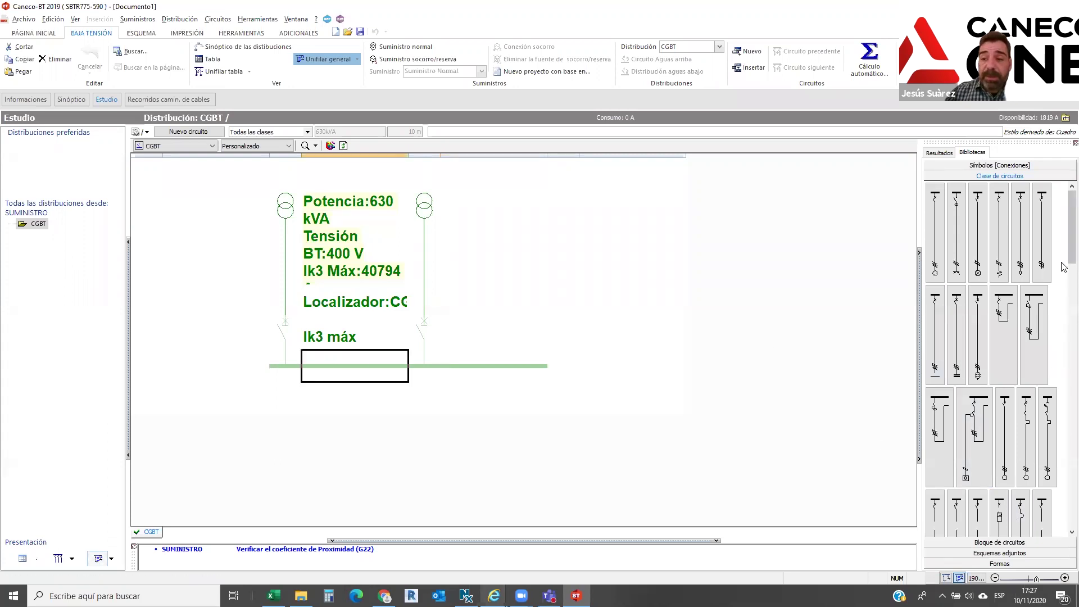
left_click_drag(1071, 254, 1071, 467)
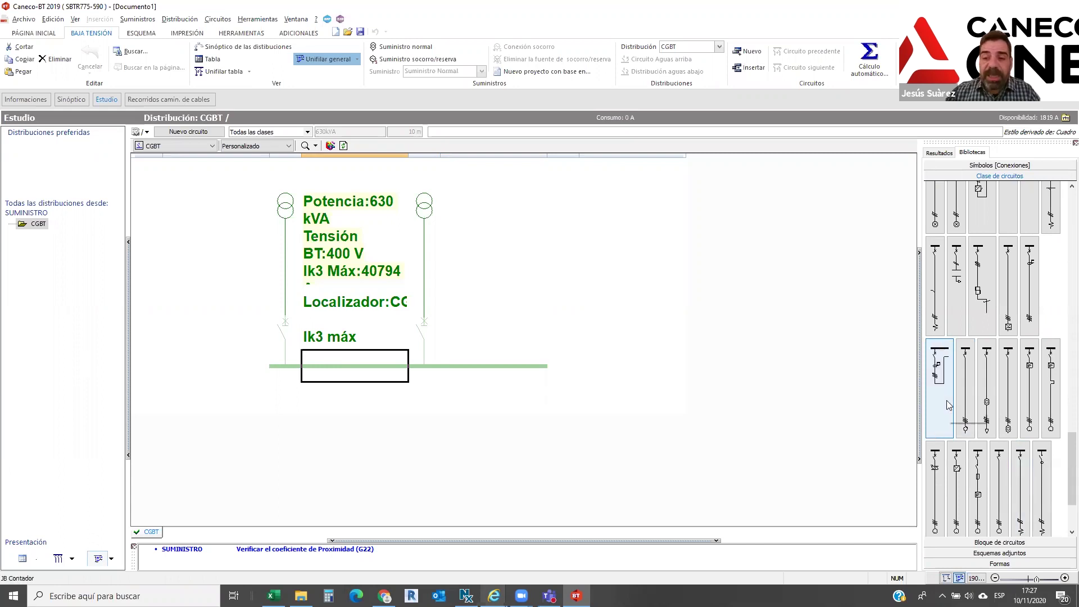
double_click(938, 371)
scroll(900, 464, "down", 3)
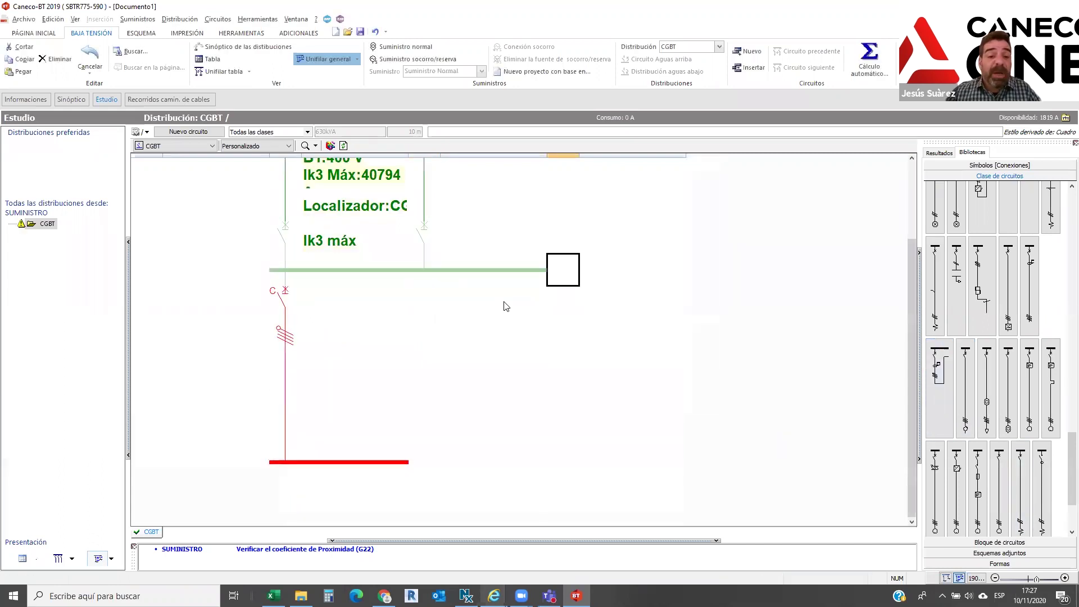
double_click(1000, 403)
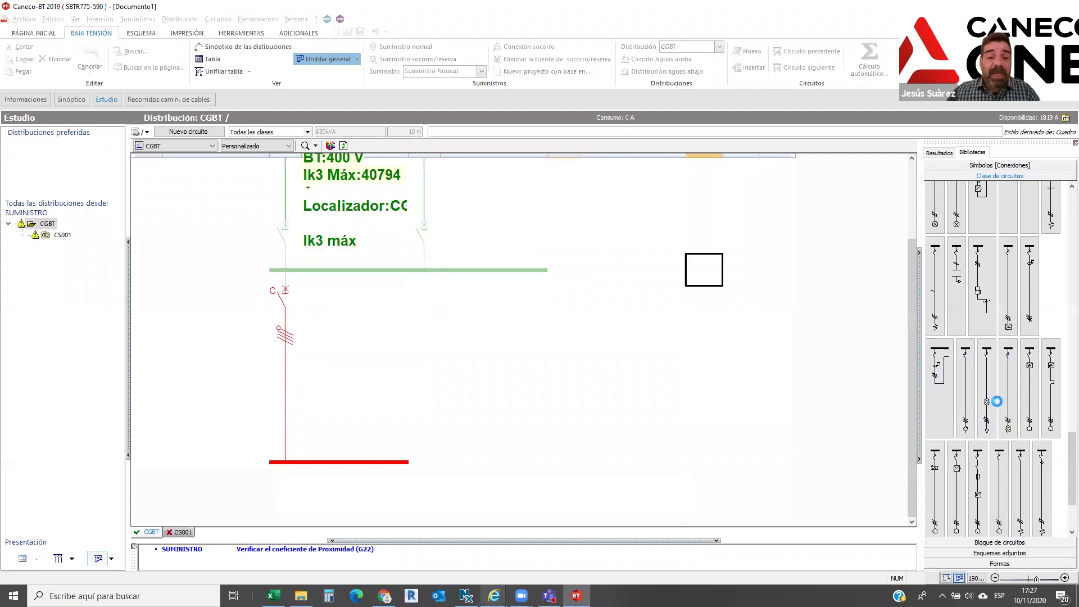
scroll(821, 410, "down", 2)
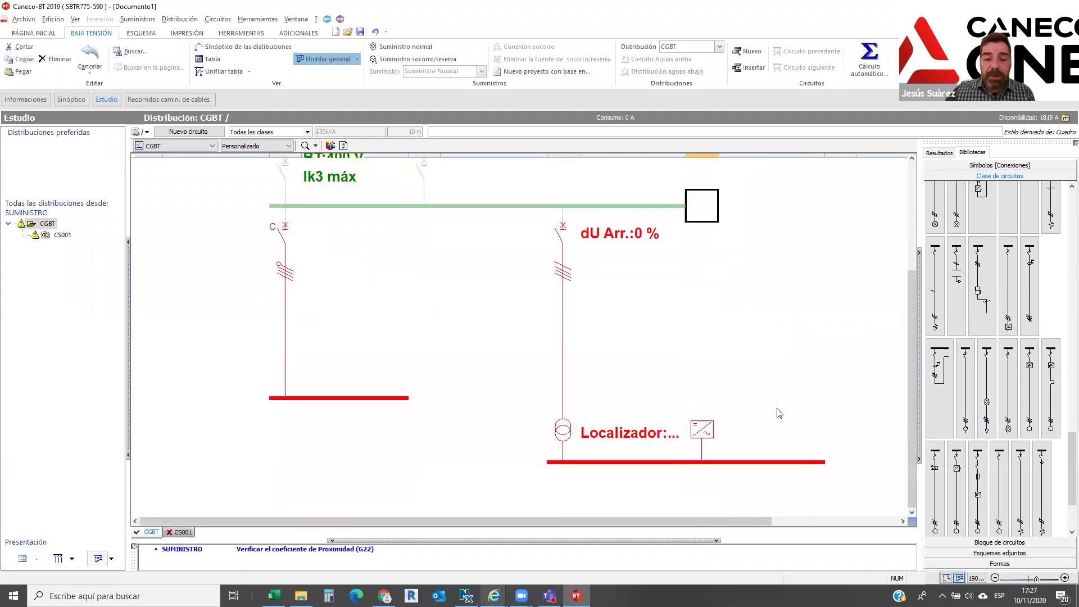
Insert the ready-made circuit block with a sub-board and six outgoing circuits on the CS001 busbar
left_click(1024, 543)
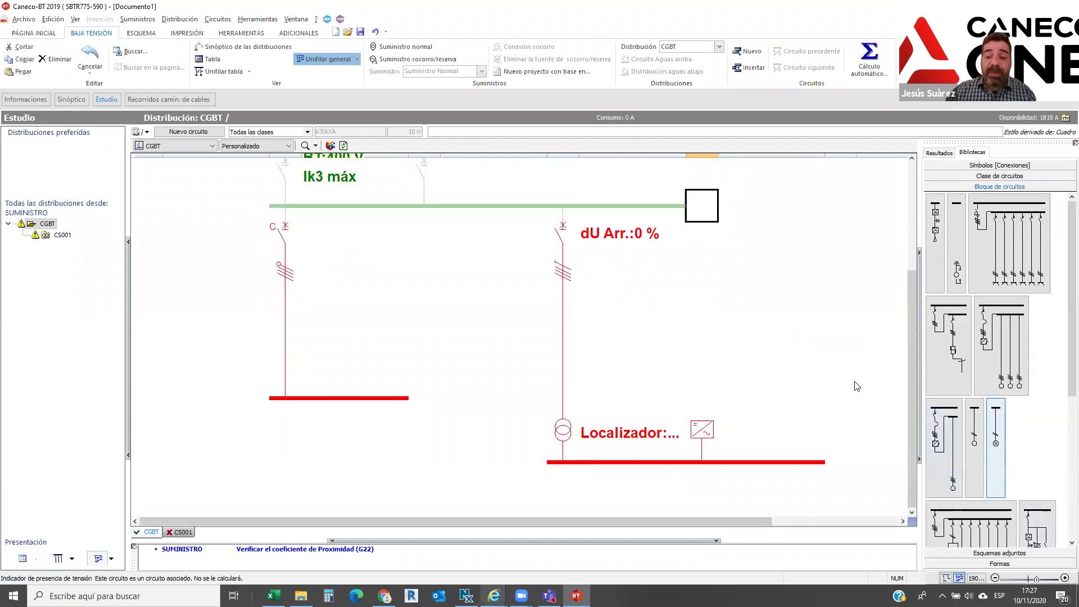
left_click(749, 462)
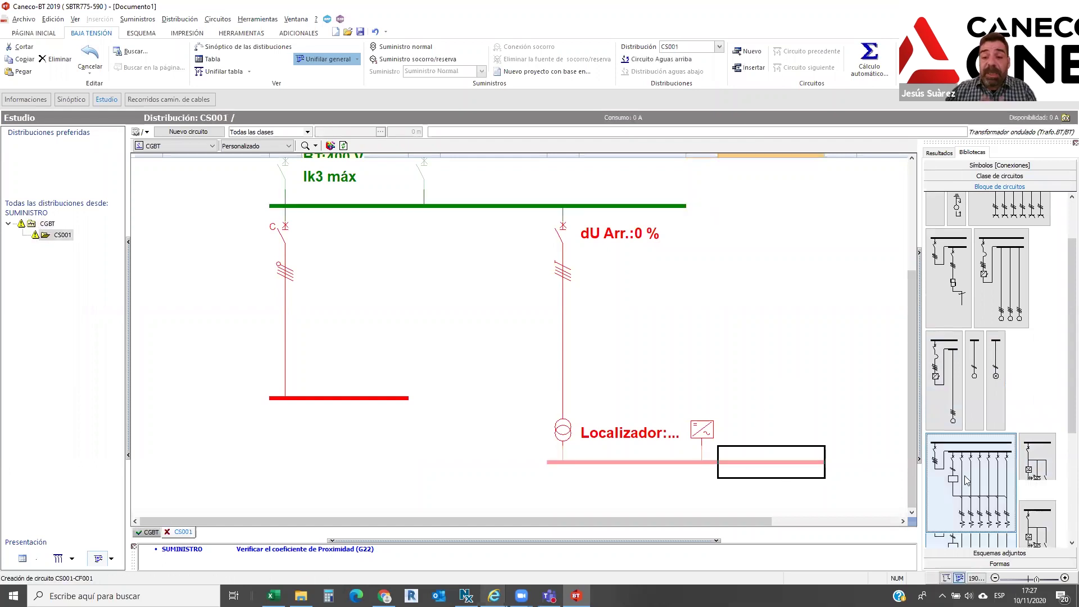
double_click(971, 483)
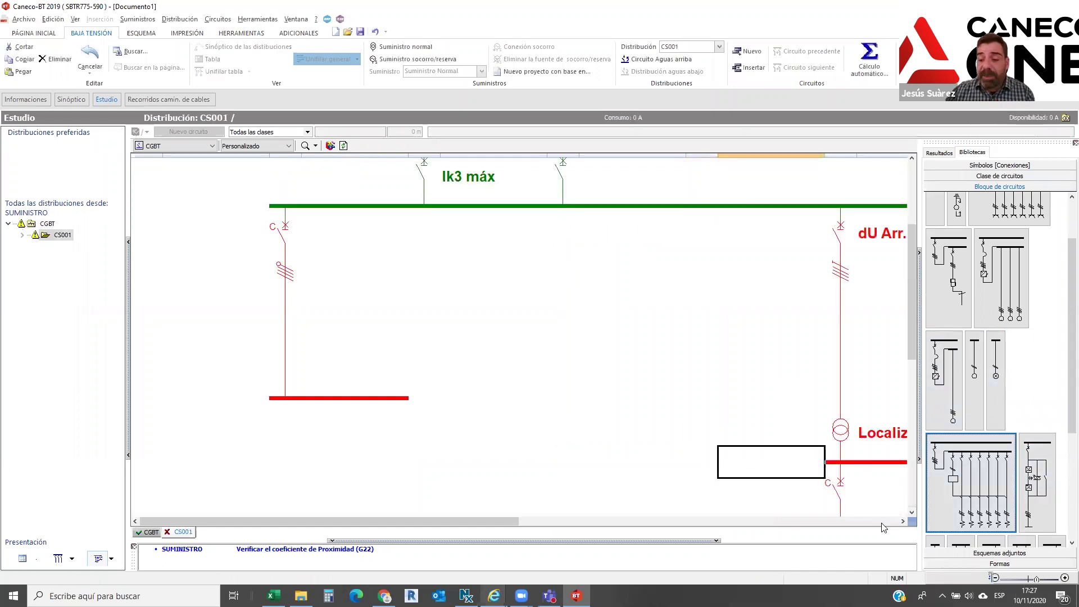
left_click(997, 579)
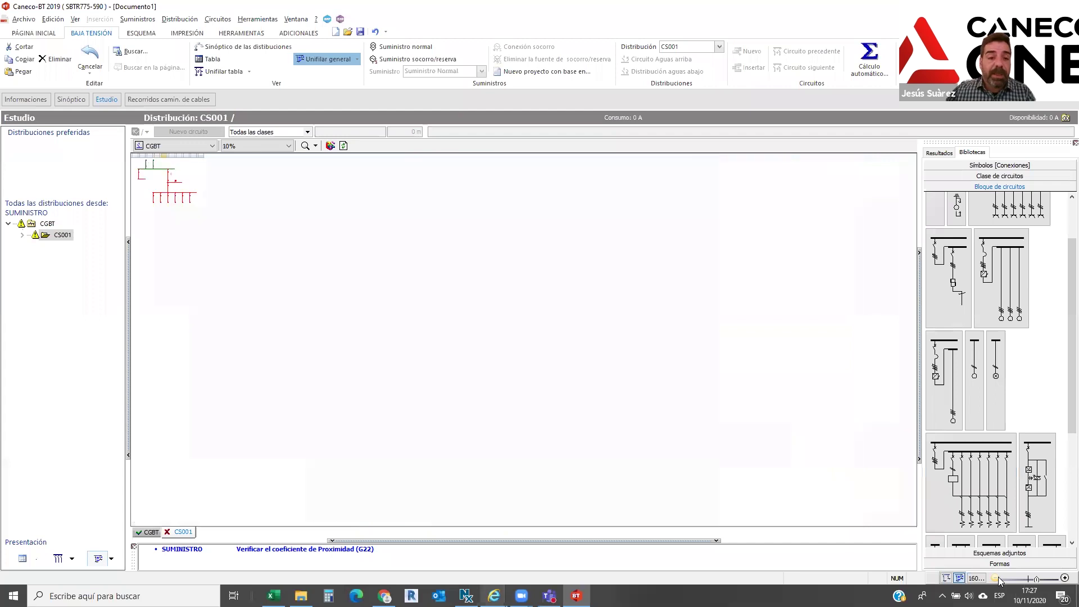
left_click(1064, 579)
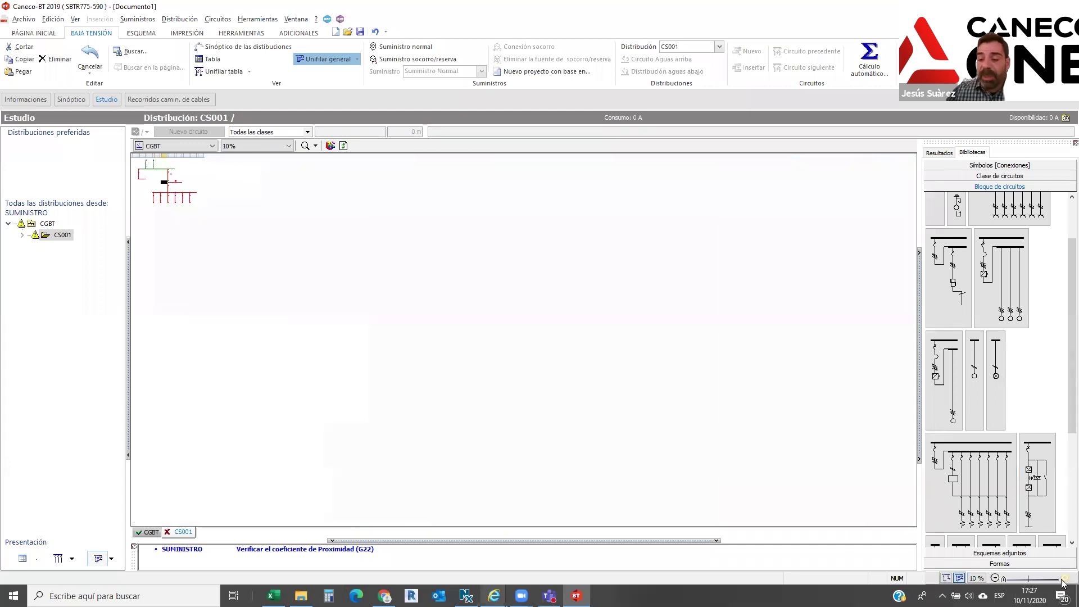
left_click(1064, 579)
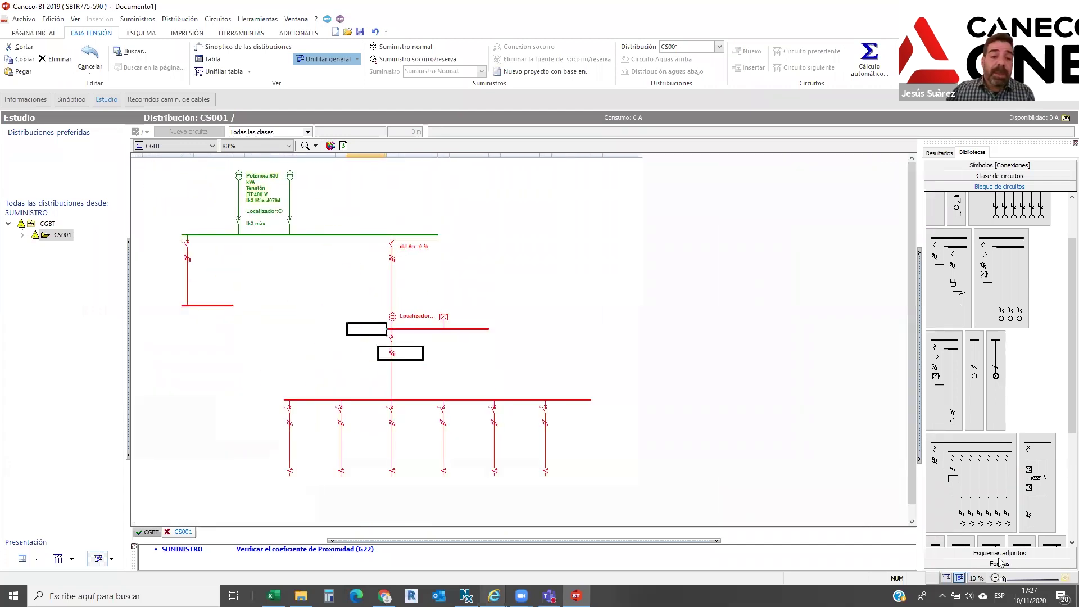
scroll(768, 345, "up", 1, "ctrl")
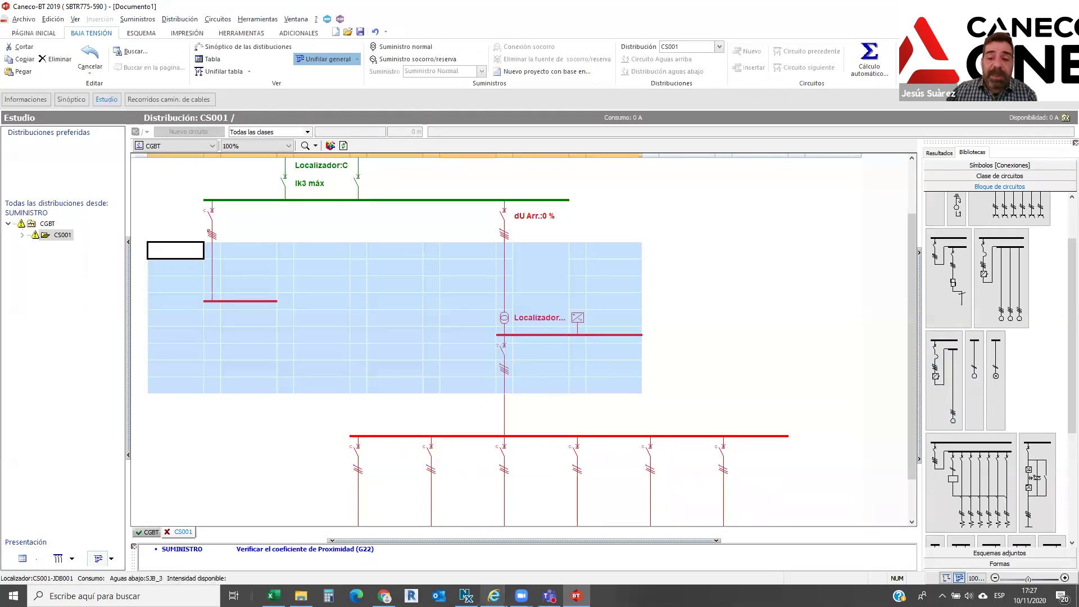
Open a new circuit block definition from the selected diagram area, dismiss it, and display the attached schematics library
left_click(984, 353)
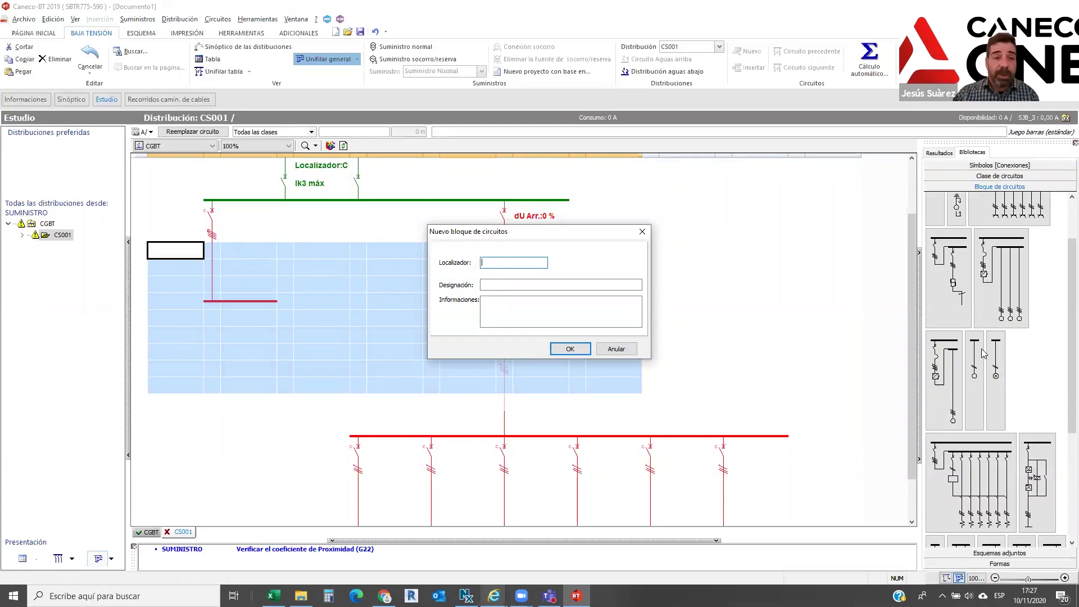
left_click(642, 231)
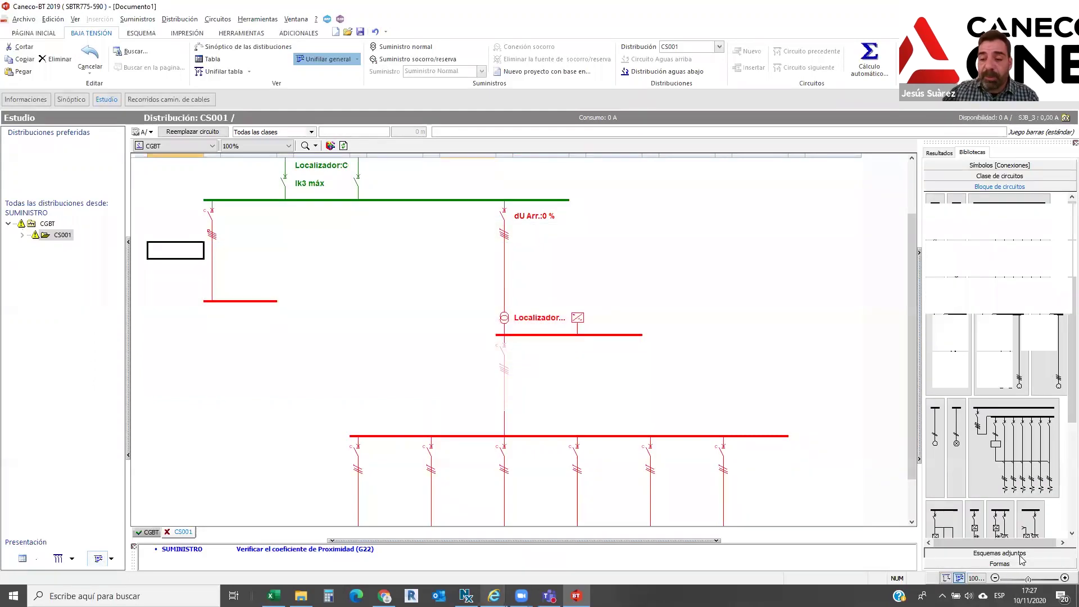
left_click(1021, 553)
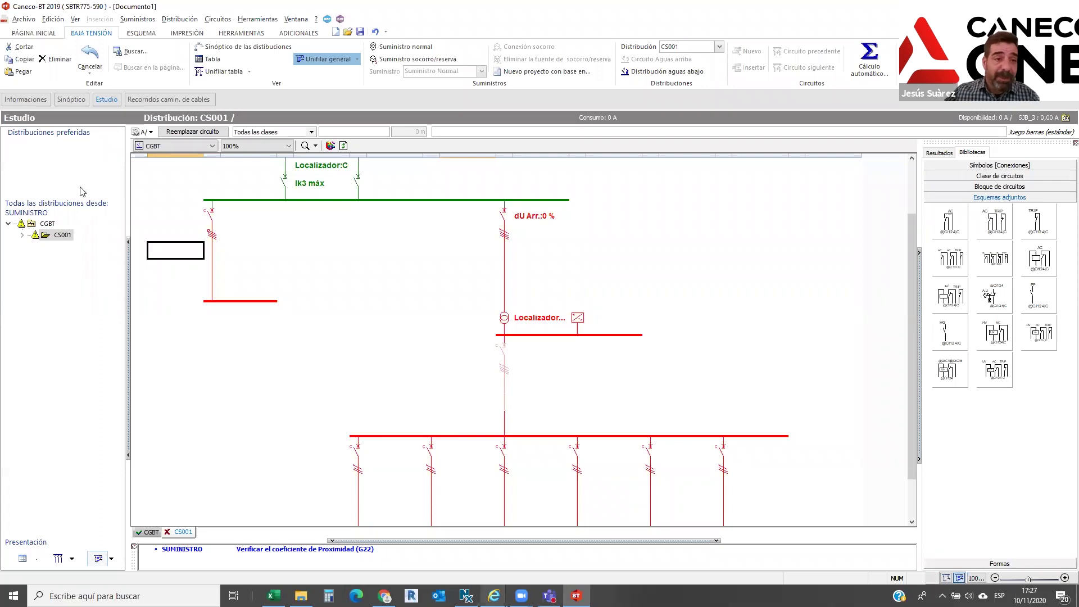
Review the project information and the synoptic's distribution status, consumption graph and phase distribution views, returning to the study
left_click(44, 101)
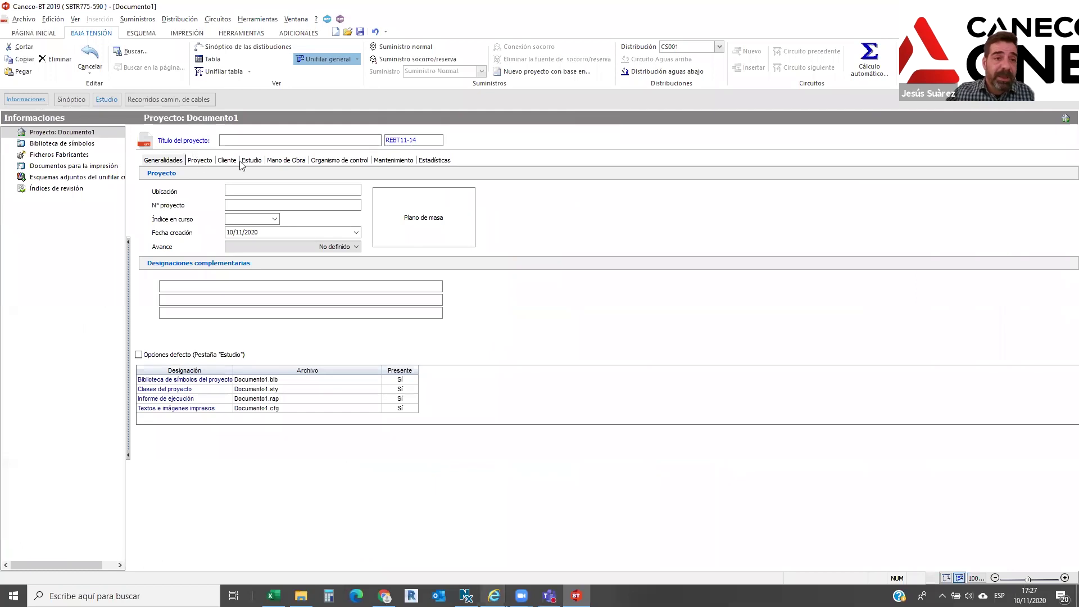
left_click(226, 160)
left_click(78, 103)
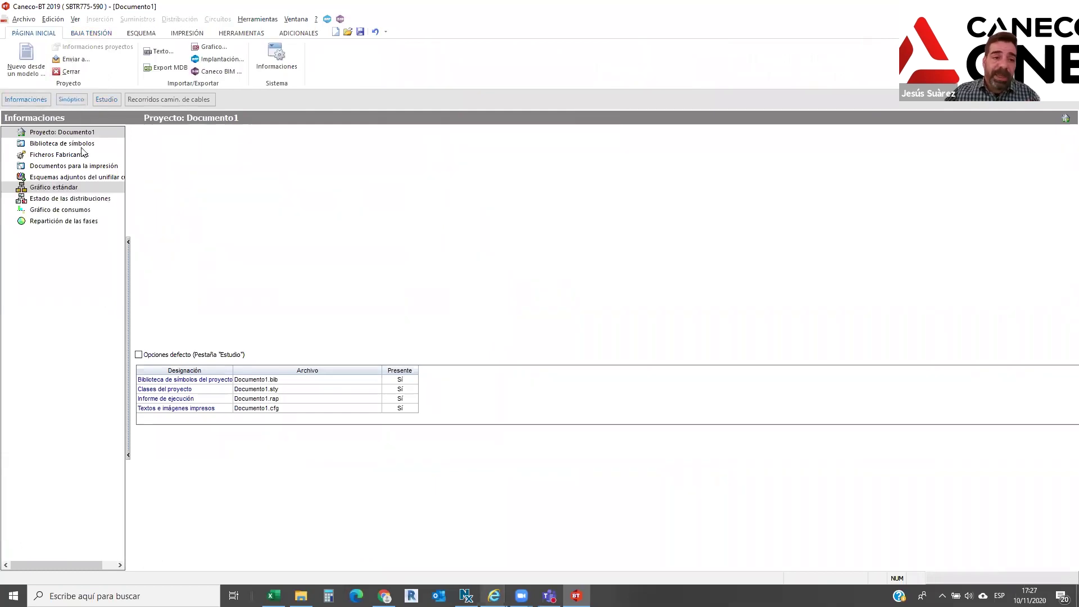
left_click(56, 199)
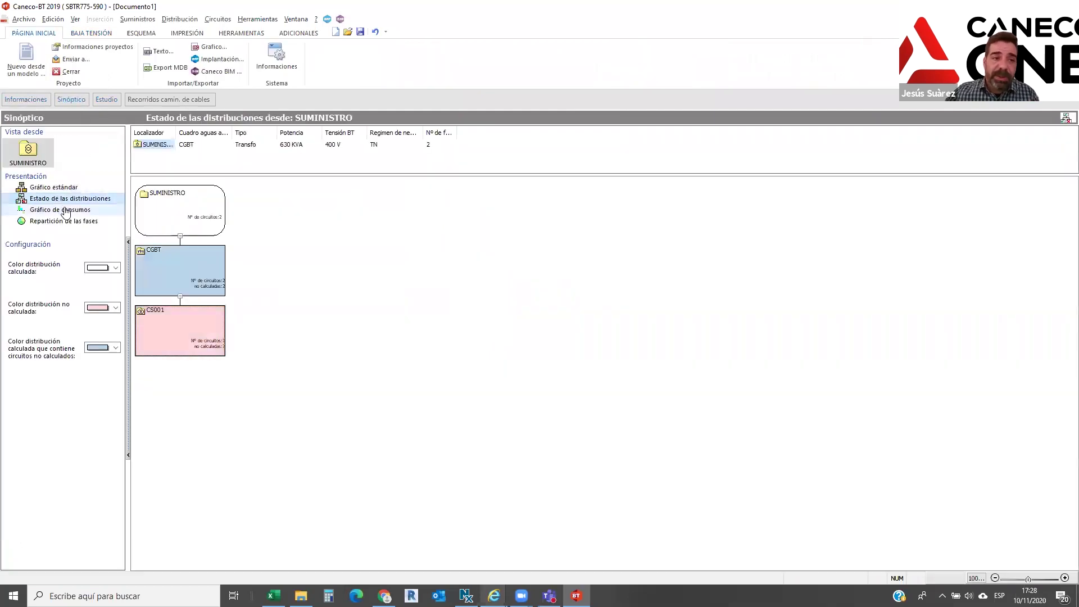
left_click(65, 211)
left_click(68, 221)
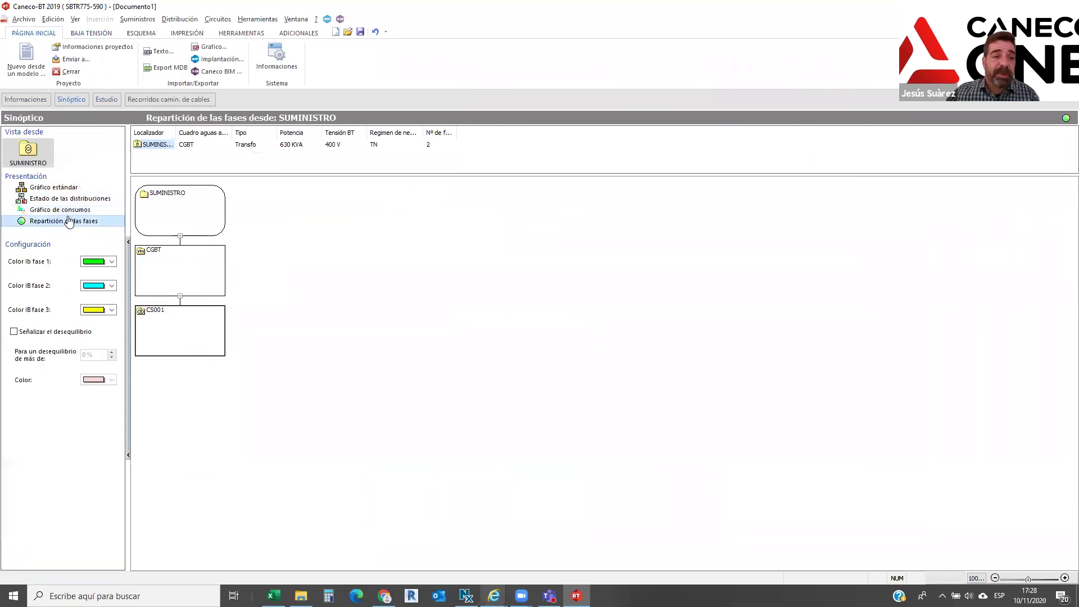
left_click(105, 102)
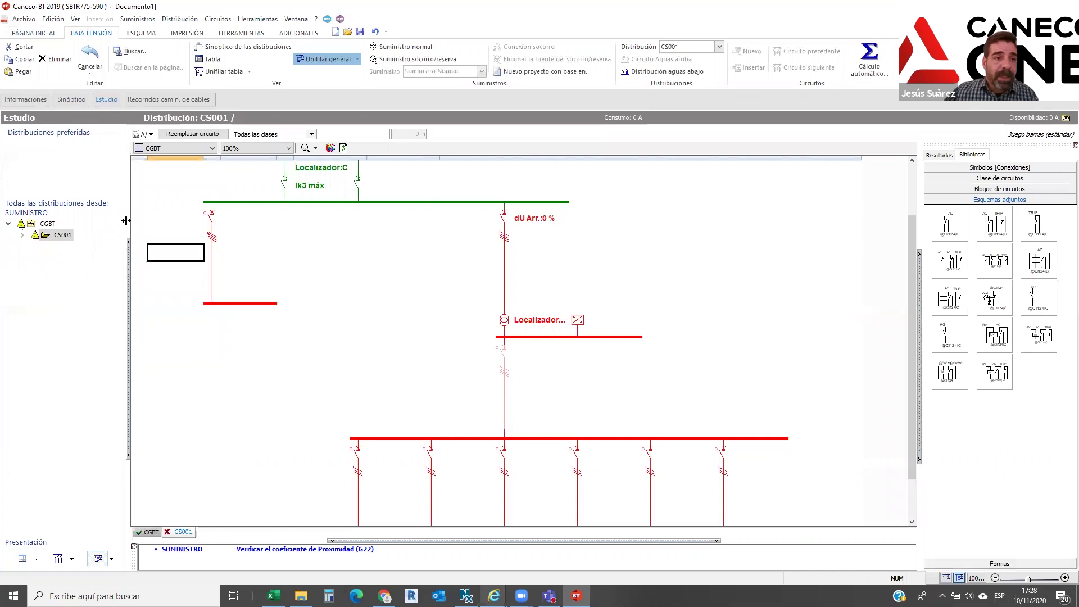
Review the symbol library, manufacturer files, print documents and revision indices, declining to reapply the parameters to all circuits
left_click(32, 104)
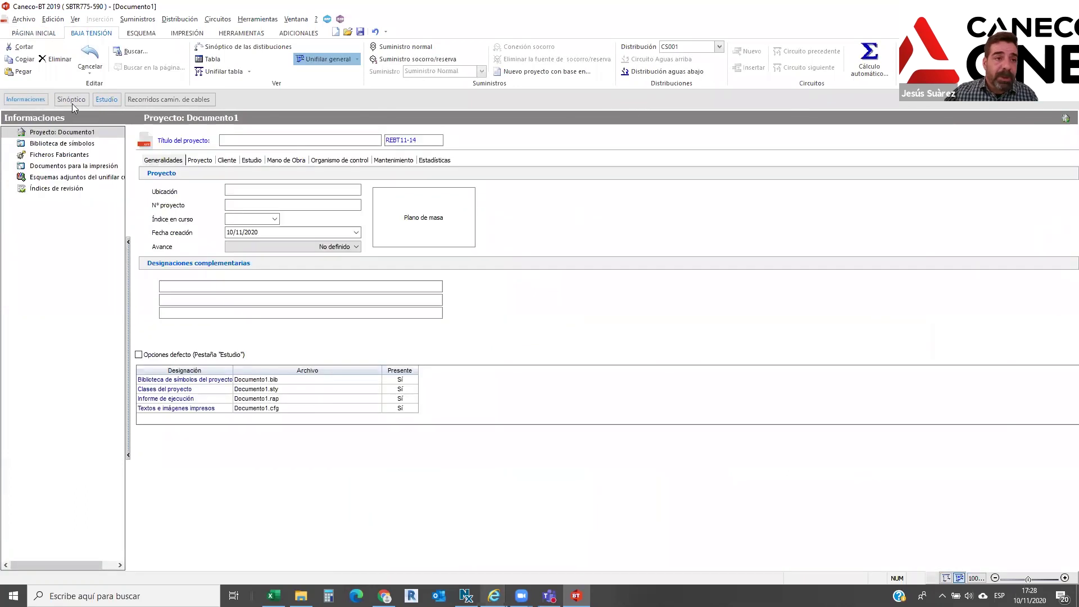
left_click(89, 144)
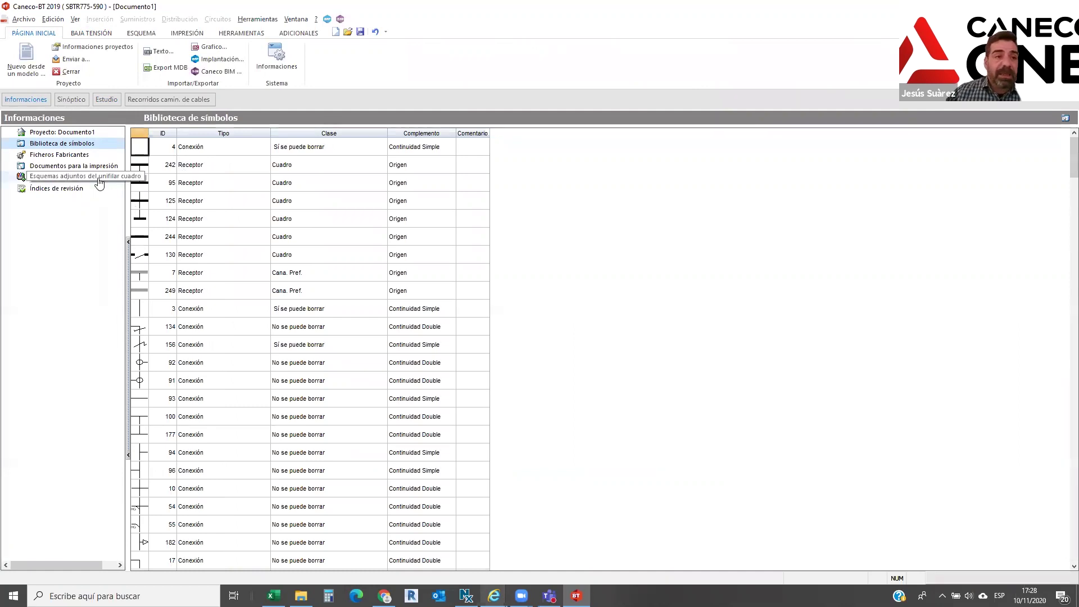
left_click(85, 160)
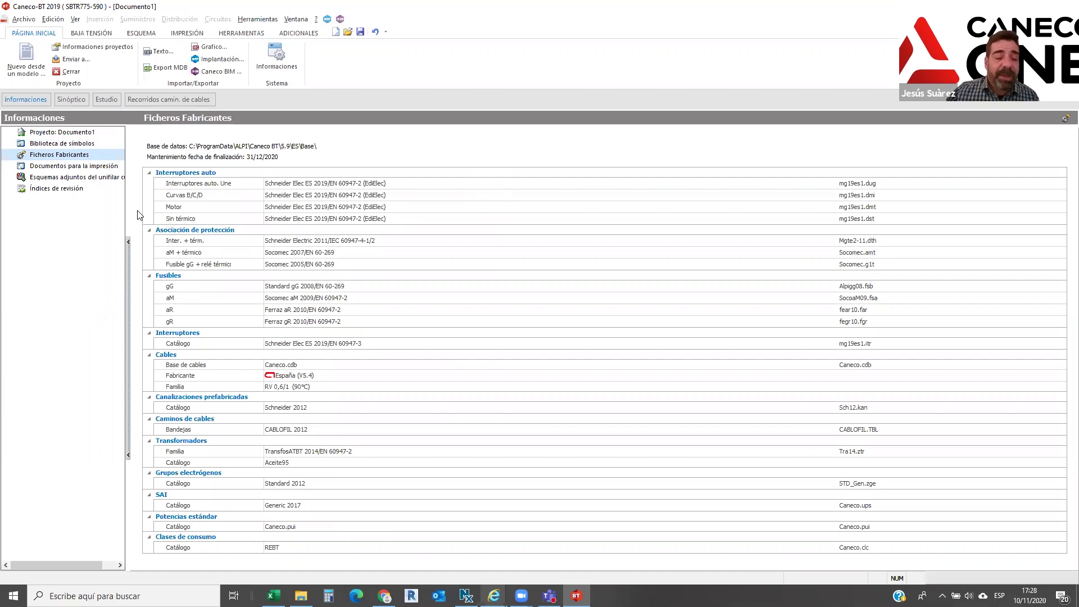
left_click(98, 171)
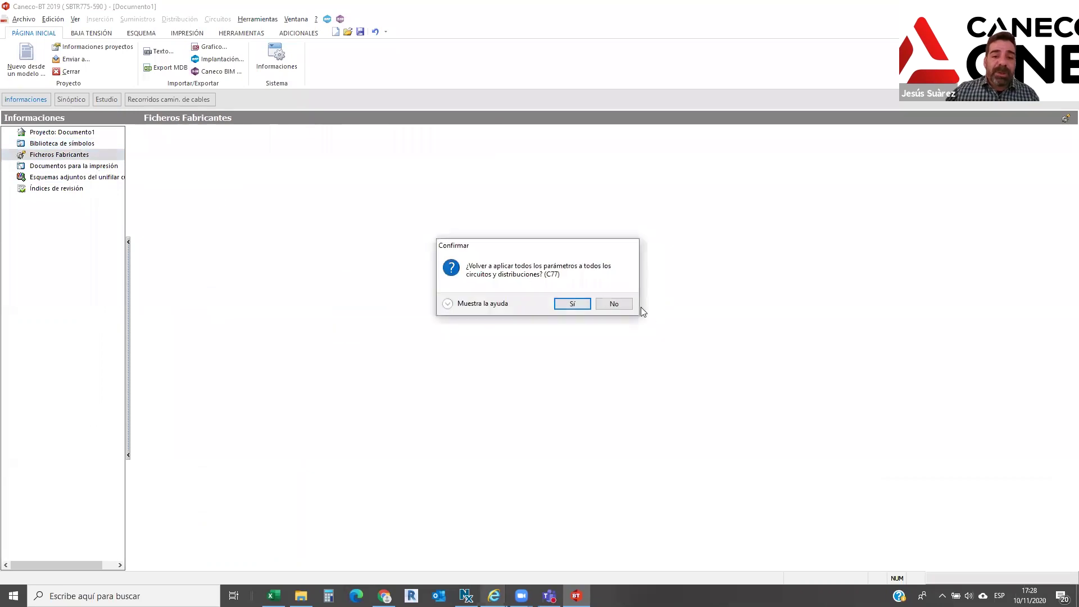
left_click(615, 303)
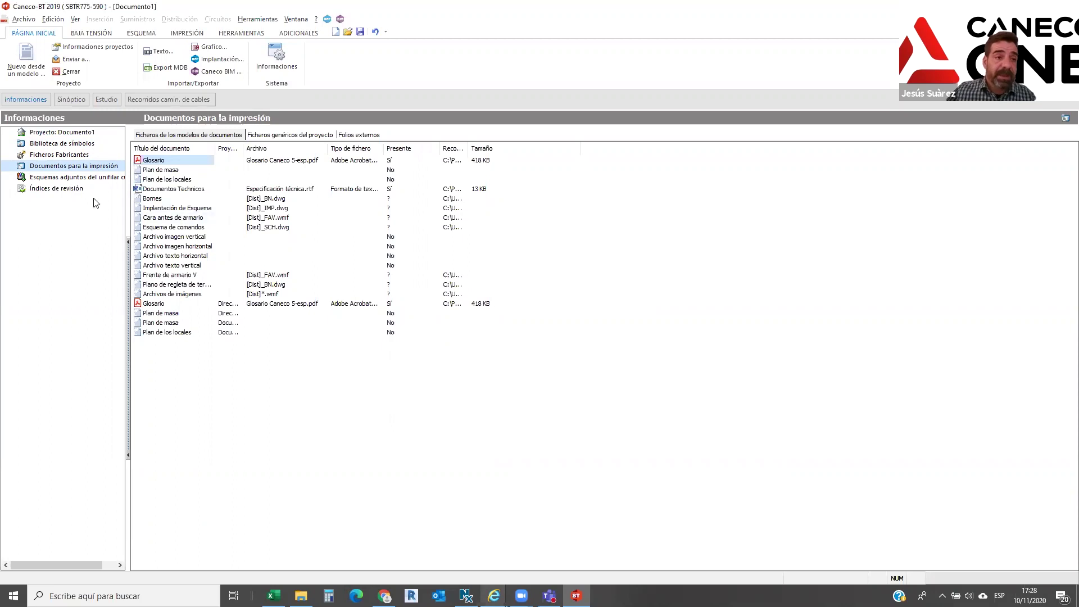
left_click(67, 190)
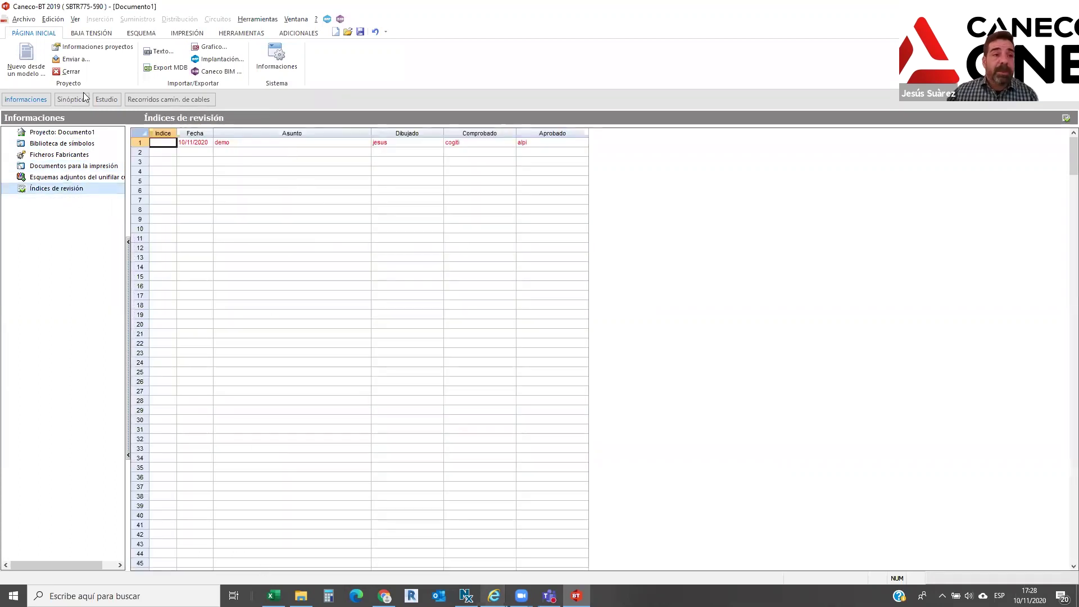
Delete the sample circuits and the CS001 distribution with its circuits from the CGBT single-line diagram
left_click(106, 99)
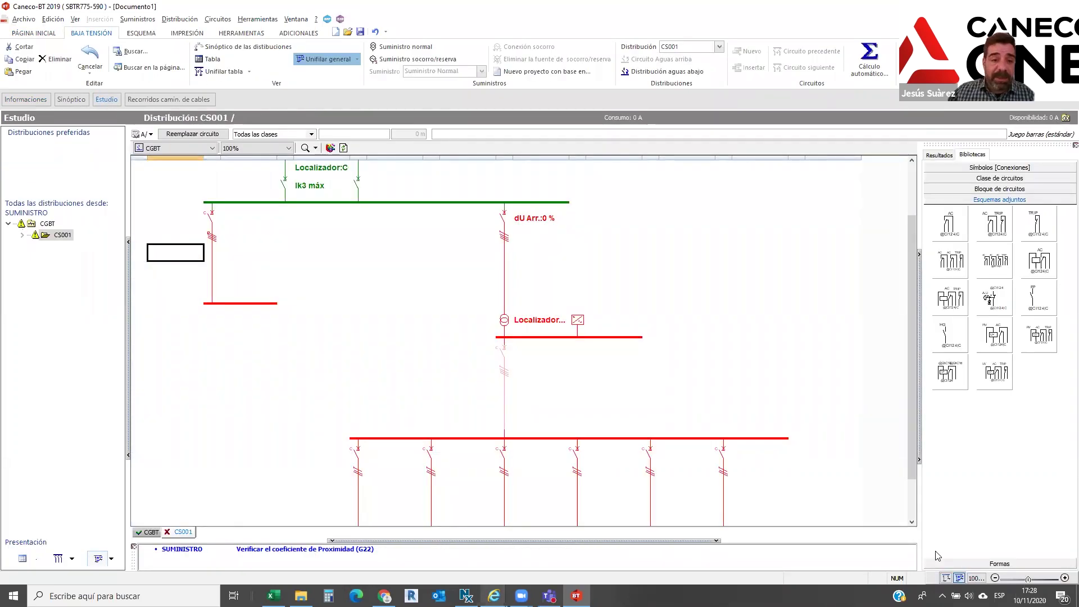
left_click(163, 470)
key("Delete")
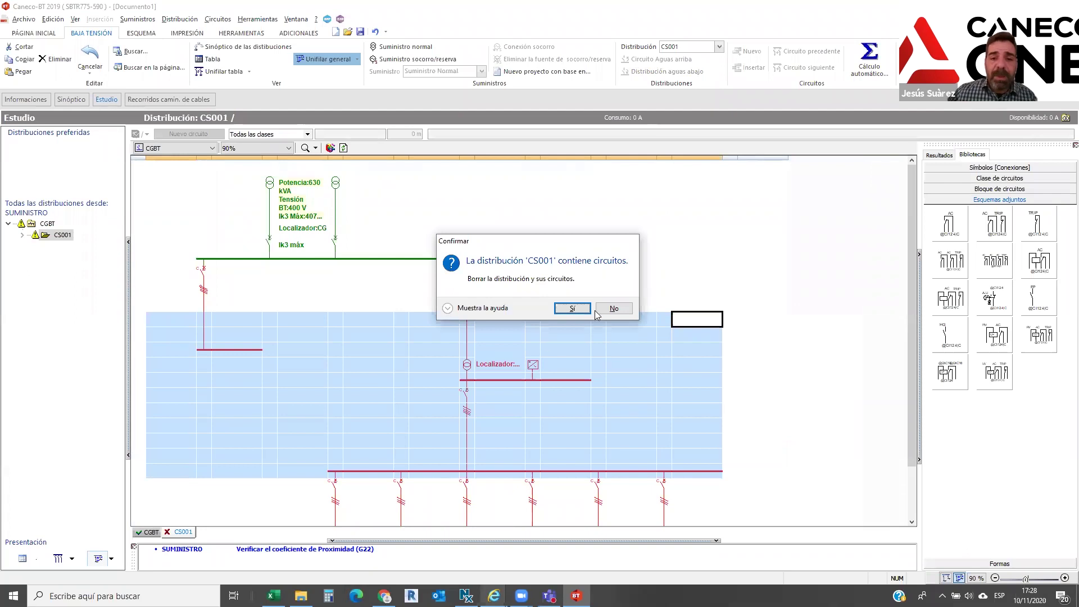
left_click(572, 309)
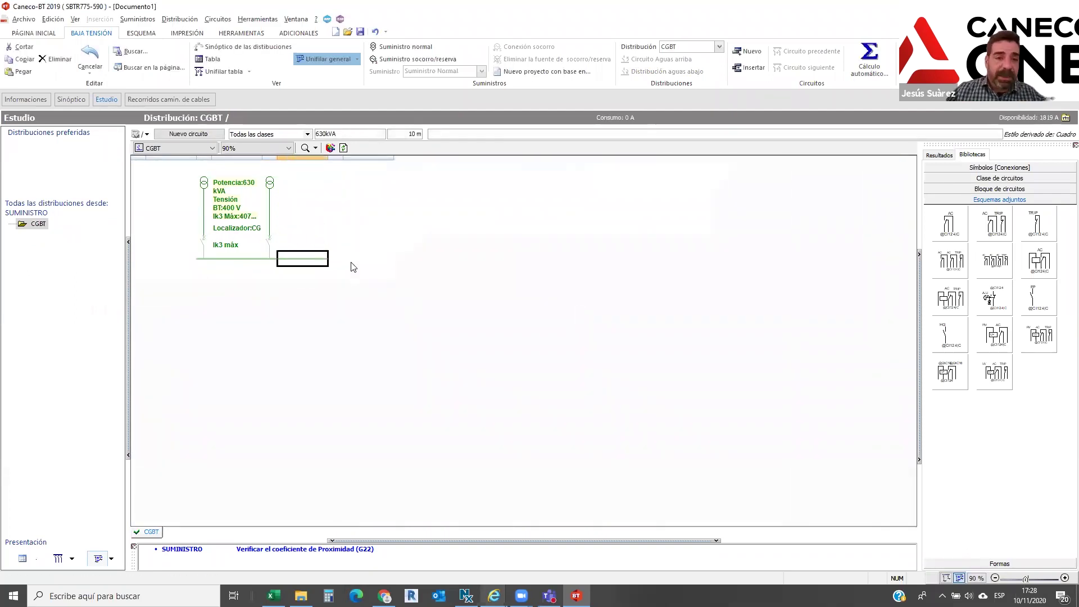
Add three standard Cuadro circuits to the CGBT busbar
left_click(187, 135)
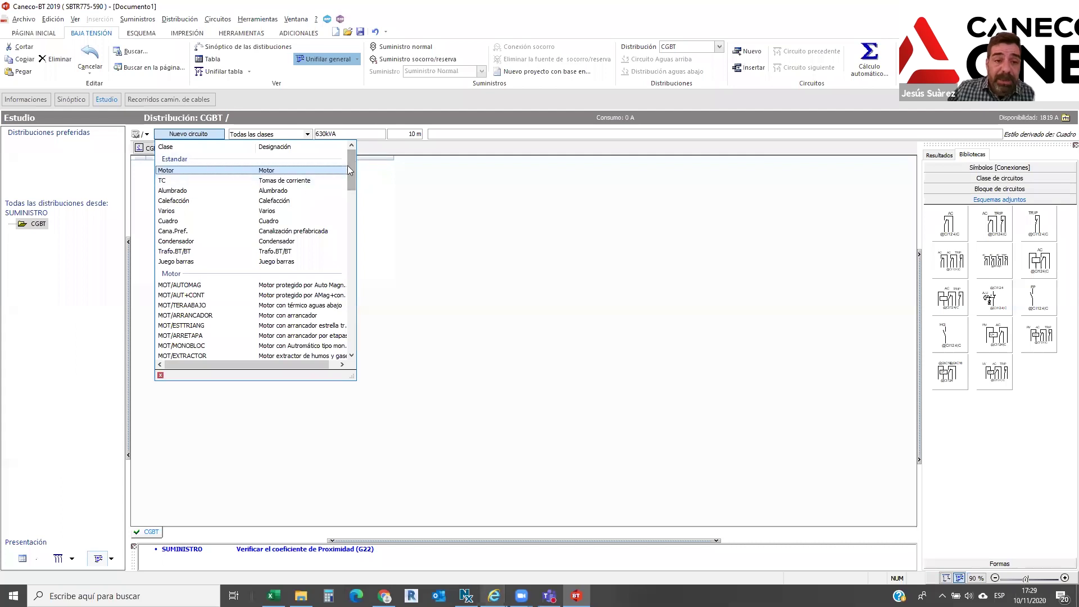
mouse_move(350, 167)
left_mouse_down()
mouse_move(350, 226)
mouse_move(349, 172)
left_mouse_up()
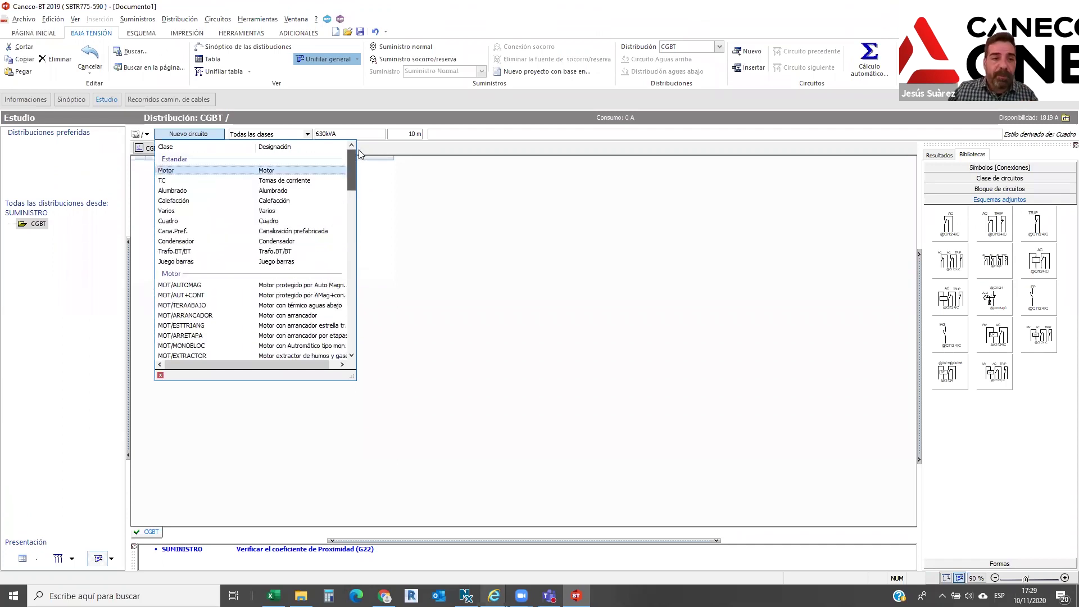
left_click(232, 223)
left_click(250, 261)
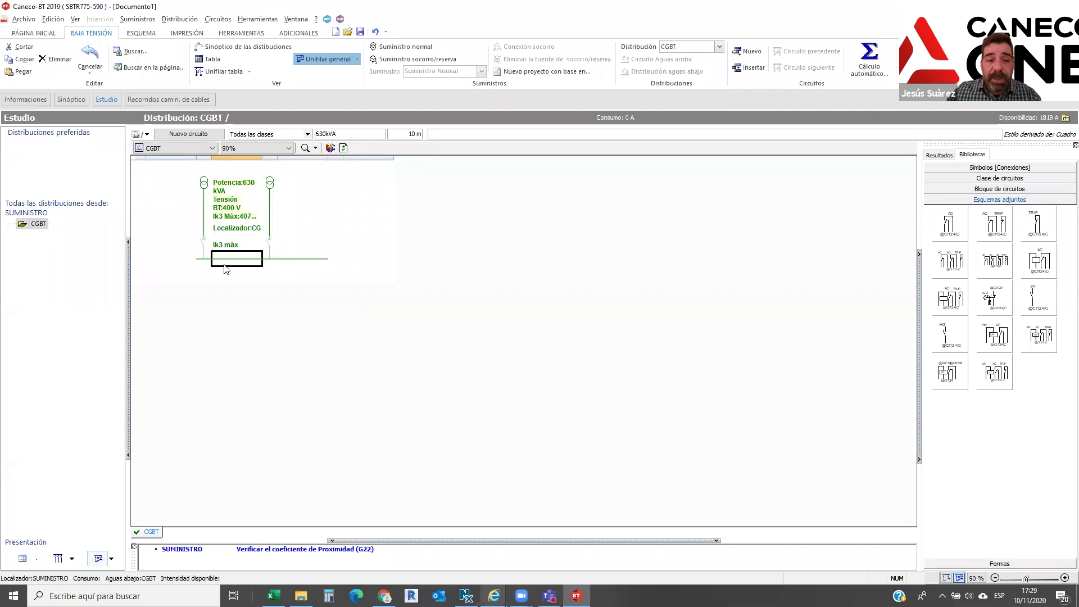
left_click(188, 134)
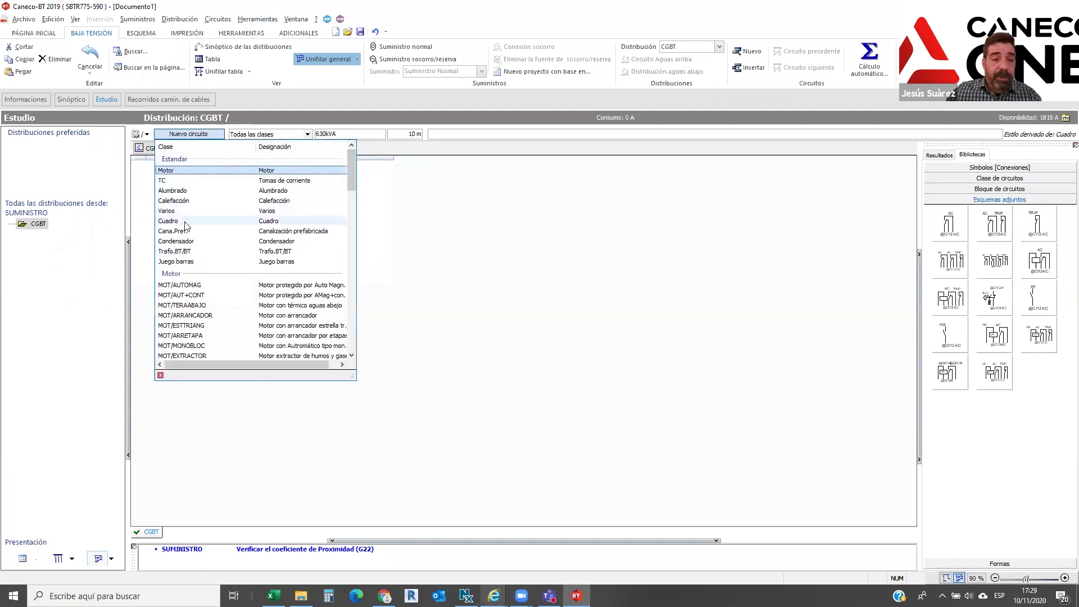
left_click(185, 221)
key("Return")
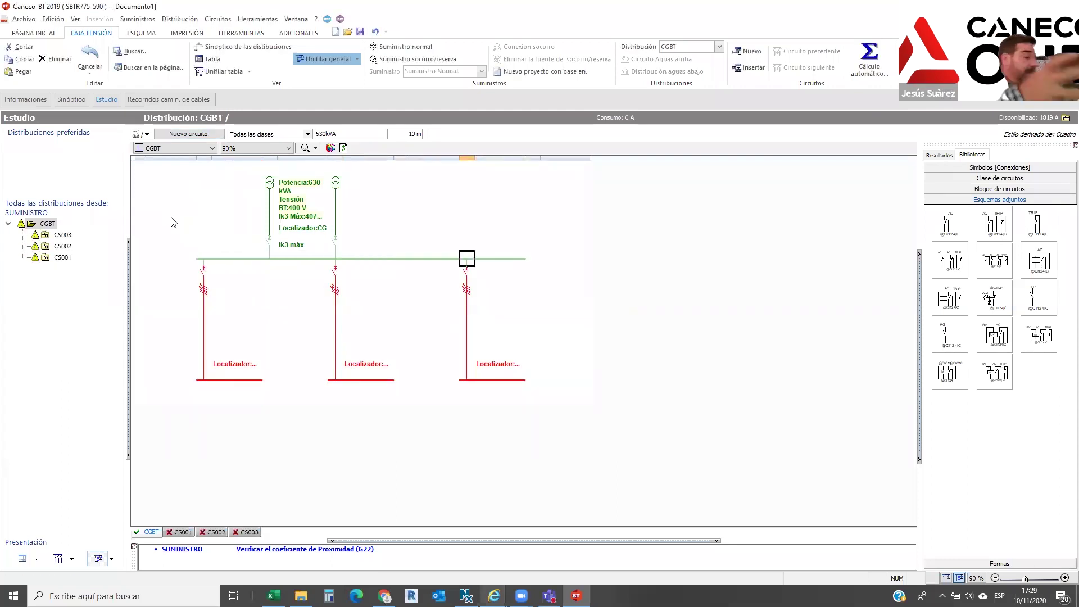
Add three standard Motor circuits to the CS003 board's busbar
left_click(230, 383)
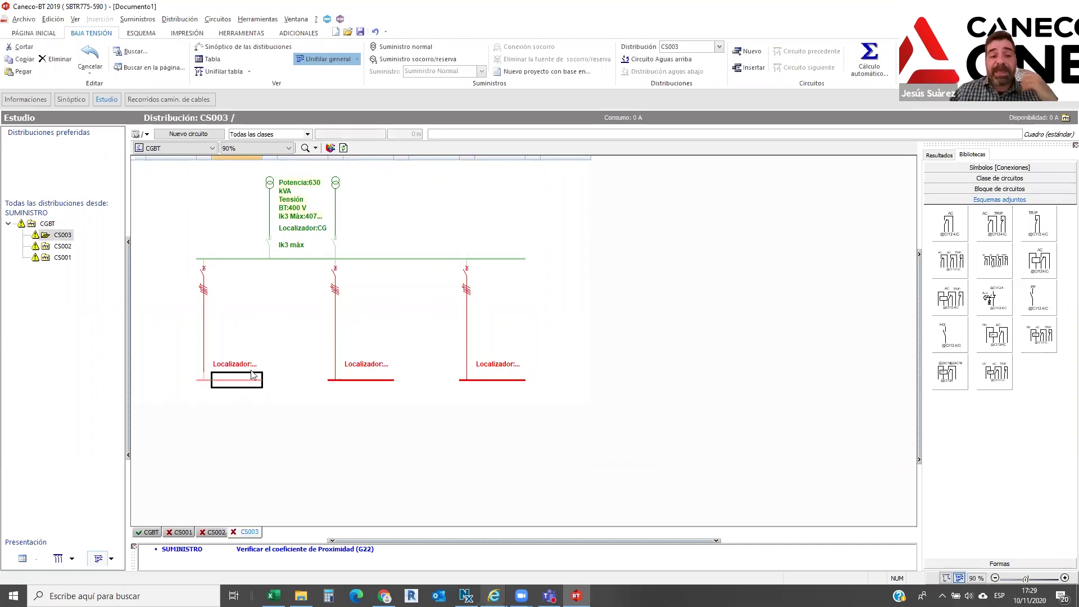
left_click(194, 135)
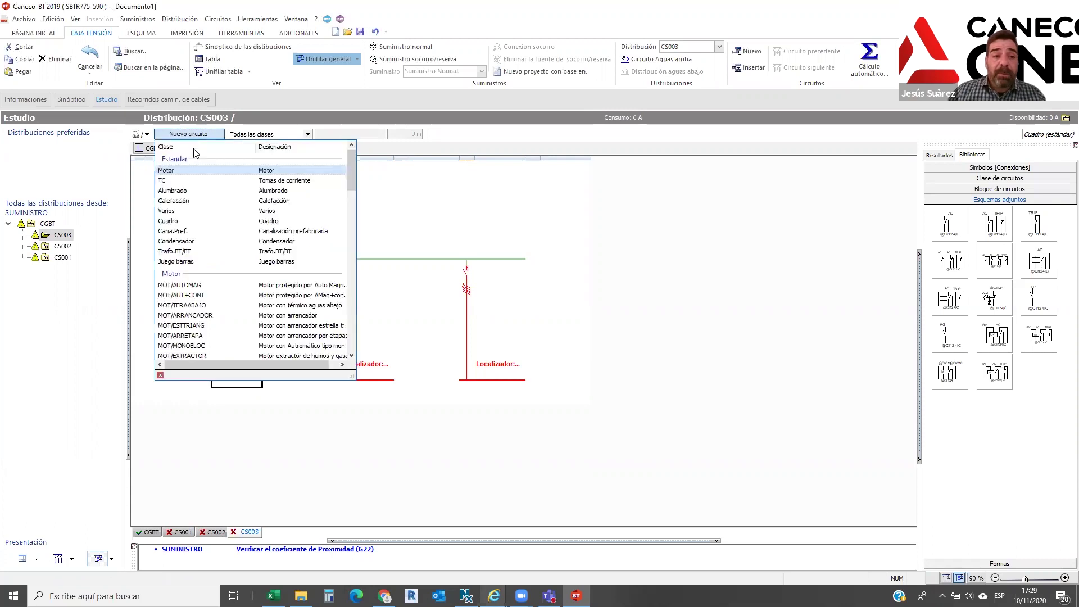
left_click(190, 175)
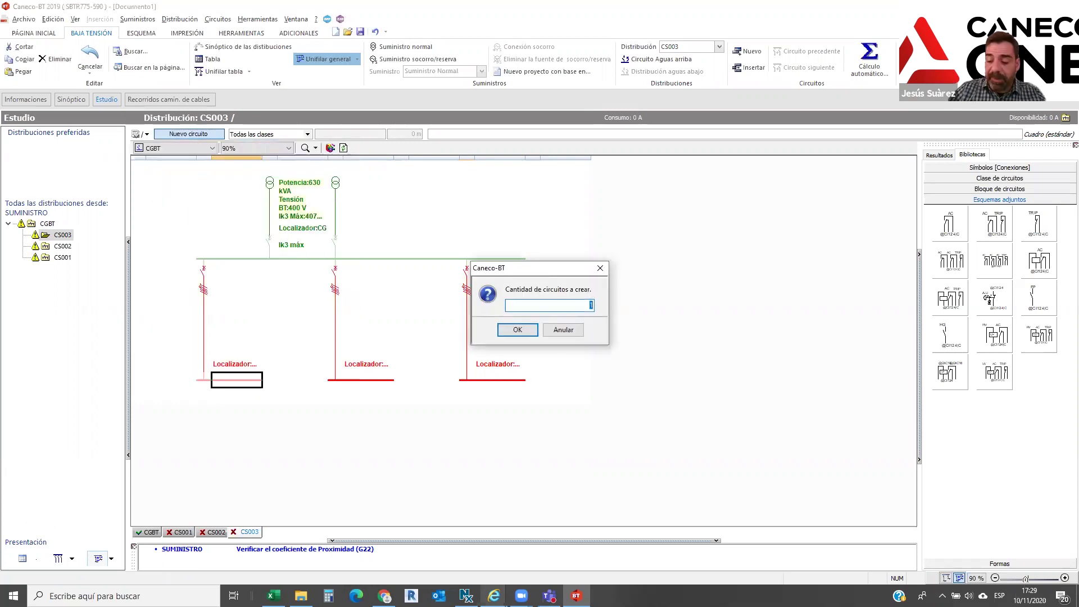
type("3")
key("Return")
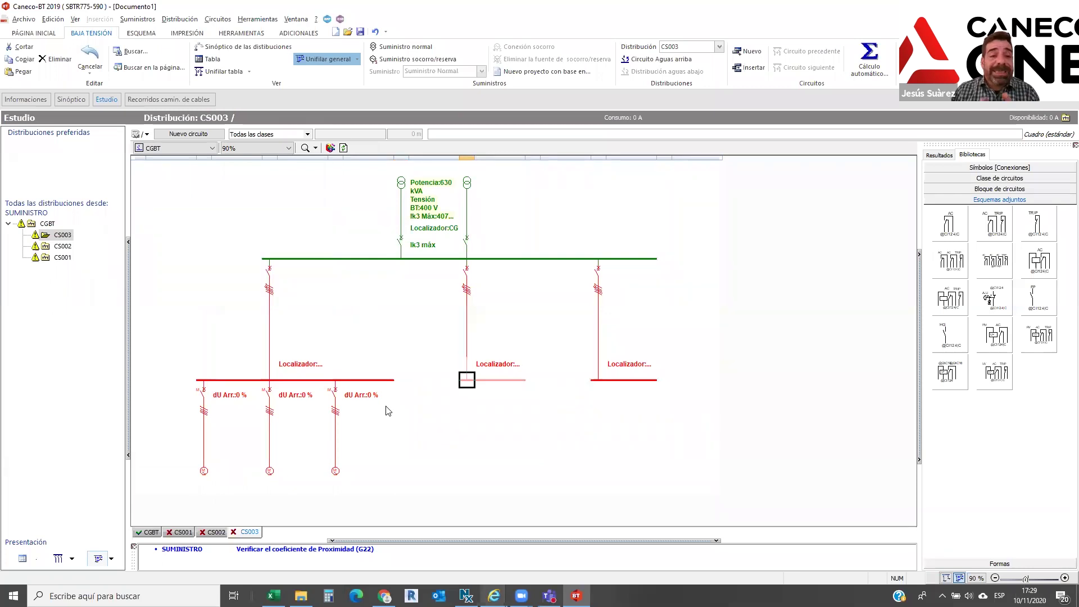
Open the circuit sheet of motor CS003-M001 and examine its identification, protection type, indirect contact and thermal protection options
left_click(337, 430)
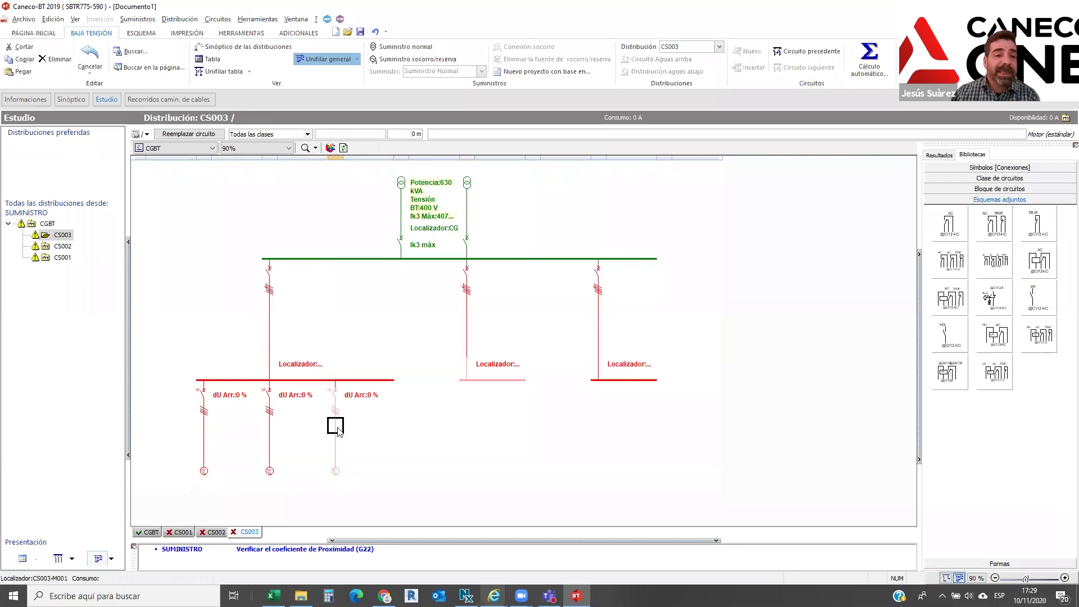
double_click(337, 429)
left_click(501, 137)
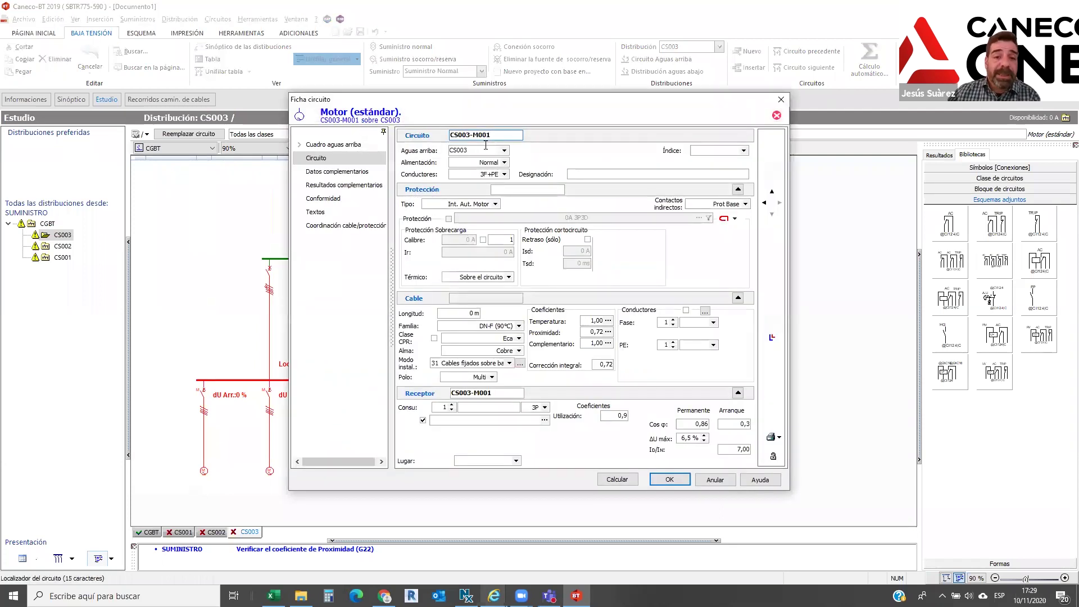
double_click(504, 134)
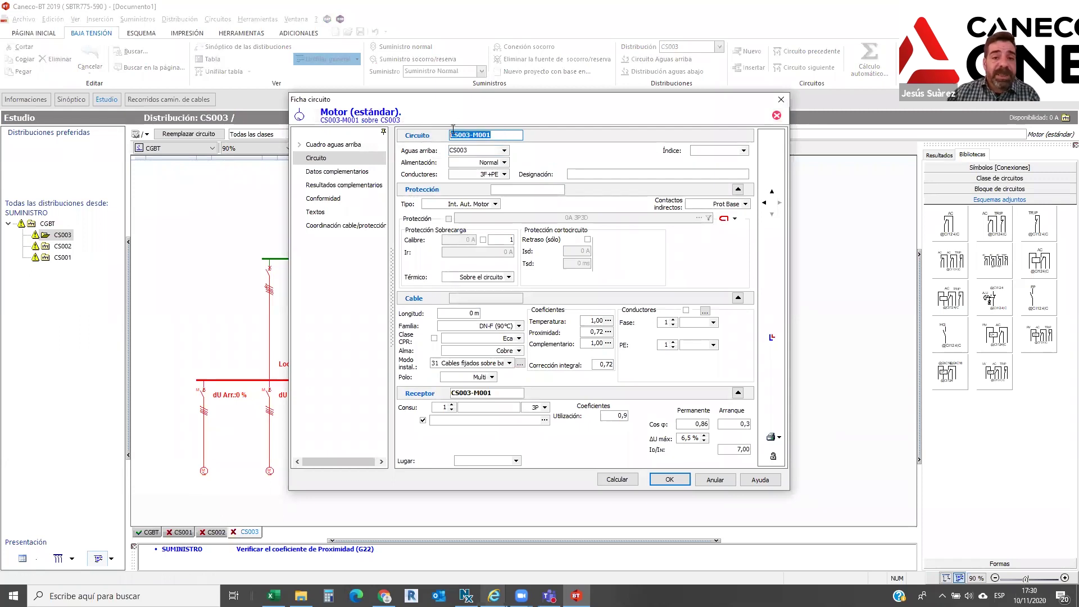
left_click(466, 147)
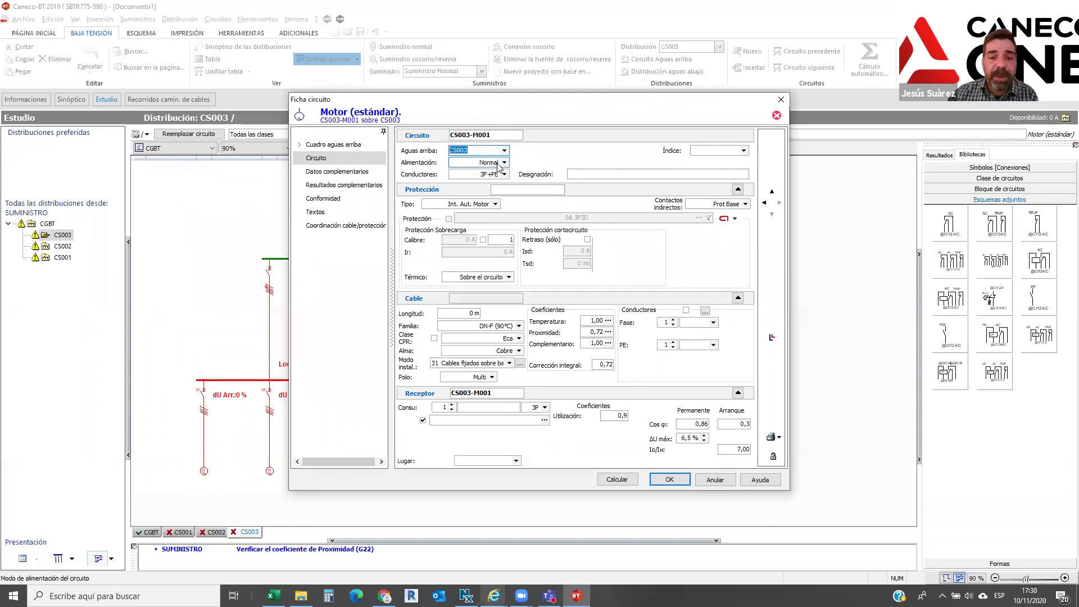
left_click(496, 206)
left_click(553, 204)
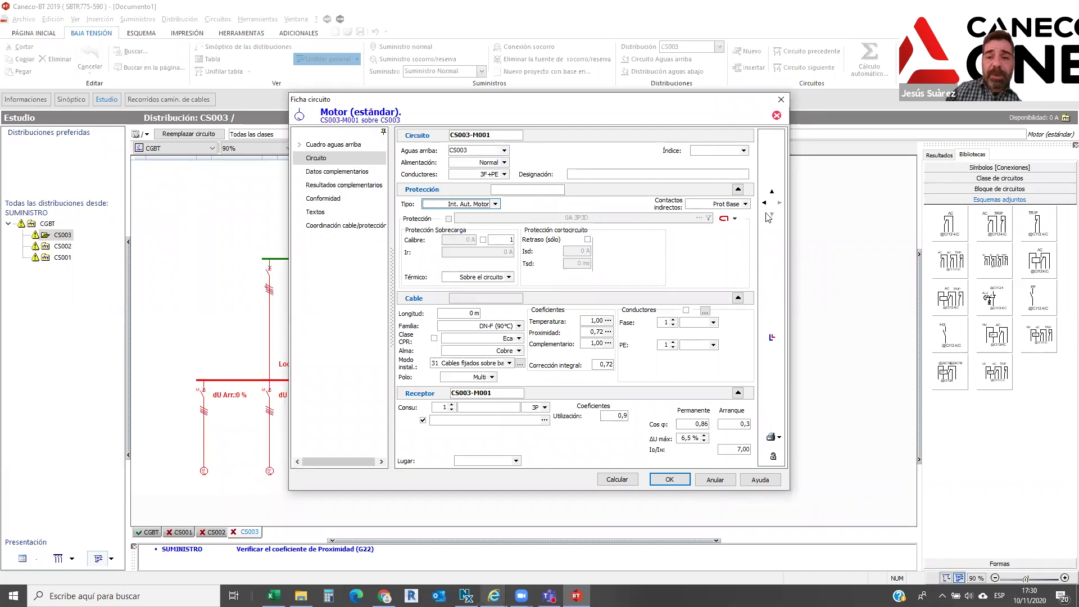
left_click(746, 204)
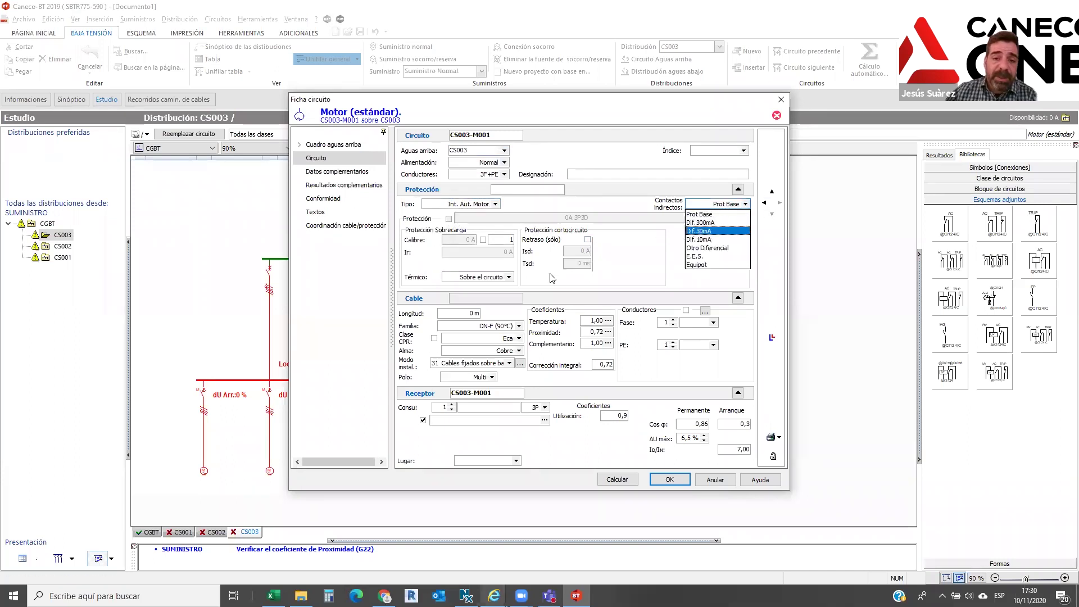
left_click(509, 277)
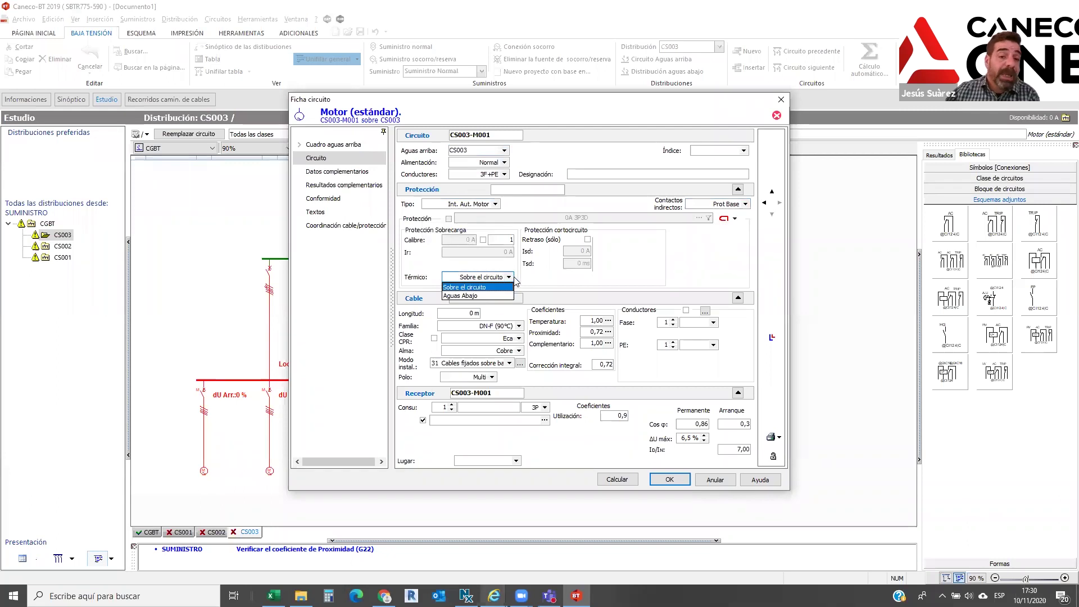
left_click(537, 284)
Set the motor circuit's cable length to 30 m and choose a 1.5 kW three-phase asynchronous motor as its receiver
left_click(442, 314)
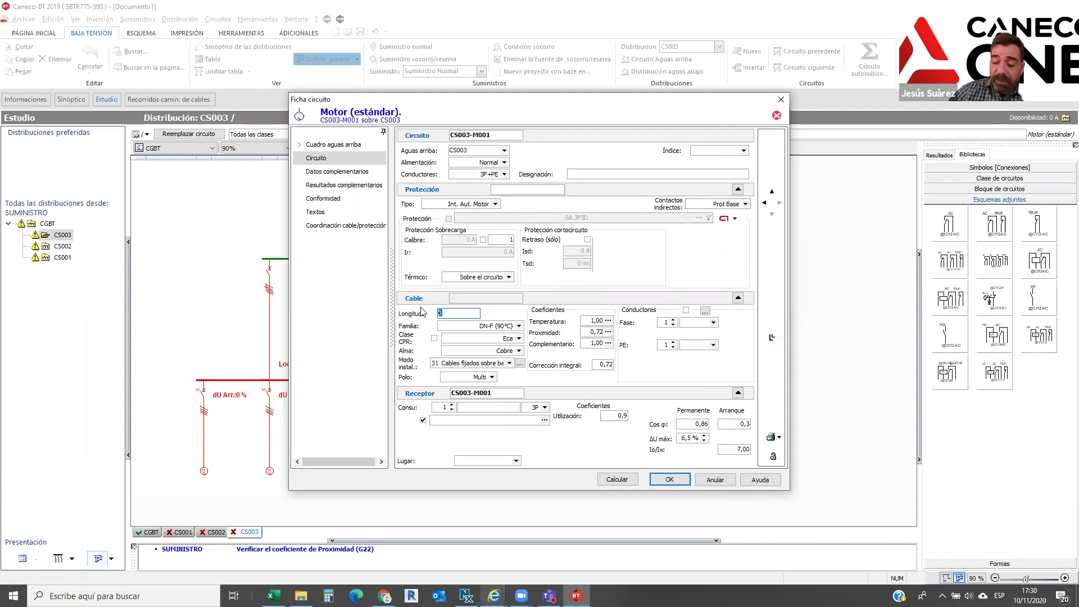
type("30")
left_click(443, 407)
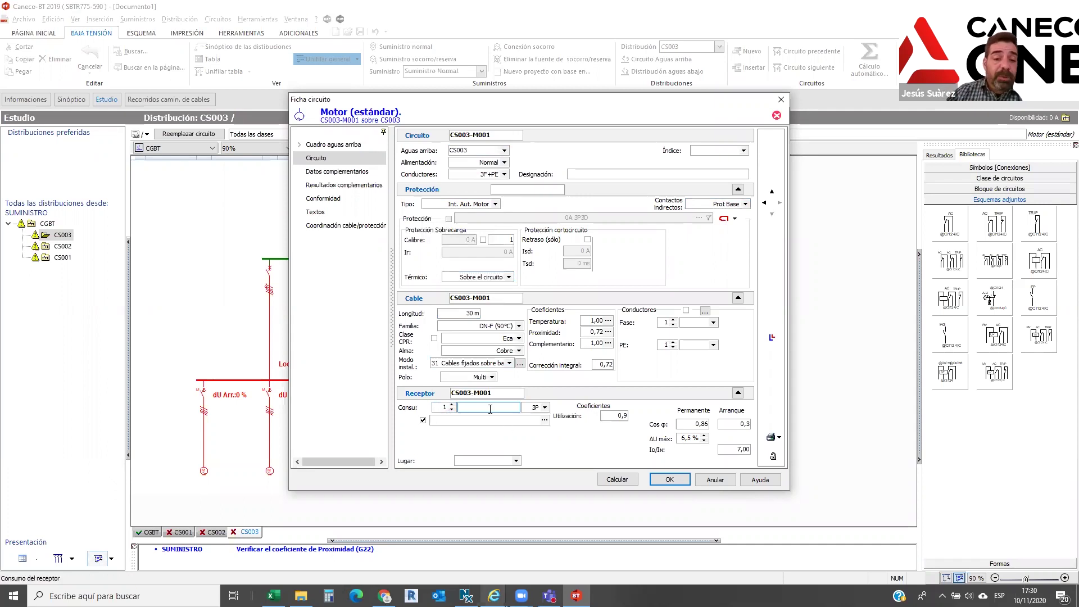
left_click(545, 420)
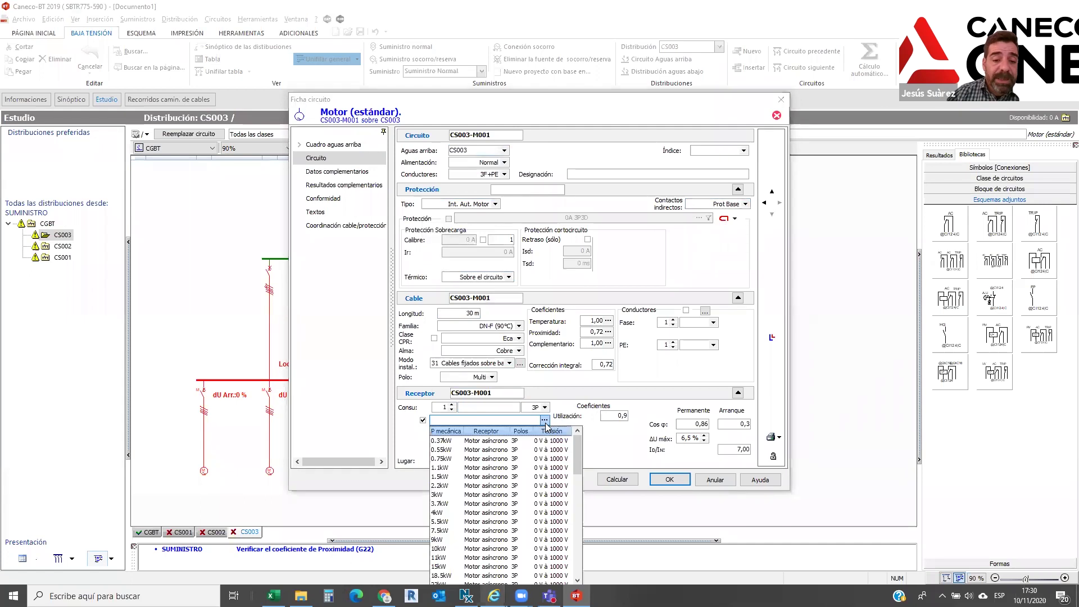
left_click(499, 477)
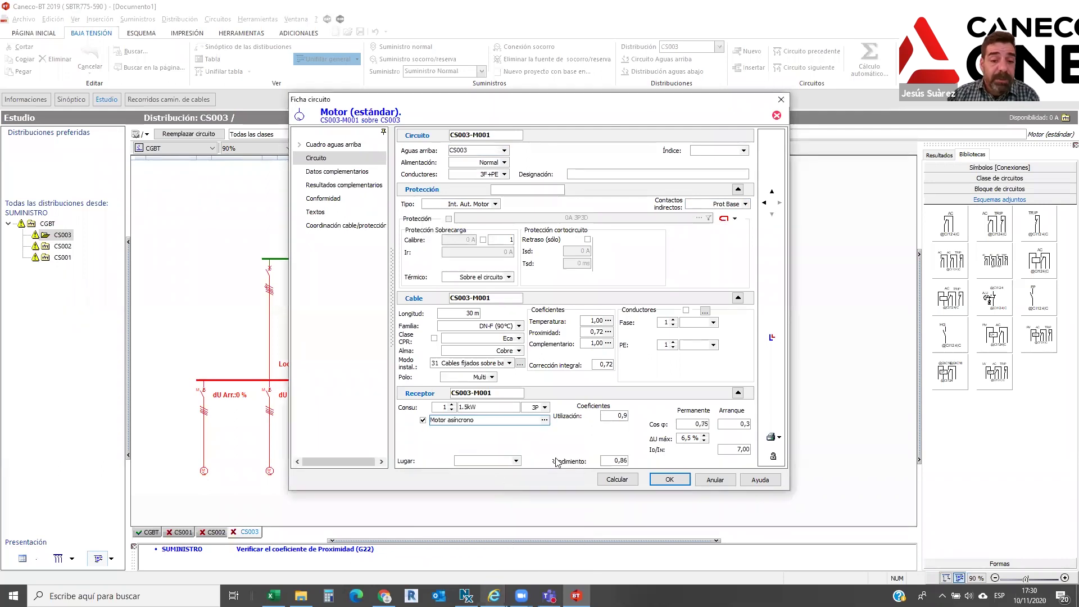
Go through the motor's utilization, efficiency, starting cos φ and starting current ratio values, and accept the circuit sheet
left_click(617, 416)
left_click(624, 462)
key("Tab")
key("Tab")
type("0,30")
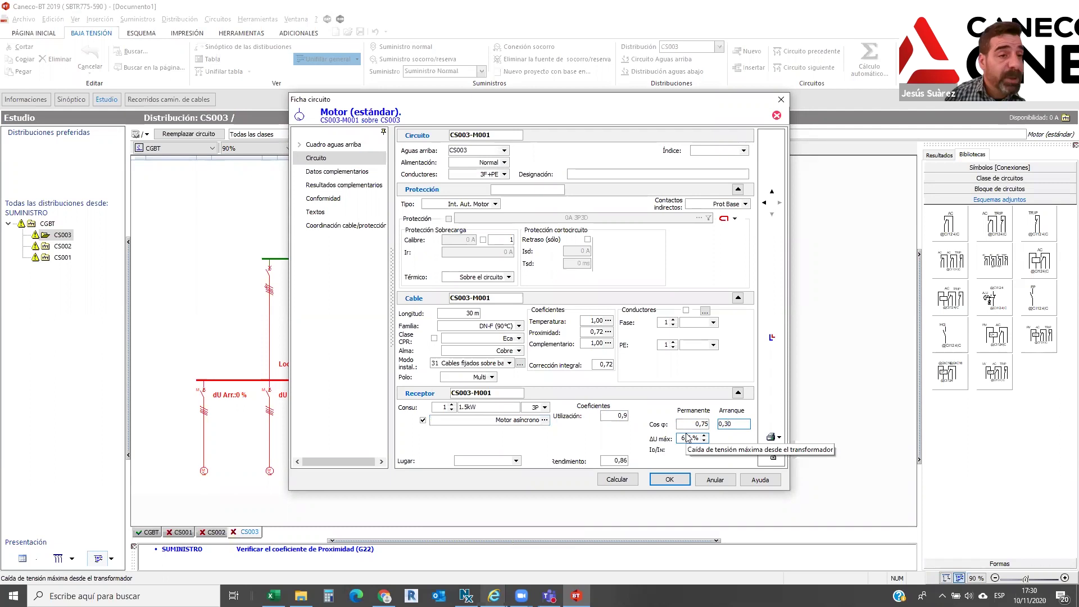
left_click(730, 450)
type("7,0")
left_click_drag(721, 450, 712, 448)
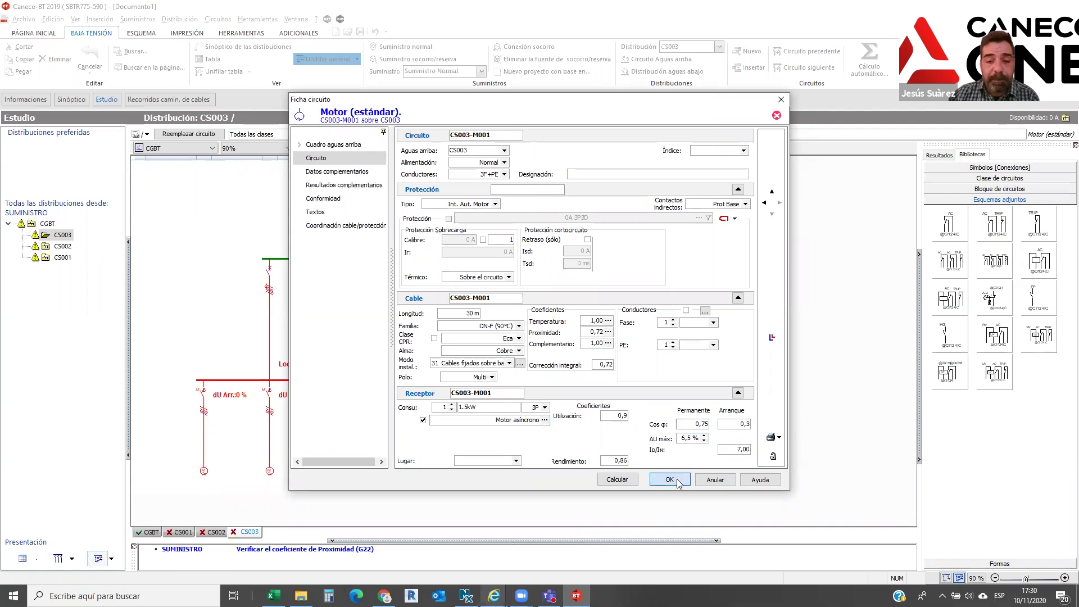
left_click(672, 479)
Add the Contenido field to the circuit labels in the general single-line diagram's display preferences
right_click(363, 414)
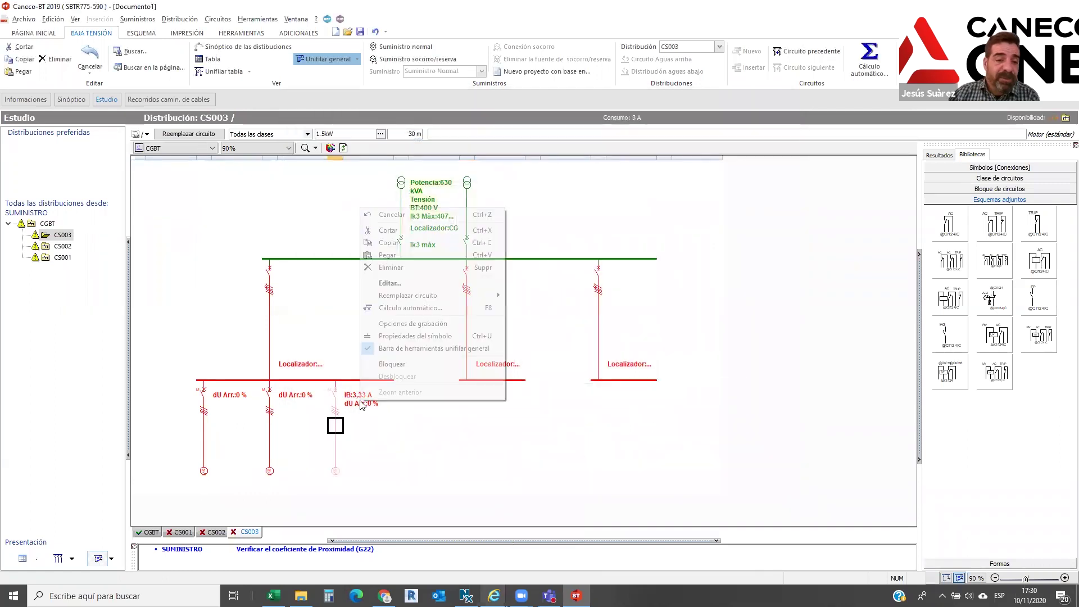
left_click(404, 324)
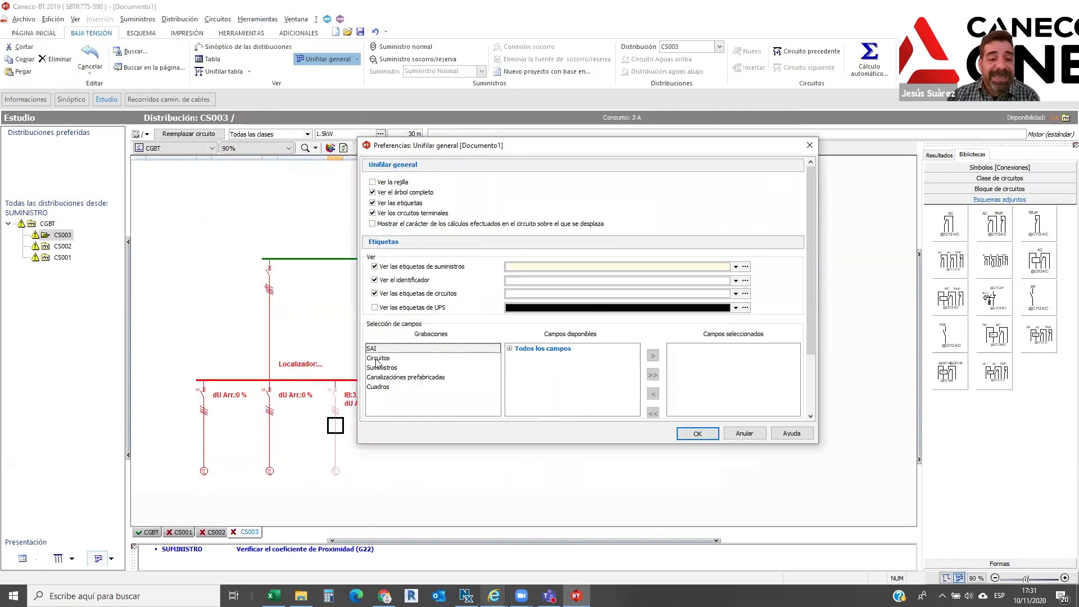
left_click(376, 359)
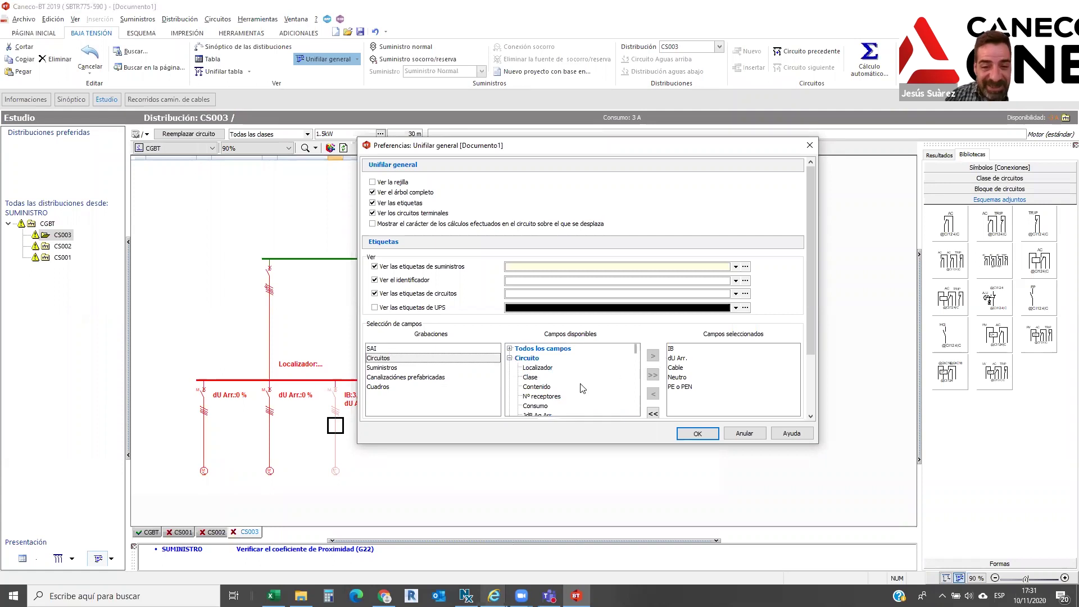
left_click(538, 388)
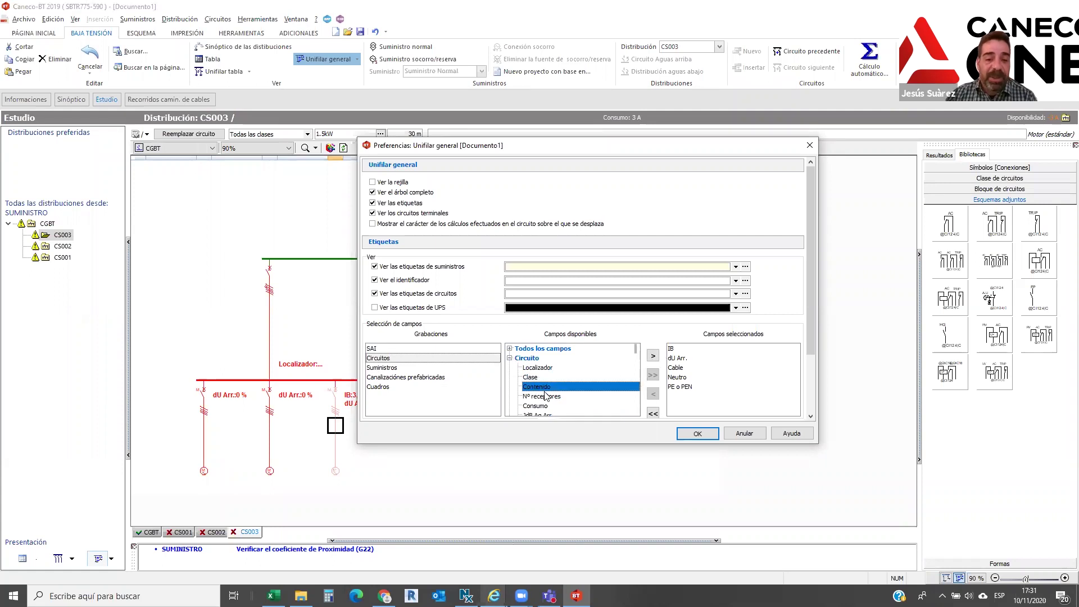
left_click(653, 356)
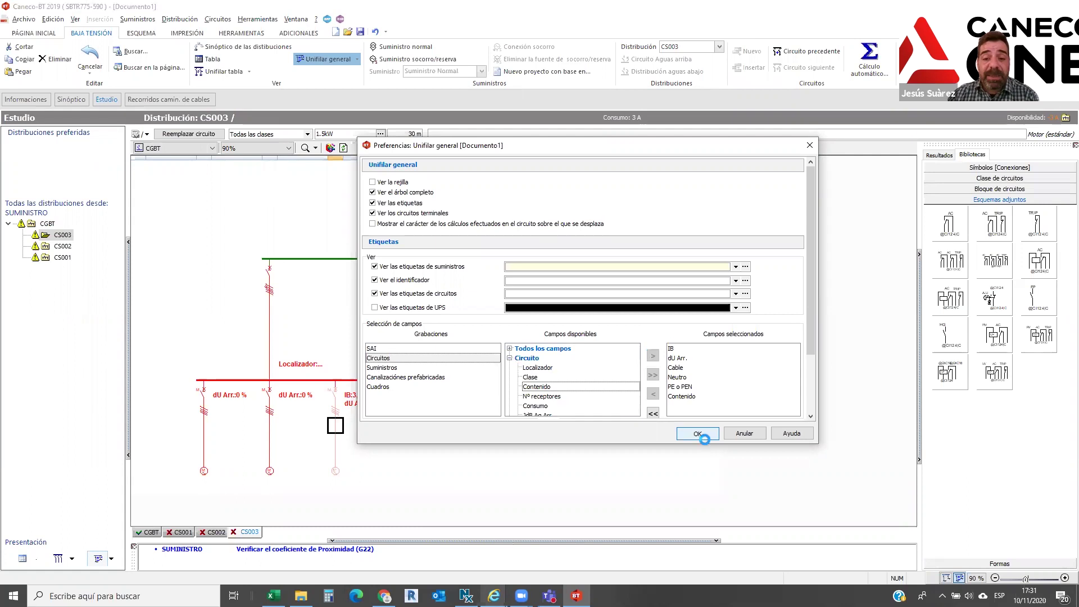
left_click(697, 433)
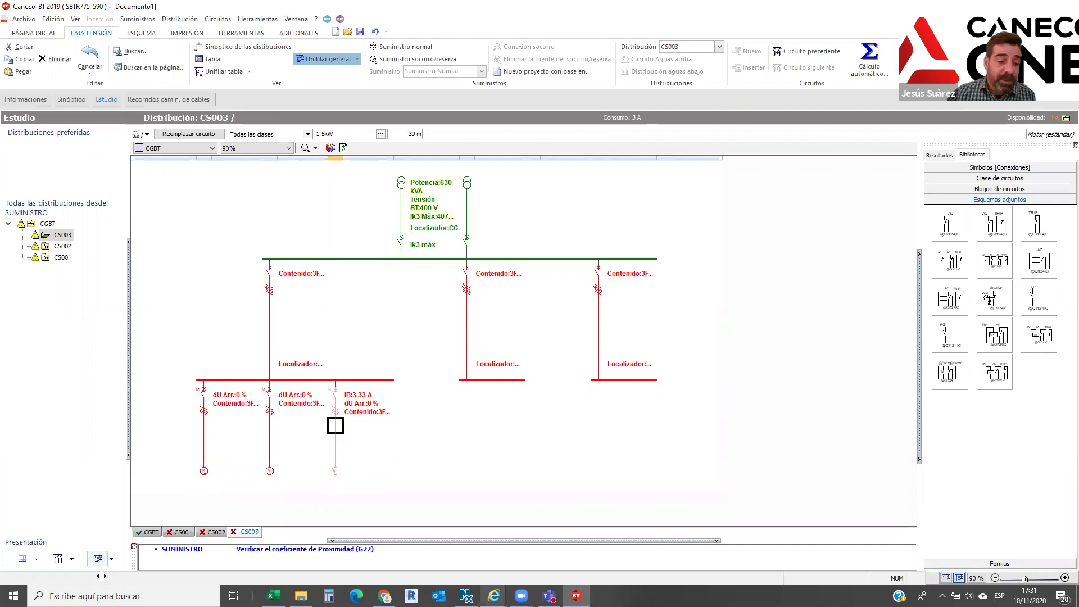
View the general single-line diagram in its alternative layout, and CS003's board single-line diagram in simple and continuous modes
left_click(111, 559)
left_click(115, 545)
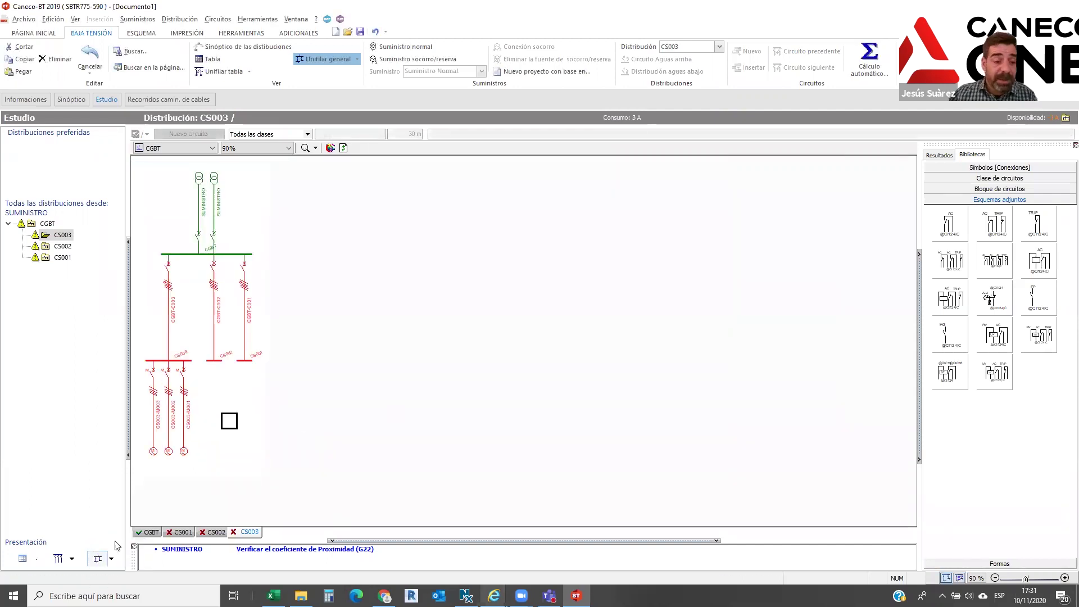
left_click(58, 560)
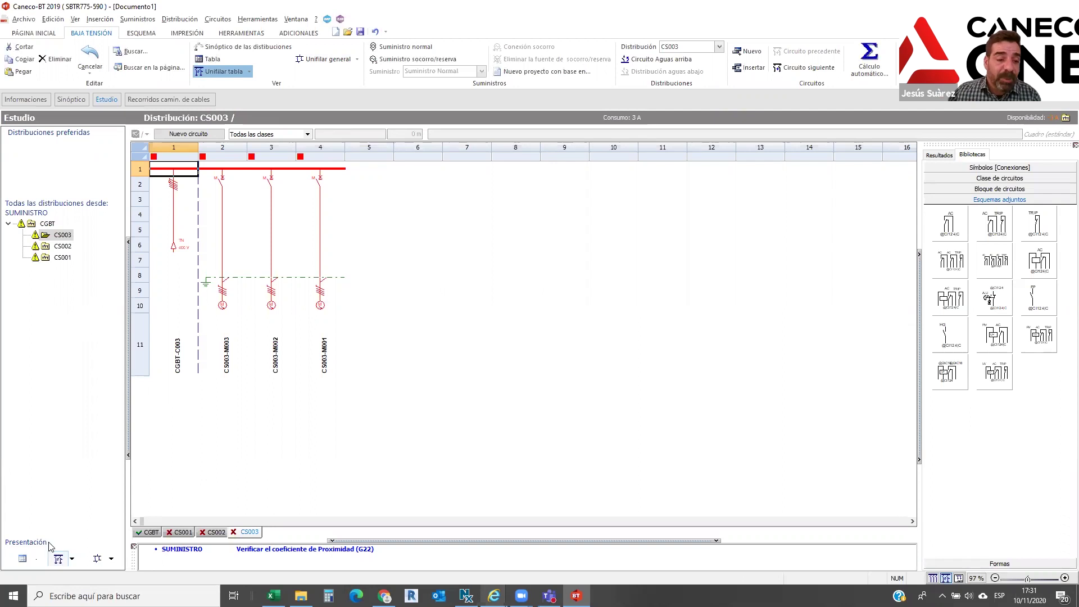
left_click(75, 559)
left_click(79, 536)
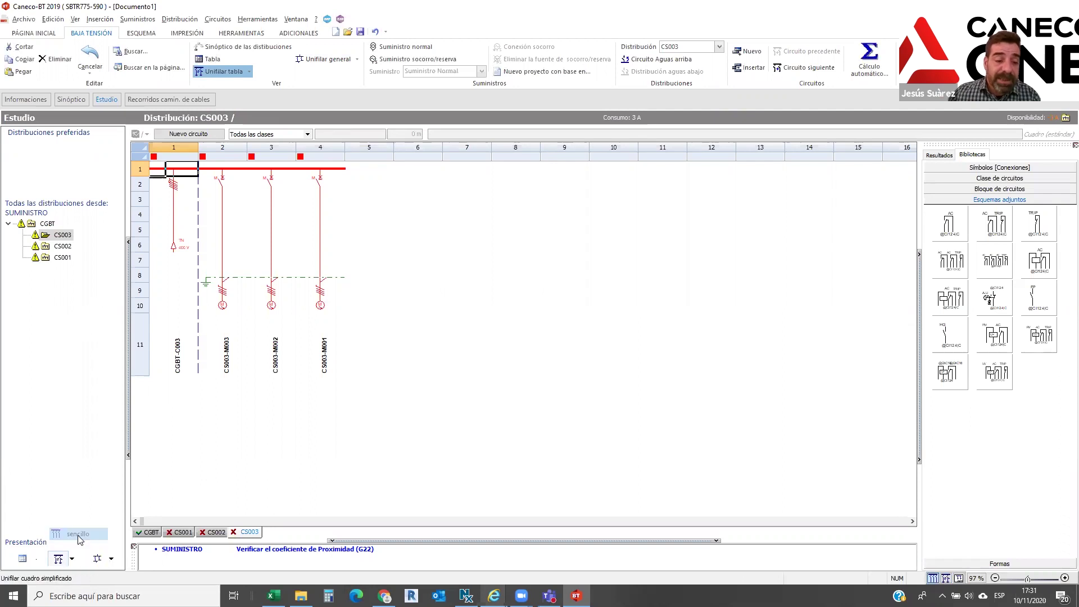
left_click(72, 559)
left_click(79, 547)
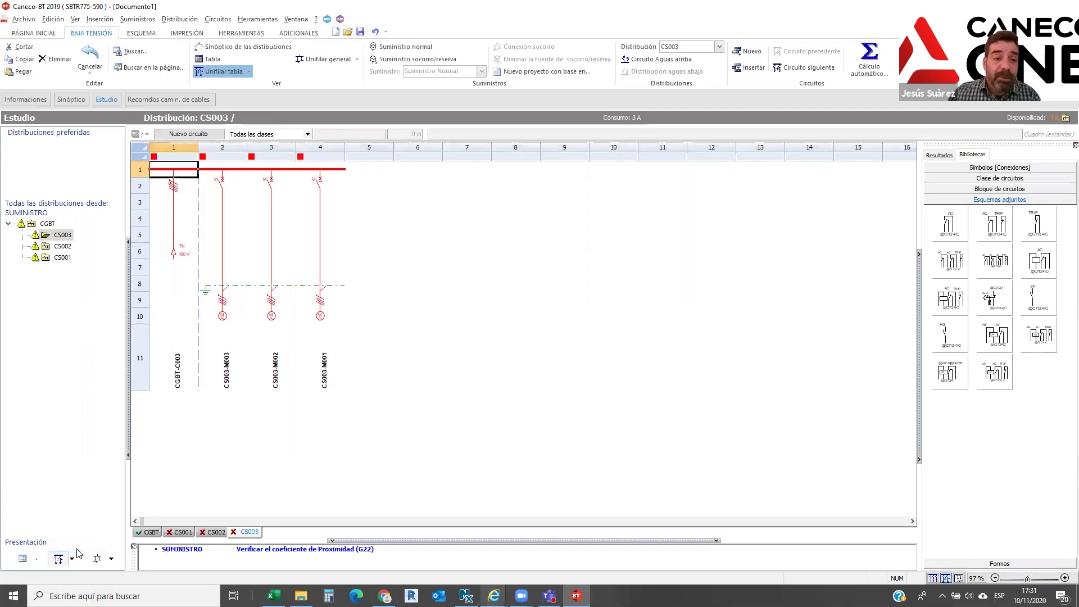
Show the CS003 board's single-line diagram as folios and apply the Unif. Industr 10 circuitos model
left_click(72, 559)
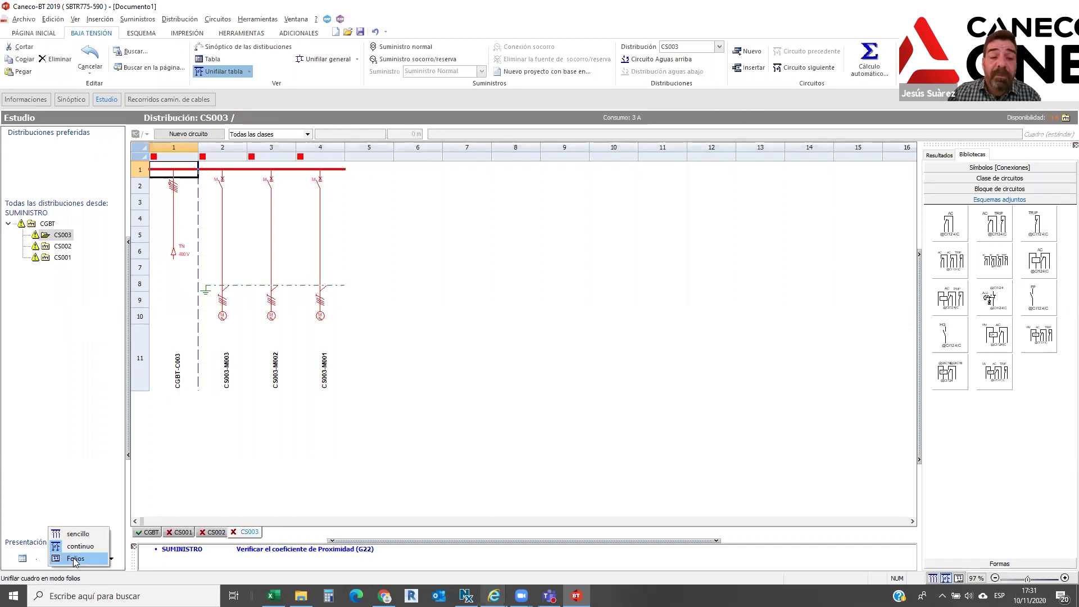
left_click(75, 559)
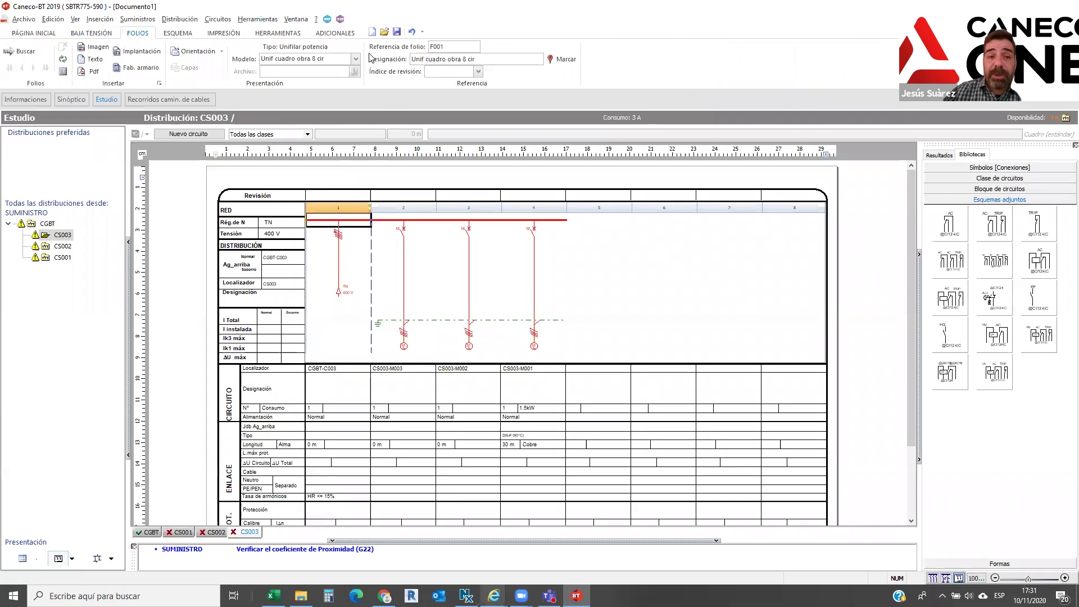
left_click(356, 59)
left_click(341, 112)
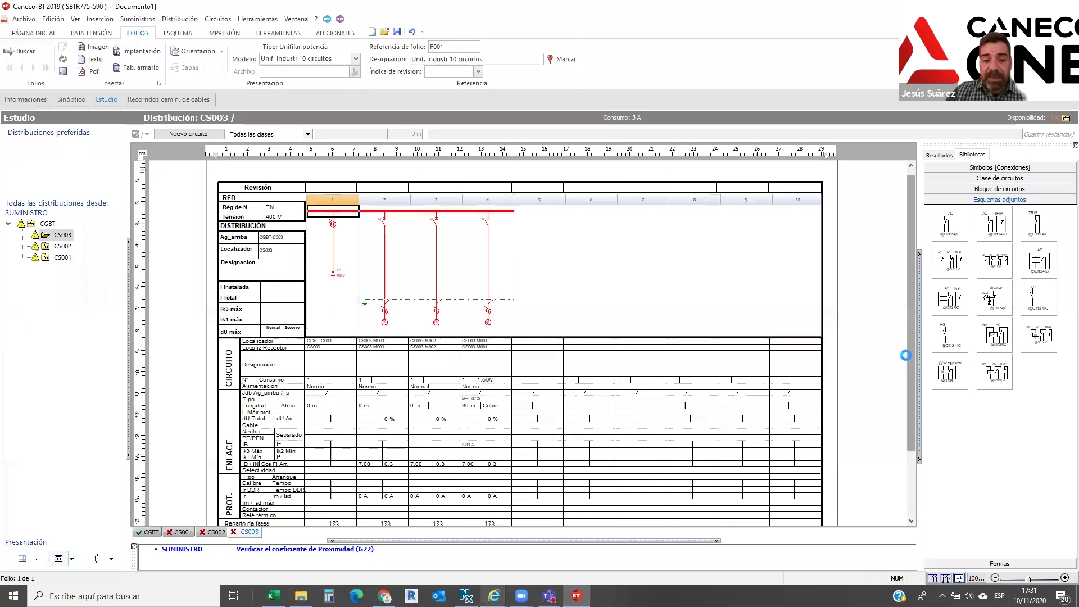
Look over the whole CS003 folio and compare it with the CGBT board's folio
scroll(883, 352, "down", 3)
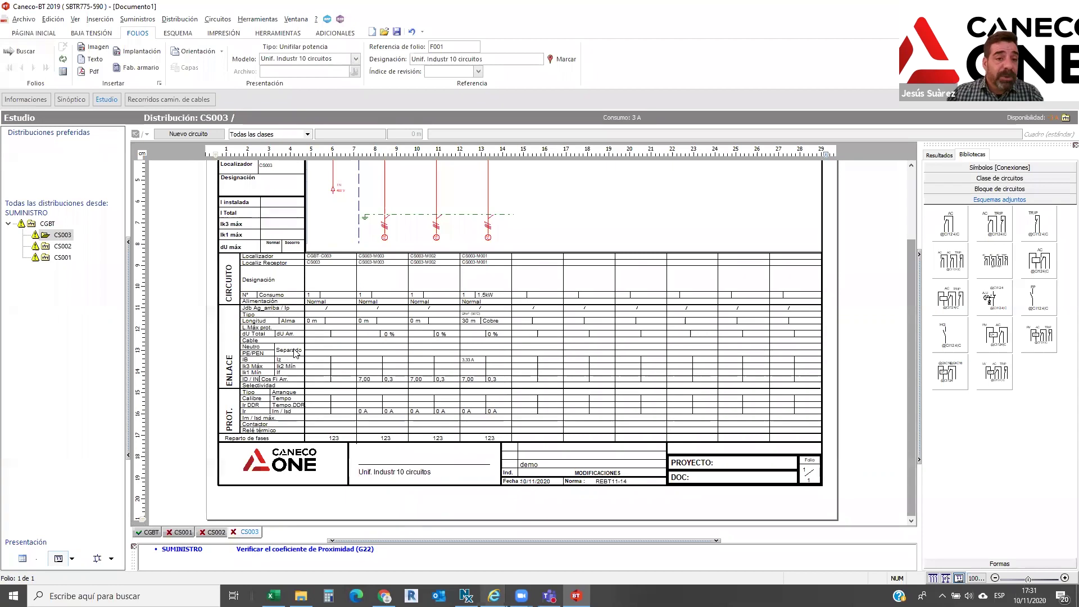
scroll(331, 315, "up", 3)
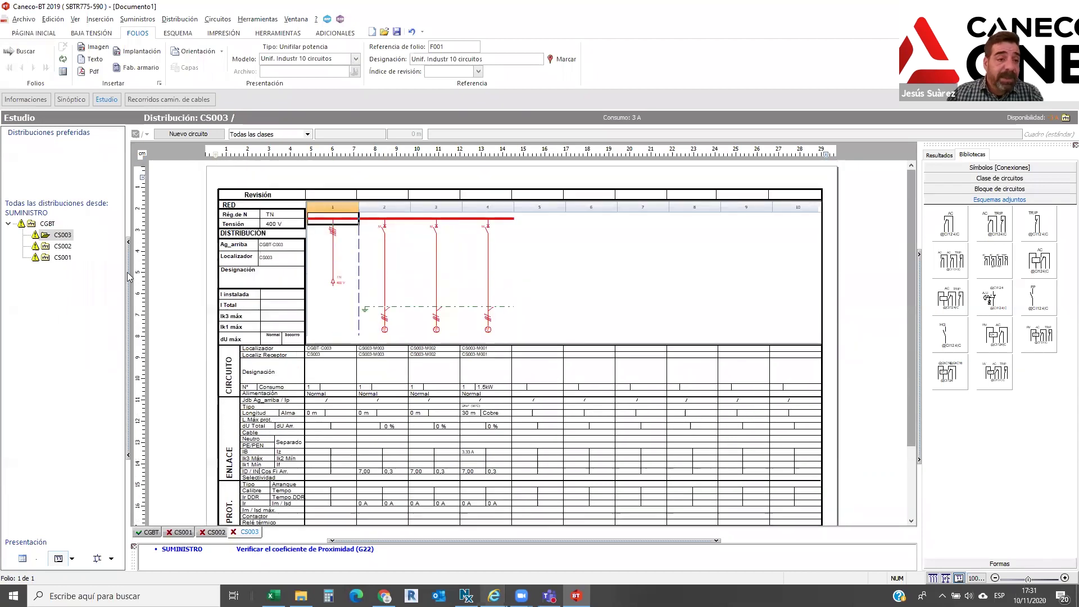
left_click(48, 224)
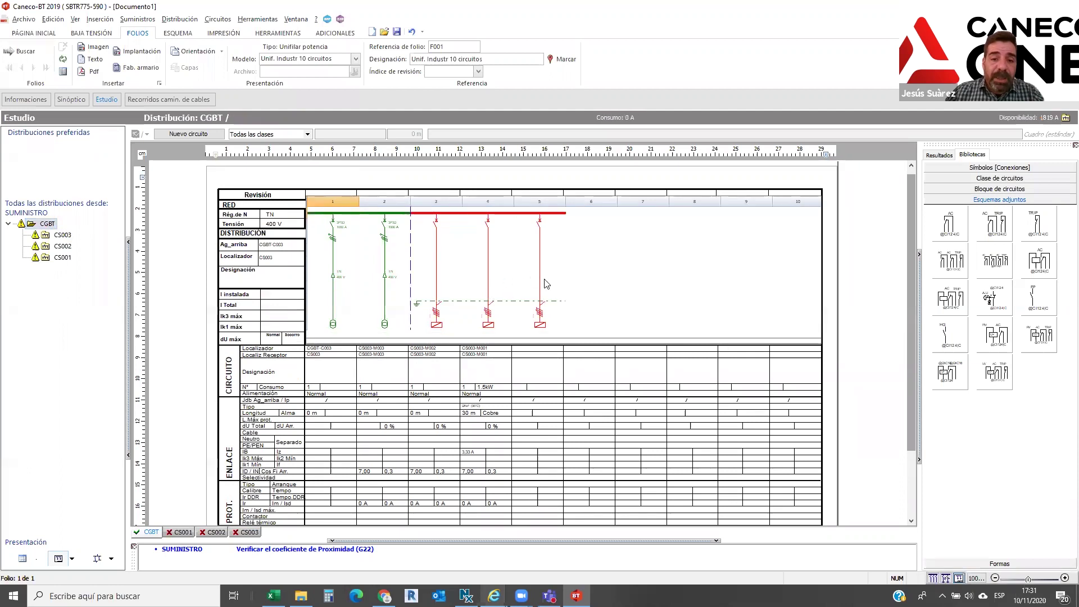
left_click(63, 235)
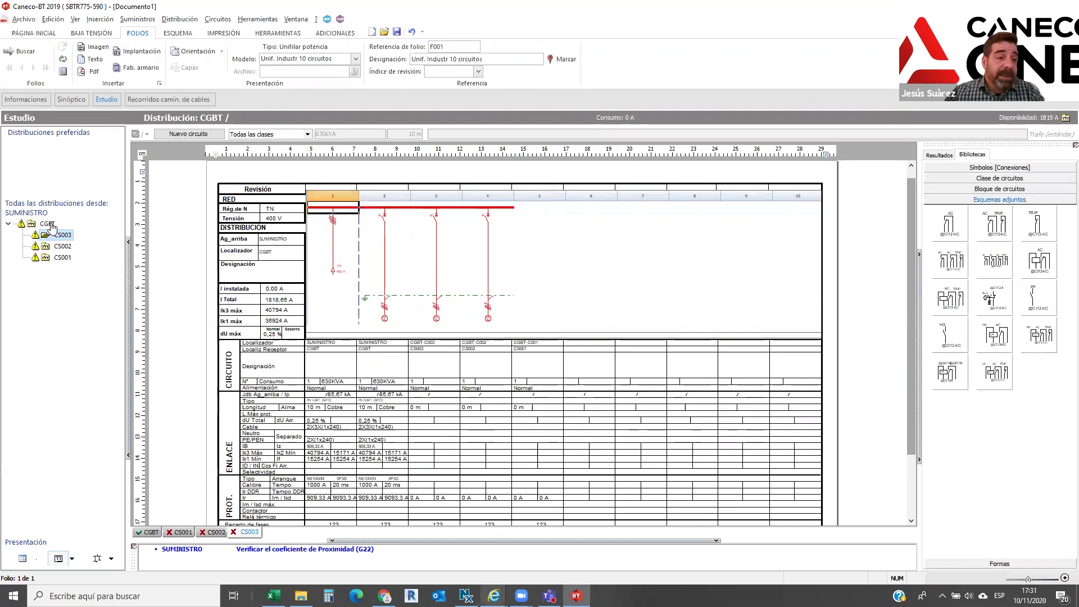
On the CGBT board, set the cable length of circuit CGBT-C002 to 50 m and of circuit CGBT-C001 to 60 m
left_click(496, 288)
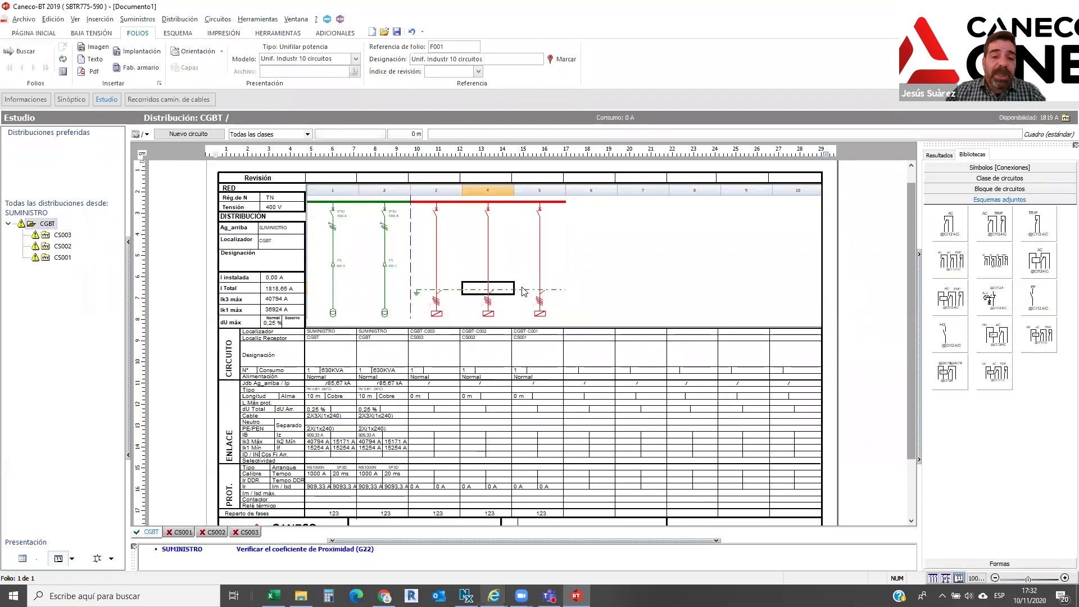
double_click(488, 283)
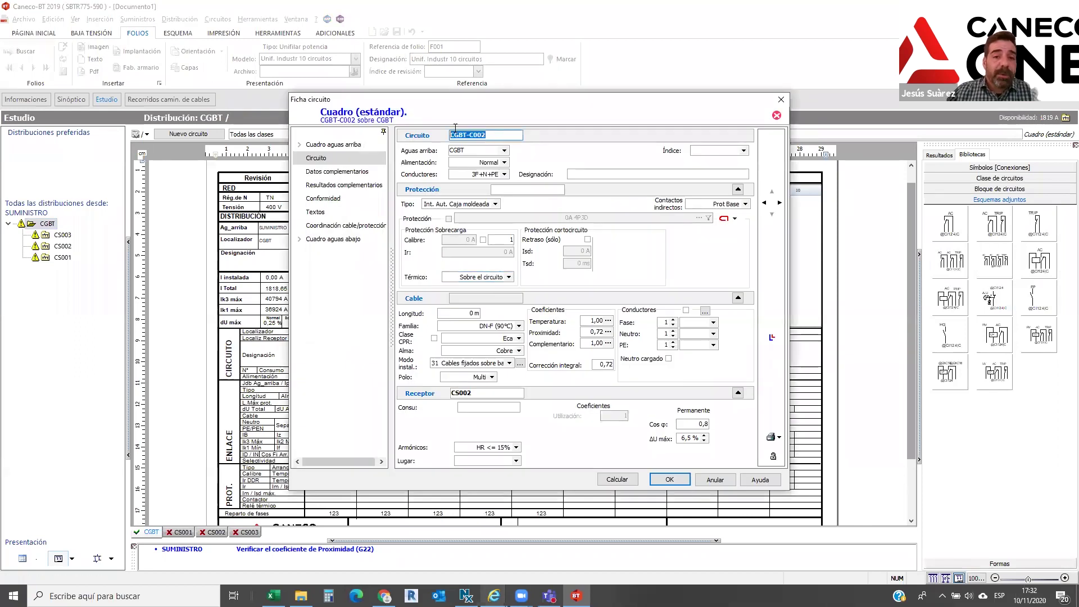
left_click(453, 313)
type("50")
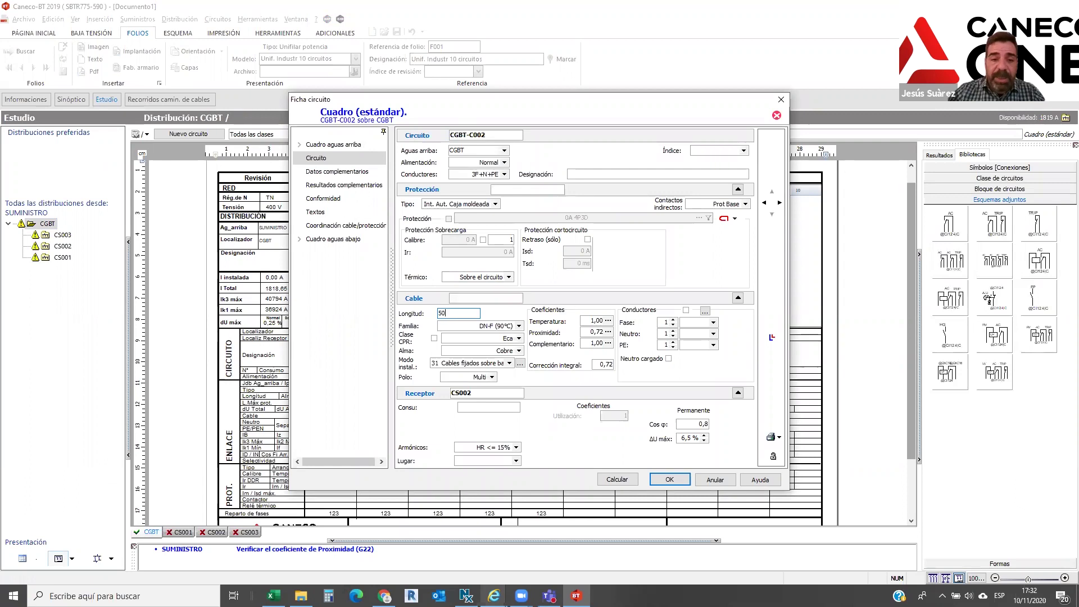
left_click(780, 204)
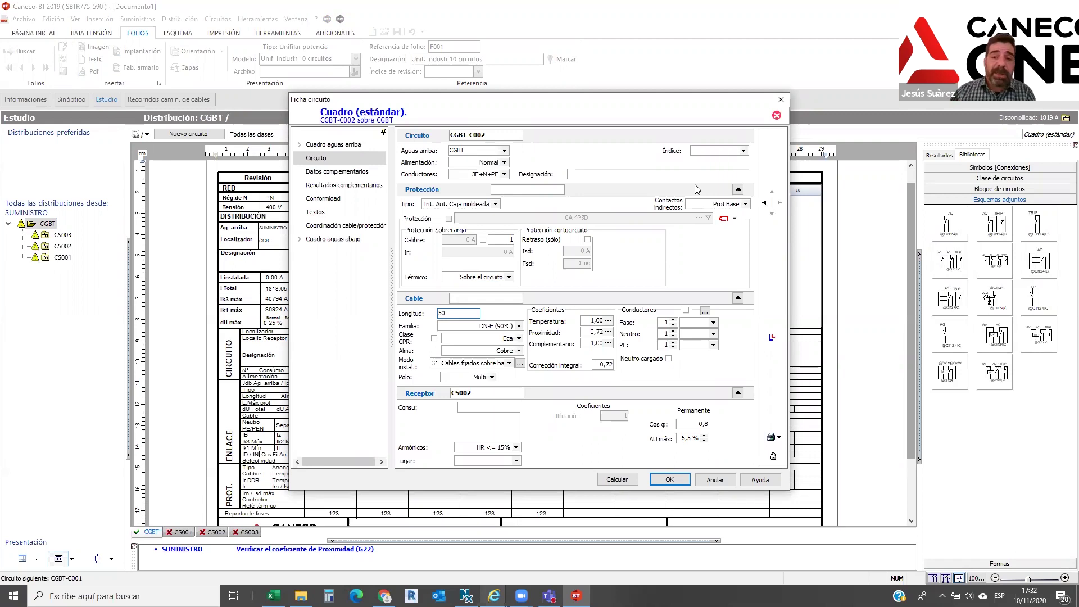
left_click(422, 312)
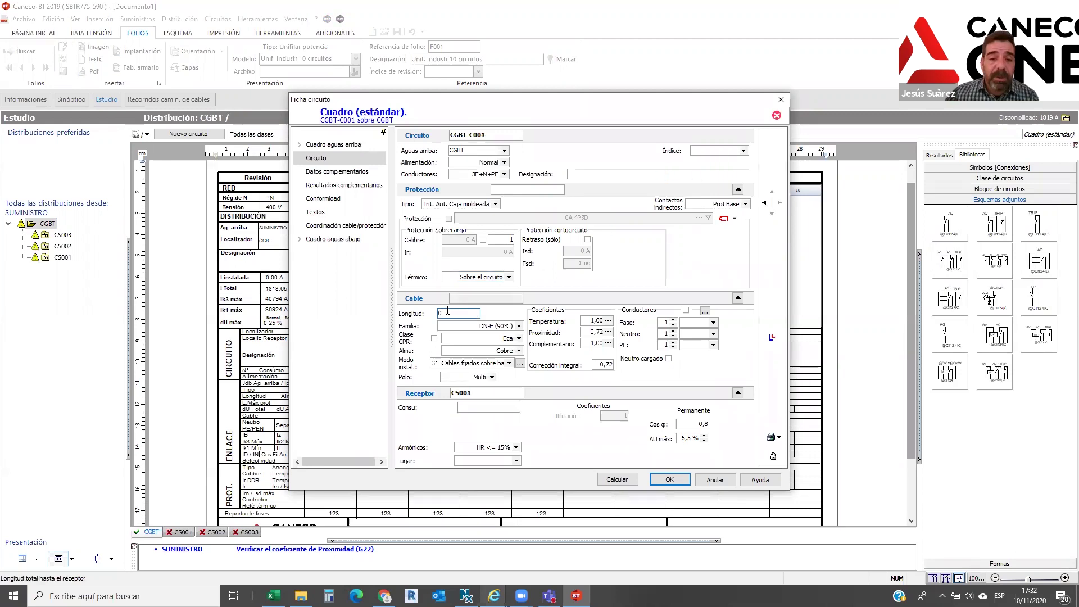
type("60")
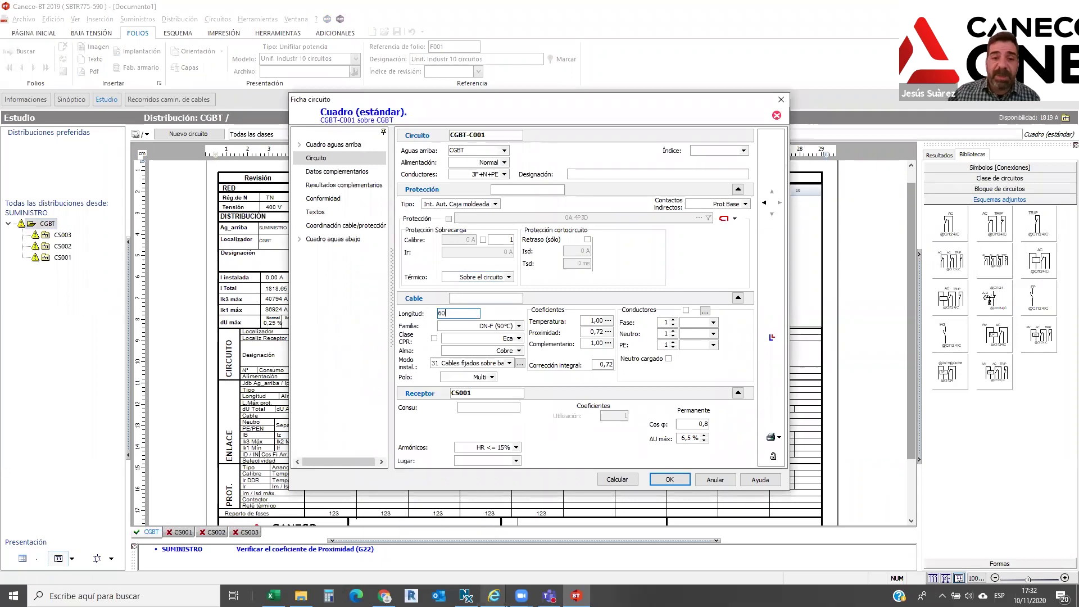
Set the cable length of circuit CGBT-C003 to 50 m and accept the circuit sheet
left_click(766, 204)
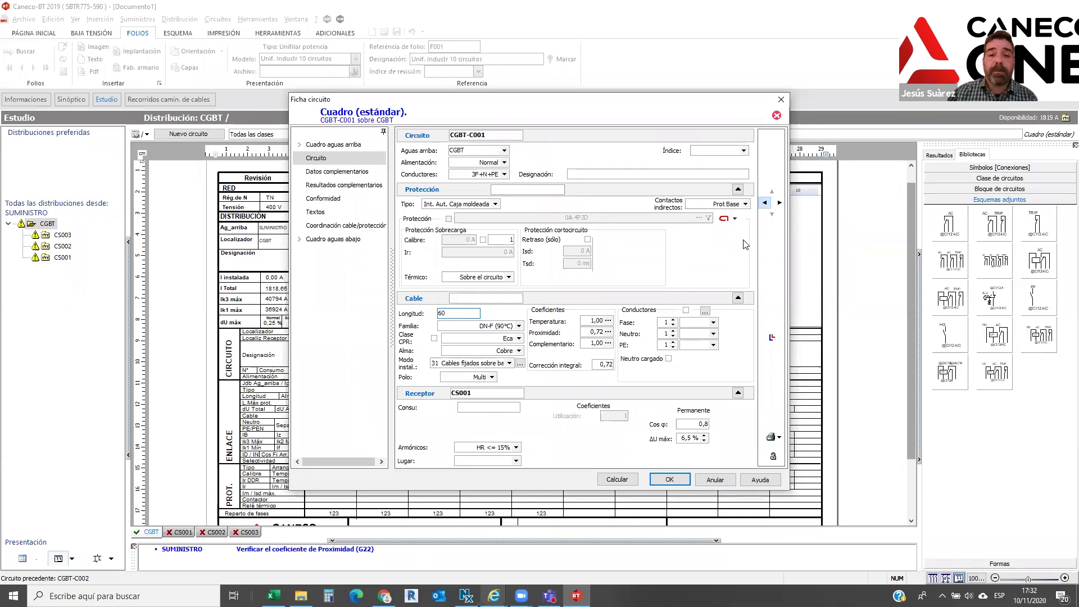
left_click(768, 208)
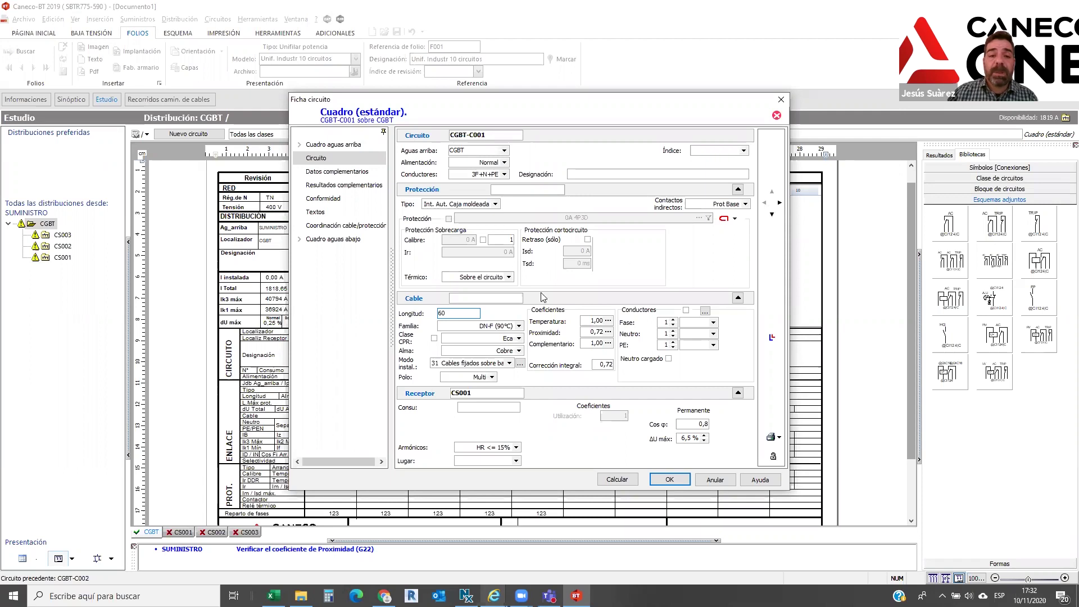
left_click(467, 314)
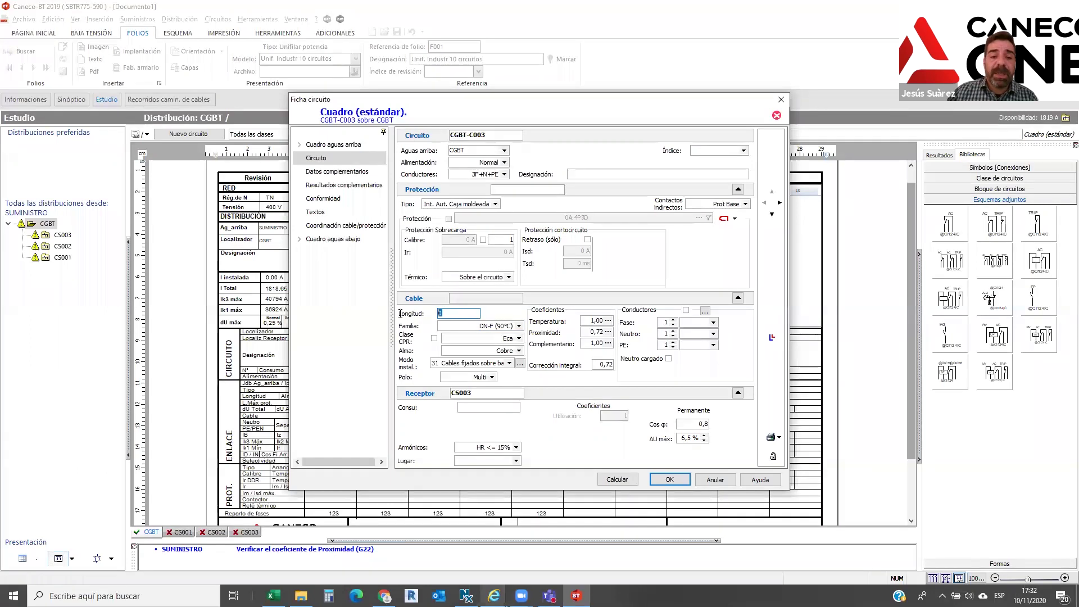
type("50")
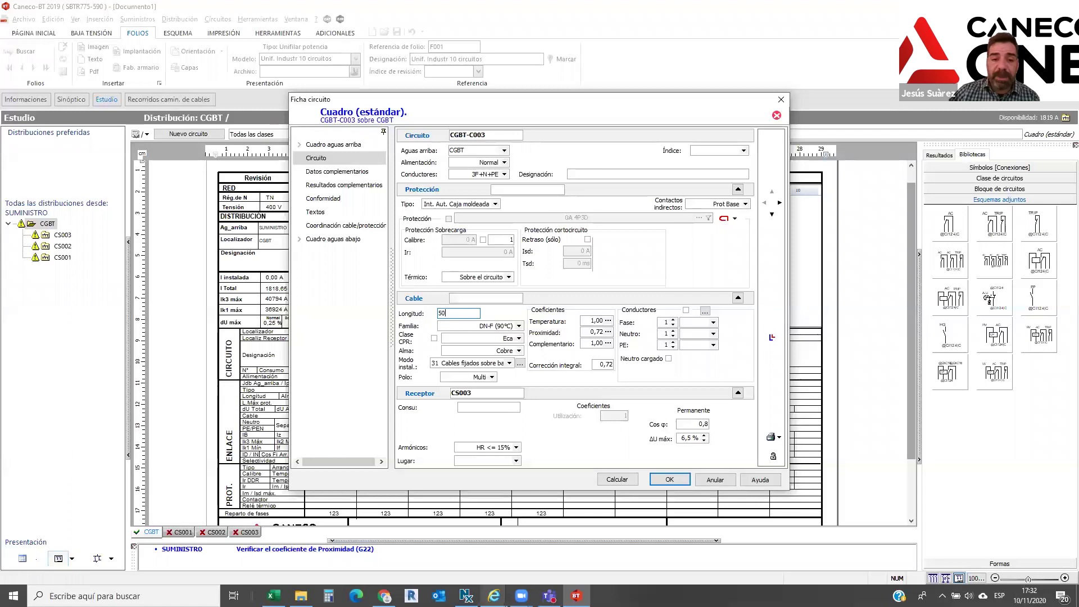
left_click(679, 484)
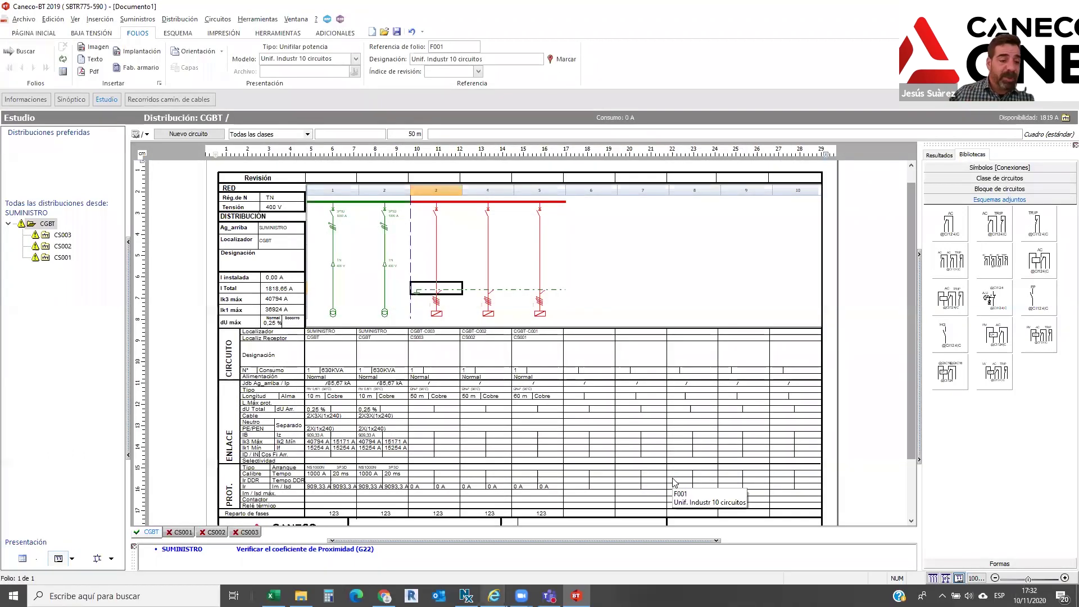
In CS003's table presentation, set motors CS003-M003 and CS003-M002 to 1.5kW, with lengths of 30 m and 25 m respectively
left_click(23, 559)
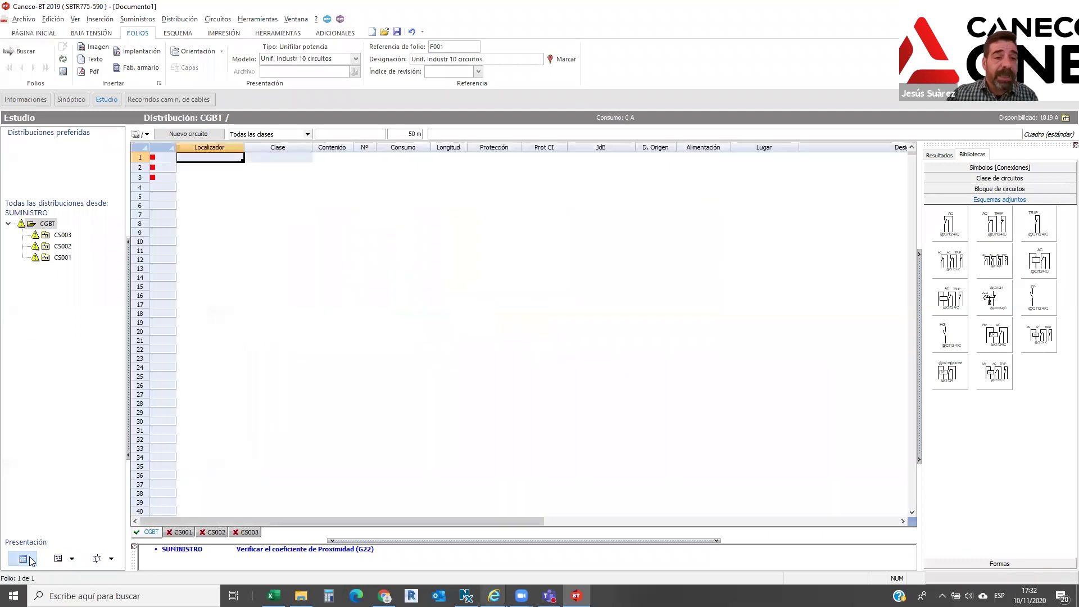
left_click(63, 235)
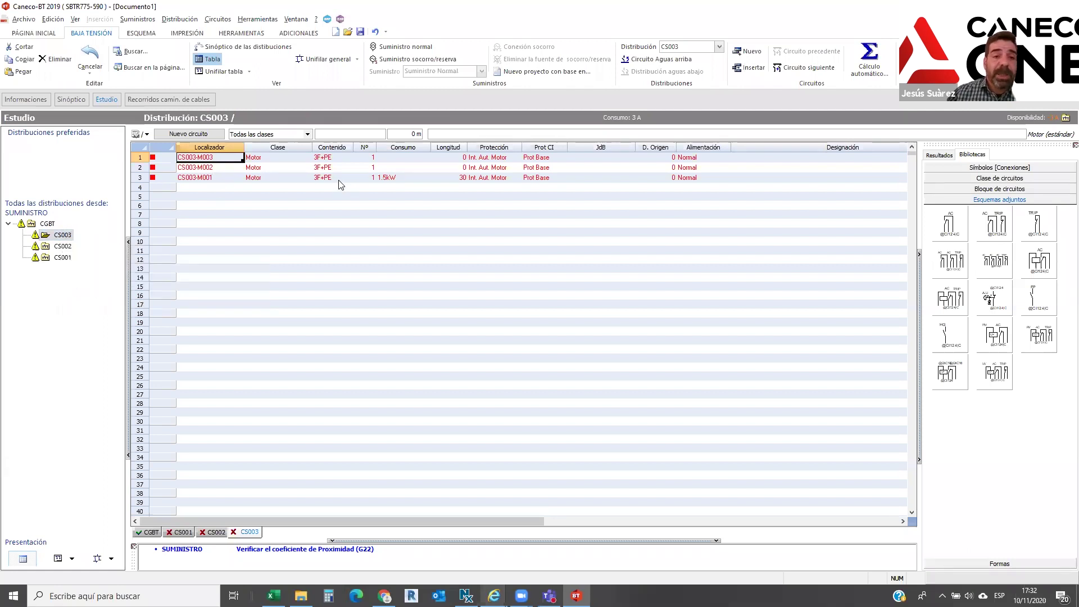
left_click(393, 179)
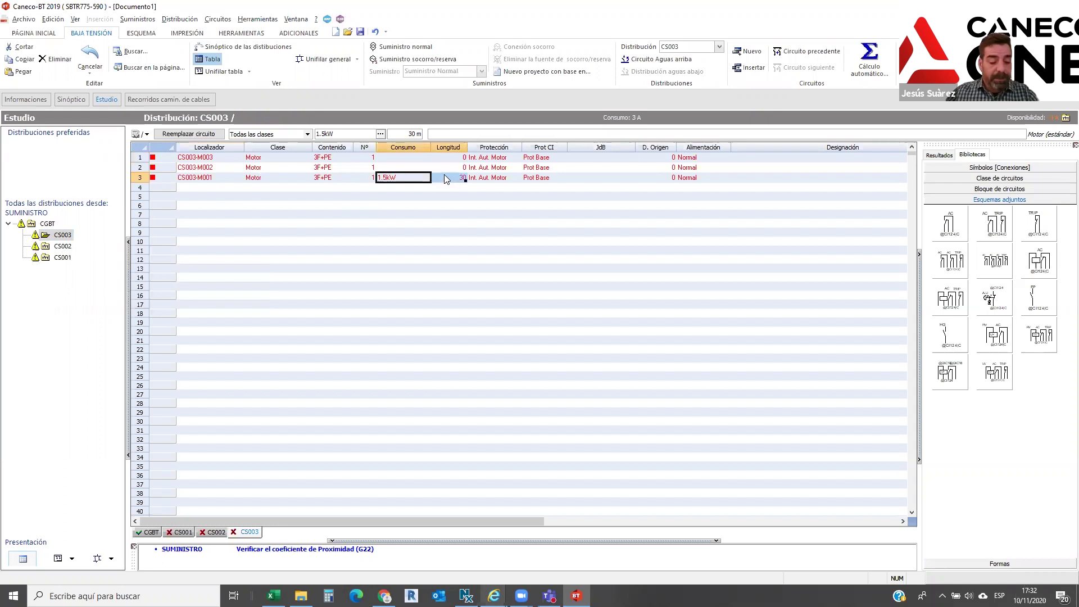
left_click(420, 158)
type("1.5kW")
left_click_drag(430, 161, 454, 166)
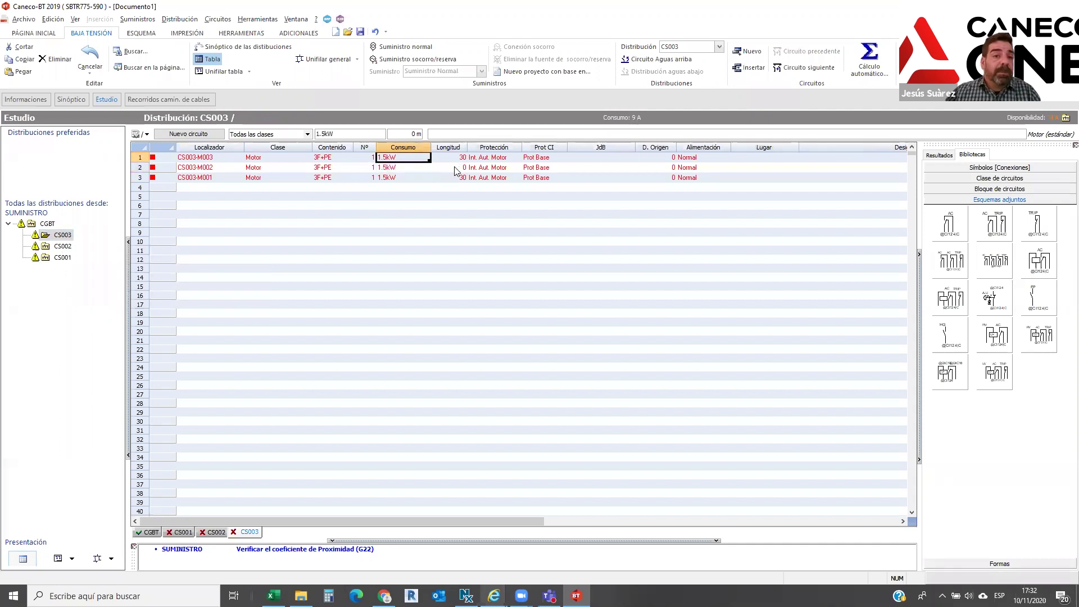
left_click(455, 167)
type("25")
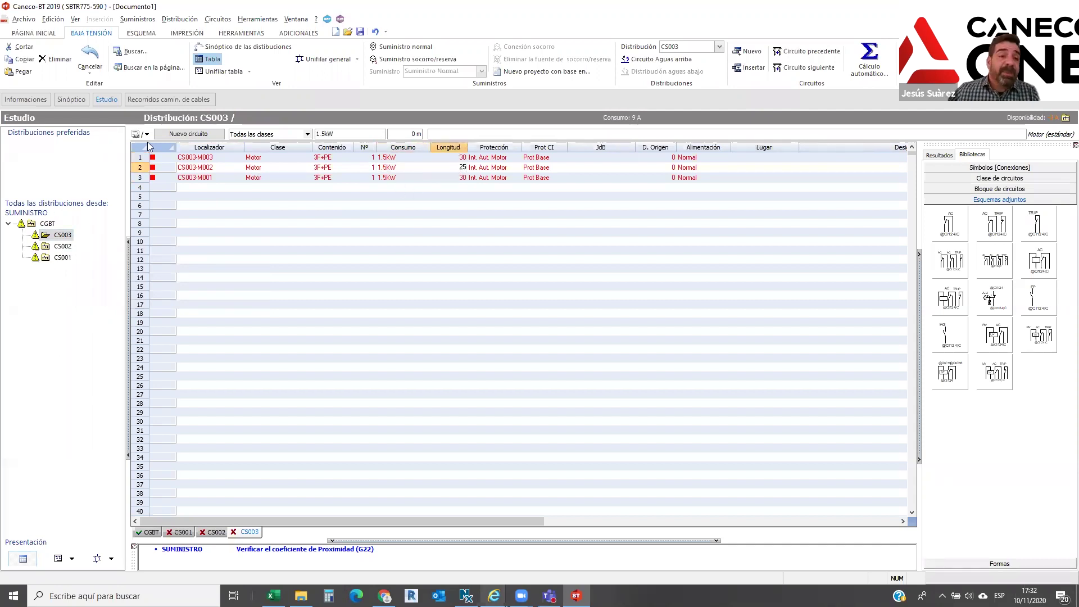
Check the circuit sheet of motor CS003-M002 and the remaining columns of the CS003 circuit table
left_click(221, 169)
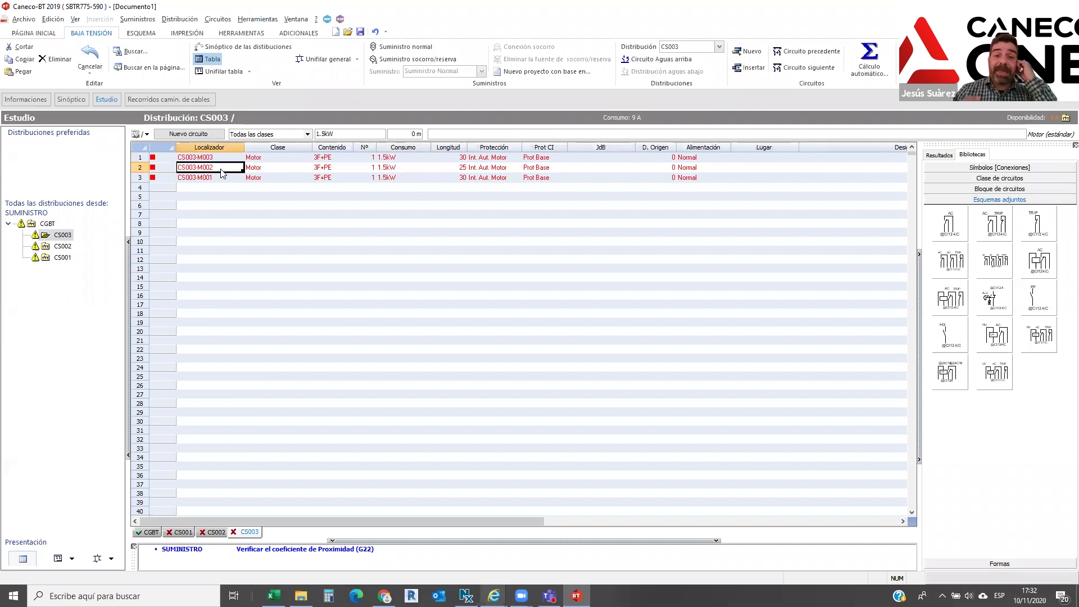
double_click(221, 168)
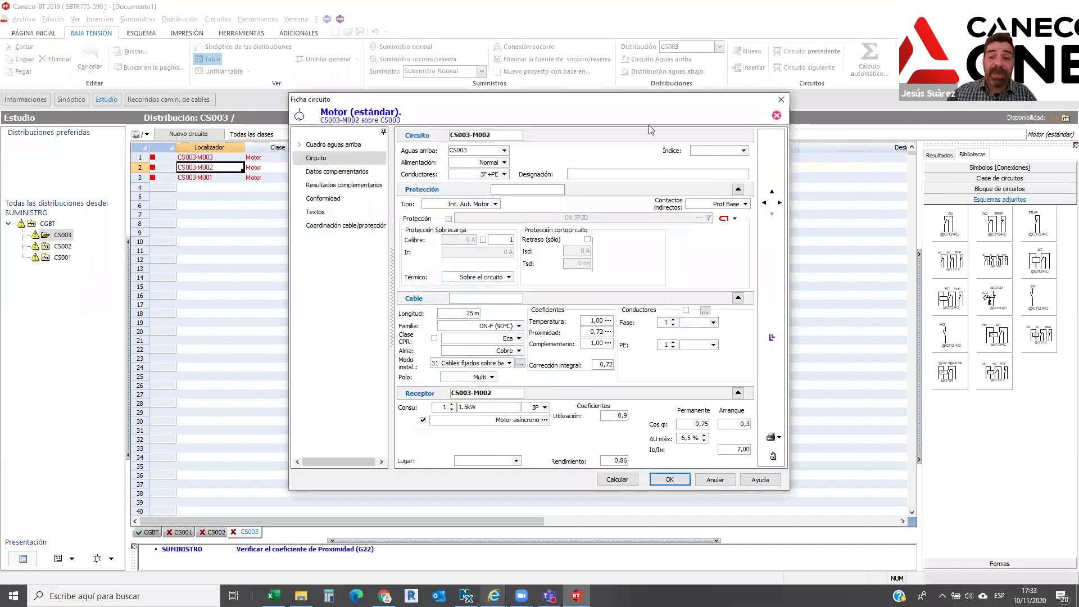
left_click(777, 115)
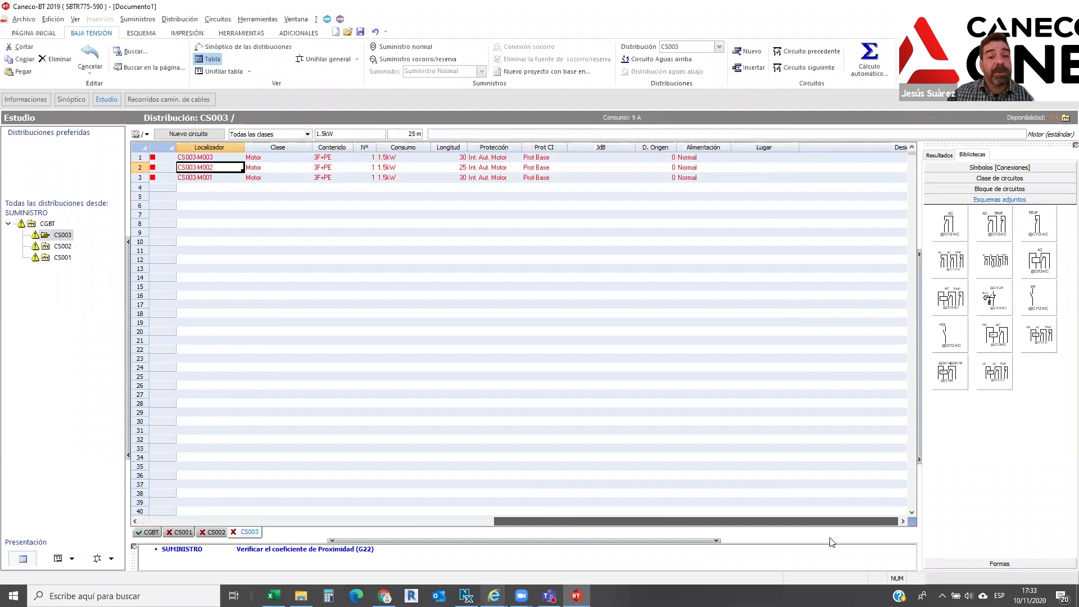
left_click(810, 520)
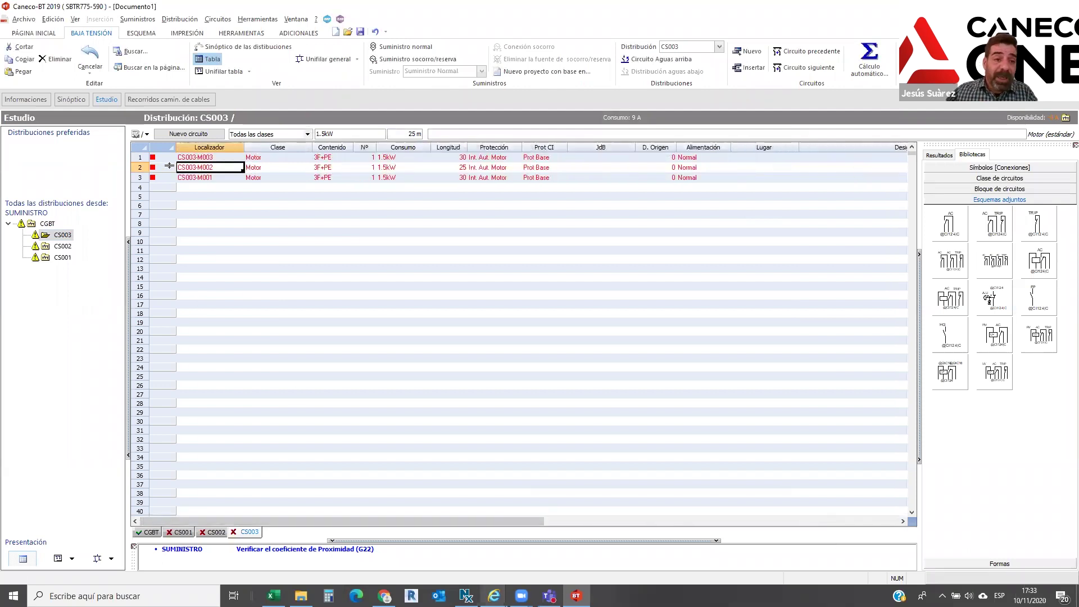
Copy all three CS003 motor circuit rows into a new blank Excel workbook and look across the pasted columns
left_click(144, 158)
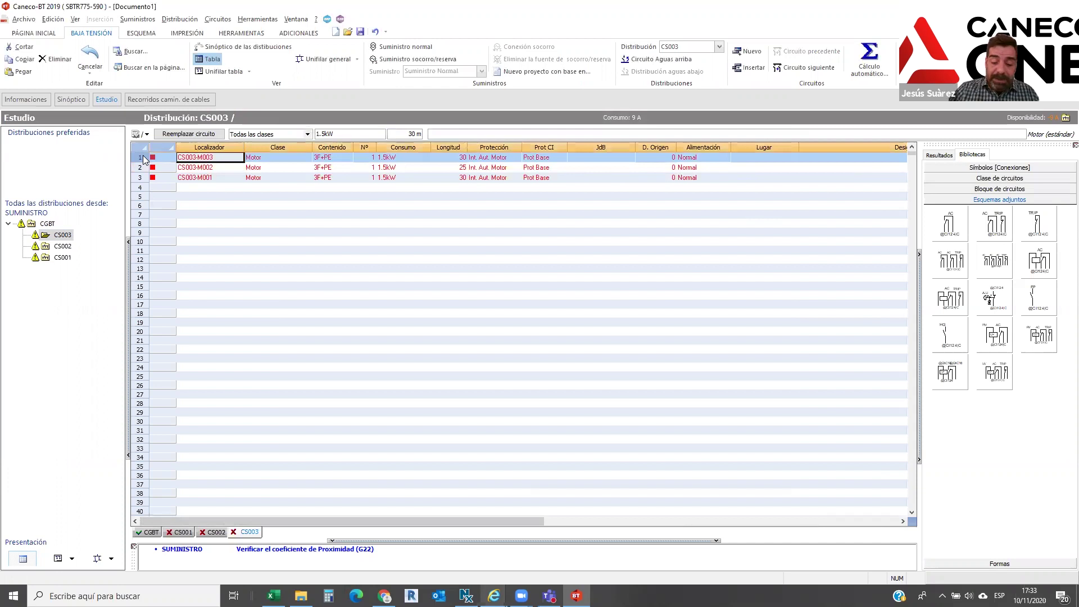
key("ctrl+a")
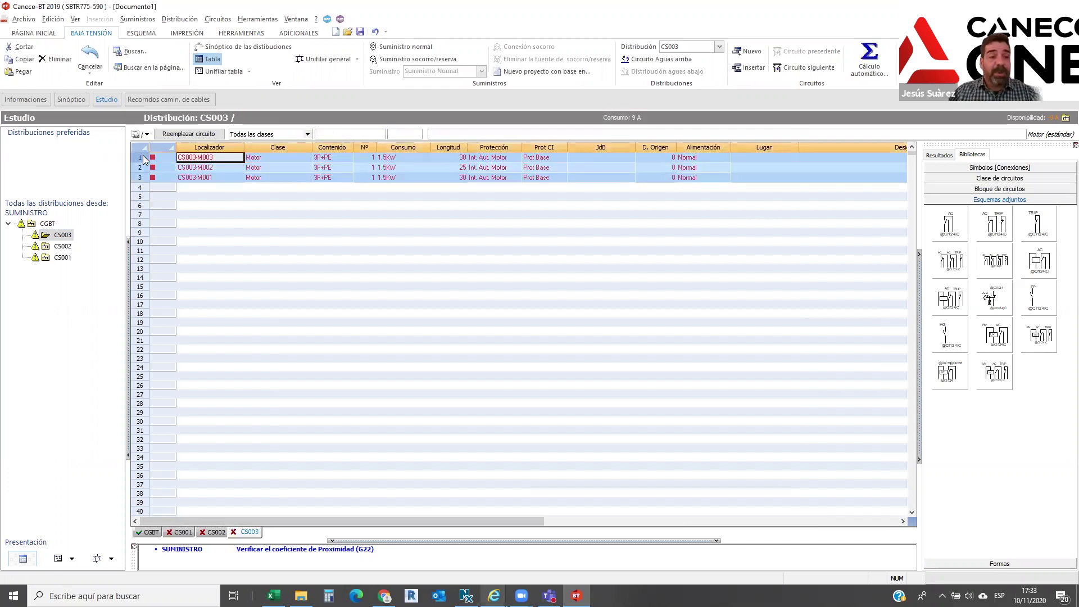
left_click(273, 596)
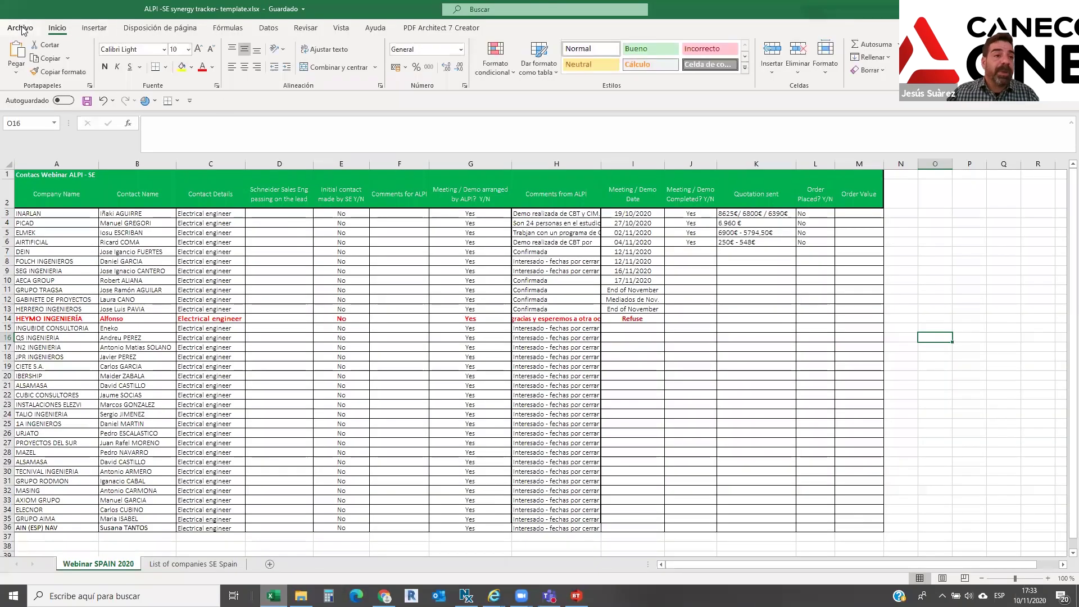
left_click(21, 28)
left_click(128, 122)
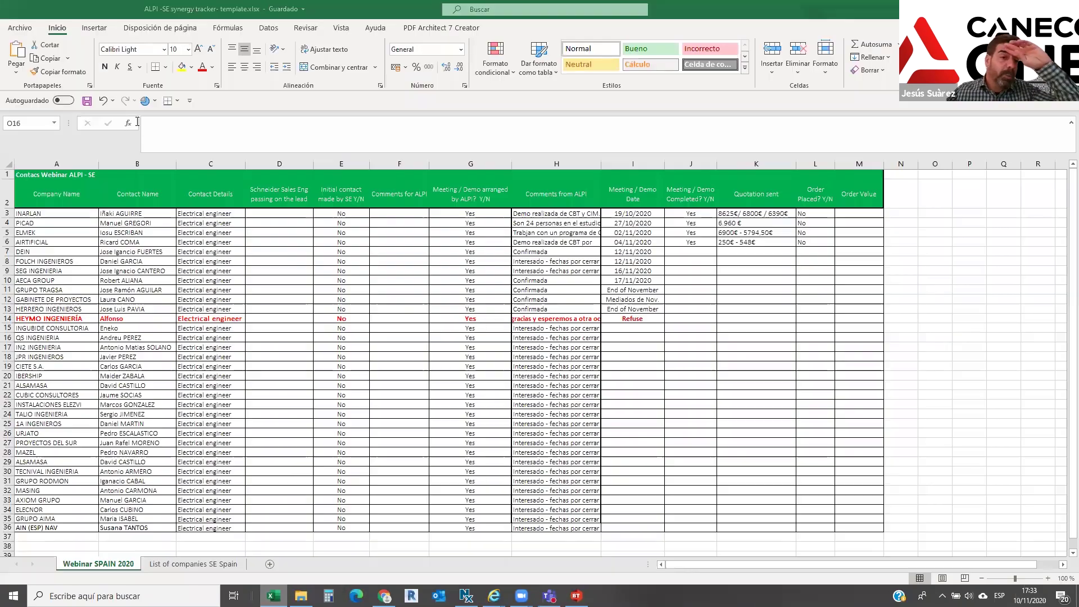
key("ctrl+v")
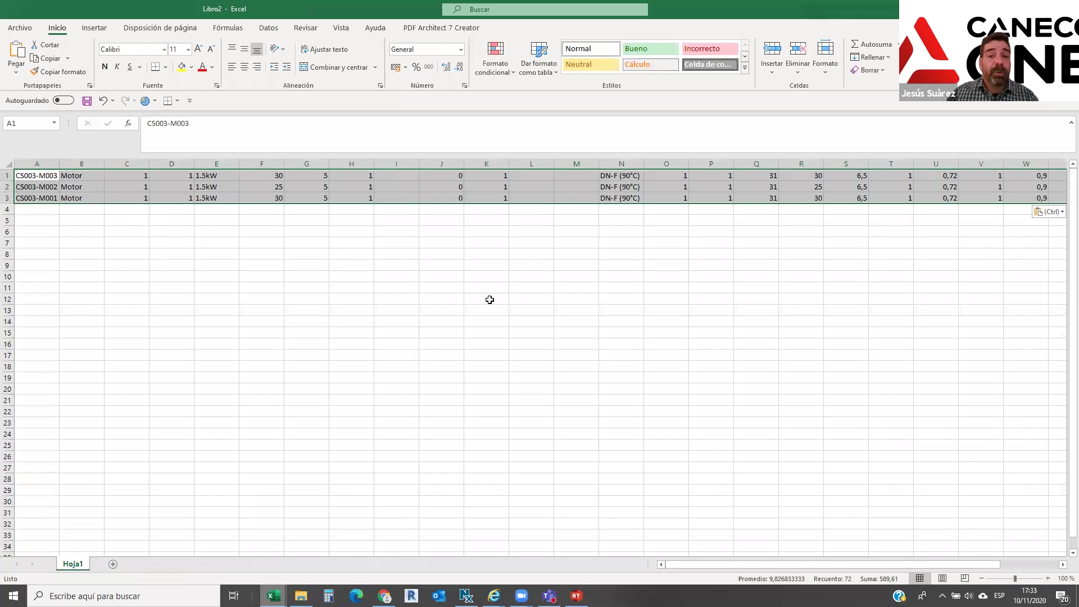
left_click_drag(832, 564, 891, 564)
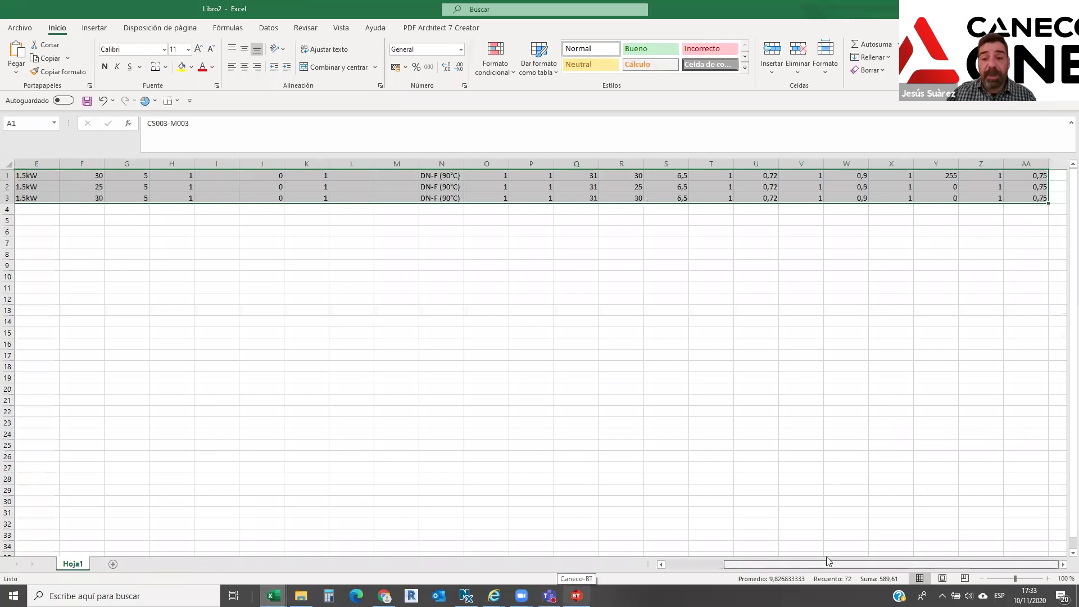
Return to Caneco BT and create three TC socket-outlet circuits on board CS002
left_click(577, 596)
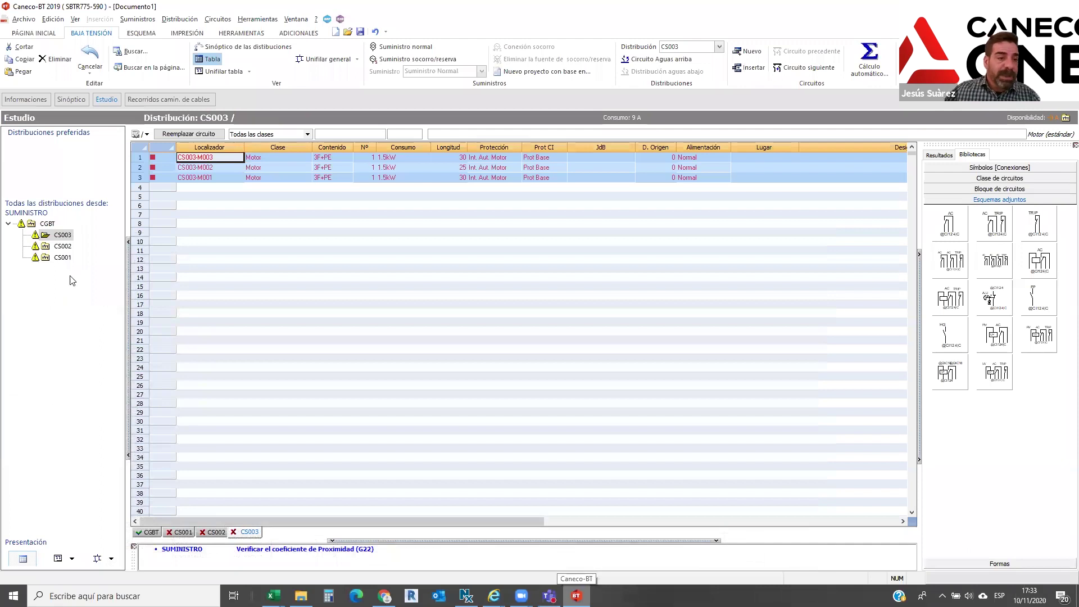
left_click(63, 246)
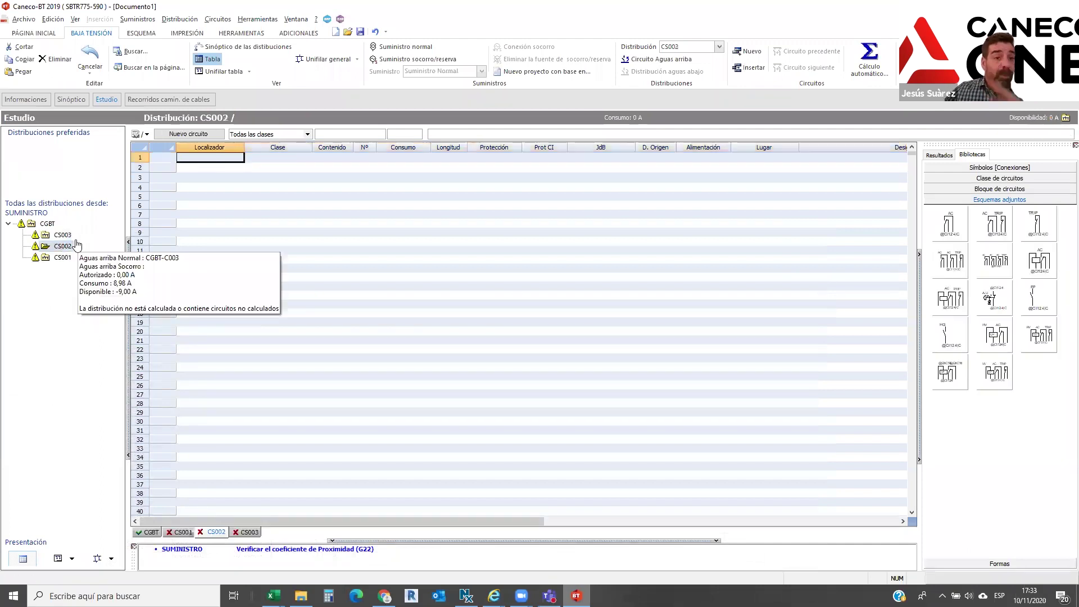
left_click(203, 136)
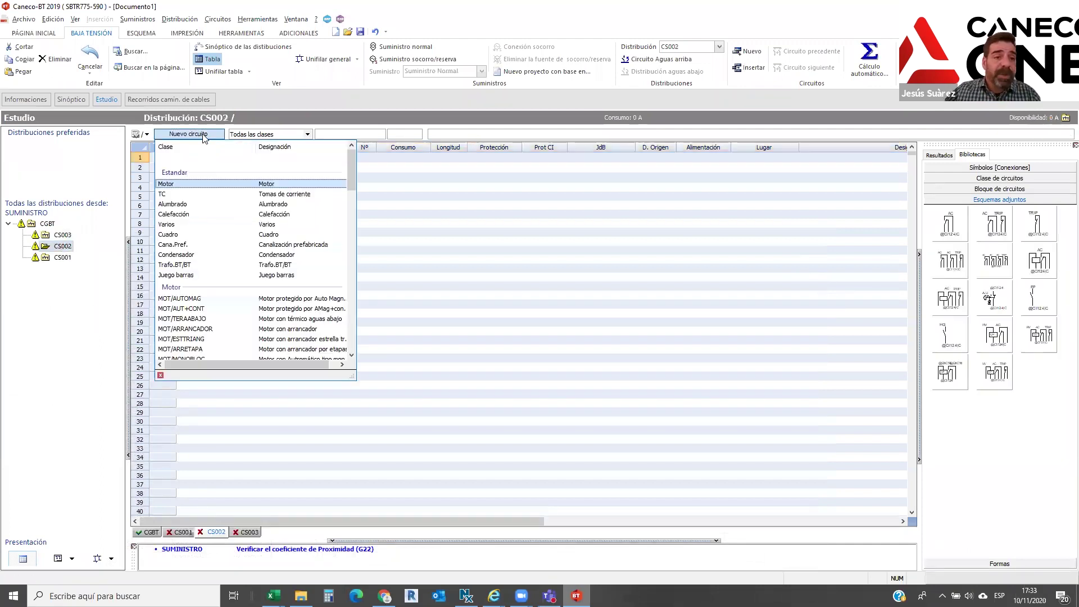
left_click(191, 195)
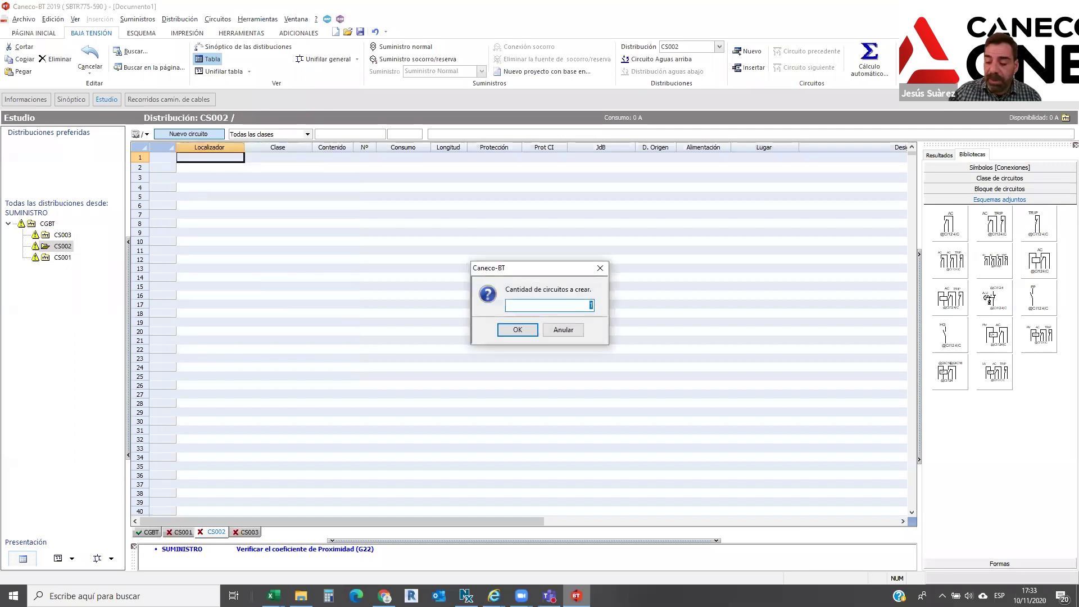
type("3")
key("Return")
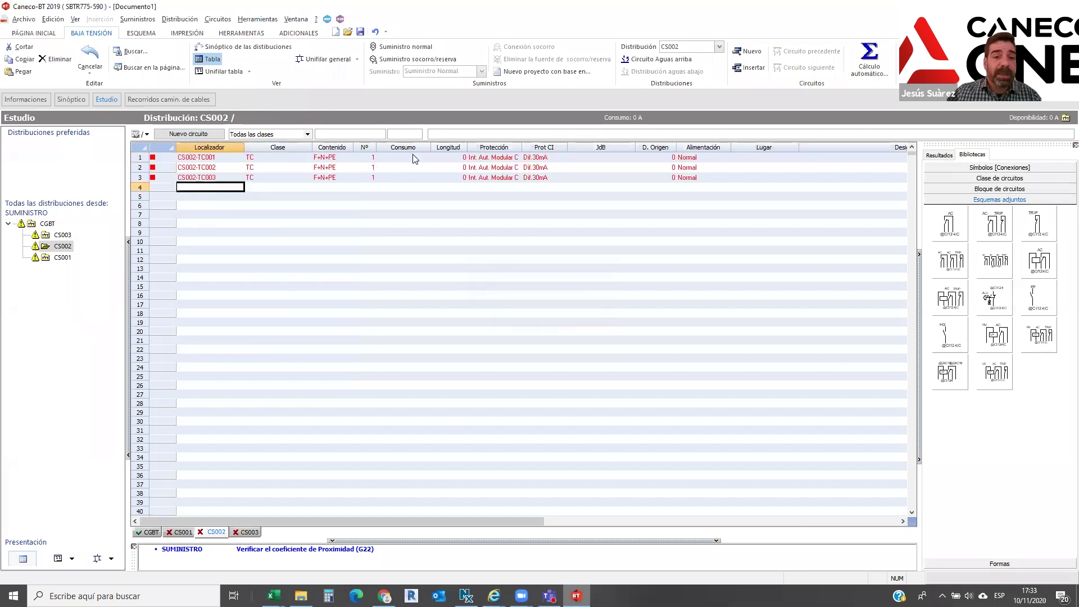
Set the consumption of socket circuit CS002-TC001 to 2*16A and fill it down through row 4, adding a fourth socket circuit
left_click(414, 158)
left_click(414, 158)
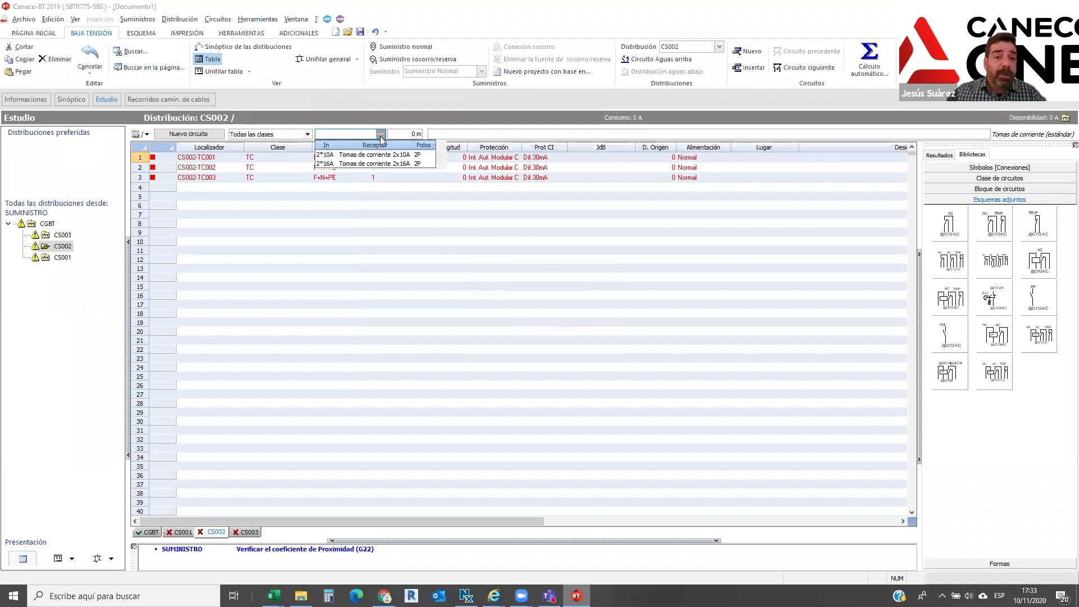
left_click(377, 166)
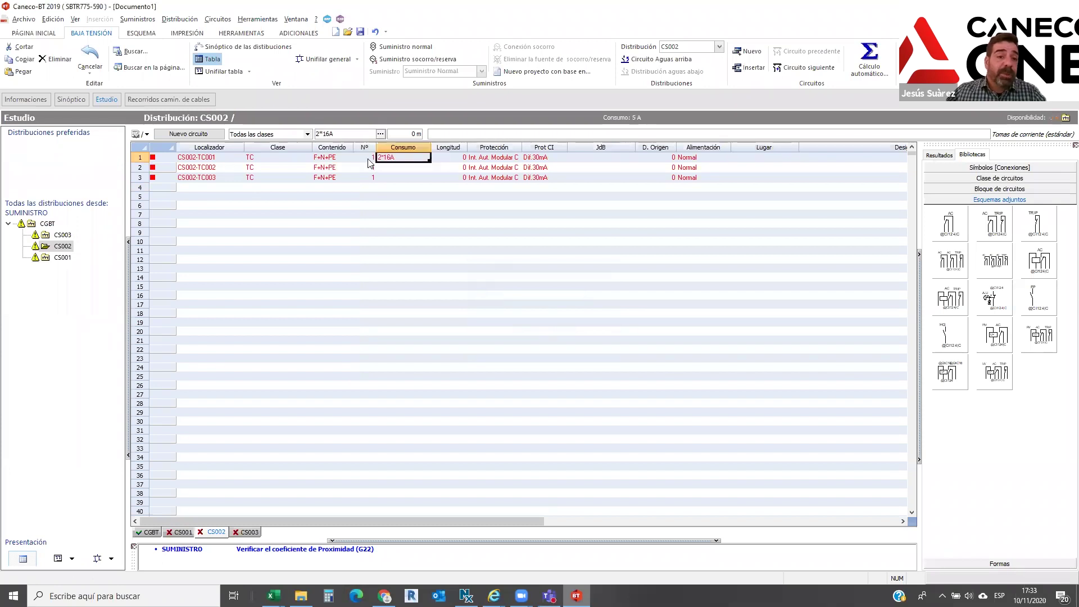
left_click_drag(432, 161, 425, 183)
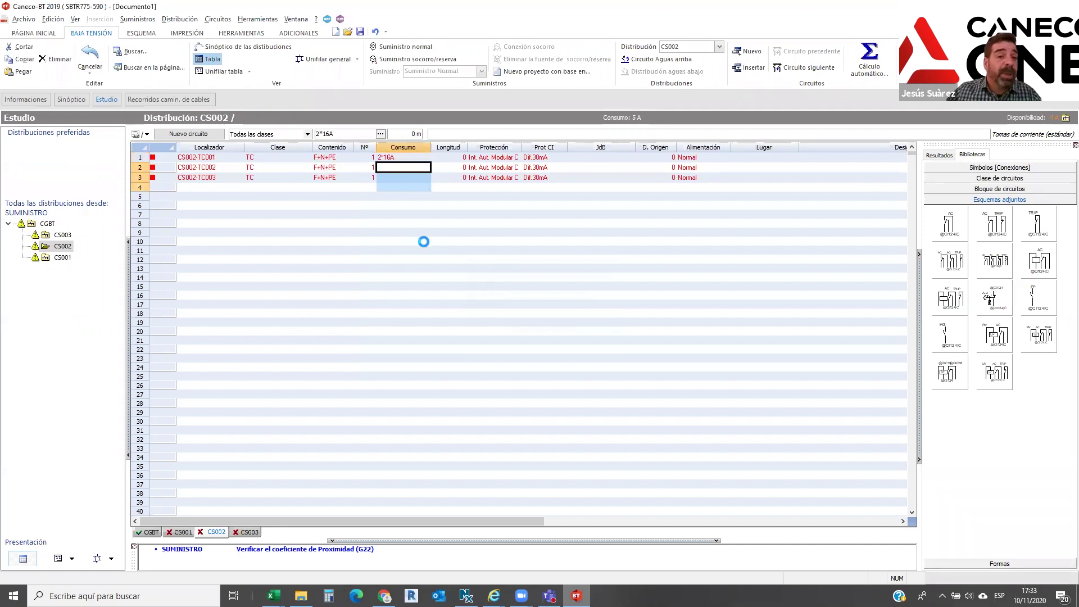
Set the length of CS002-TC001 to 25 m and fill that value down to the other three socket circuits
left_click(458, 160)
type("25")
key("Return")
key("Return")
left_click(458, 158)
left_click_drag(466, 161, 466, 185)
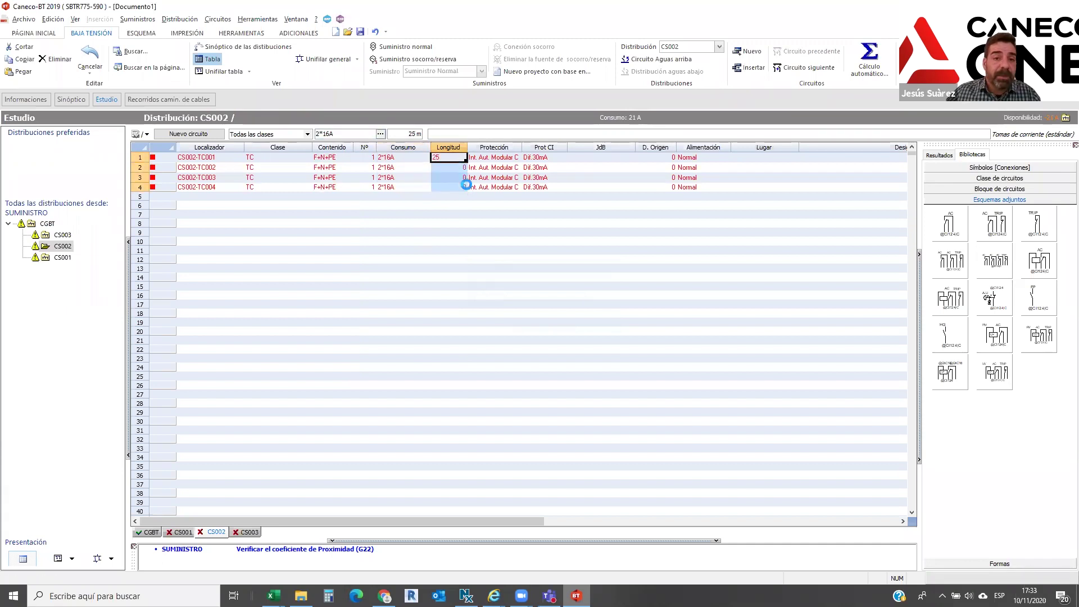
Create three Alumbrado lighting circuits on board CS001
left_click(60, 257)
left_click(198, 135)
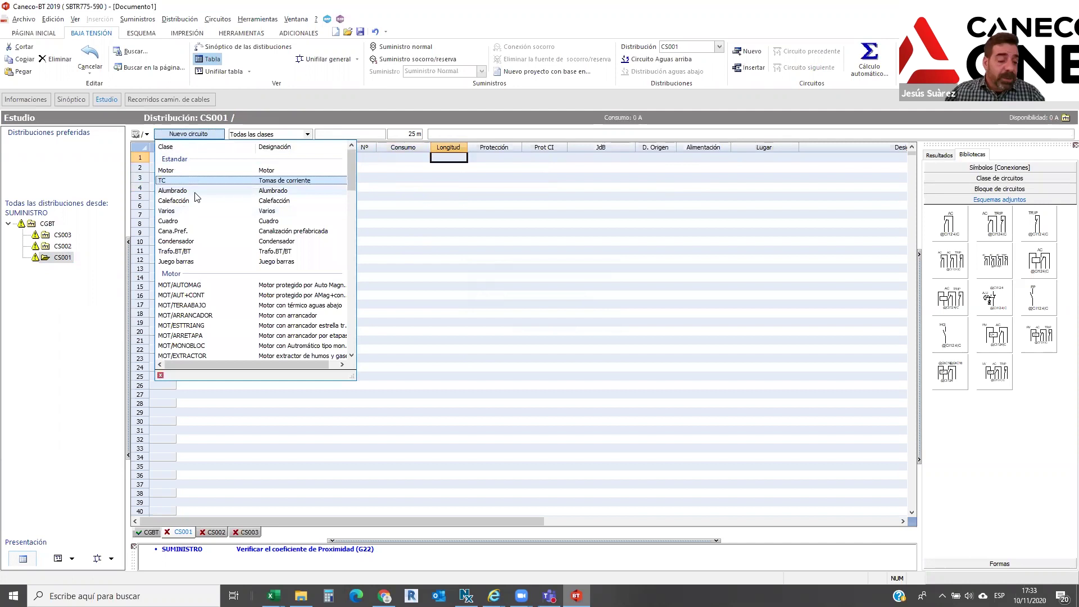
left_click(195, 192)
type("3")
key("Return")
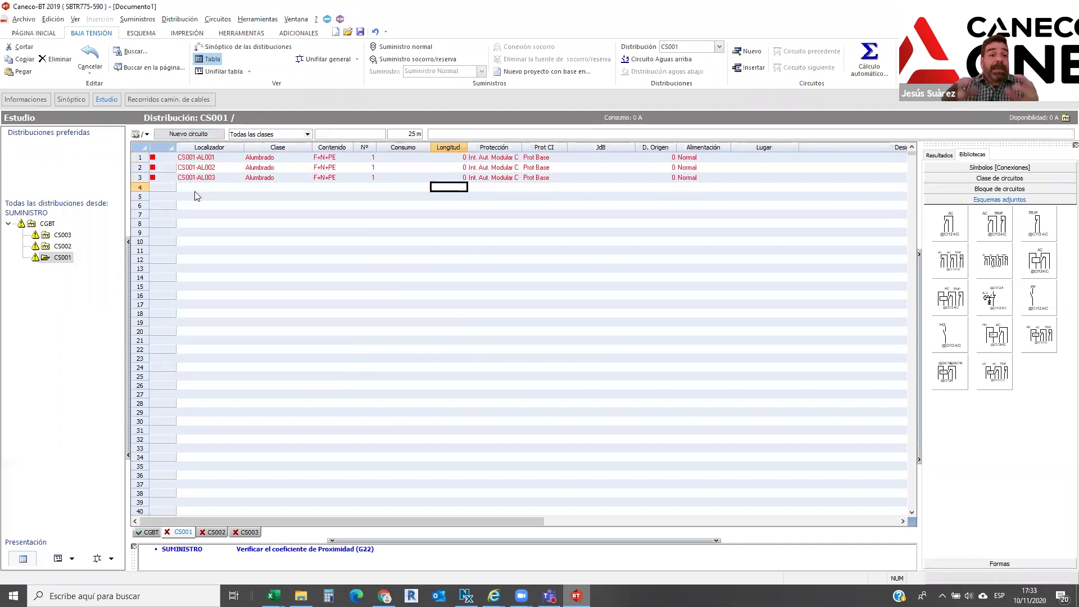
Set the consumption of lighting circuits CS001-AL001, AL002 and AL003 to 10A, 1.5kW and 100W respectively
left_click(410, 158)
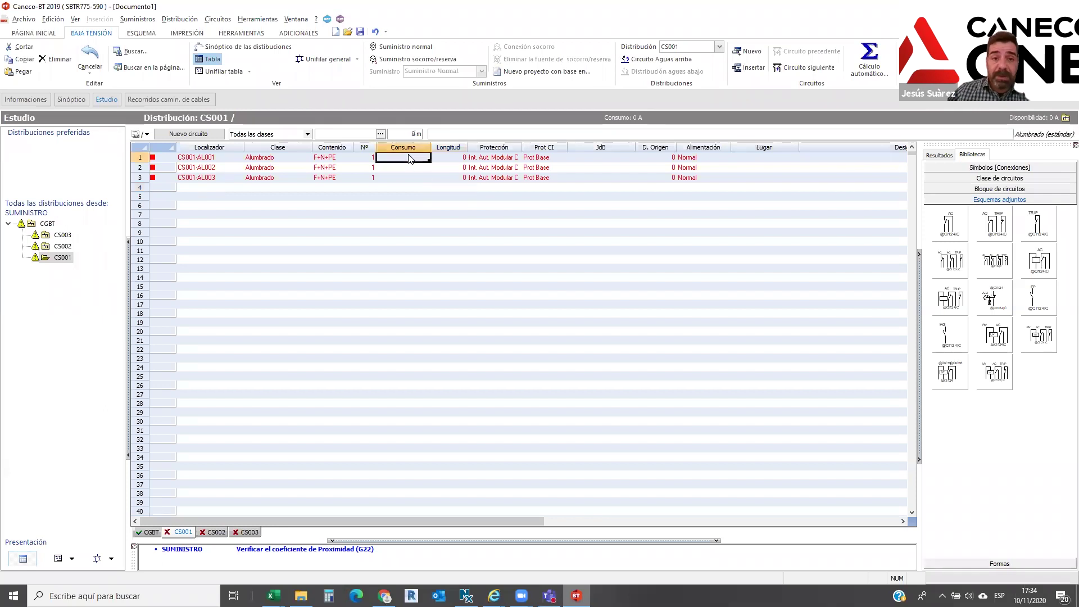
type("1")
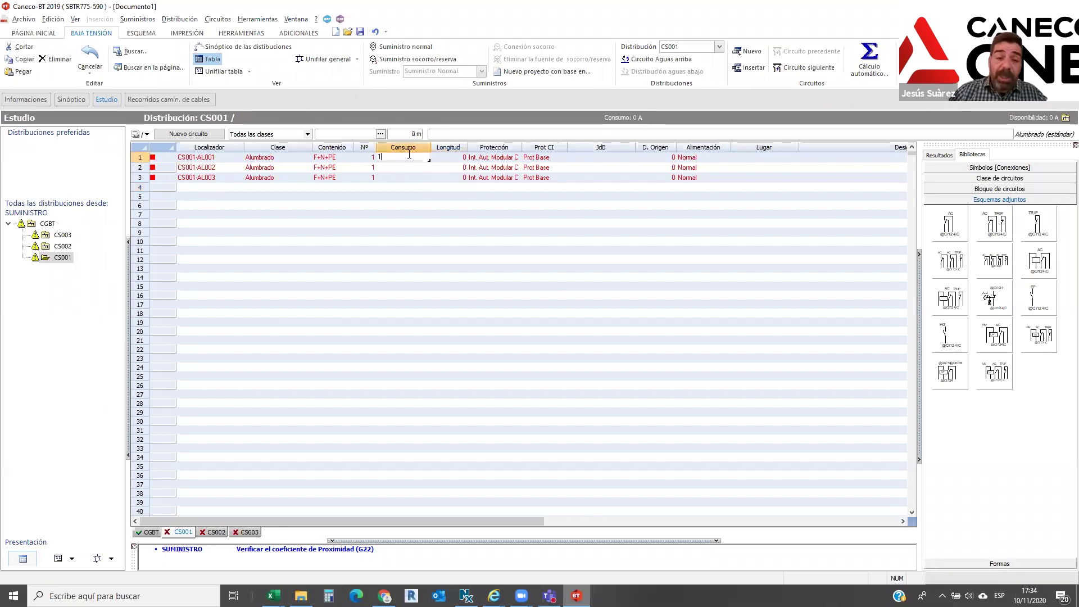
type("0")
key("Return")
type("1.5k")
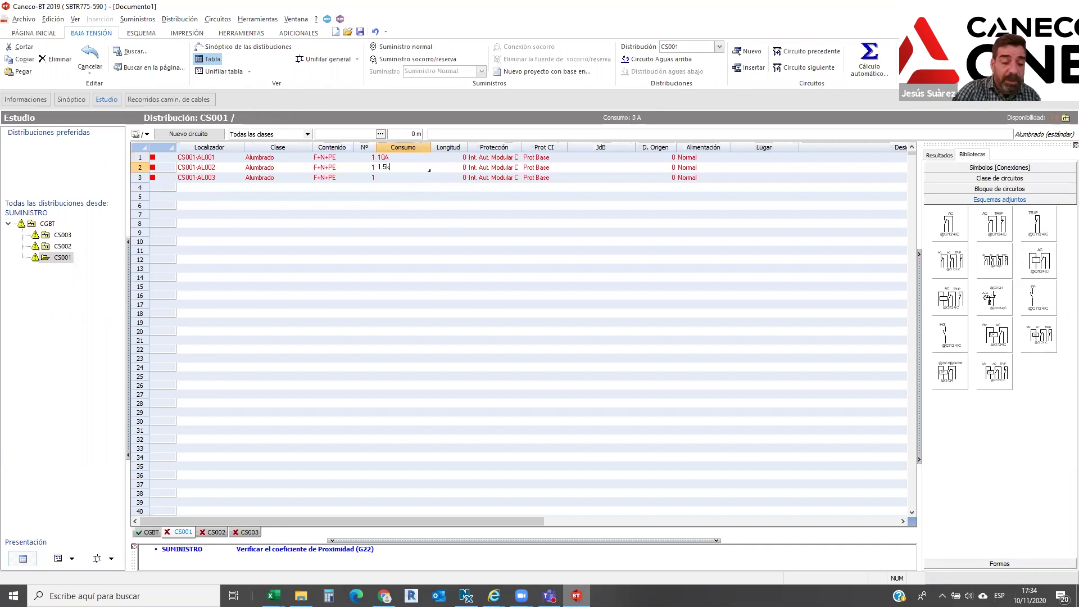
type("w")
key("Return")
type("100w")
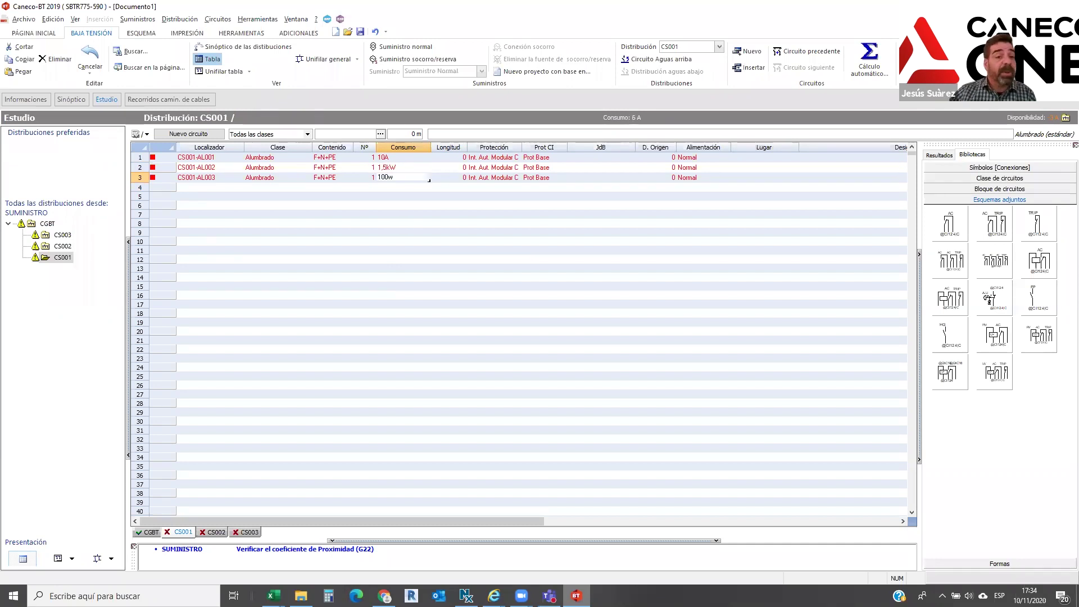
left_click(351, 259)
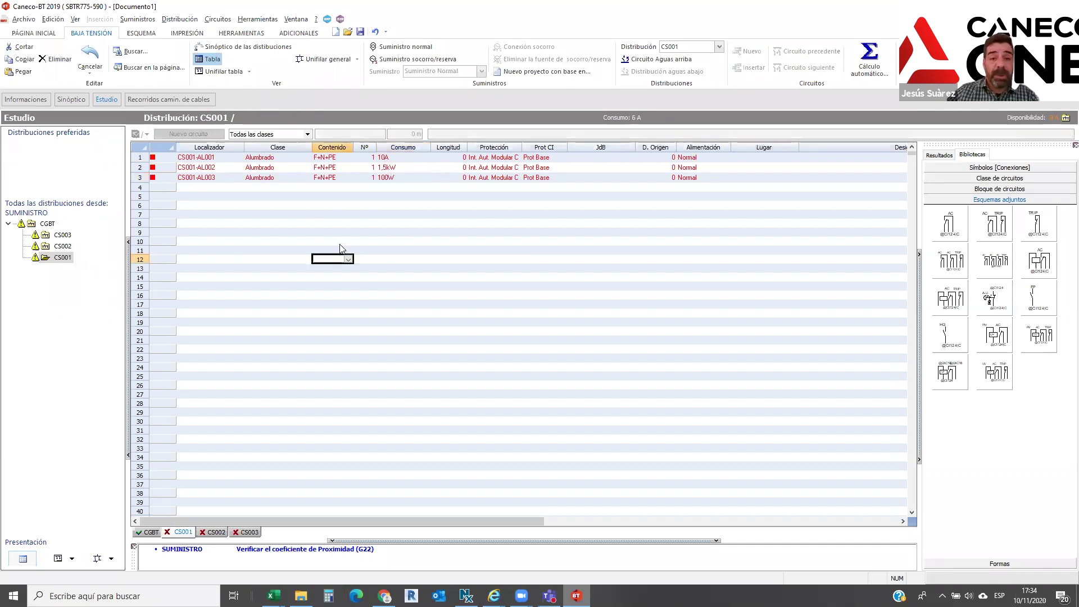
Set the lengths of lighting circuits CS001-AL001, AL002 and AL003 to 20, 30 and 40 m respectively
left_click(449, 159)
type("20")
left_click(460, 170)
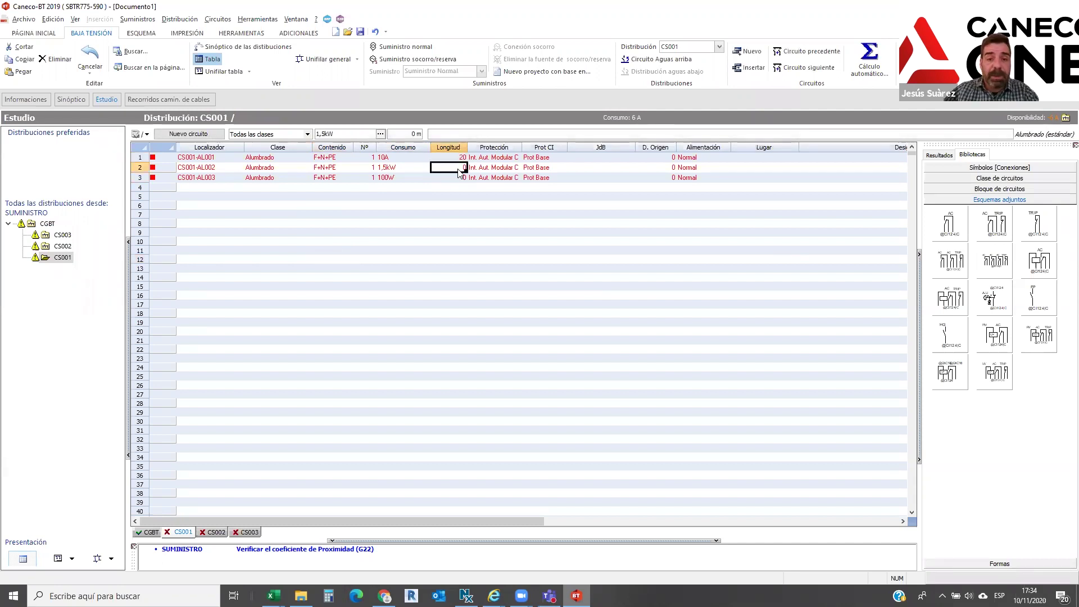
type("30")
left_click(460, 179)
type("40")
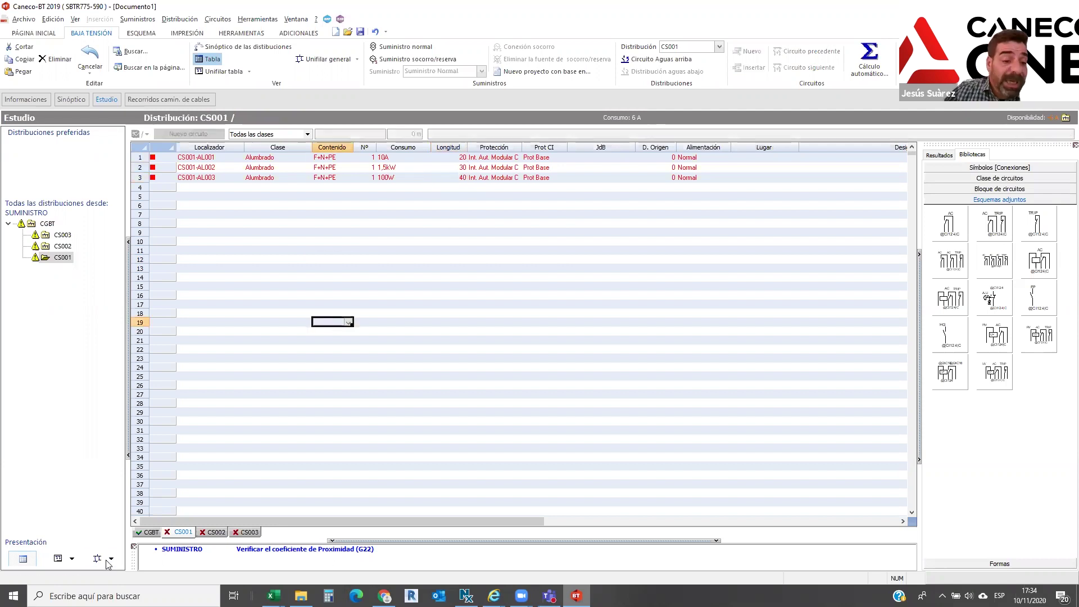
Present the whole installation as a general single-line diagram with circuit data labels, shown at 80%
left_click(112, 558)
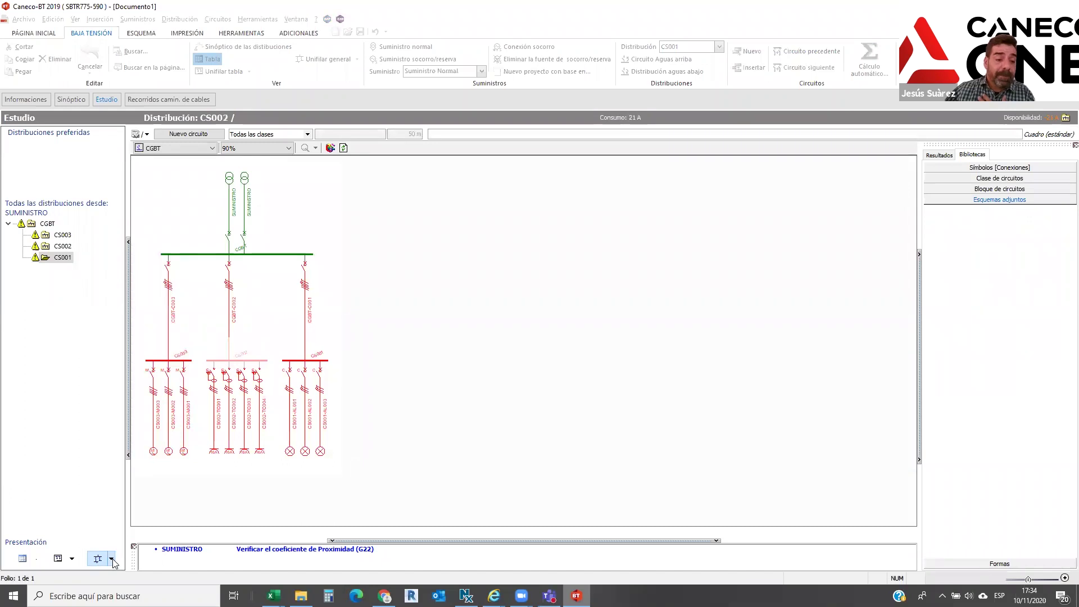
left_click(112, 560)
left_click(117, 560)
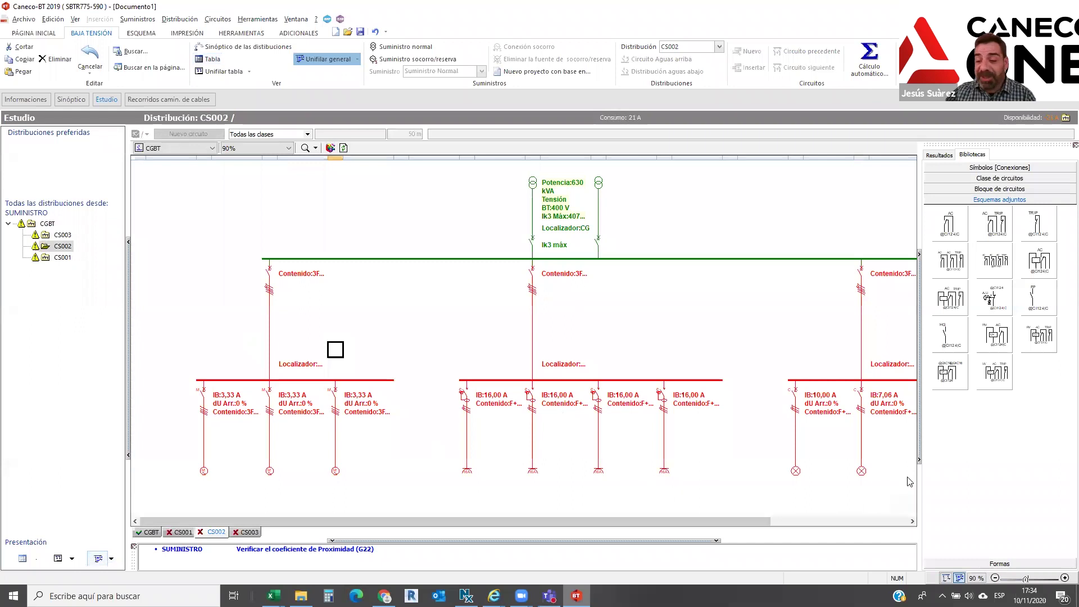
left_click(995, 578)
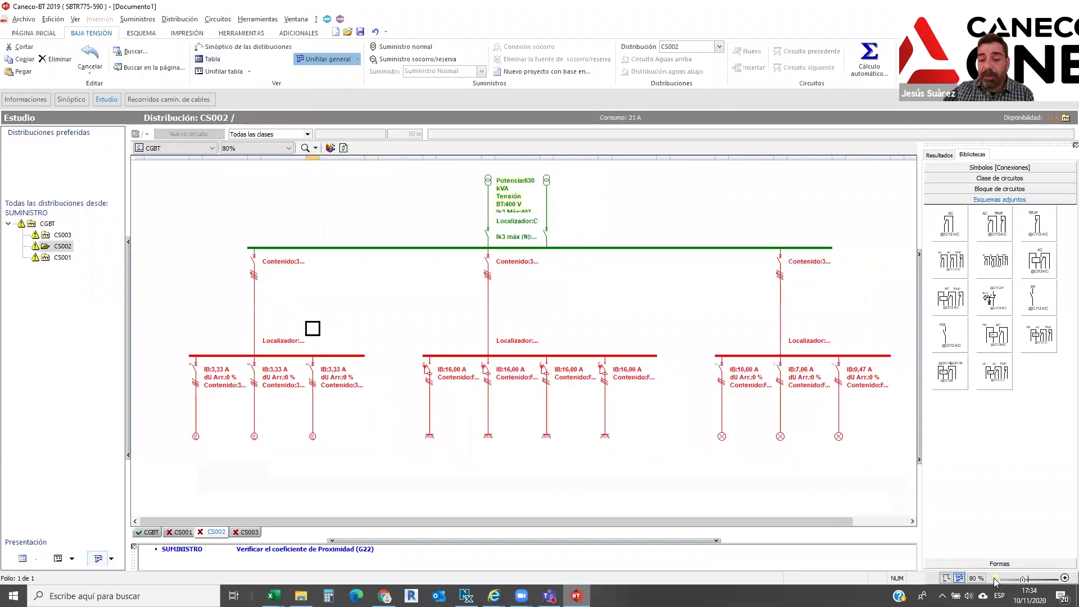
Check the consumption and length of socket circuit CS002-TC003 and of the feeder supplying board CS002
left_click(547, 409)
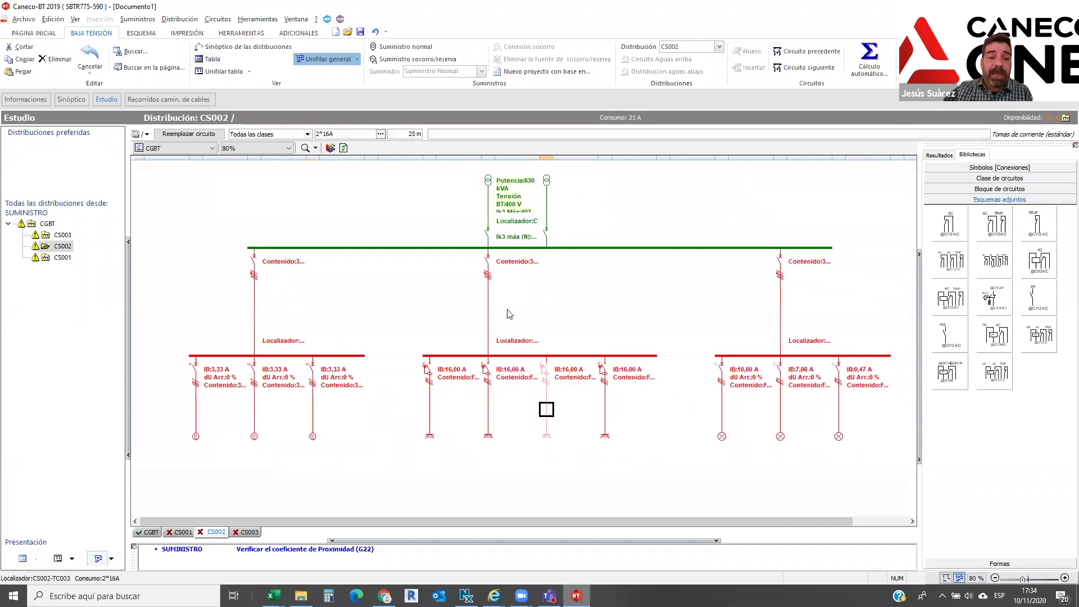
left_click(405, 133)
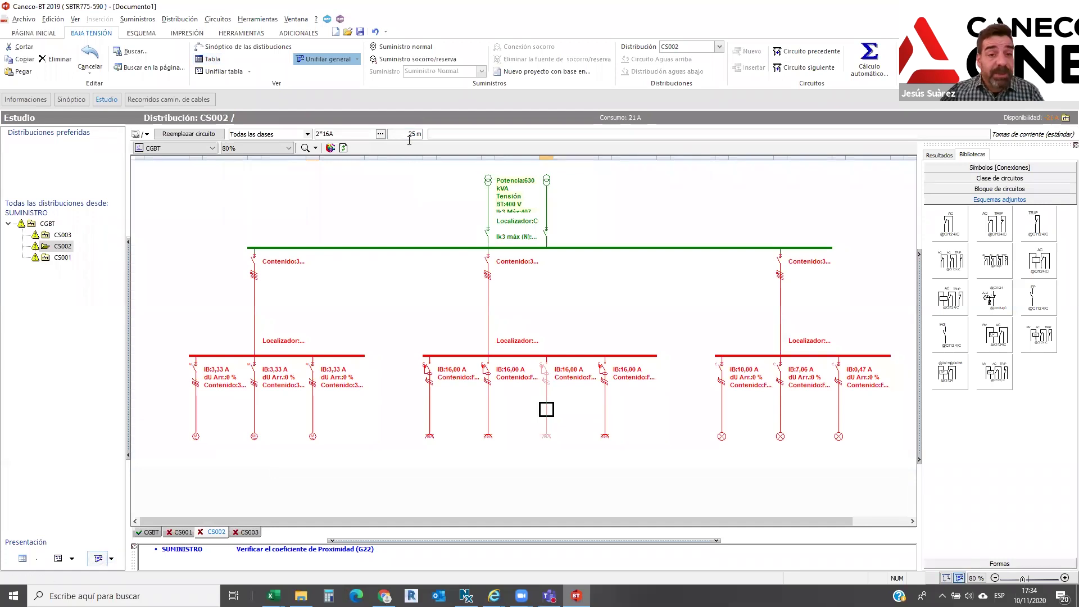
left_click(335, 134)
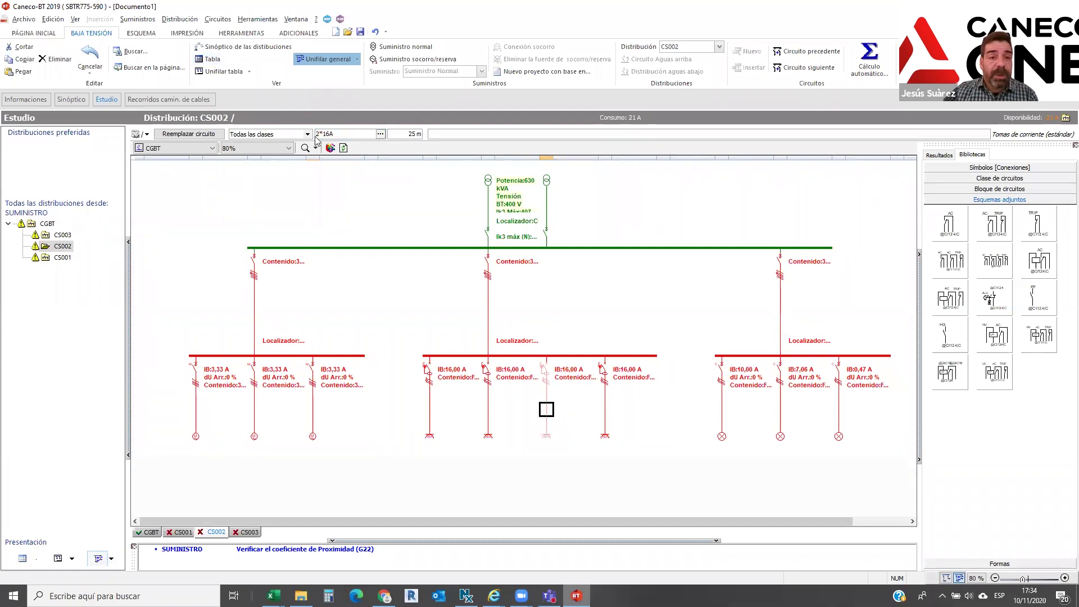
double_click(326, 133)
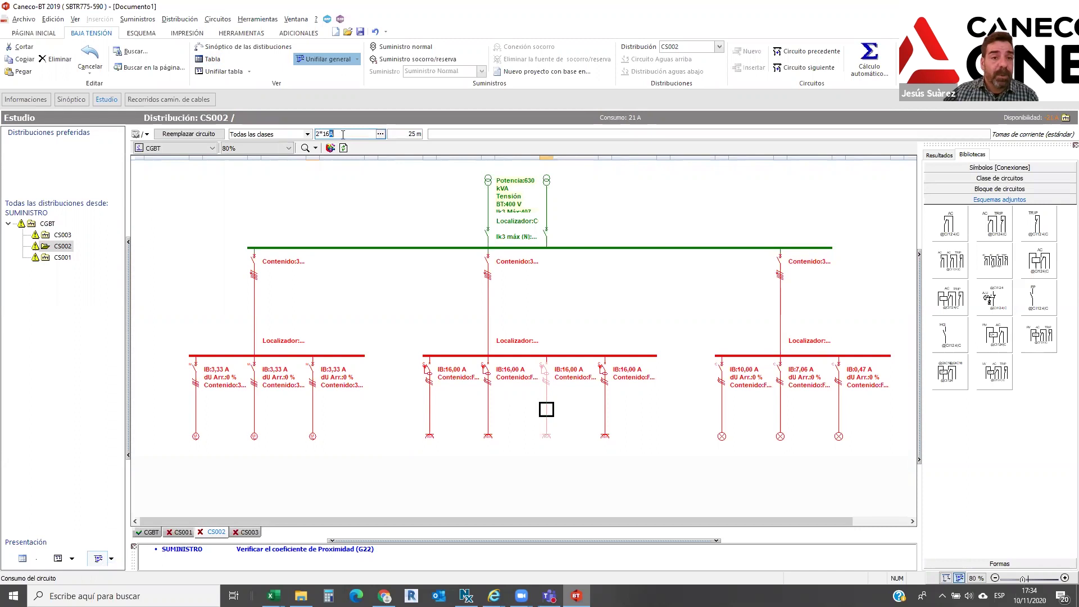
left_click(488, 293)
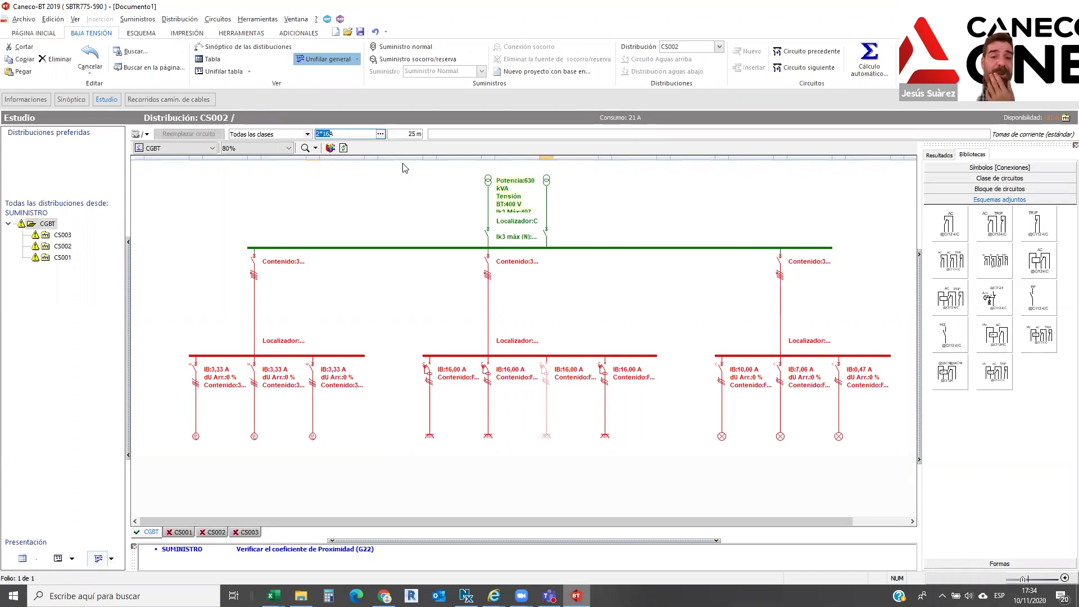
double_click(392, 134)
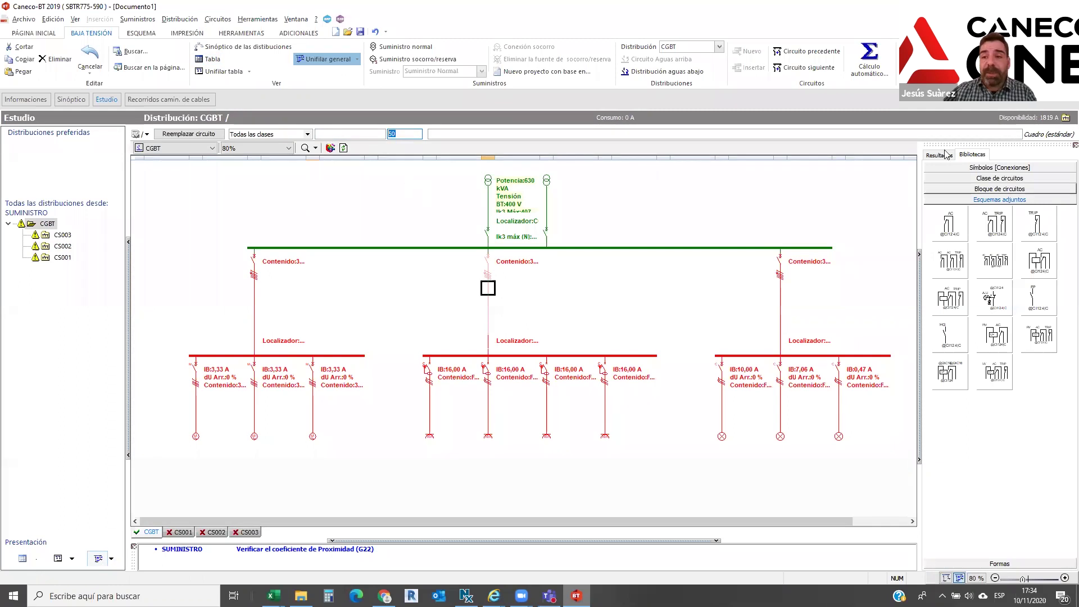
Run the power balance, adjusting the currents of all distributions, busbars included, with a 30% desired margin
left_click(258, 19)
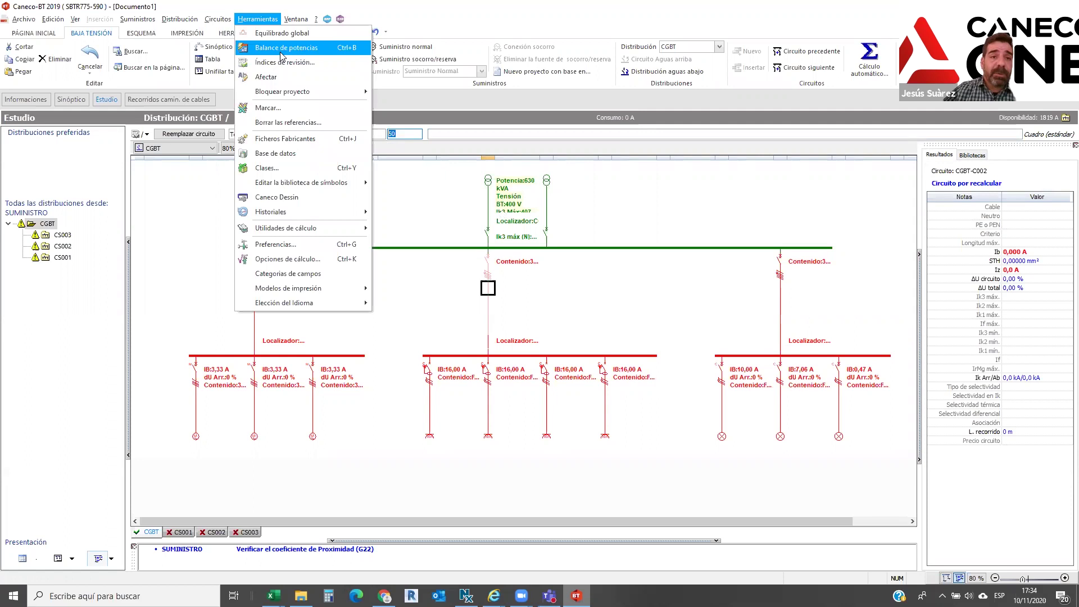
left_click(281, 50)
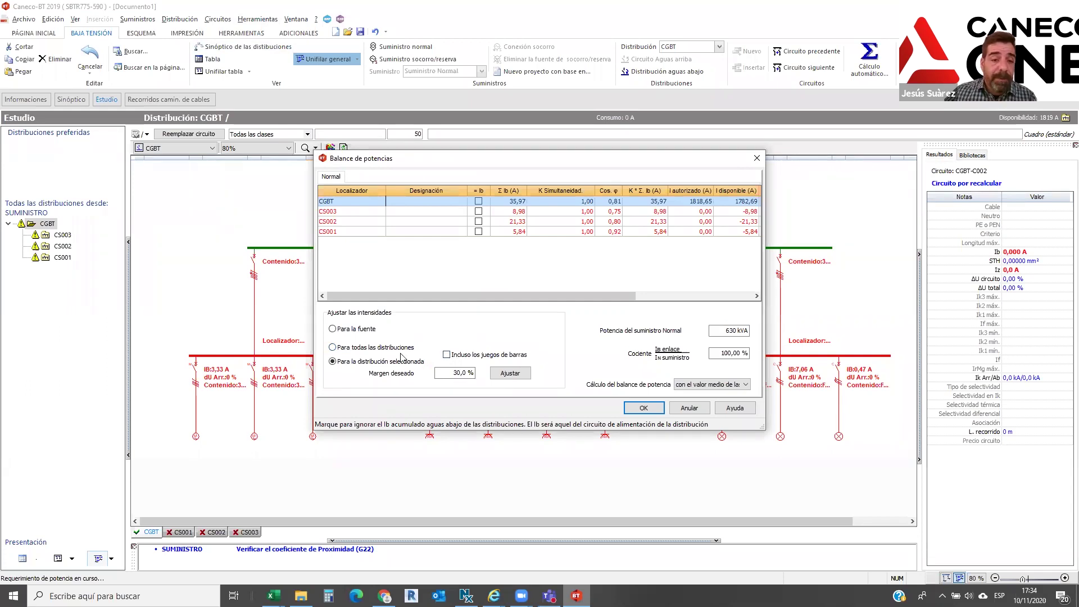
left_click(478, 232)
left_click(479, 232)
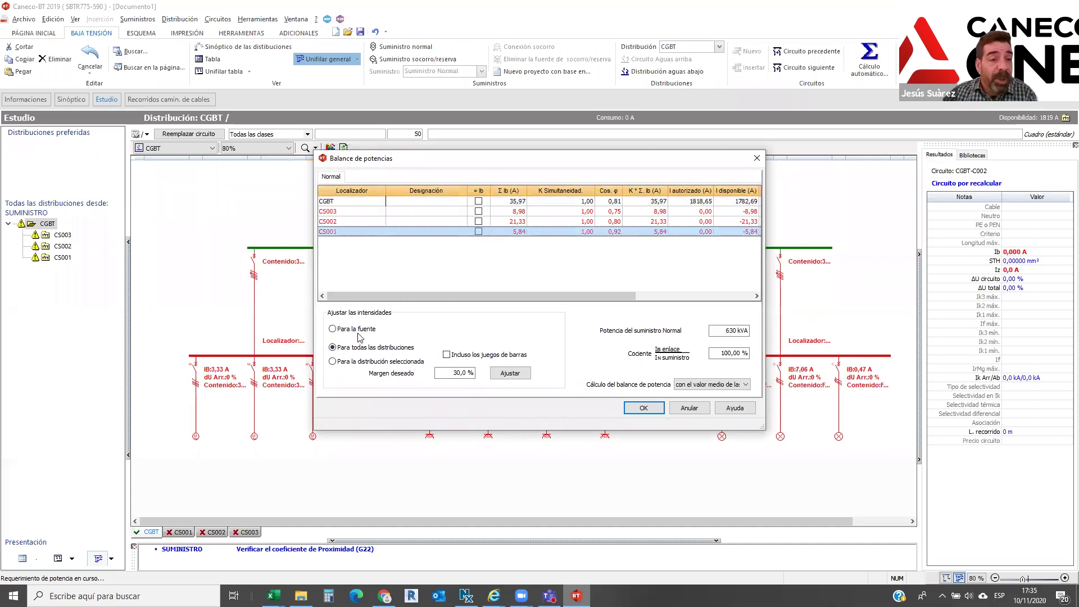
left_click(465, 357)
left_click(508, 373)
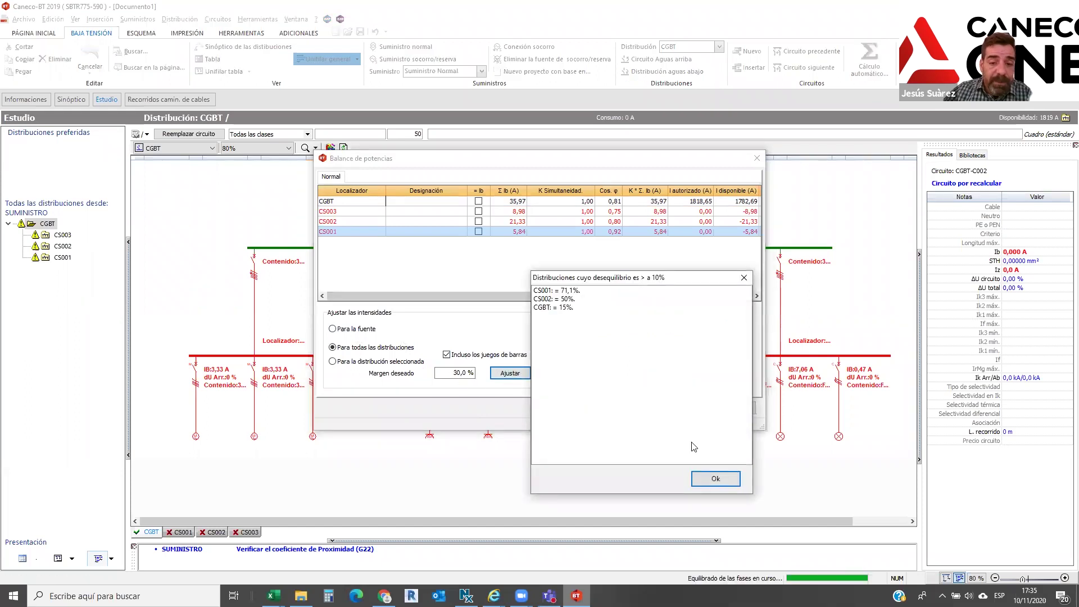
left_click(716, 478)
left_click(646, 408)
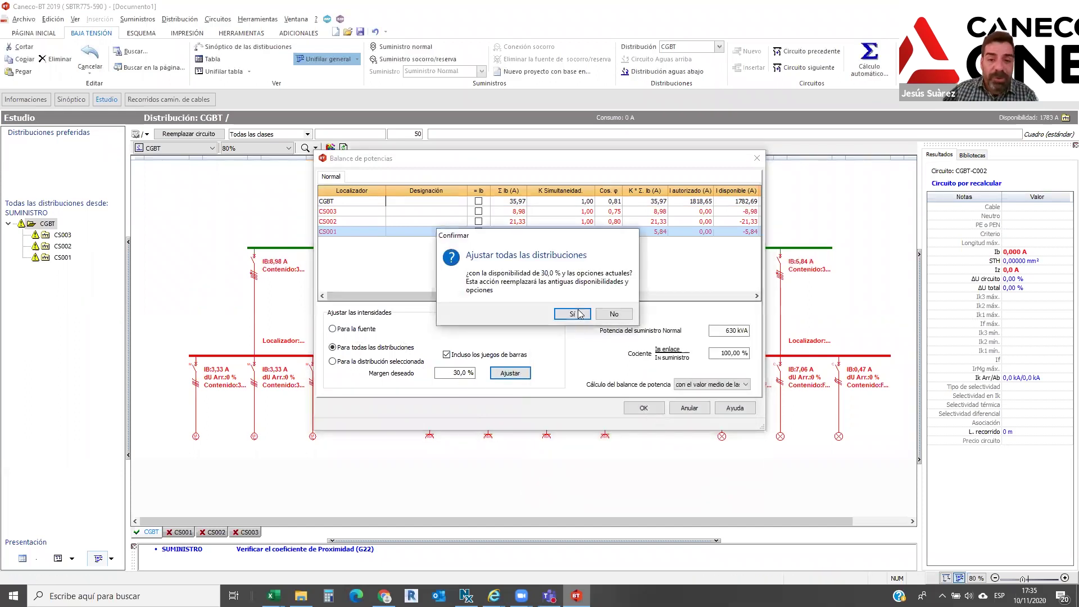
key("Return")
left_click(644, 409)
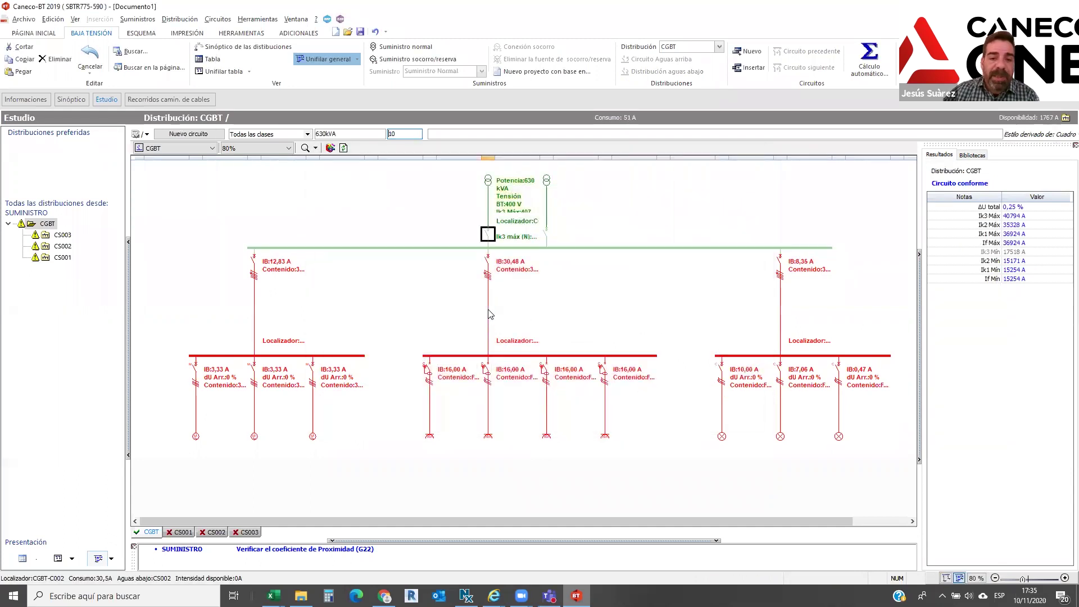
Check the consumption of the feeders supplying boards CS002 and CS003
left_click(489, 314)
left_click_drag(335, 134, 312, 135)
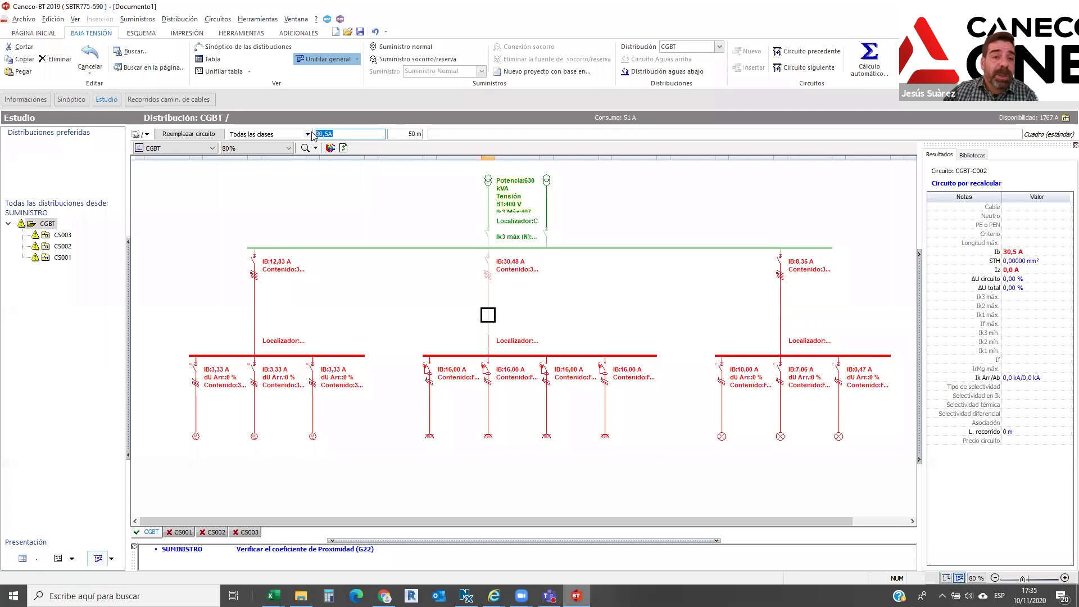
left_click(256, 304)
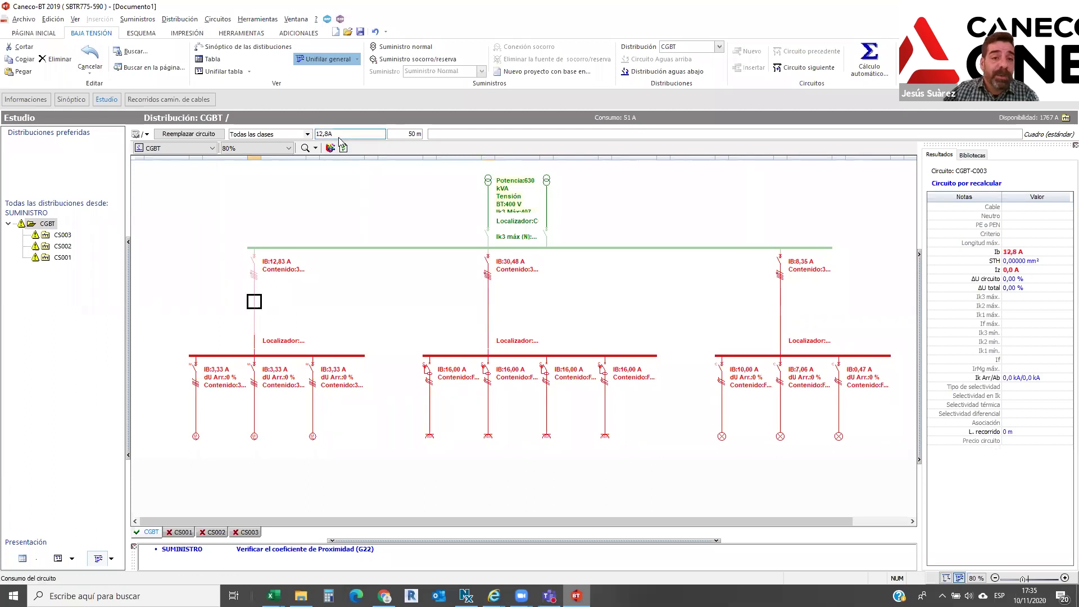
left_click(397, 301)
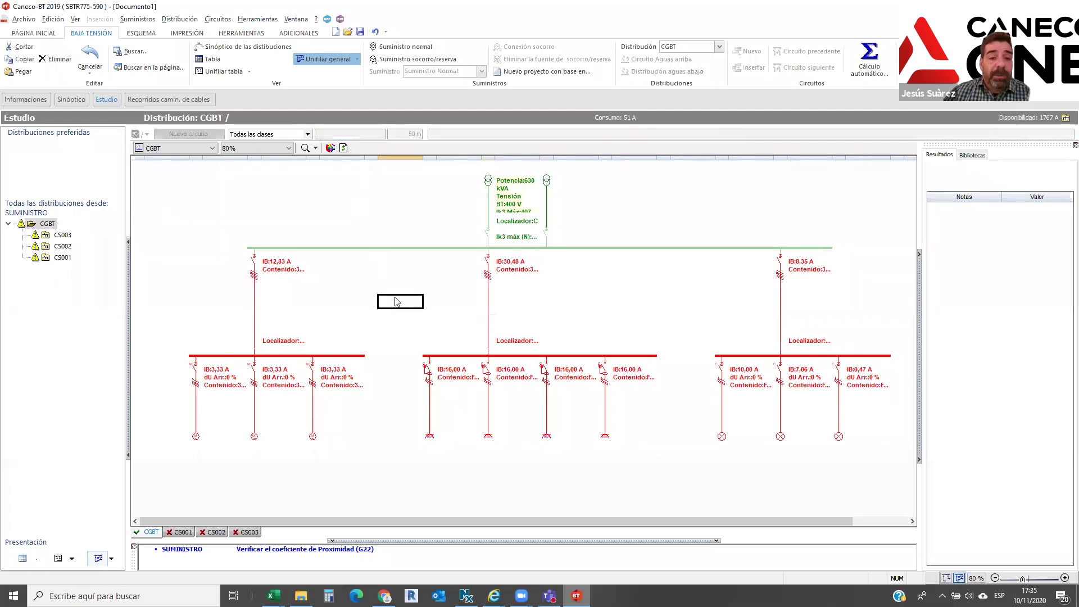
left_click(514, 292)
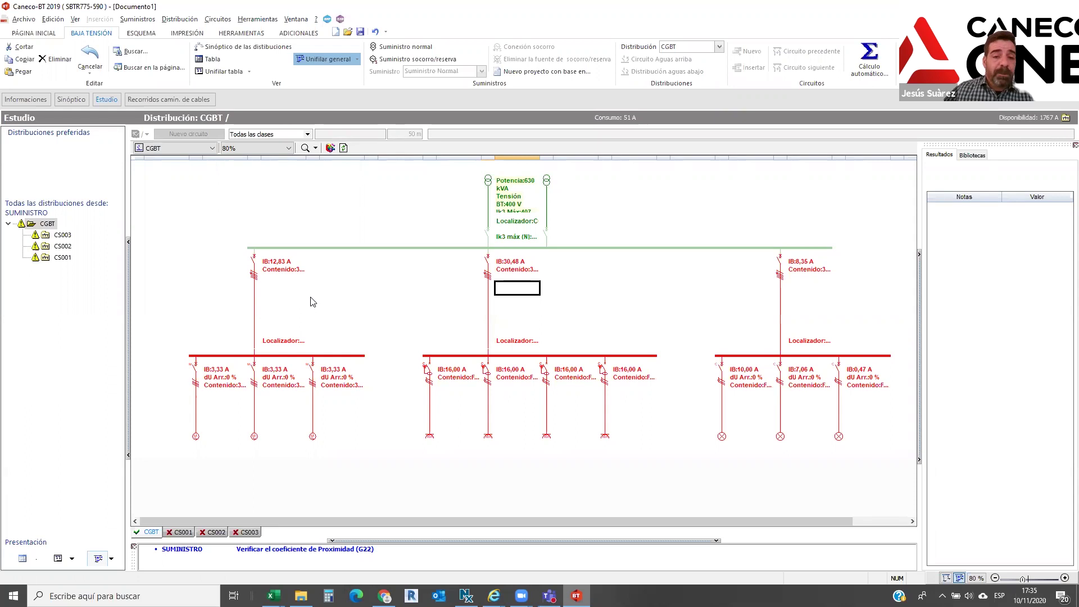
Run the automatic calculation on feeder CGBT-C003, which supplies board CS003
left_click_drag(294, 290, 252, 322)
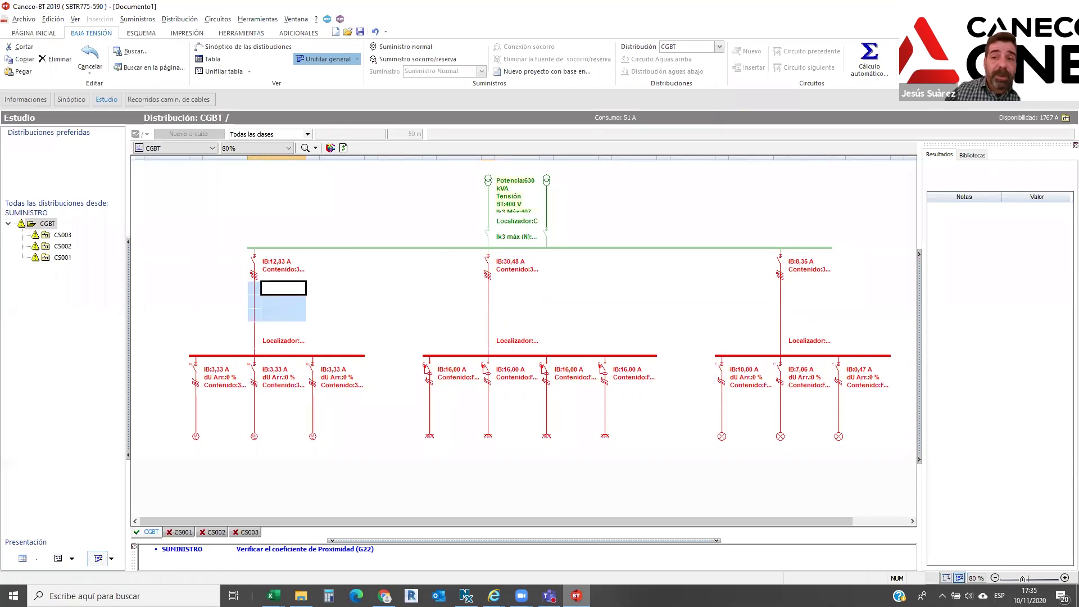
left_click(866, 70)
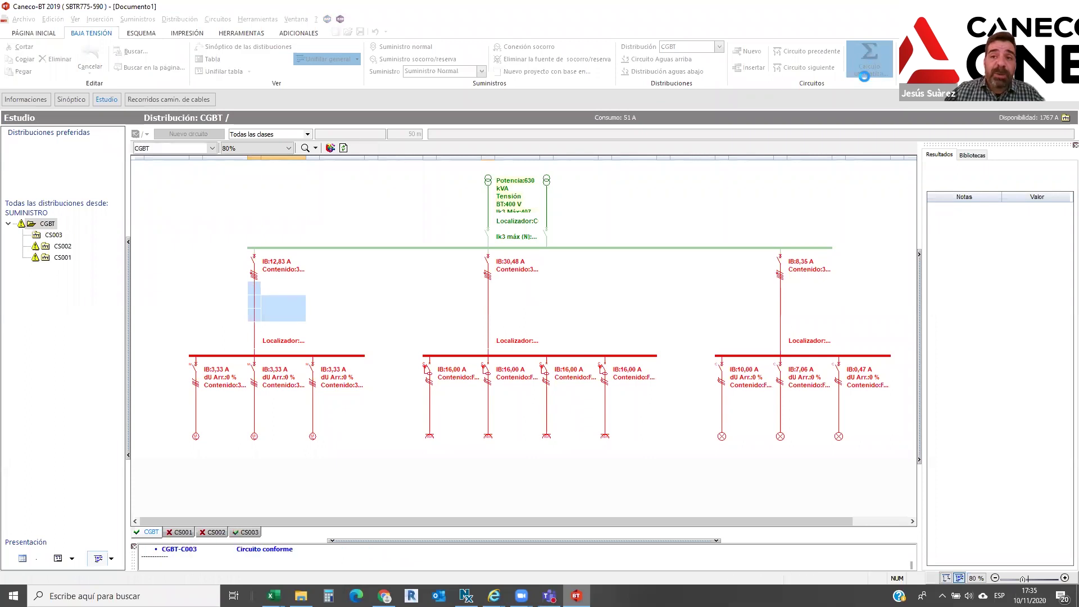
left_click(394, 288)
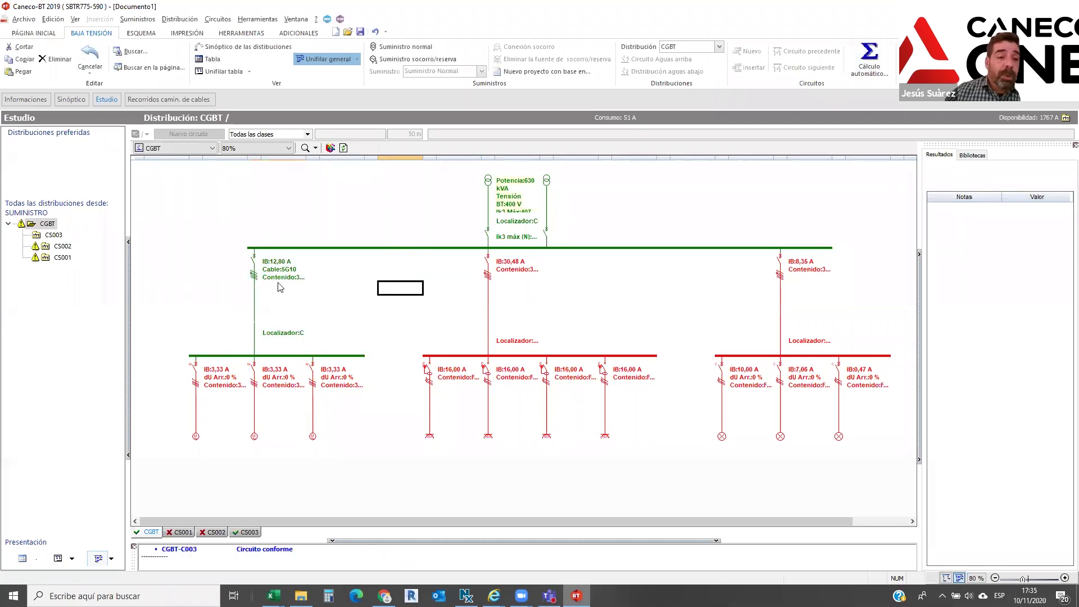
Review feeder CGBT-C003's calculation results, comparing its maximum length with the entered length and checking short-circuit currents and selectivity
left_click(262, 299)
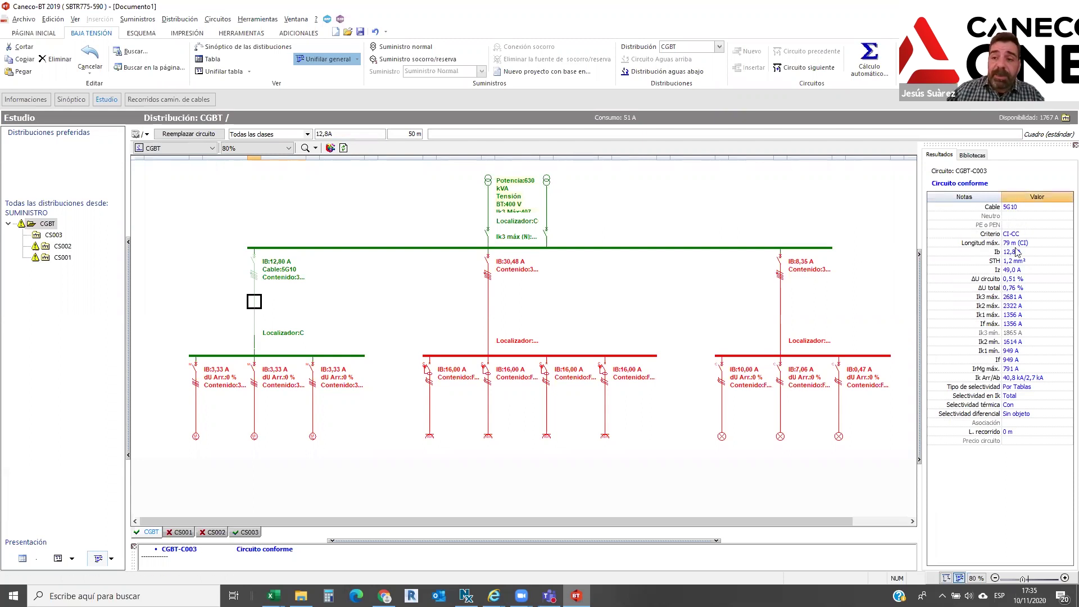
mouse_move(1015, 245)
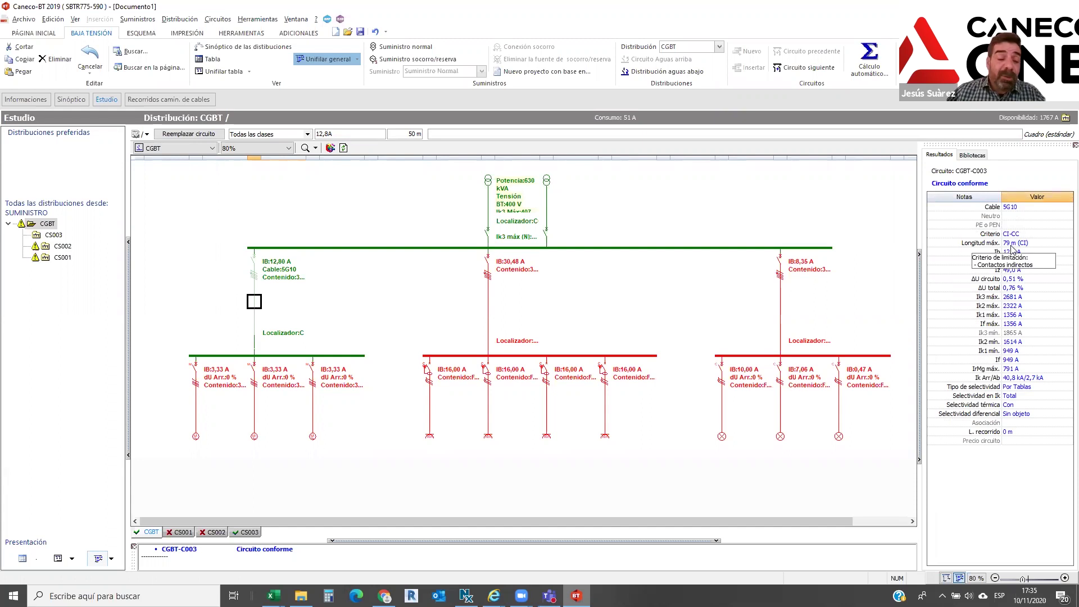
left_click(407, 133)
double_click(407, 134)
mouse_move(1005, 245)
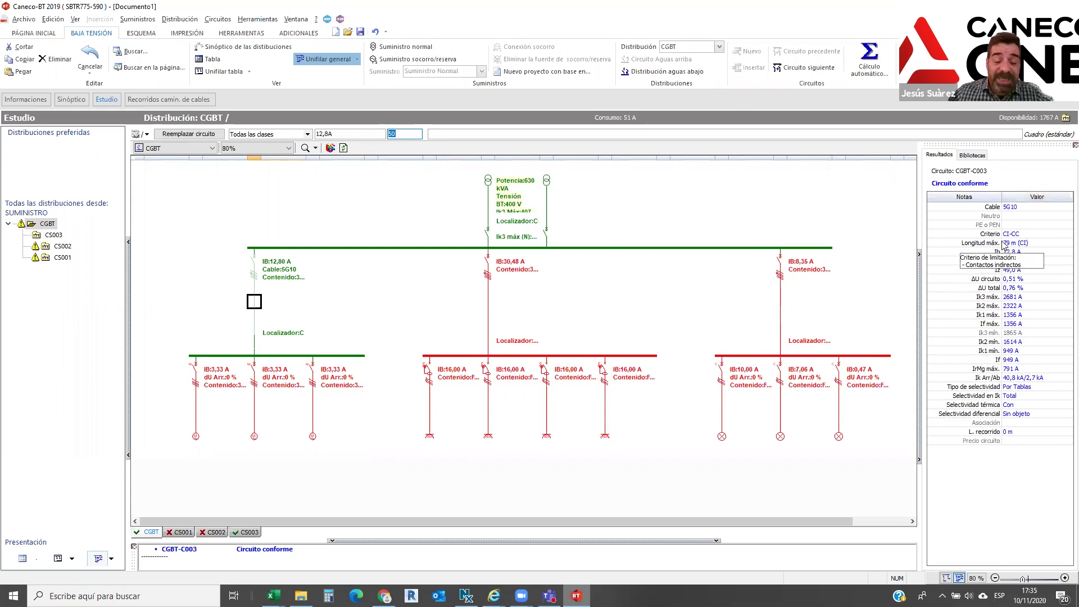
mouse_move(998, 345)
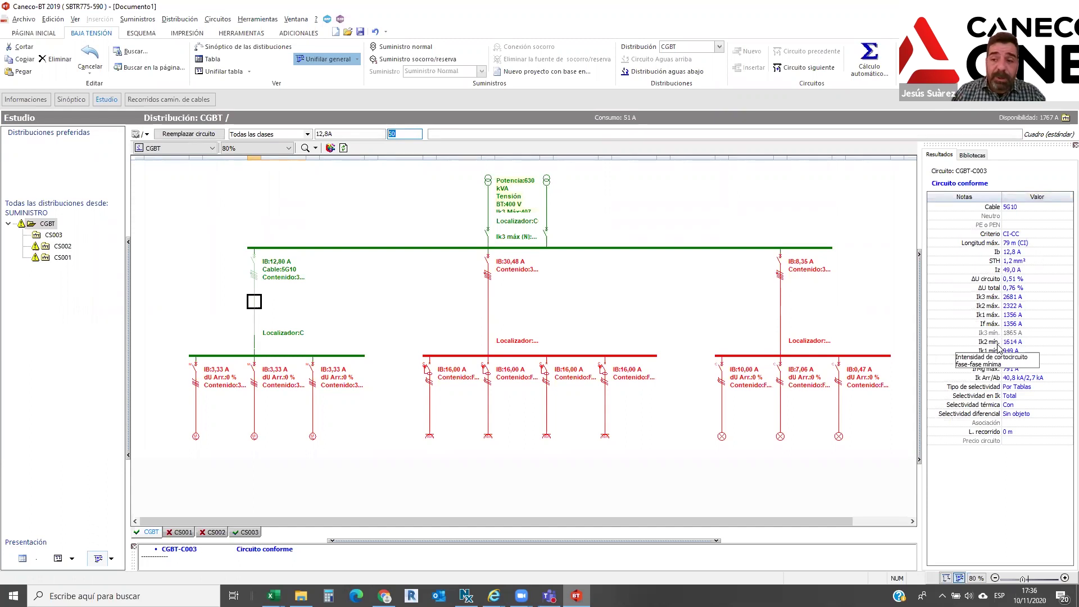
mouse_move(996, 400)
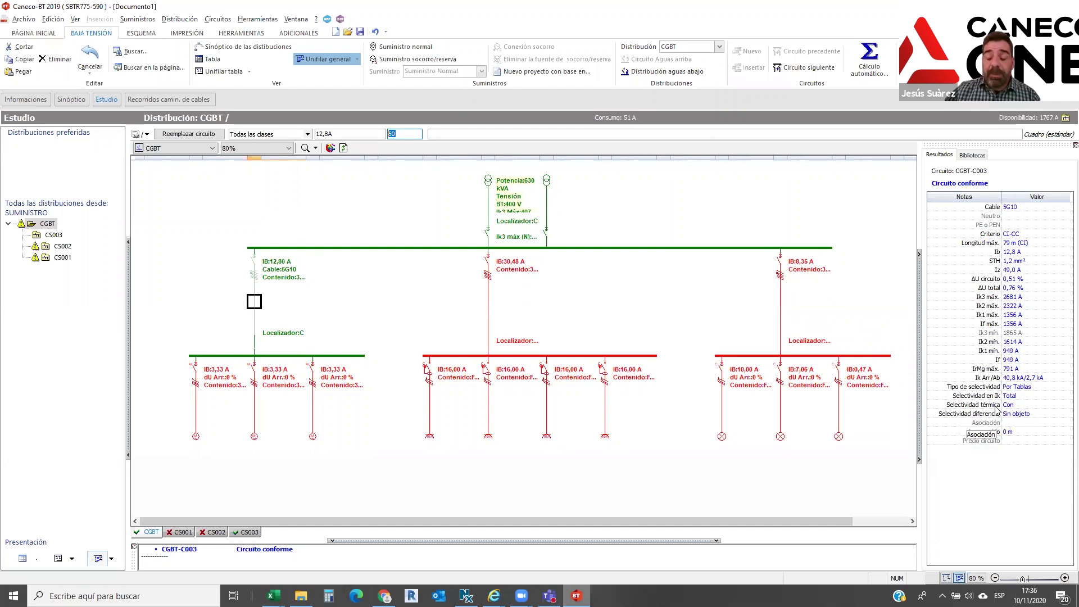
Run the complete automatic calculation, stopping on calculation errors, with power balance and phase balancing disabled
left_click(337, 302)
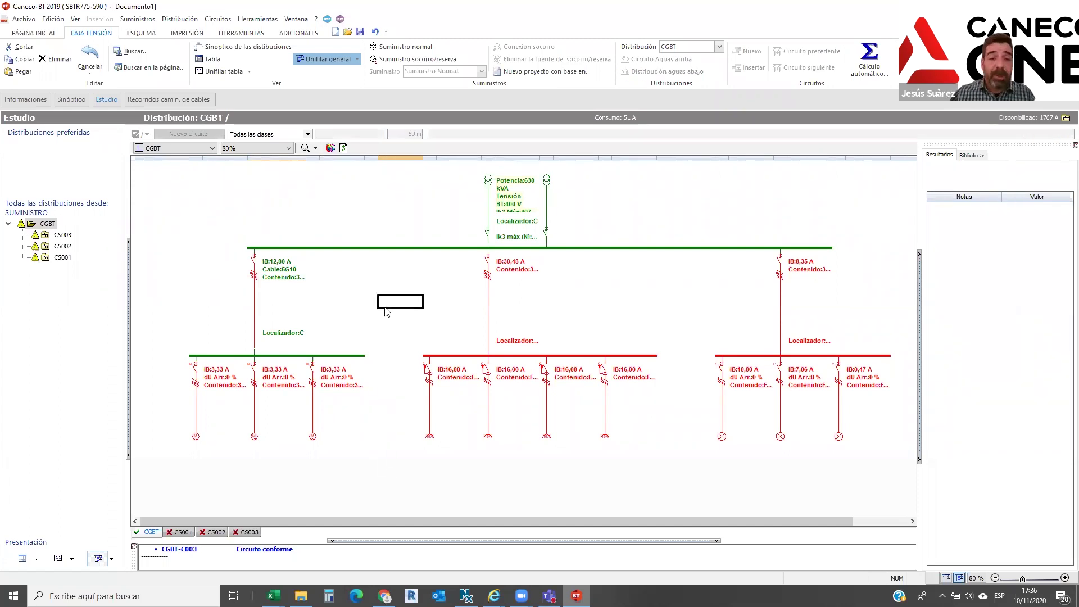
left_click(870, 57)
left_click(600, 255)
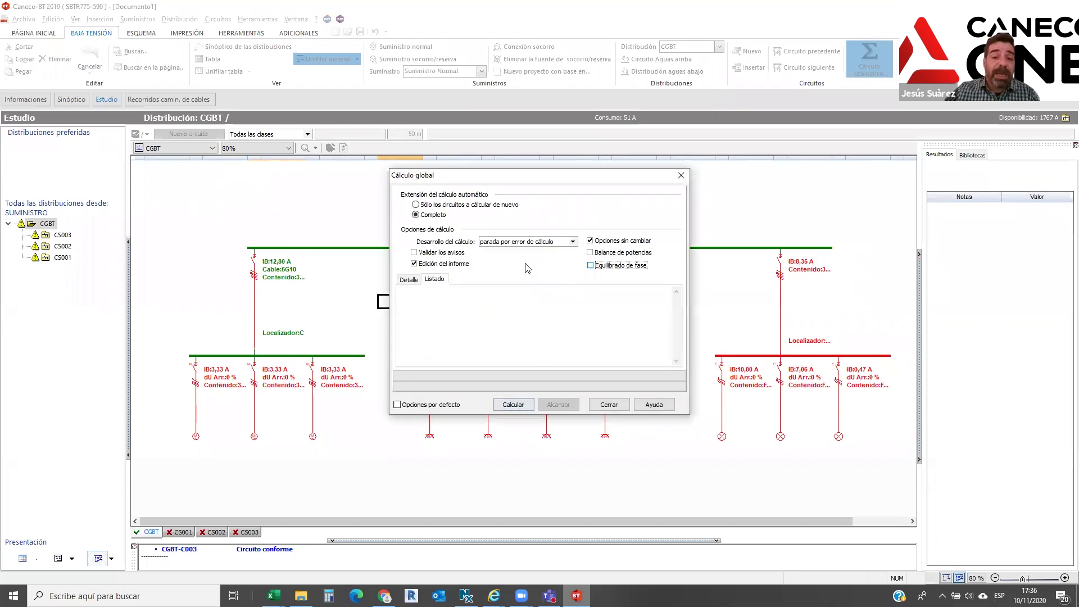
left_click(553, 243)
left_click(555, 248)
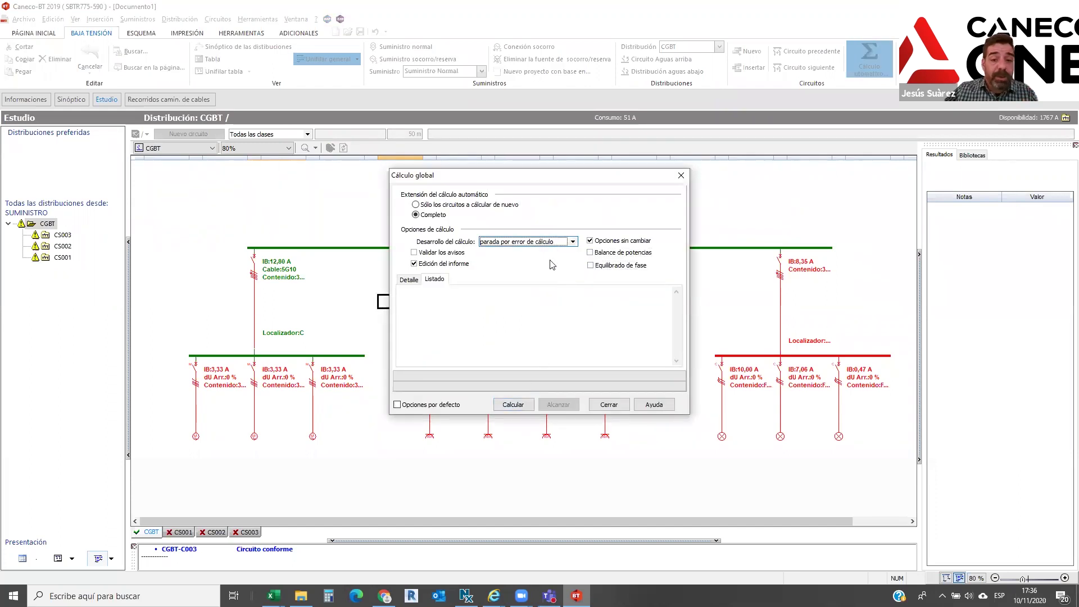
left_click(513, 405)
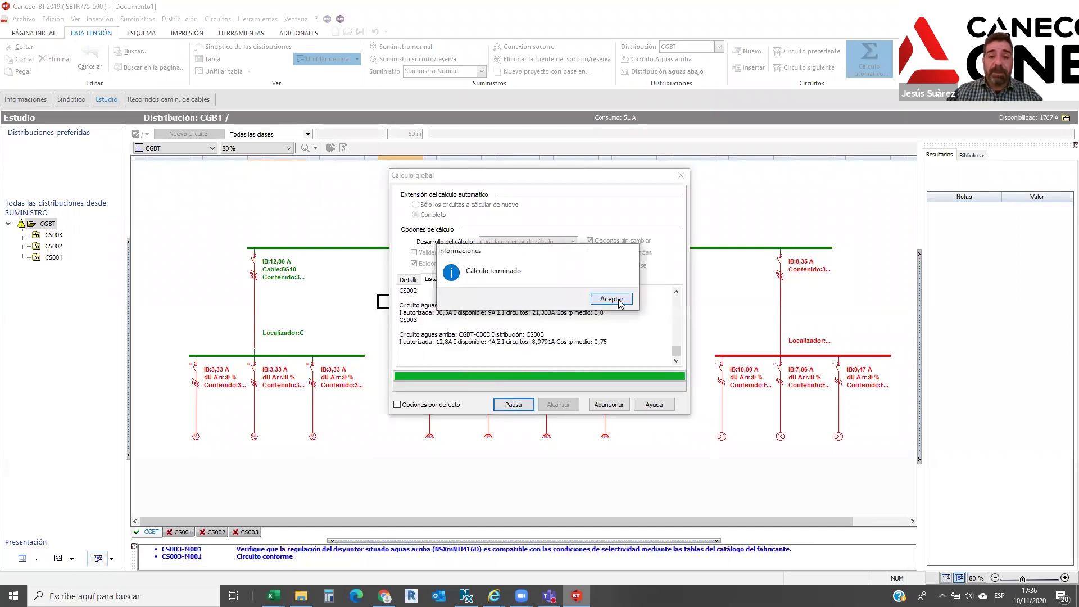
left_click(611, 298)
left_click(610, 405)
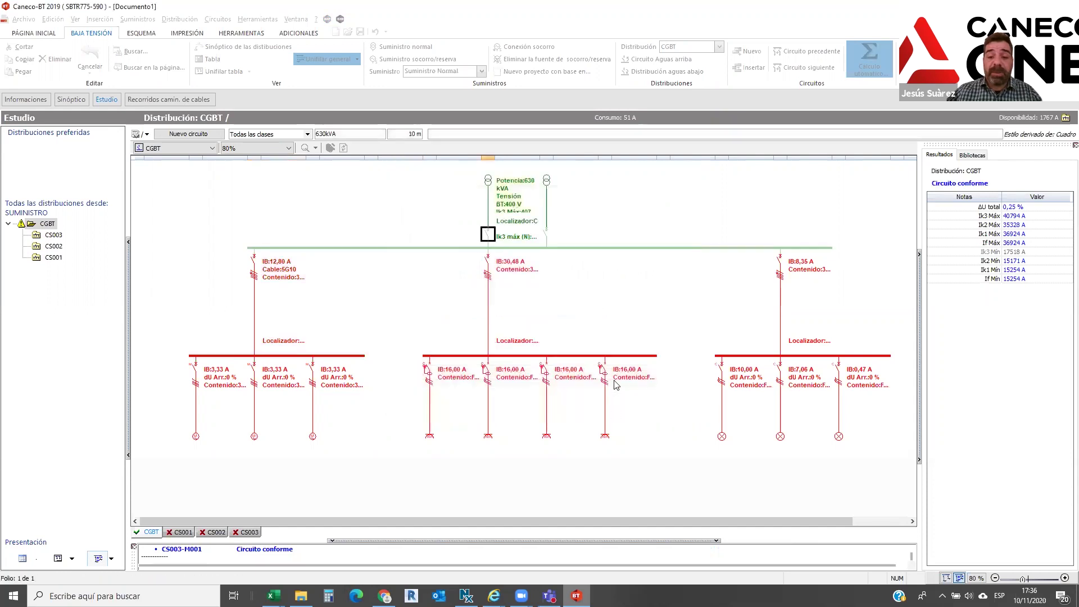
Check the calculation results of feeders CGBT-C001 and CGBT-C002
left_click(645, 316)
left_click(782, 316)
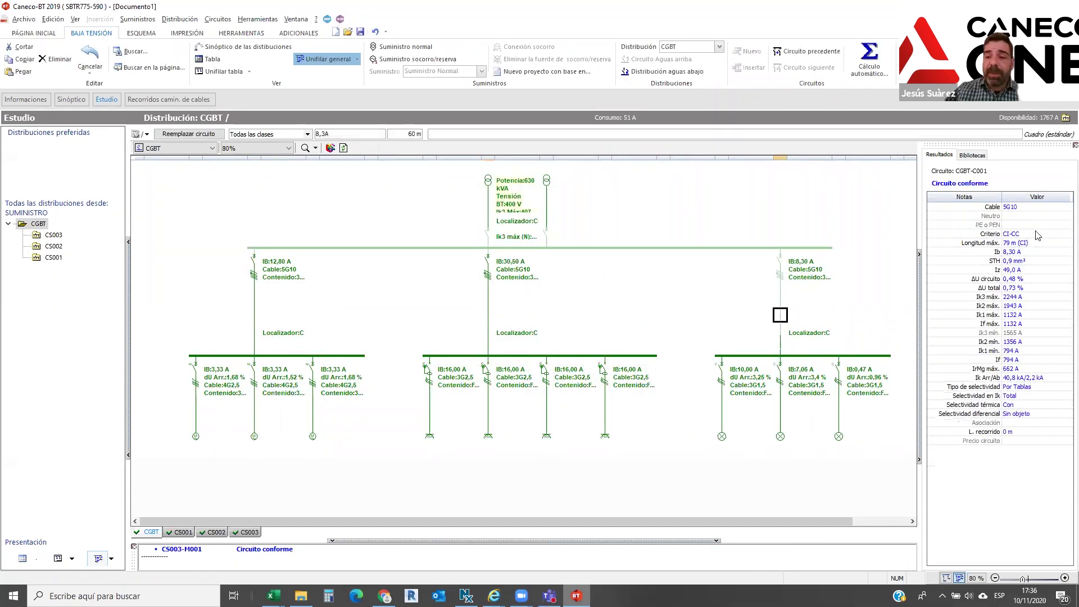
left_click(489, 331)
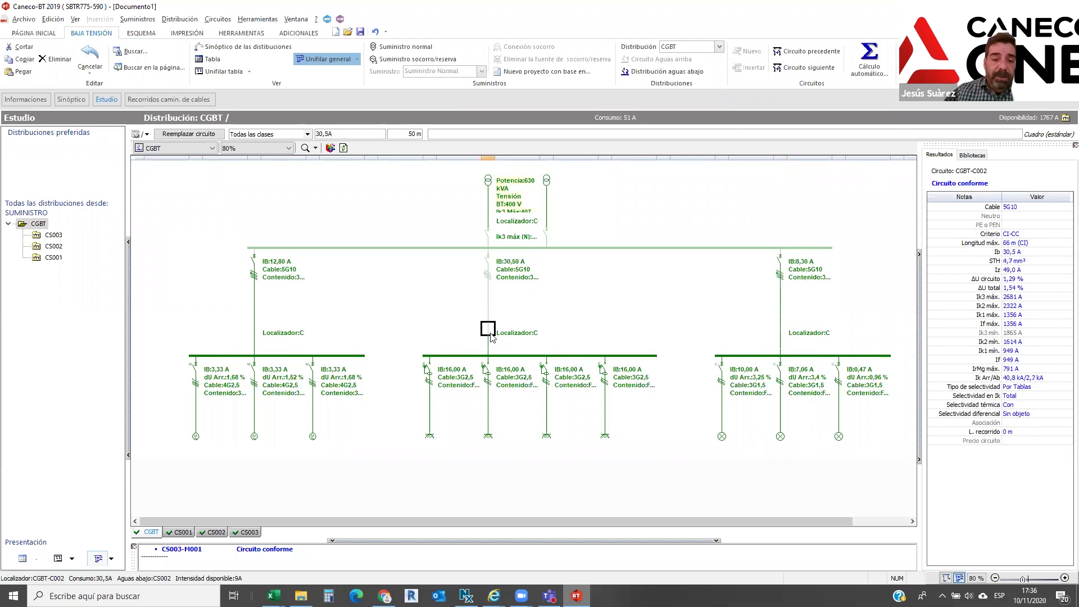
Display the selectivity curves of feeder CGBT-C002 from its circuit sheet and copy the circuit's curve
double_click(489, 330)
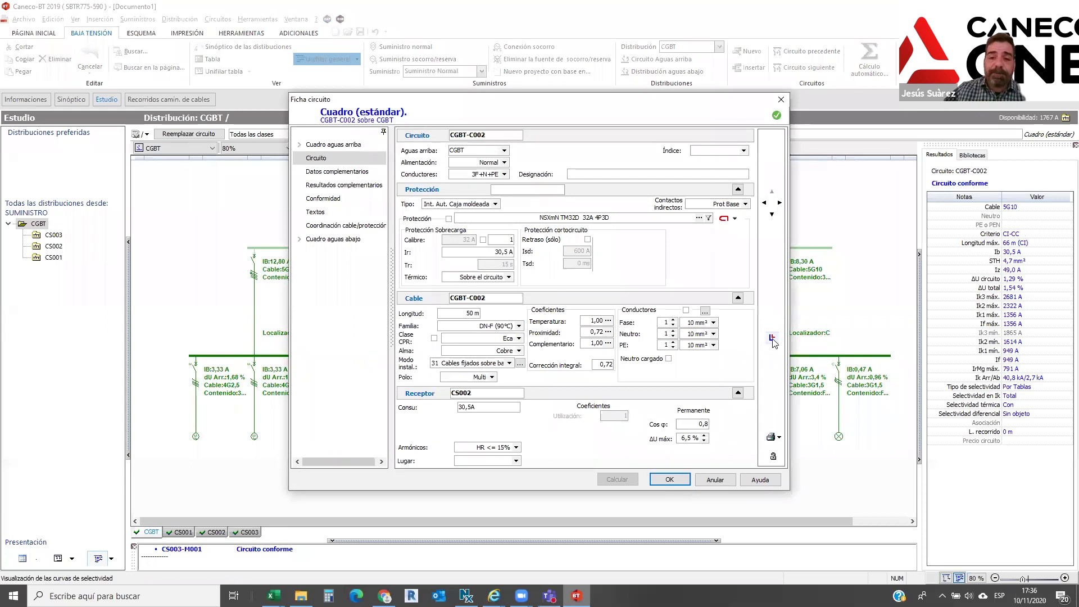
left_click(772, 338)
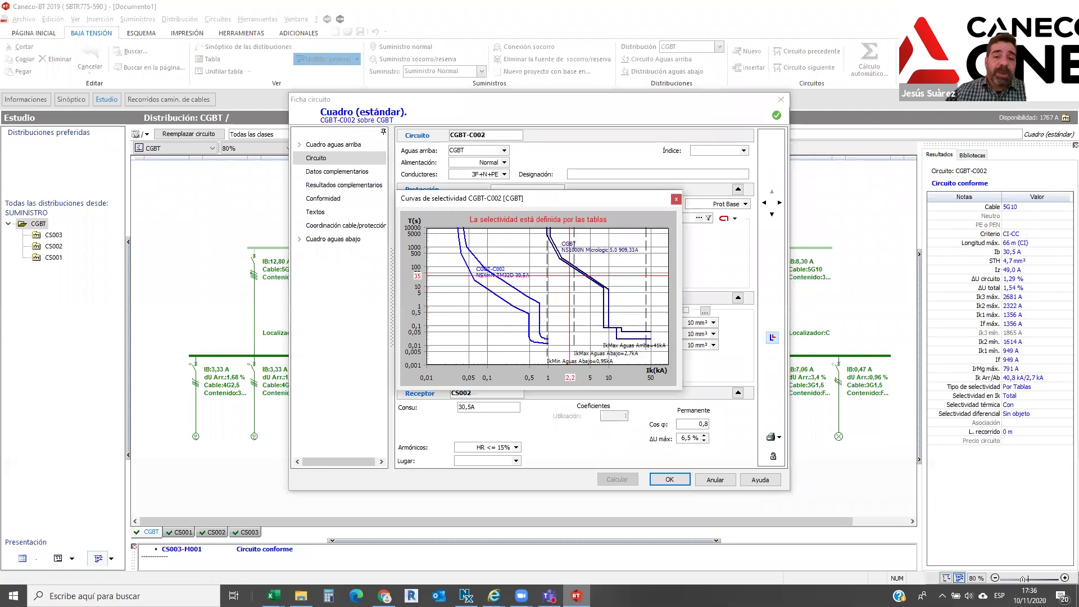
right_click(565, 275)
left_click(603, 310)
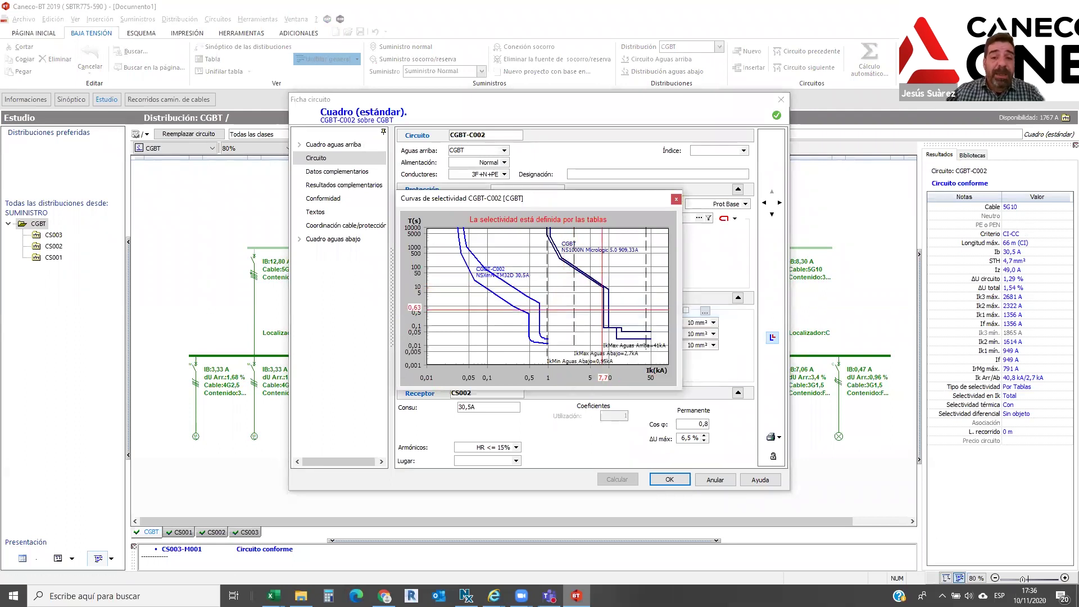
left_click(676, 199)
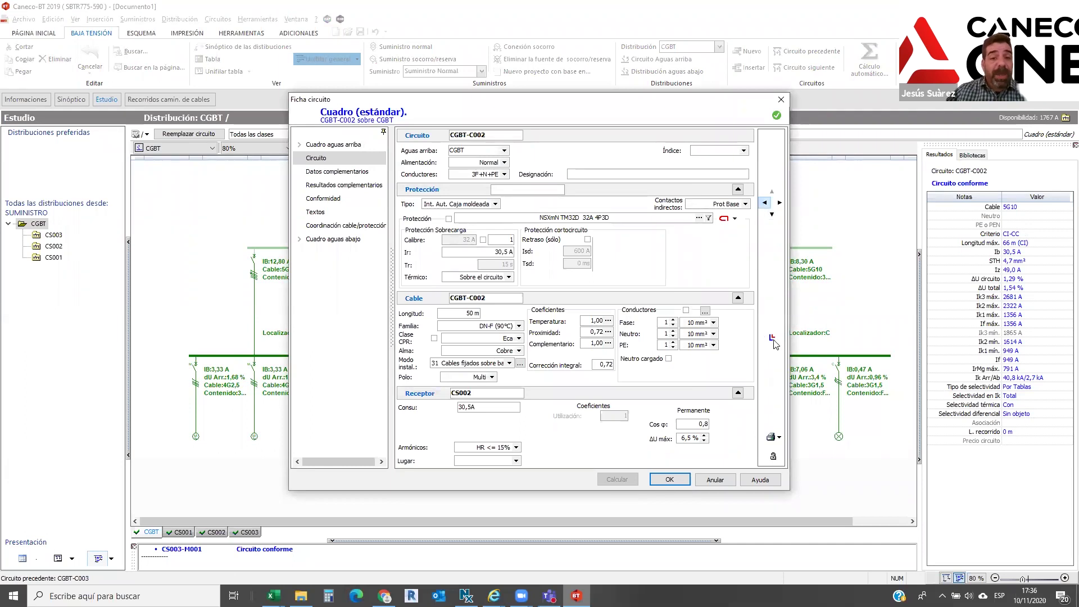
Switch the circuit sheet to feeder CGBT-C003 and paste the copied curve into its selectivity graph for comparison
left_click(764, 202)
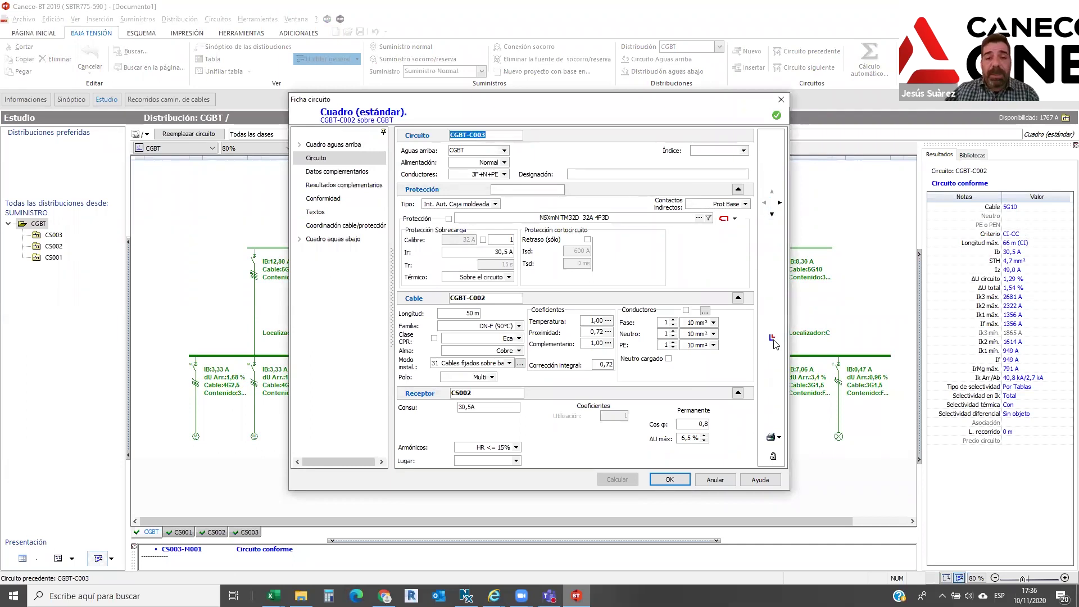
left_click(772, 339)
right_click(517, 265)
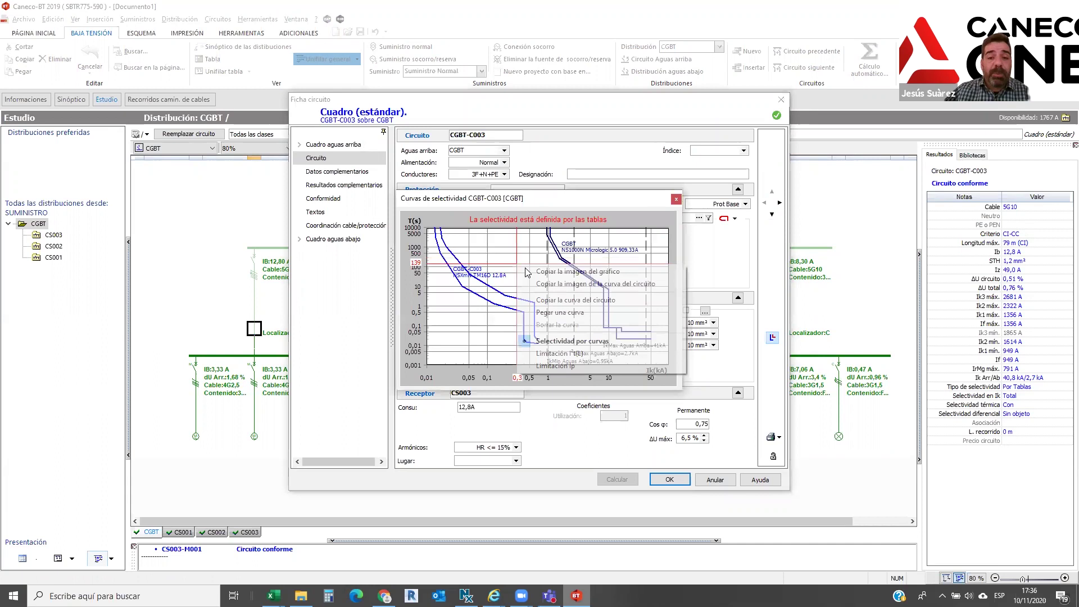
left_click(550, 313)
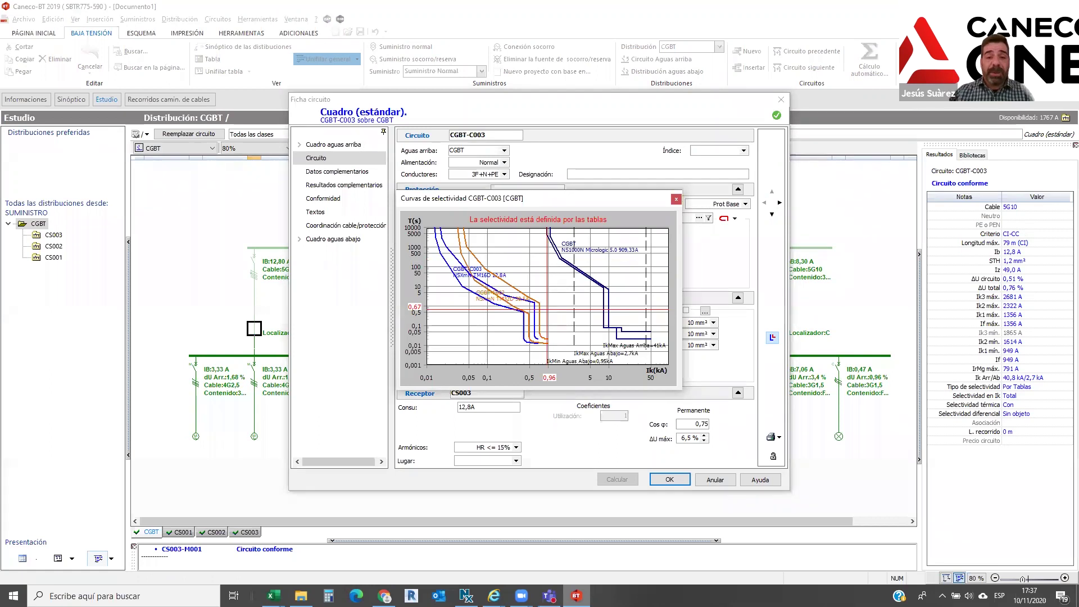
left_click(676, 200)
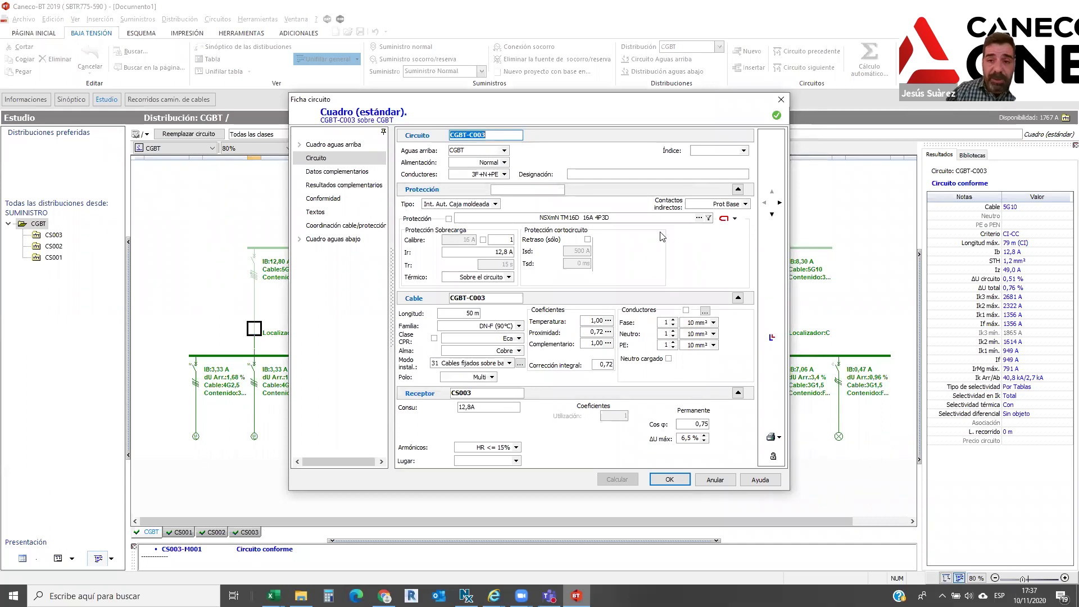
Review the selectivity of the catalogue breakers for circuit CGBT-C003, including the NSX100H TM16G and TM25D, without replacing its protection
left_click(699, 218)
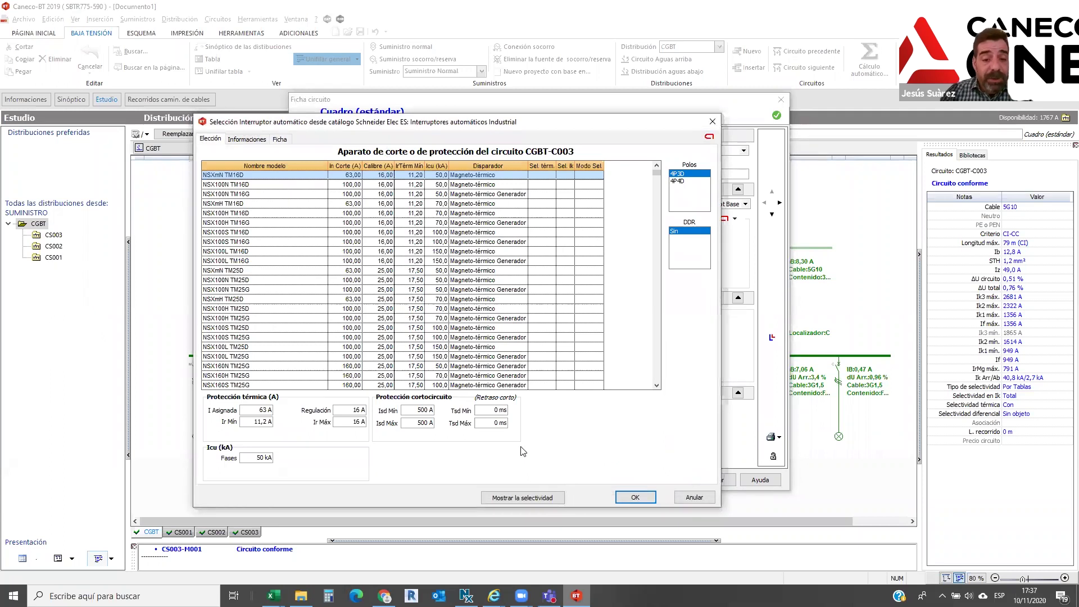
left_click(521, 500)
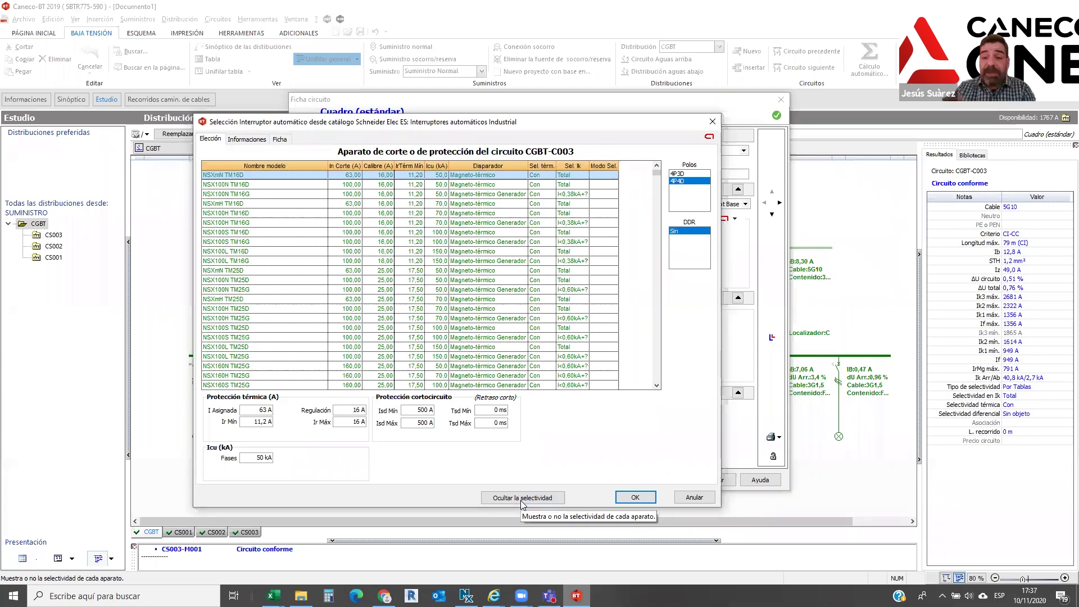
left_click(571, 223)
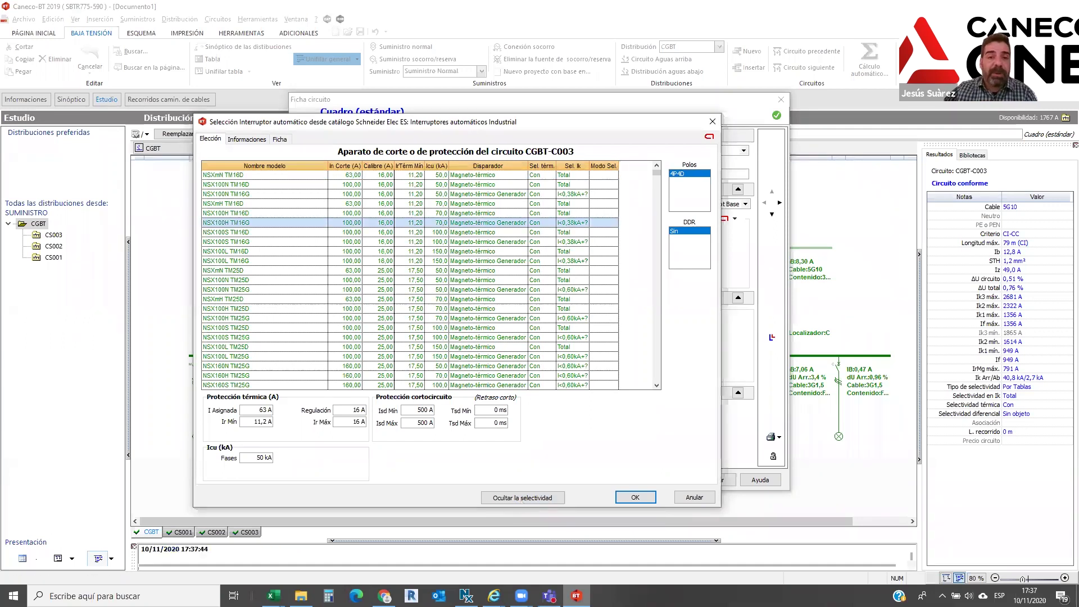
left_click(576, 309)
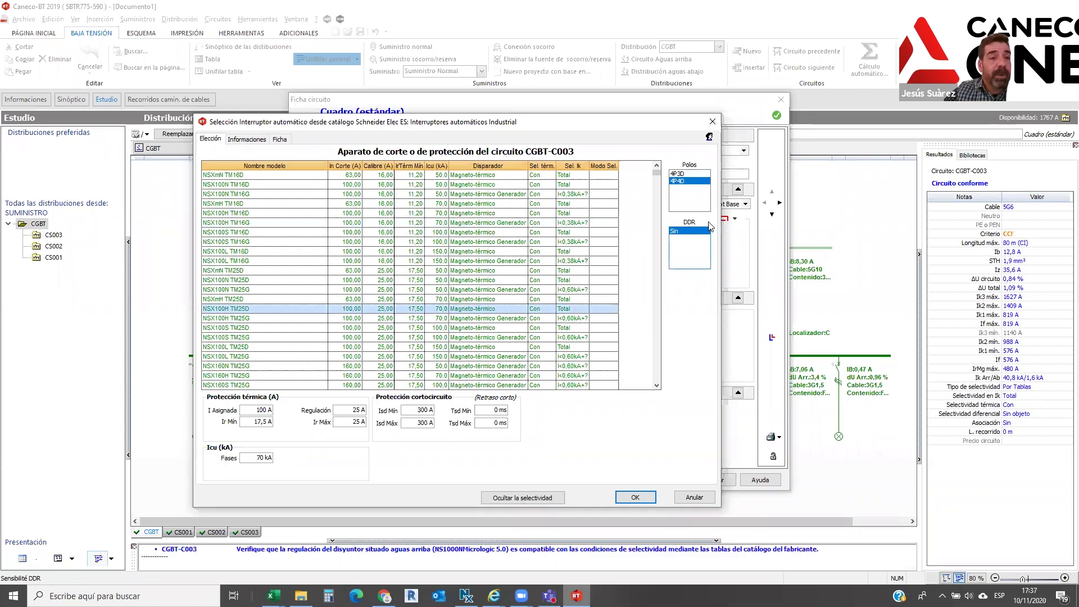
left_click(713, 122)
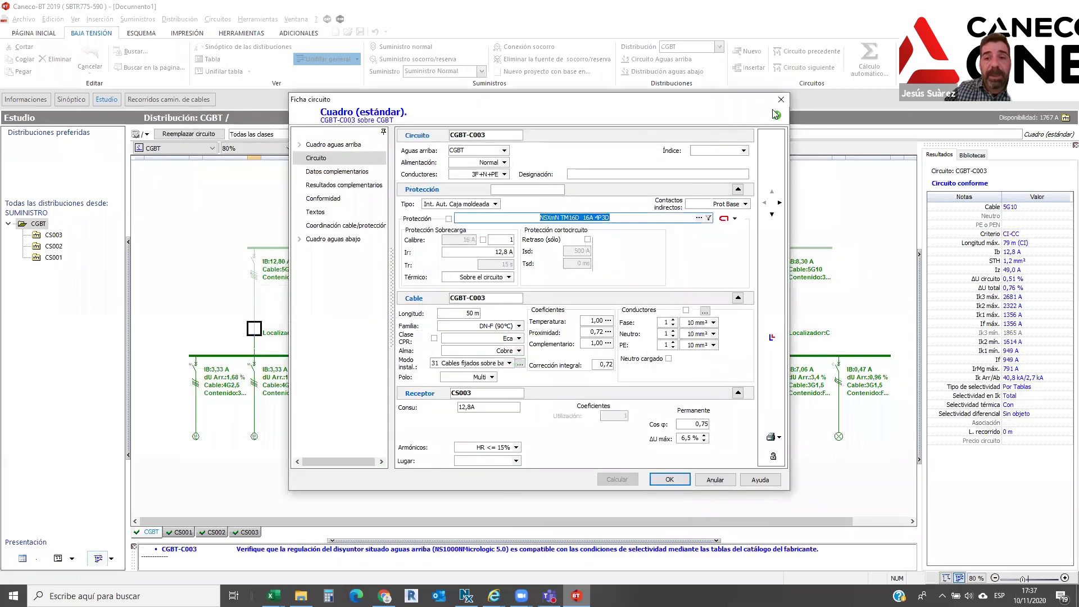
left_click(781, 99)
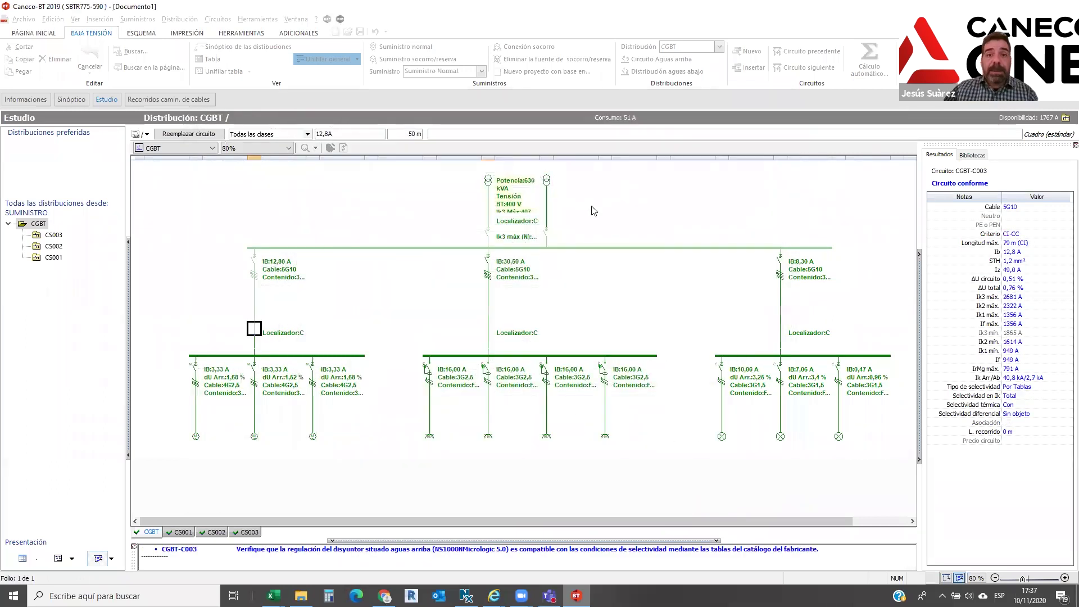
Add a backup supply (Suministro socorro/reserva) to the CGBT busbar, with class Grupo and a power of 250 kVA
left_click(581, 248)
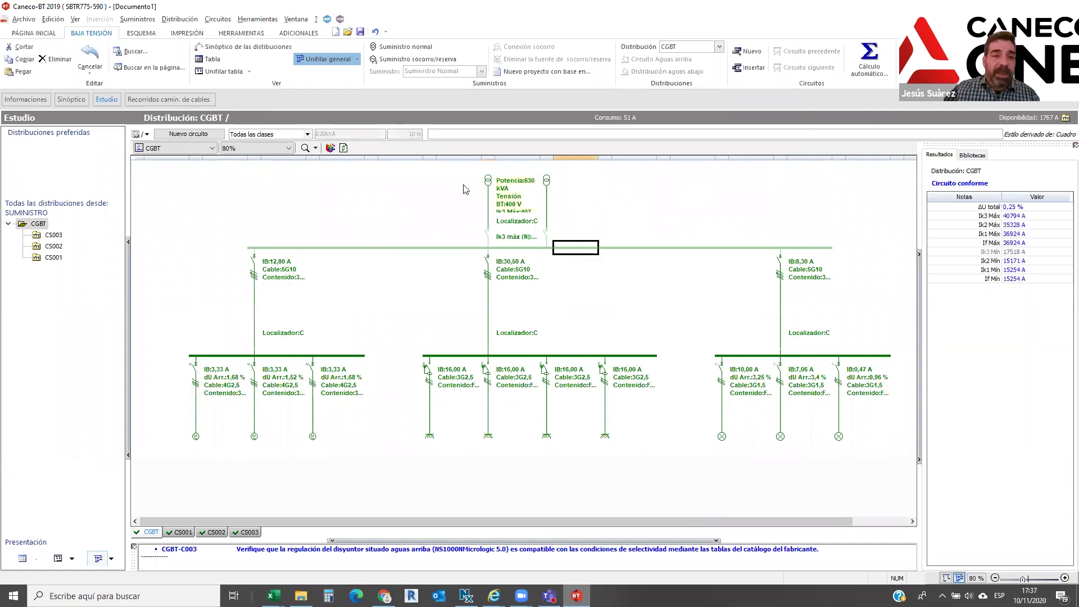
left_click(408, 61)
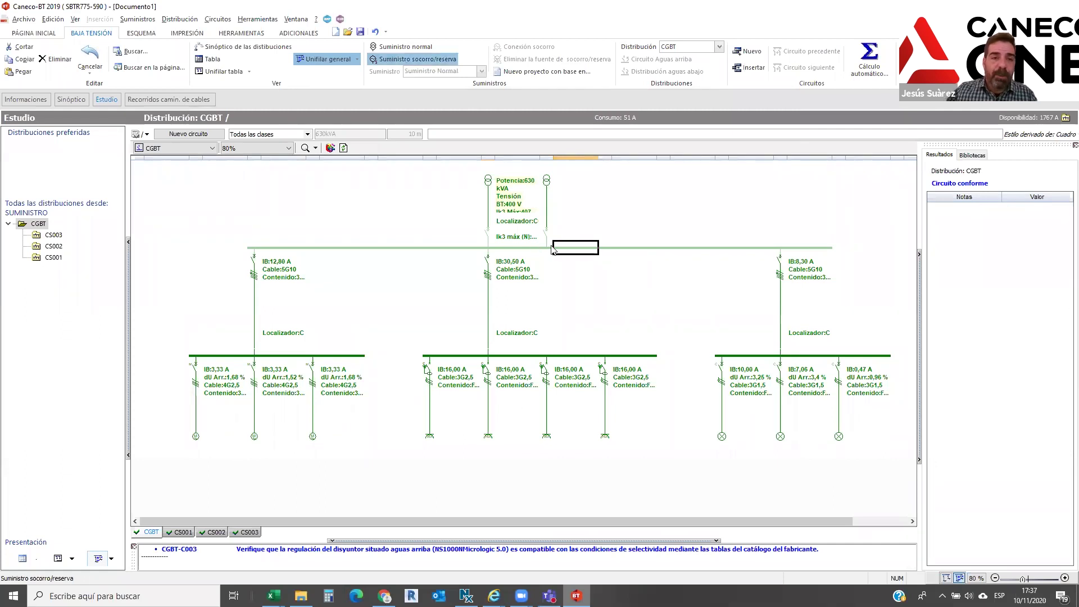
left_click(552, 248)
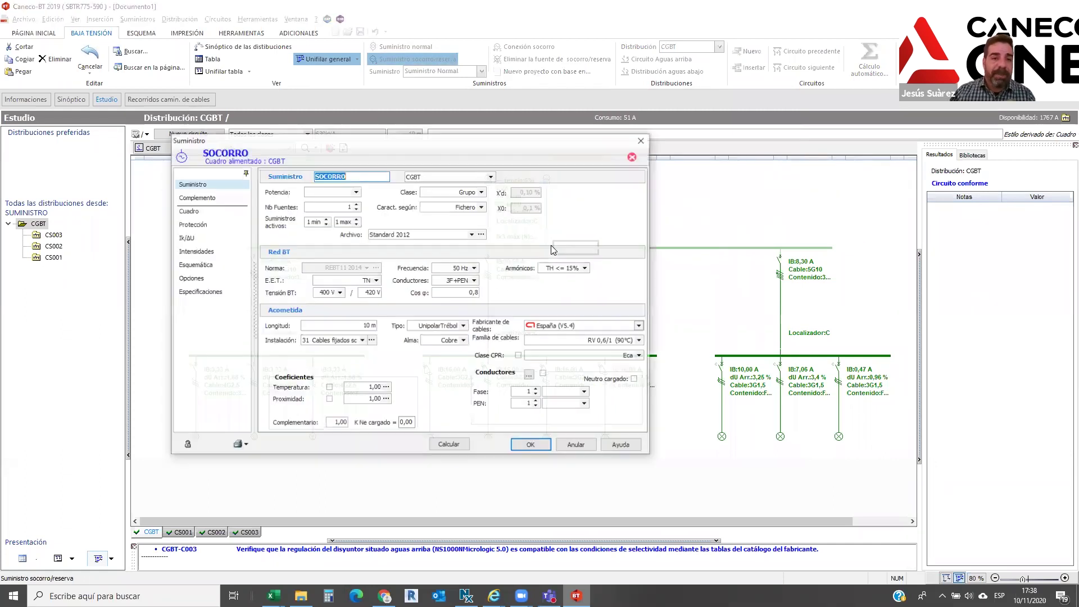
left_click(481, 193)
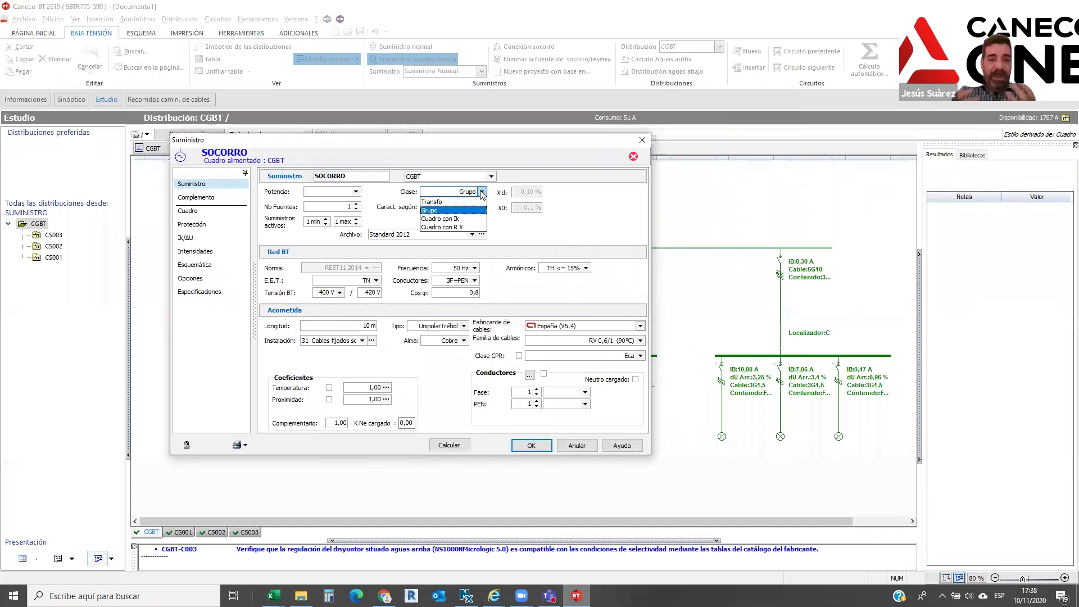
left_click(448, 210)
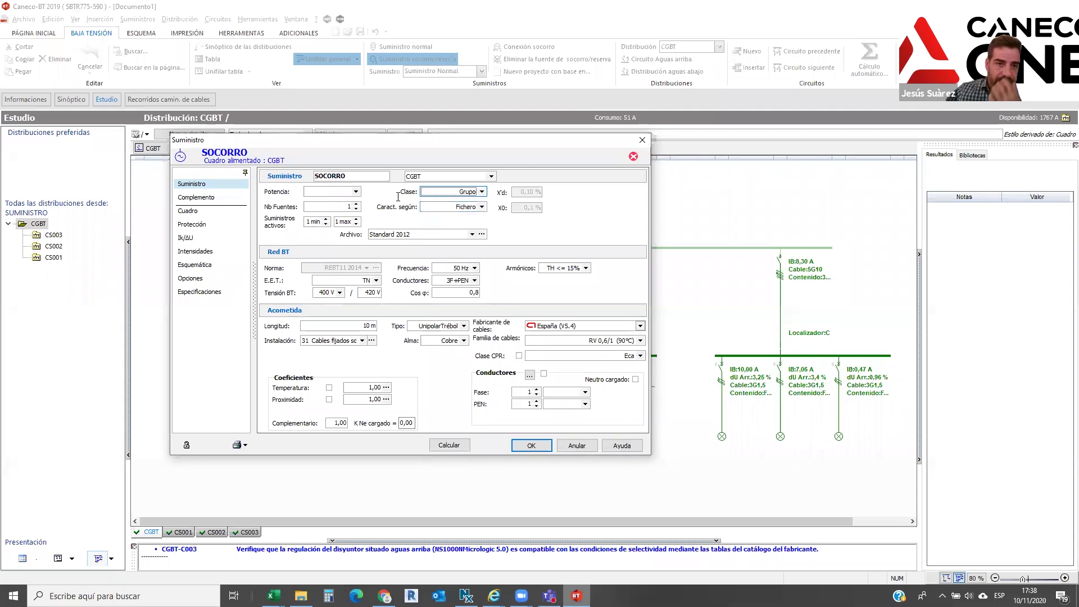
left_click(356, 192)
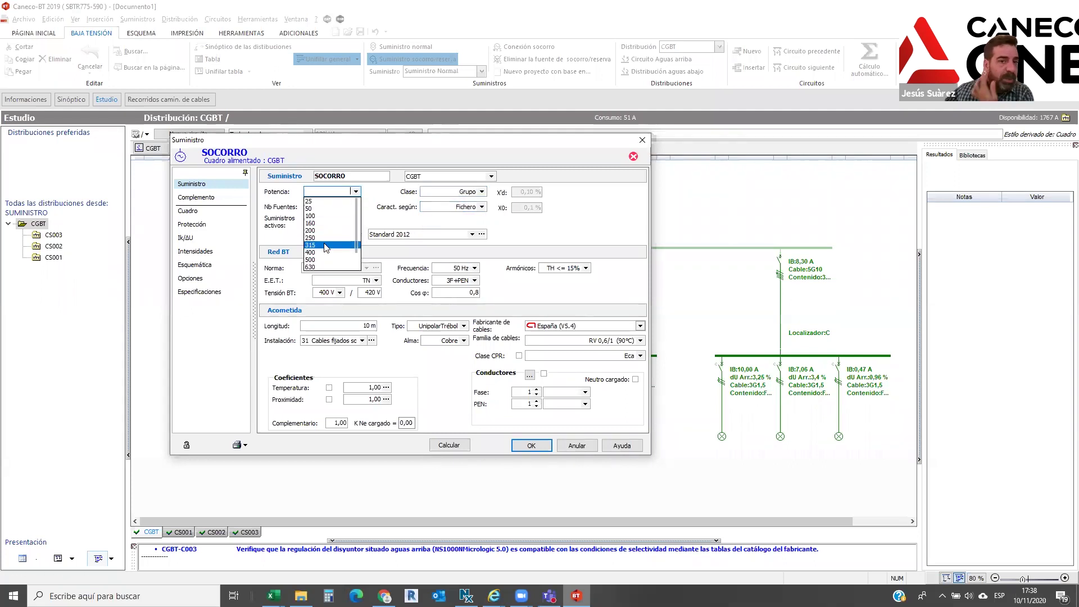
left_click(324, 237)
Try a higher number of sources for the backup supply and return it to 1
left_click(356, 206)
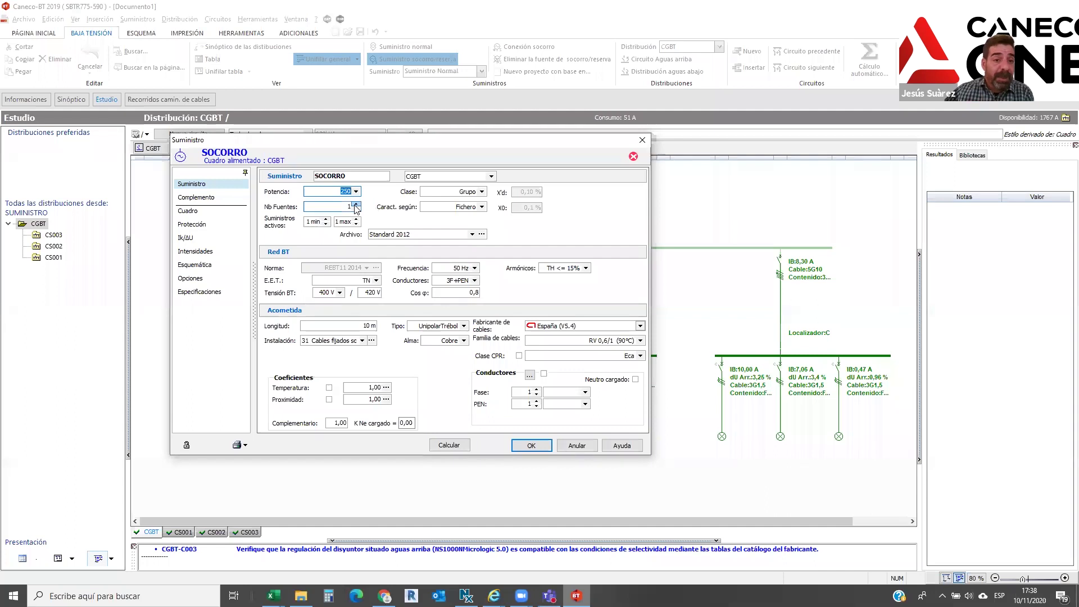
left_click(356, 210)
left_click(356, 209)
left_click(356, 210)
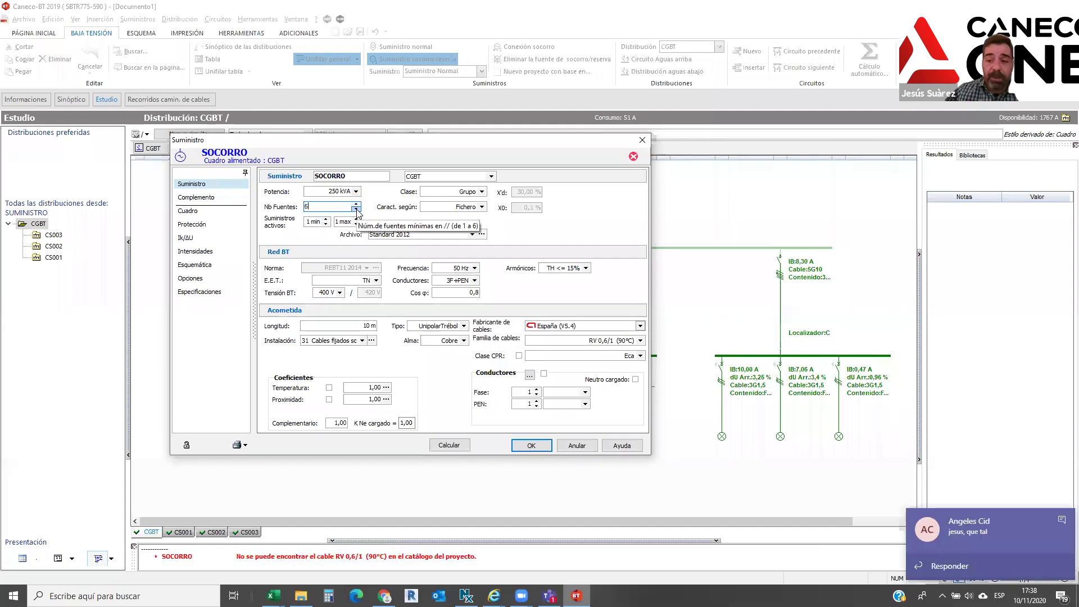
left_click(356, 209)
left_click(357, 210)
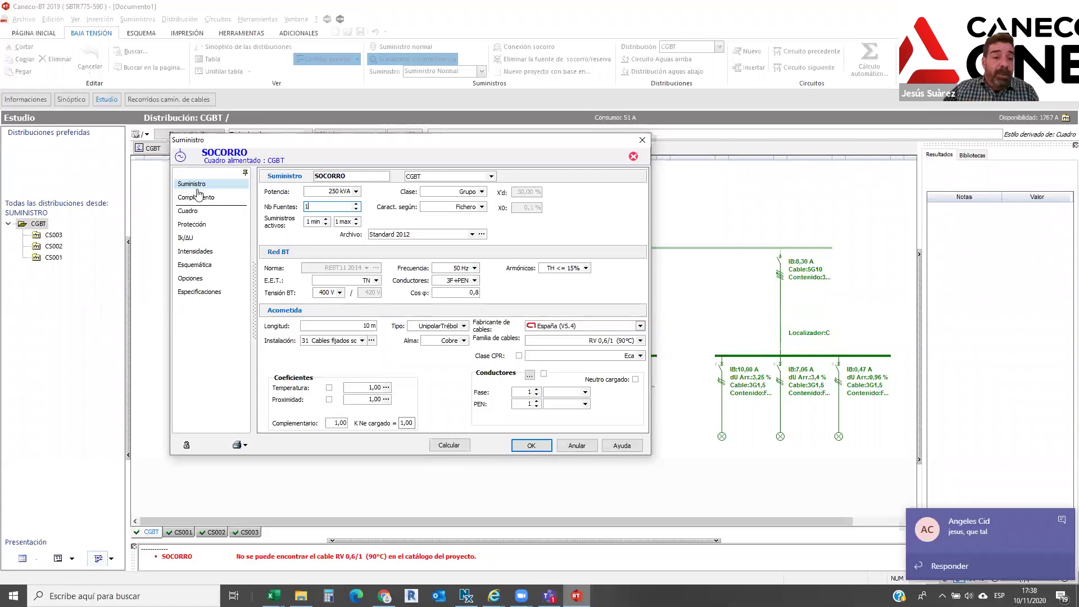
Set the cut-off device of the CGBT board's backup feed to Int. Aut. Caja moldeada
left_click(220, 213)
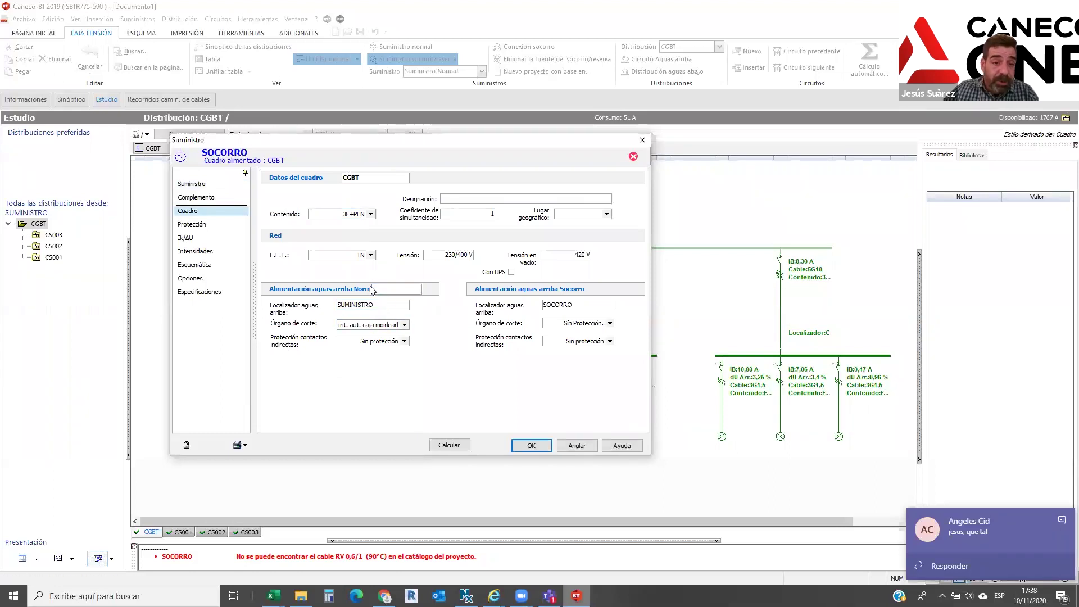
left_click(610, 323)
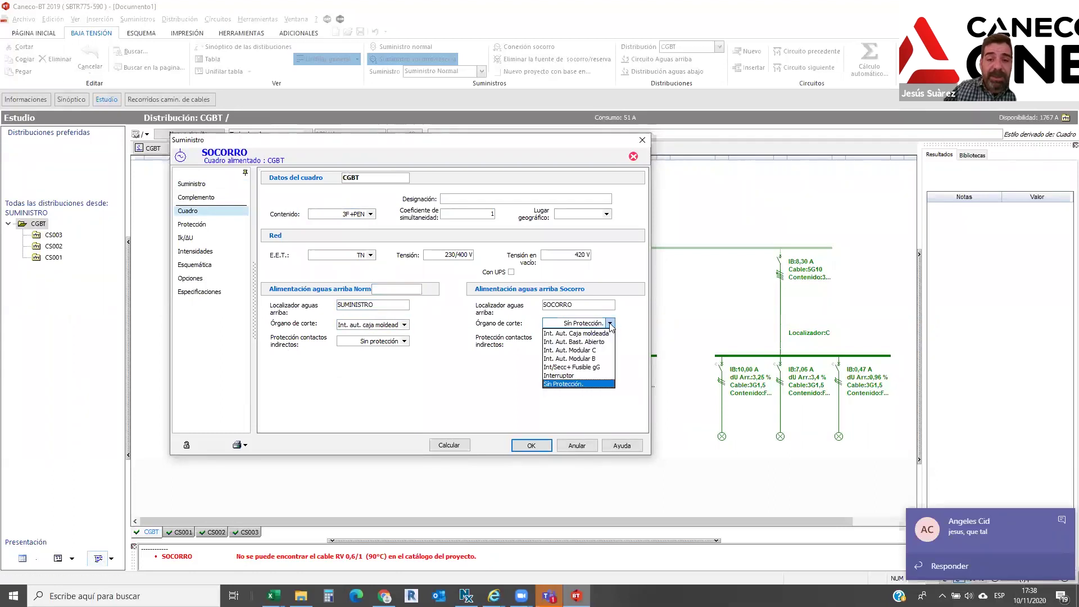
key("Escape")
key("Down")
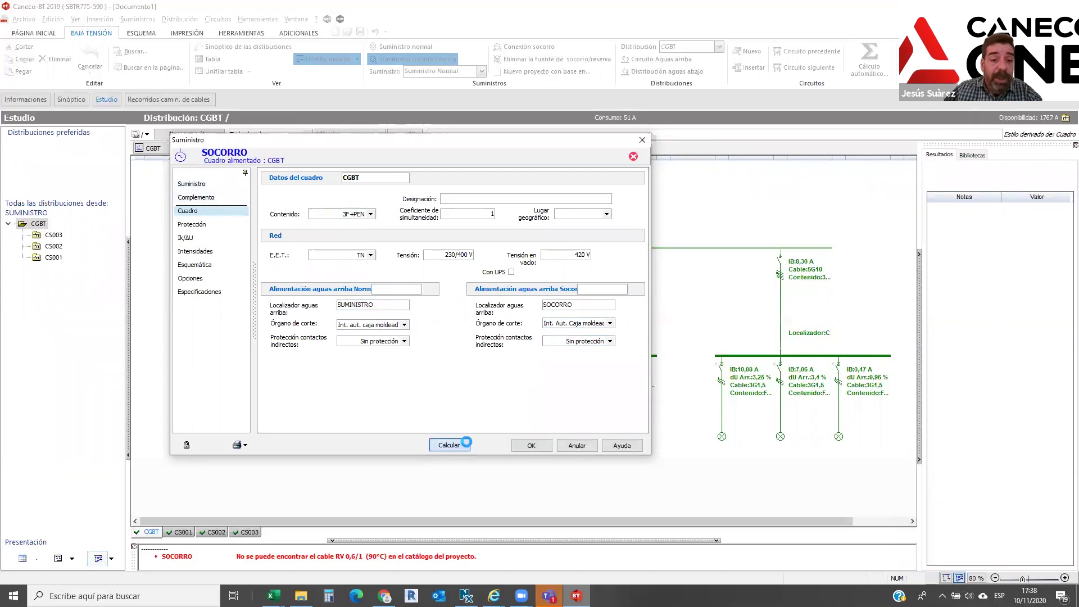
Calculate the SOCORRO supply, accept the CVS400F TM400D breaker for the board, and confirm the supply
left_click(461, 443)
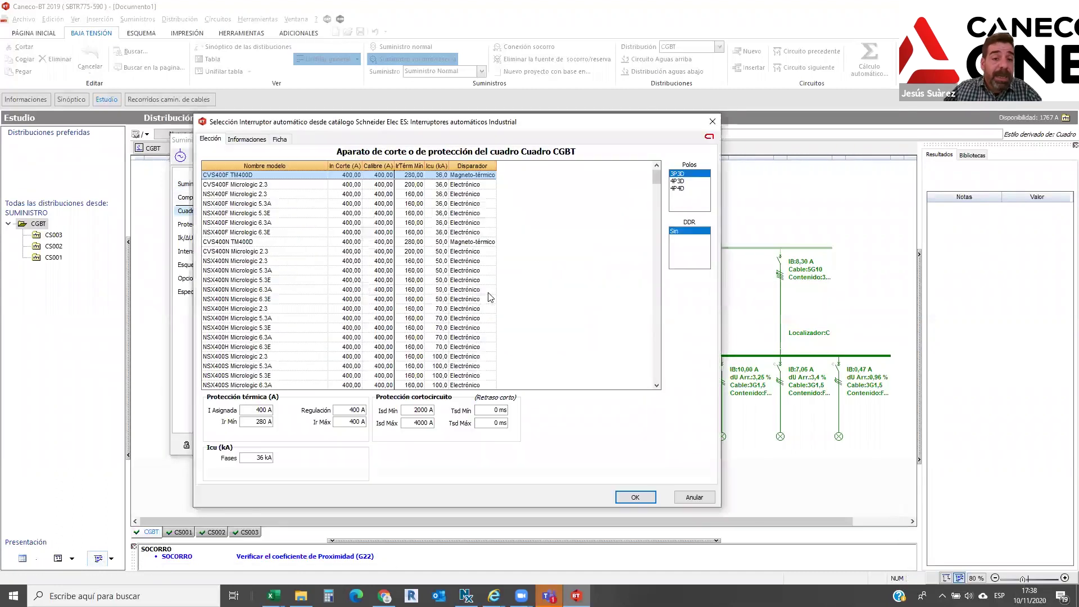
left_click(635, 497)
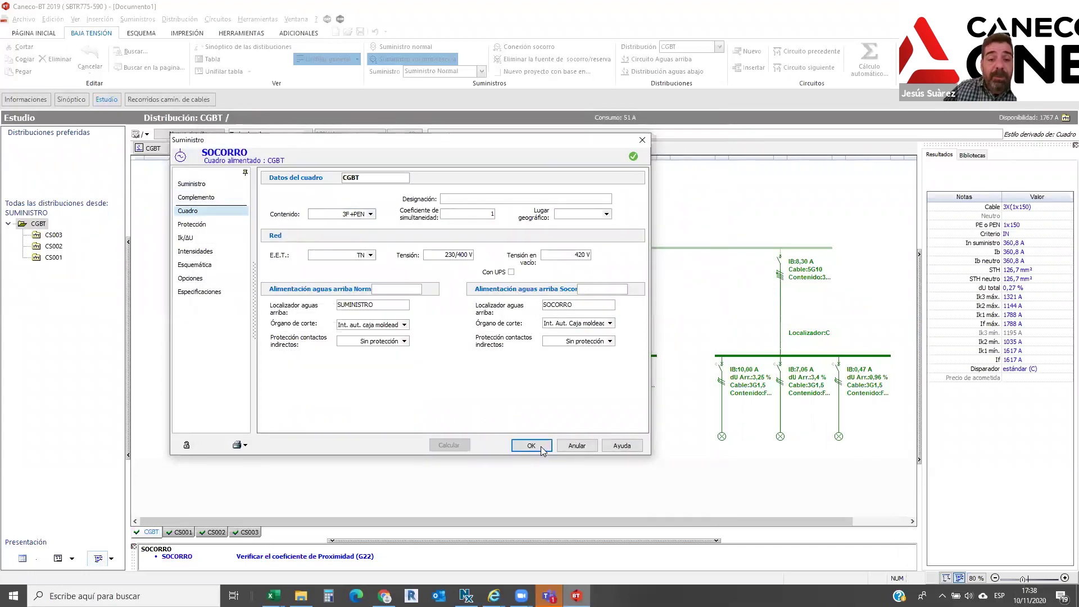
left_click(542, 447)
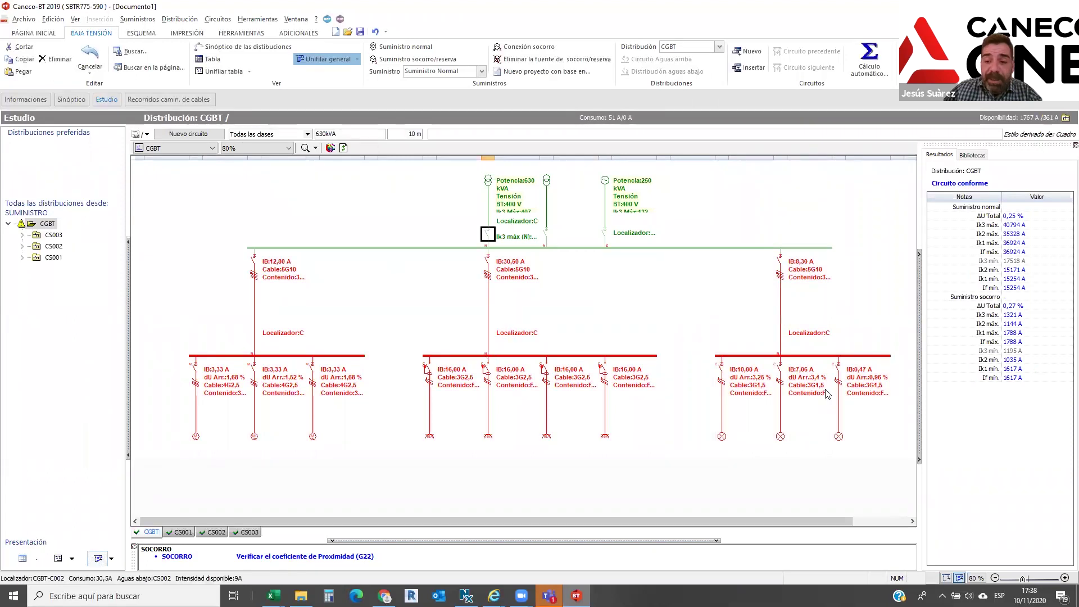
Set the Alimentación of circuit CGBT-C002 to N y S so both the normal and backup supplies feed it
left_click(1065, 578)
left_click(1064, 578)
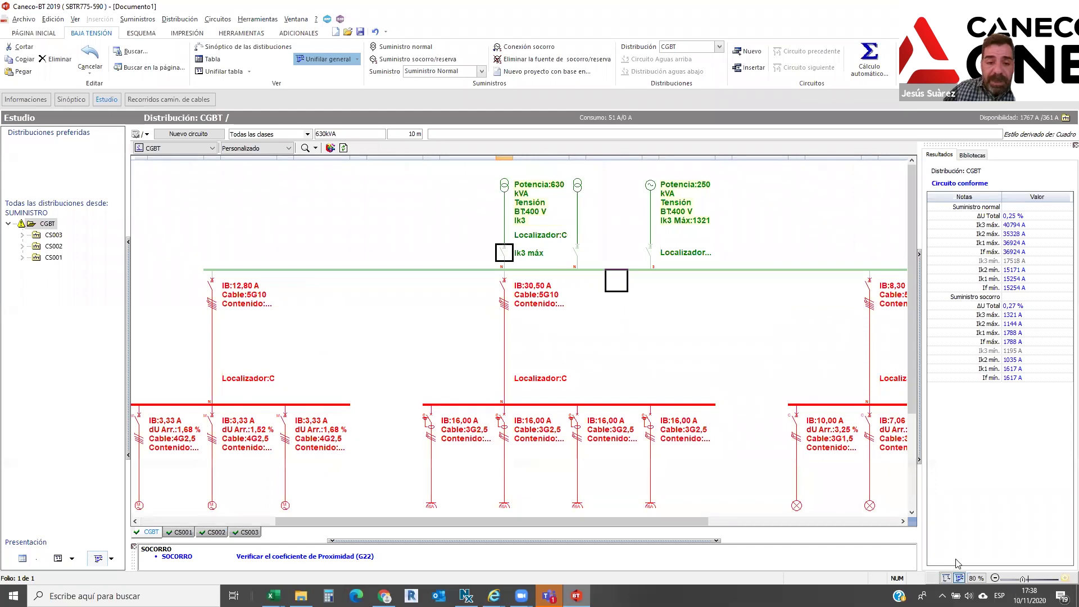
scroll(506, 431, "up", 3, "ctrl")
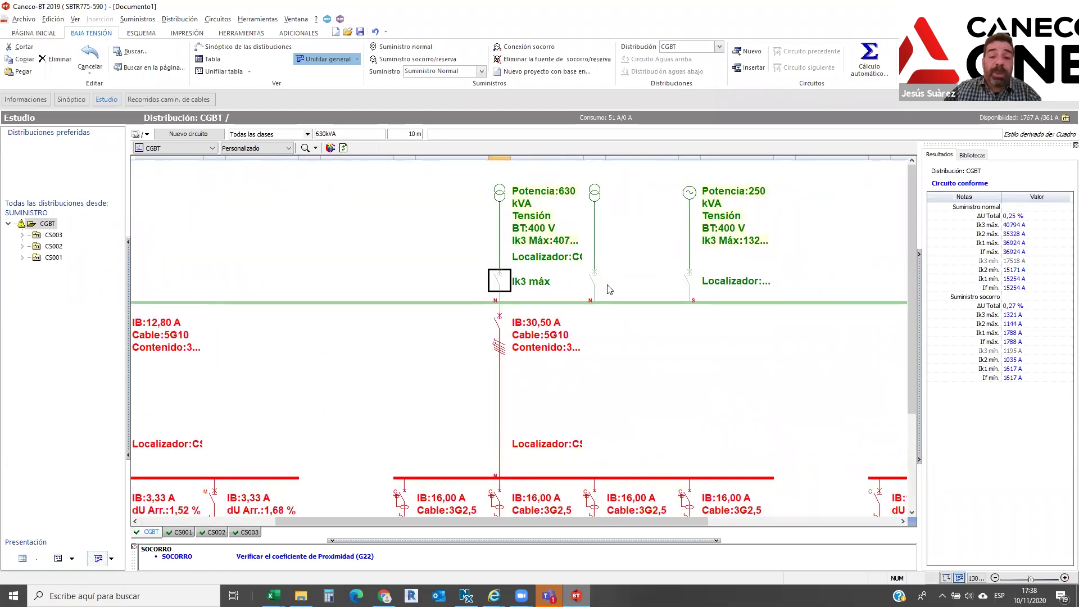
left_click(500, 422)
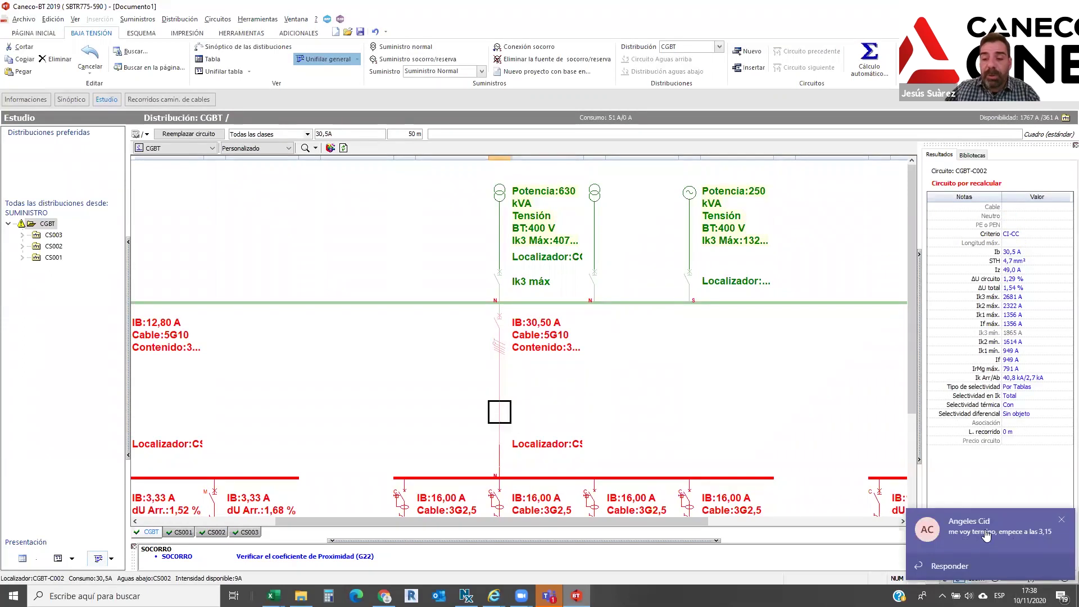
double_click(500, 416)
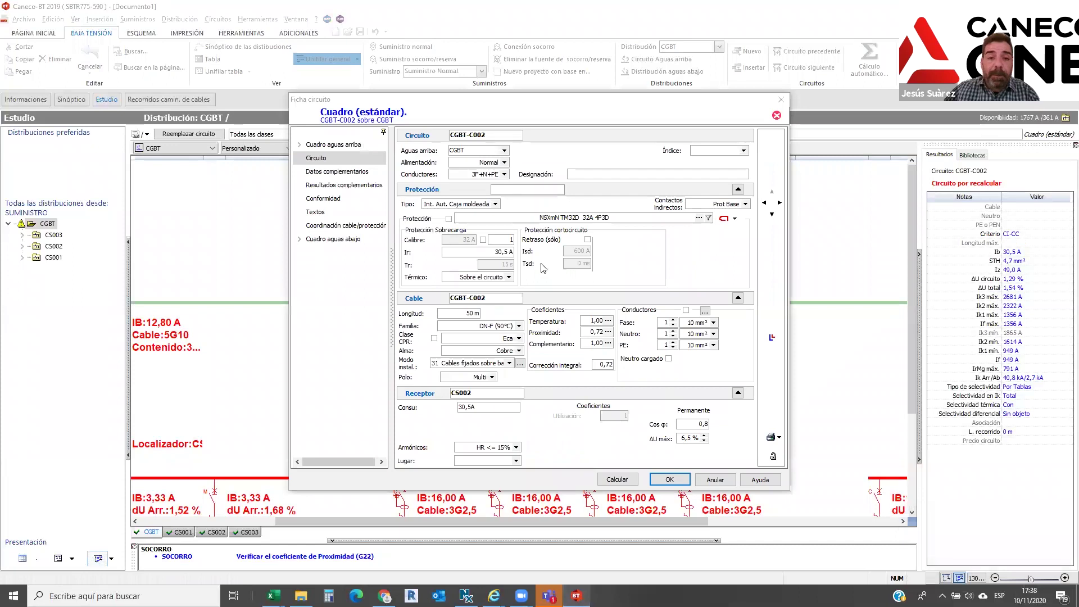
left_click(505, 162)
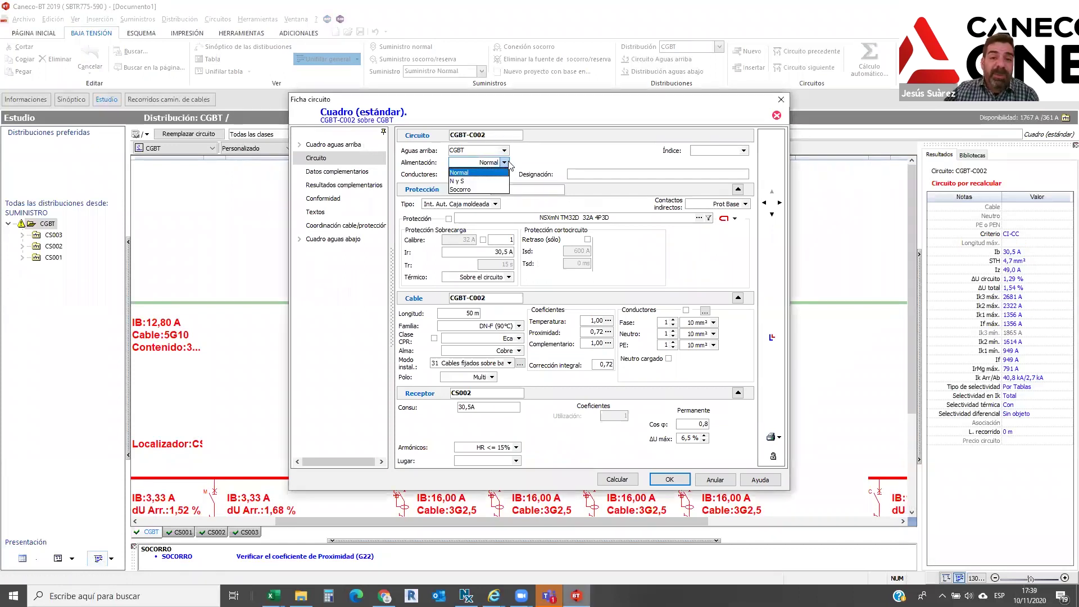
left_click(476, 181)
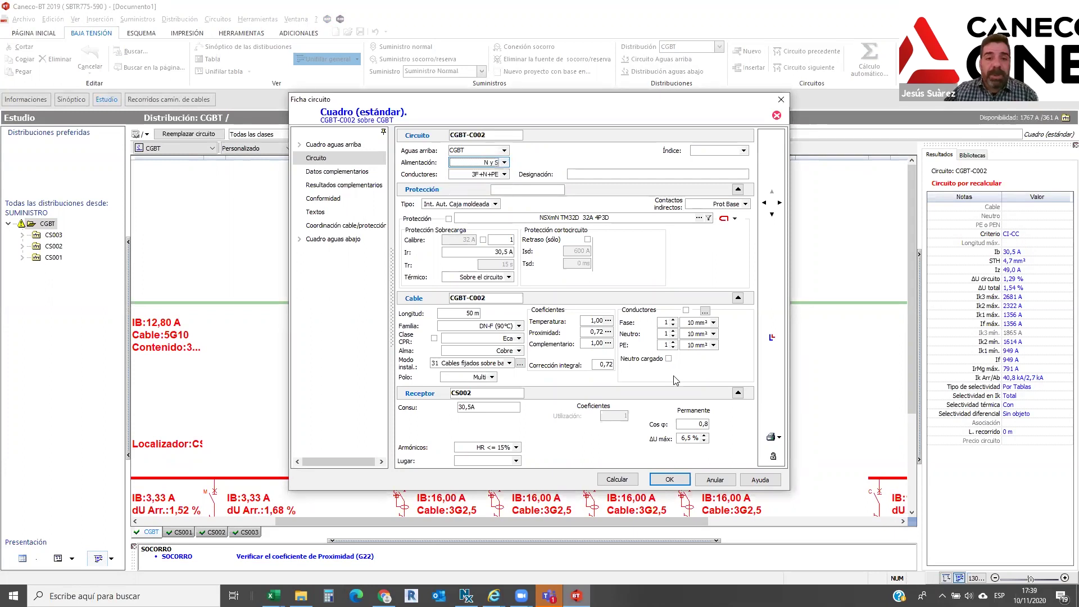
left_click(669, 479)
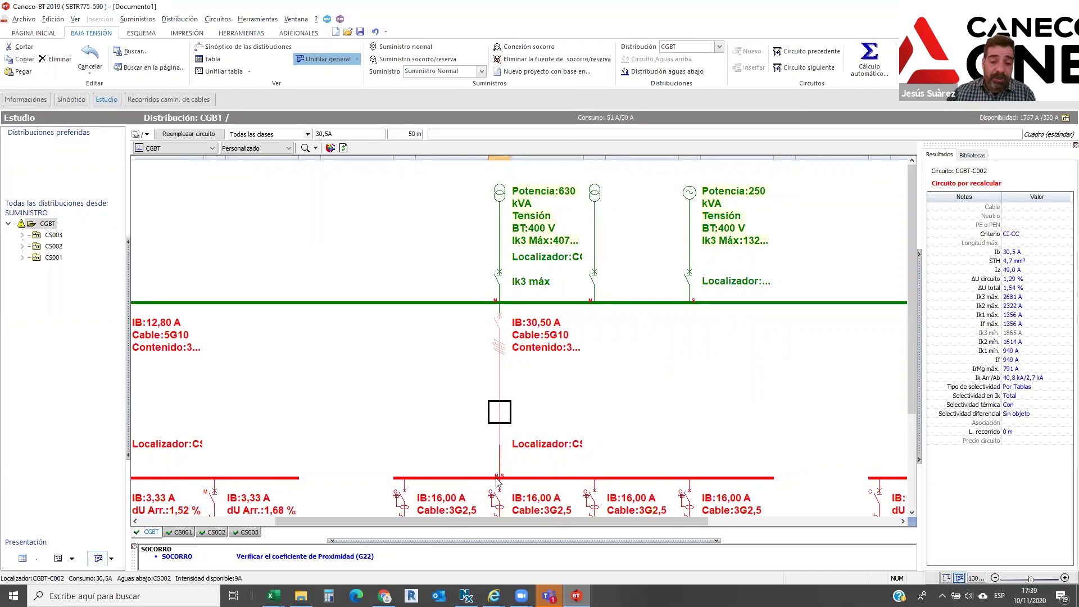
Run the Completo automatic calculation of the whole installation with Balance de potencias and Equilibrado de fase turned off
scroll(792, 413, "down", 2)
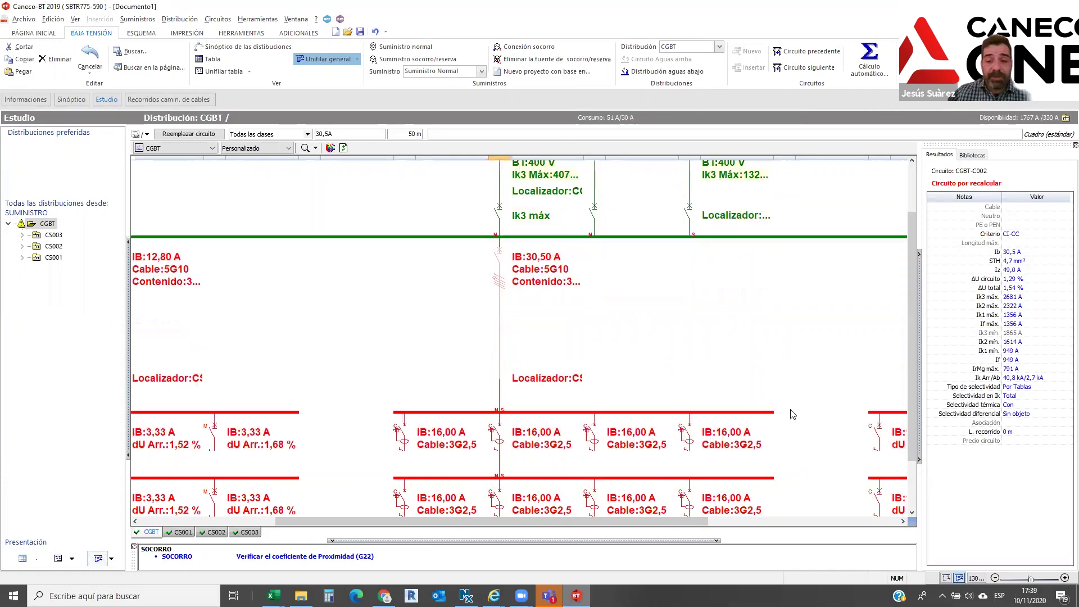
left_click(994, 579)
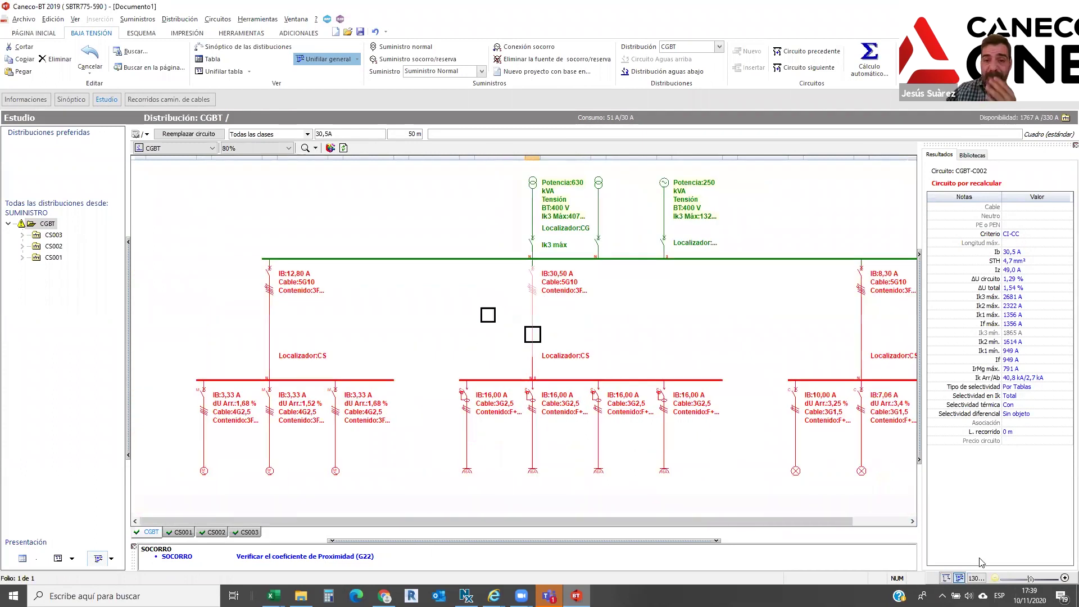
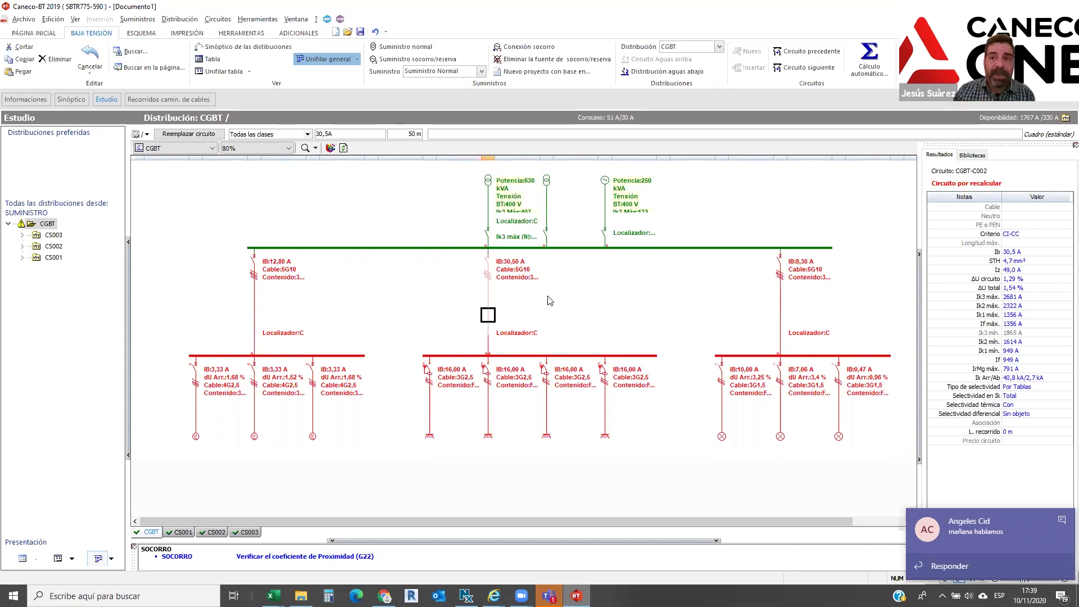
left_click(685, 324)
left_click(425, 290)
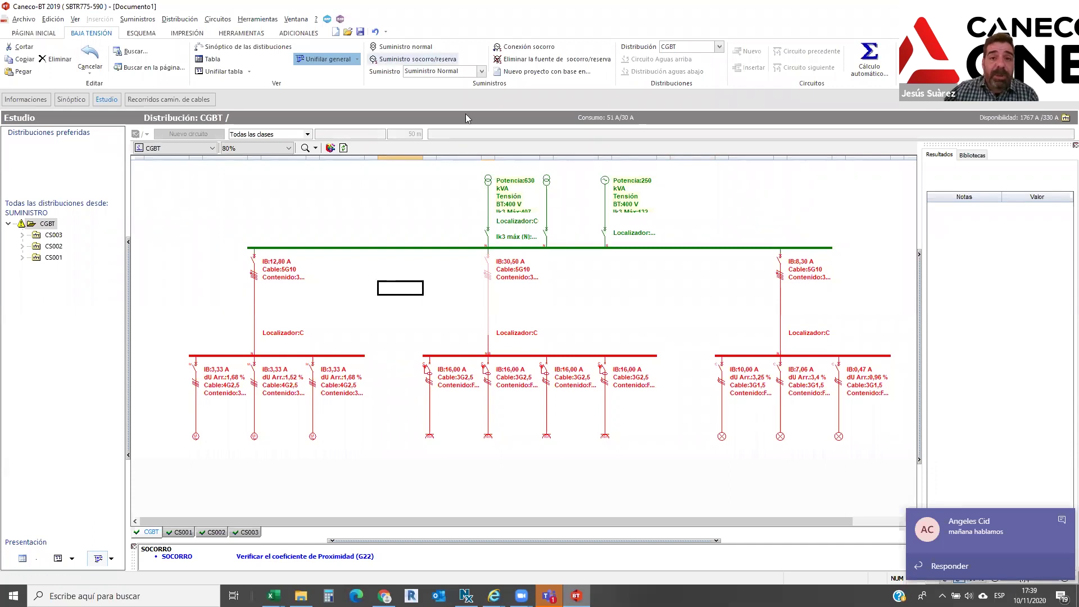
left_click(870, 56)
left_click(607, 254)
left_click(607, 266)
left_click(514, 405)
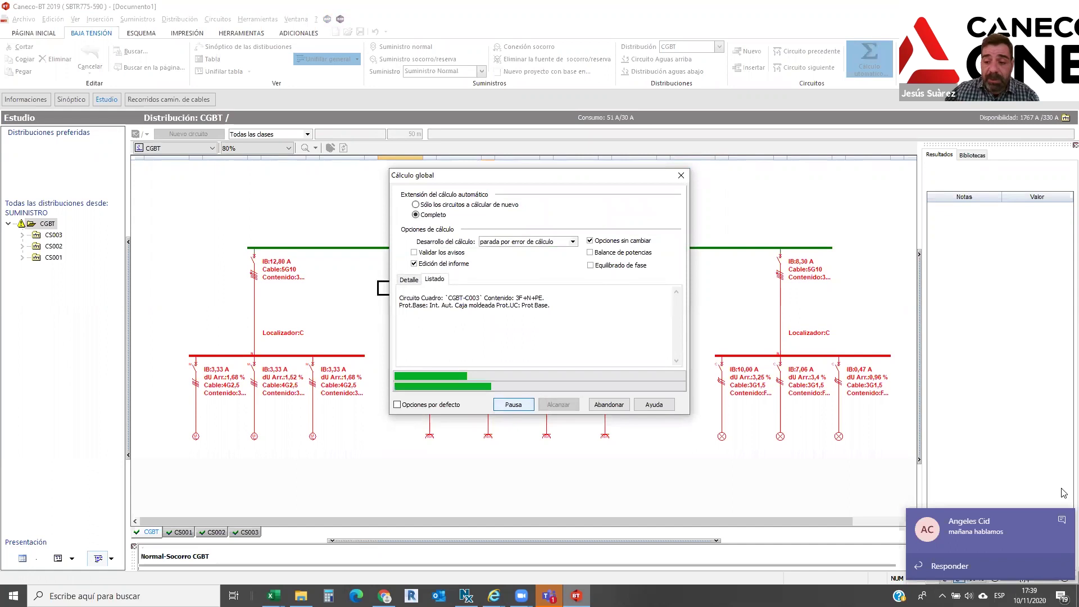
left_click(1064, 521)
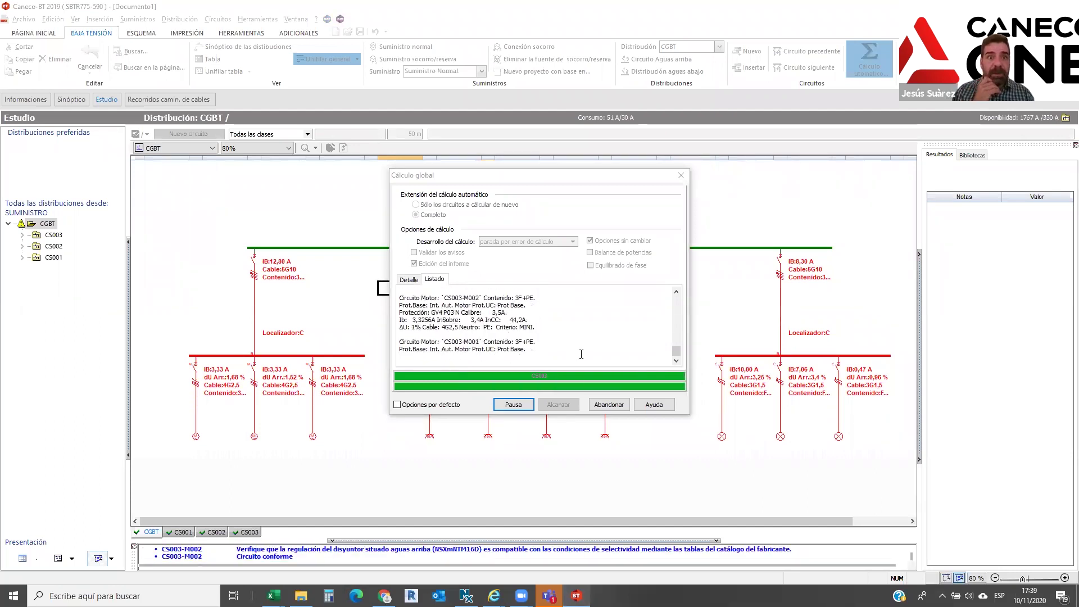
left_click(611, 298)
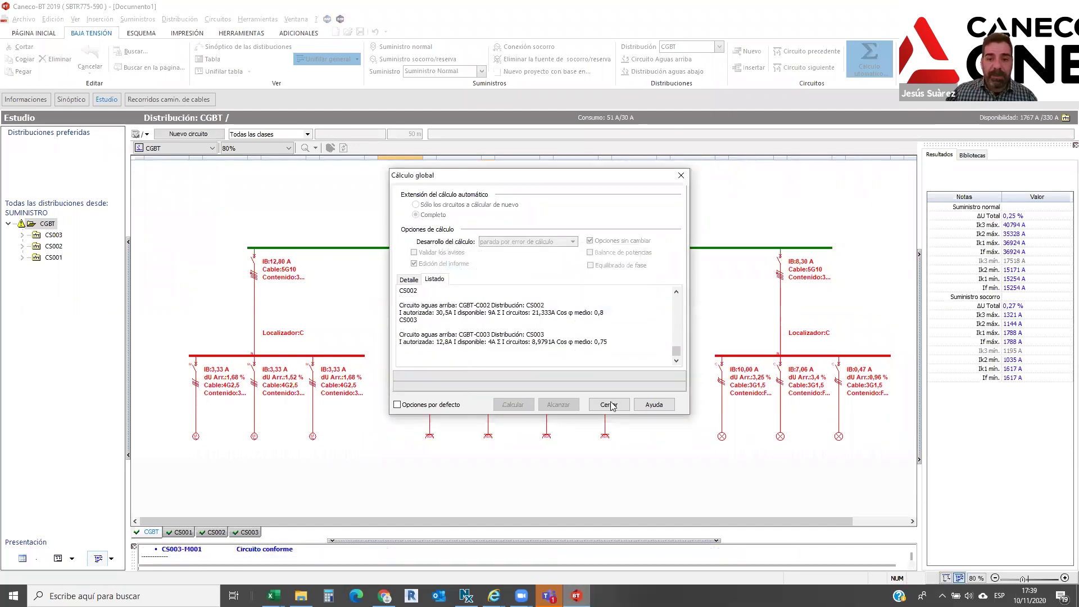
Close the finished global calculation report and return to the single-line diagram
left_click(610, 404)
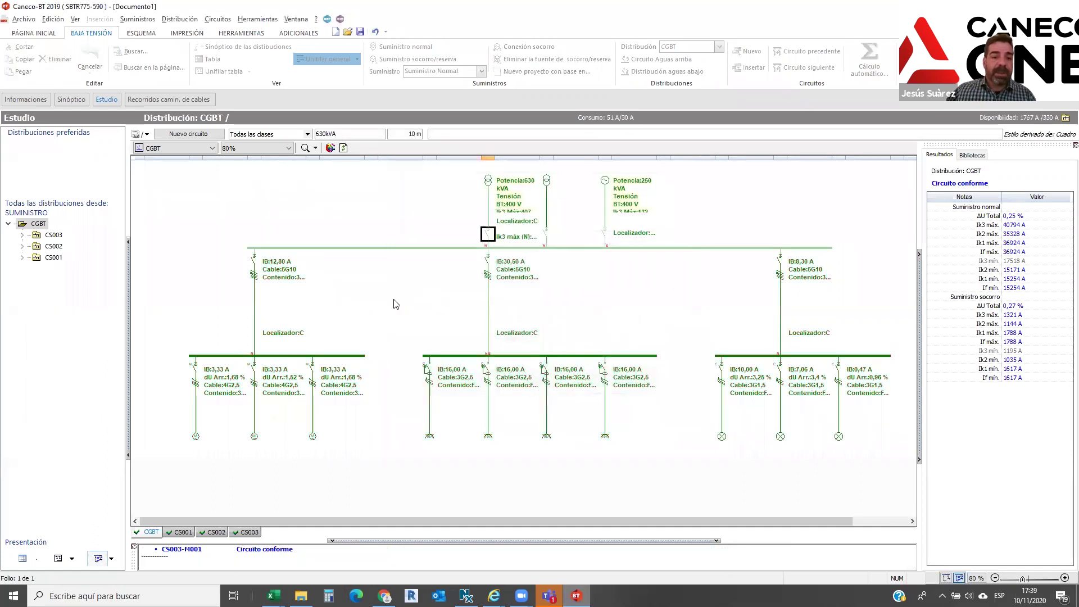
left_click(396, 304)
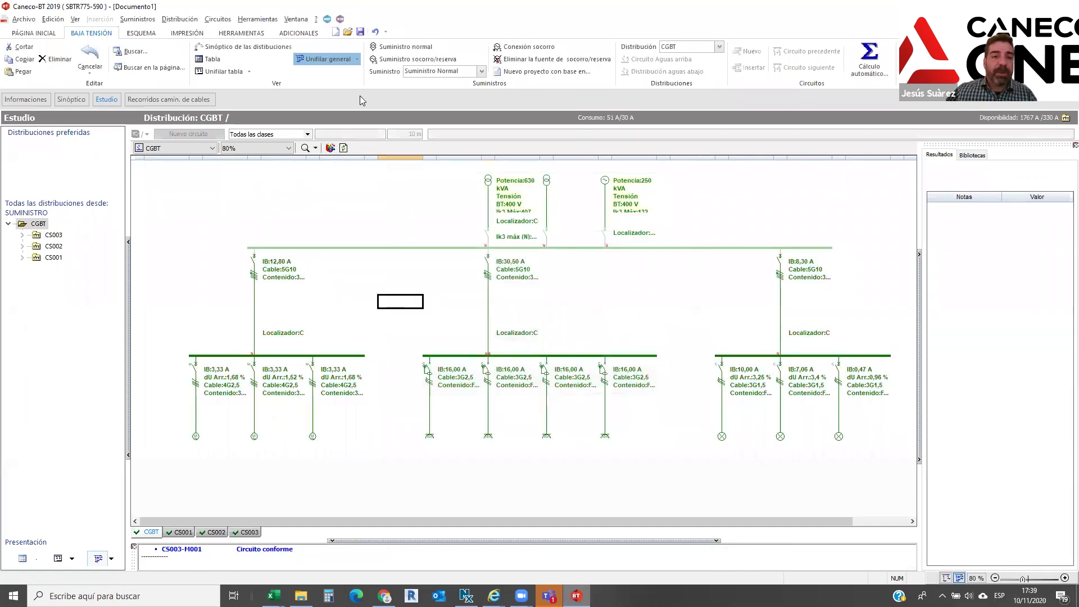
left_click(273, 21)
mouse_move(343, 289)
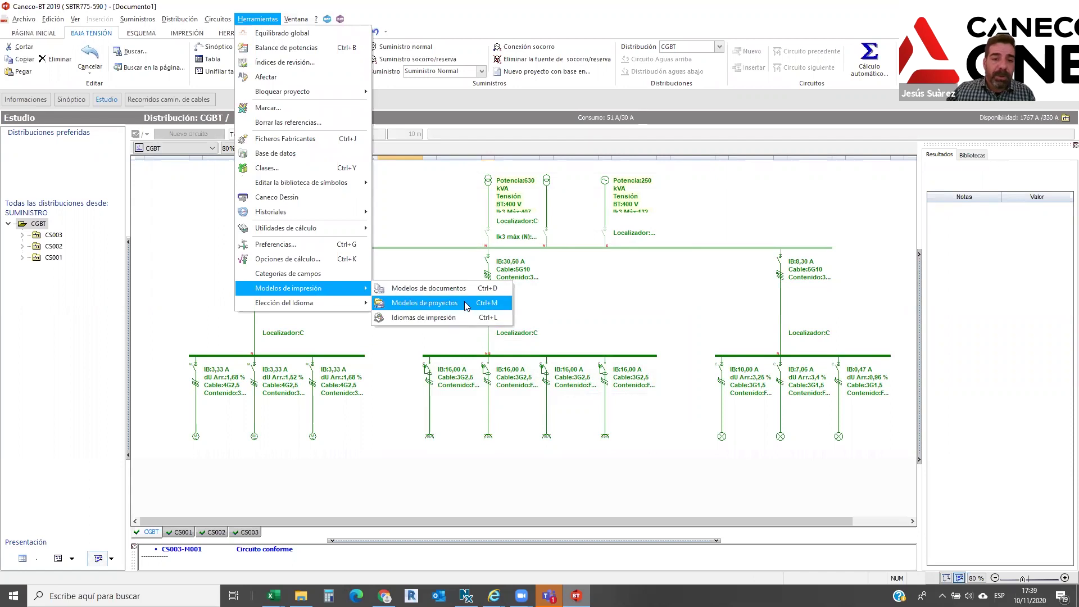
left_click(466, 304)
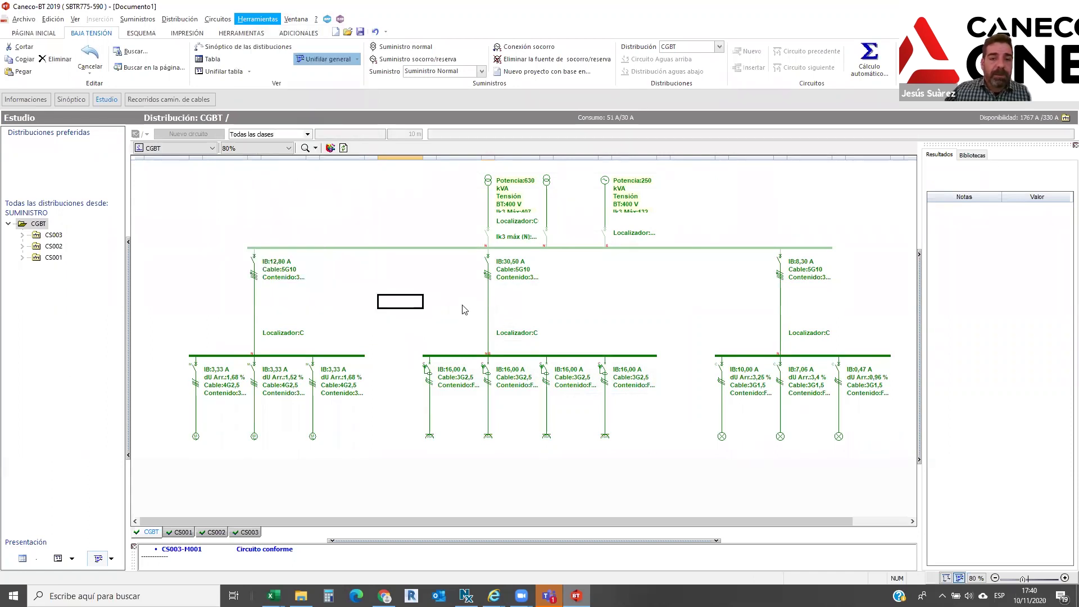
left_click(759, 135)
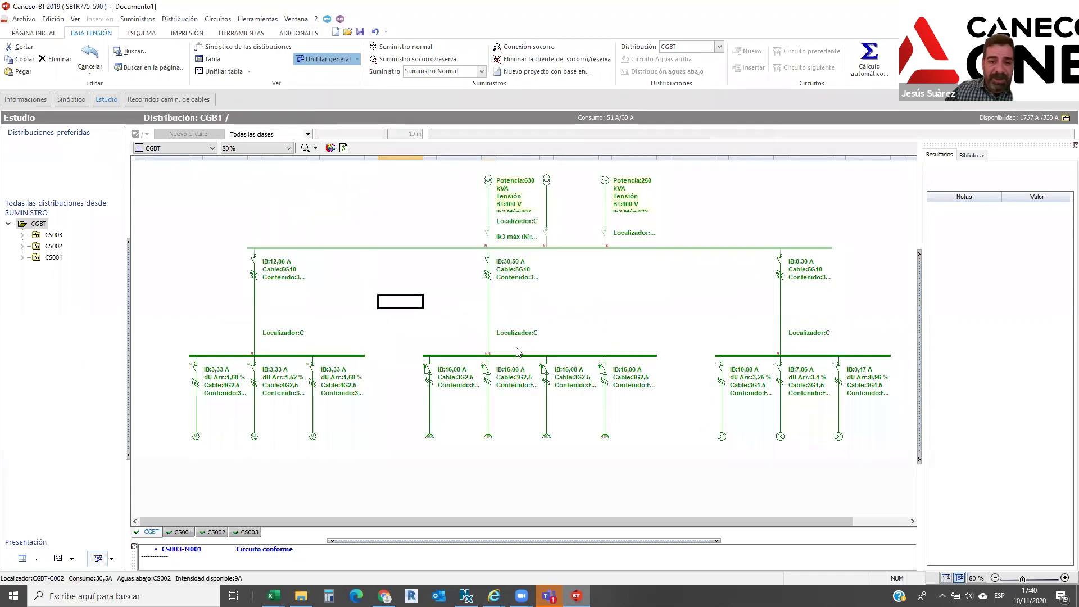
Examine the current balance and phase balancing of distribution CS002, including its Modo de cálculo options, and close it without changes
left_click(488, 328)
left_click(181, 19)
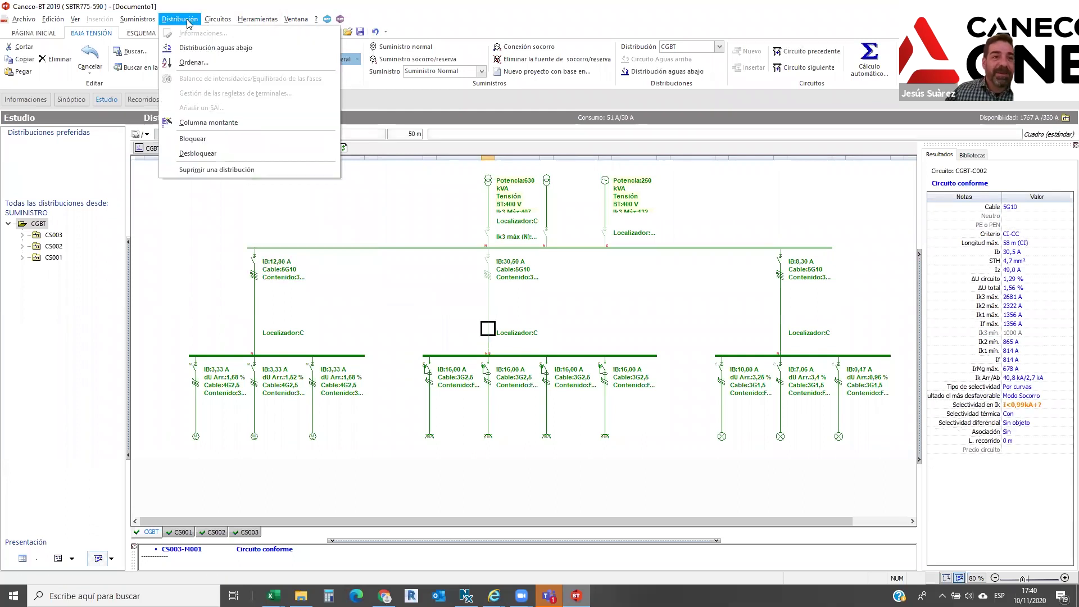
key("Escape")
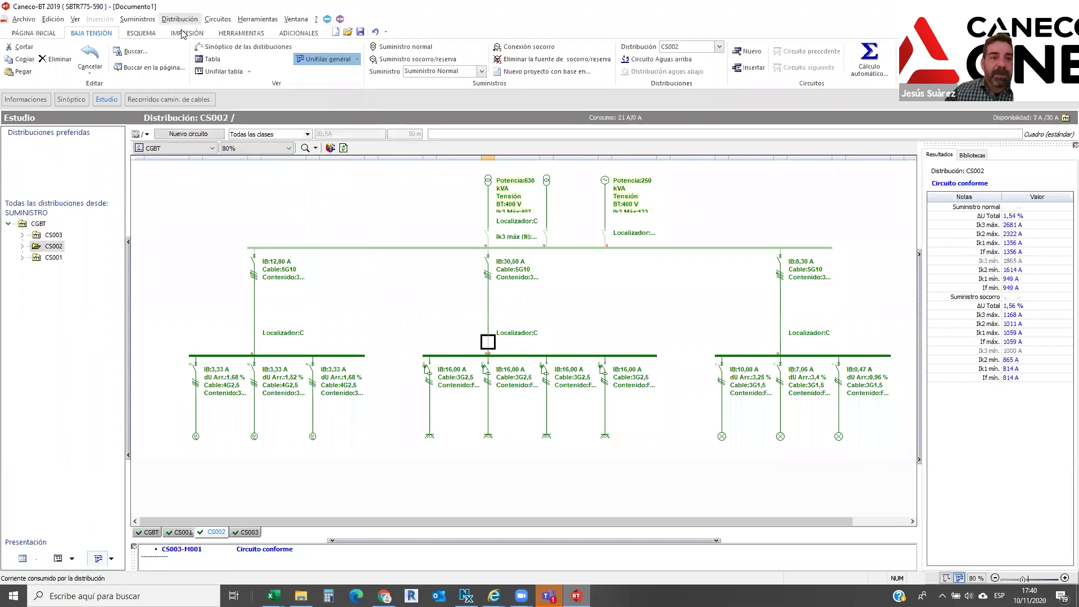
left_click(181, 19)
left_click(212, 63)
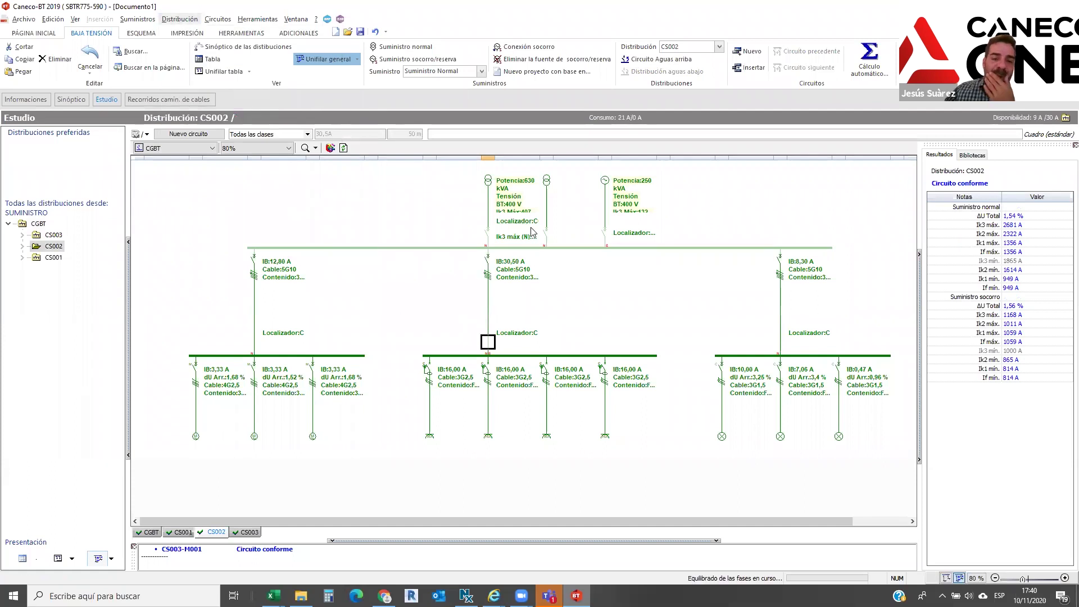
left_click(714, 481)
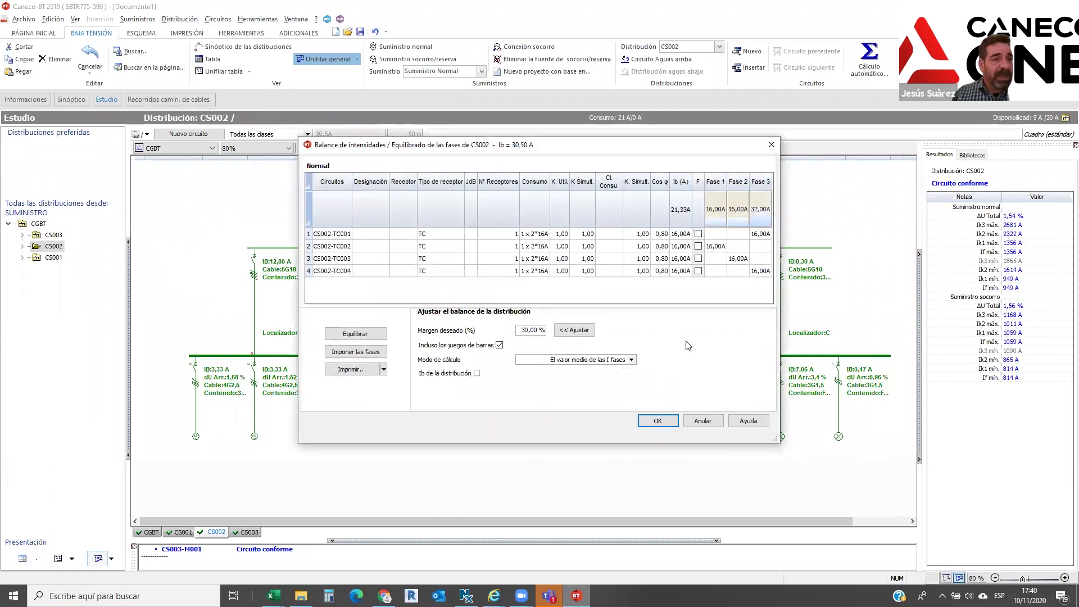
left_click(632, 360)
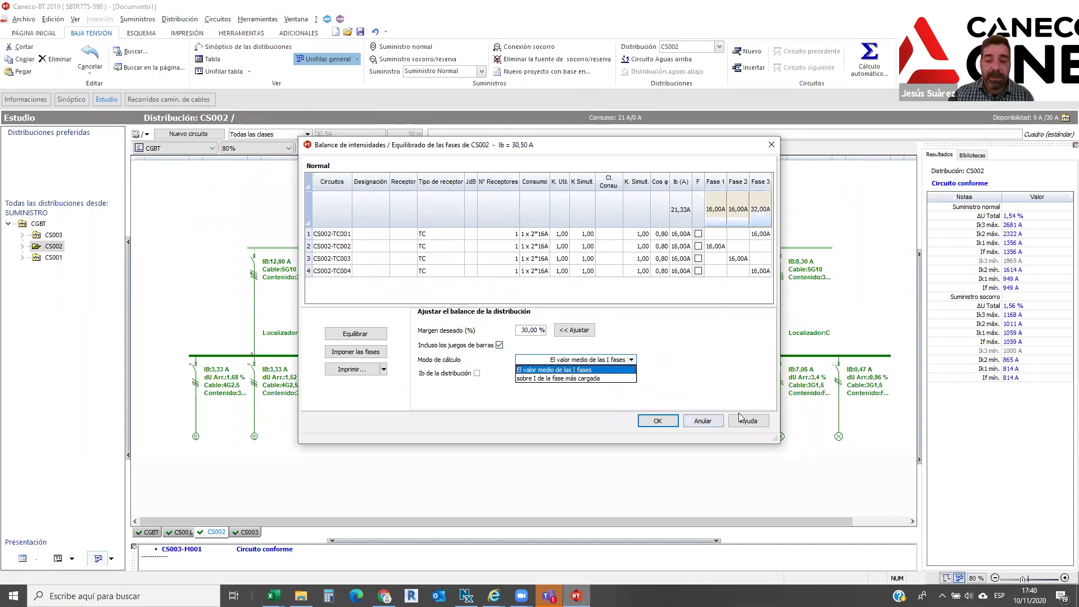
left_click(771, 144)
left_click(772, 145)
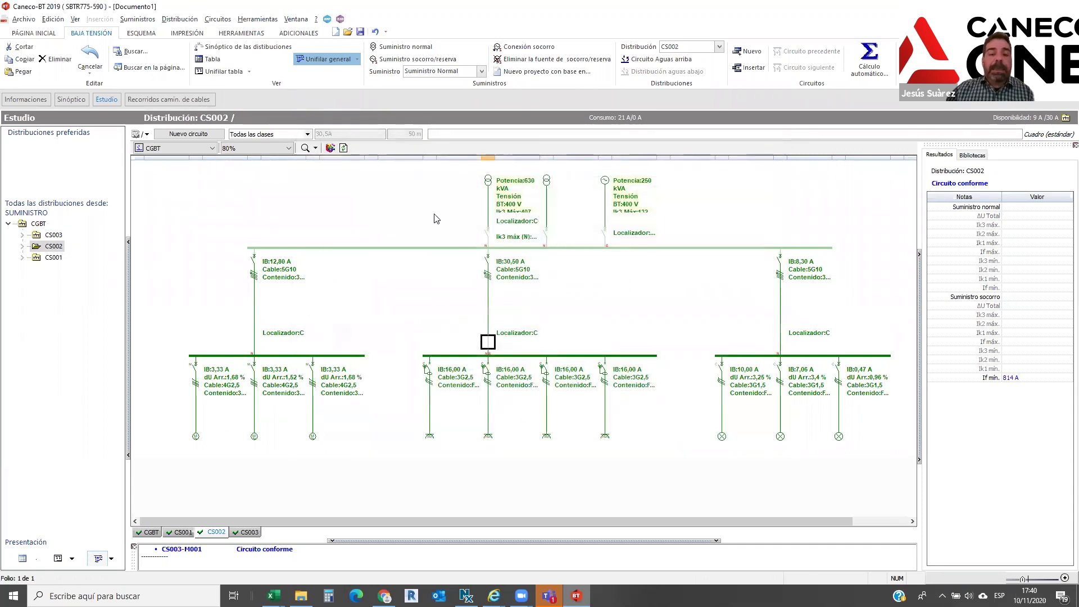
Create a new print project named COGITI in the project print models and select it
left_click(258, 19)
mouse_move(337, 288)
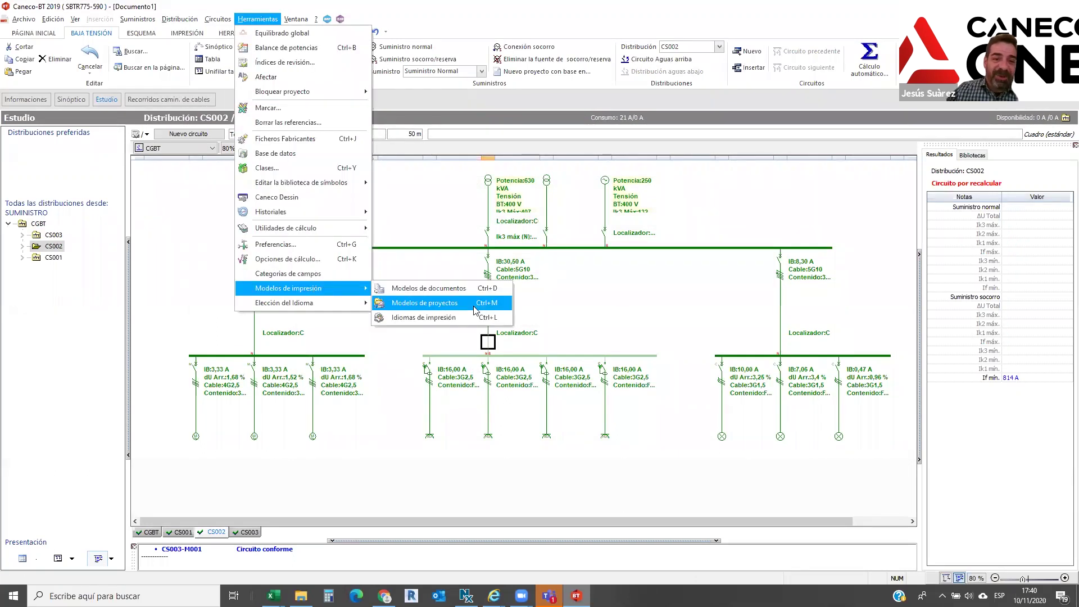
left_click(475, 308)
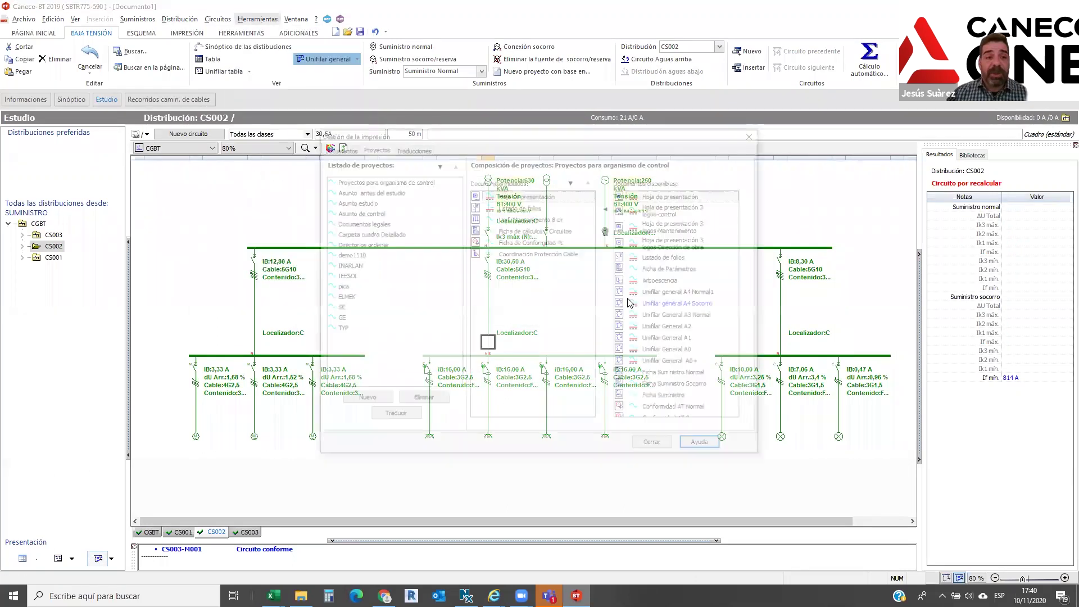
left_click_drag(741, 209, 732, 360)
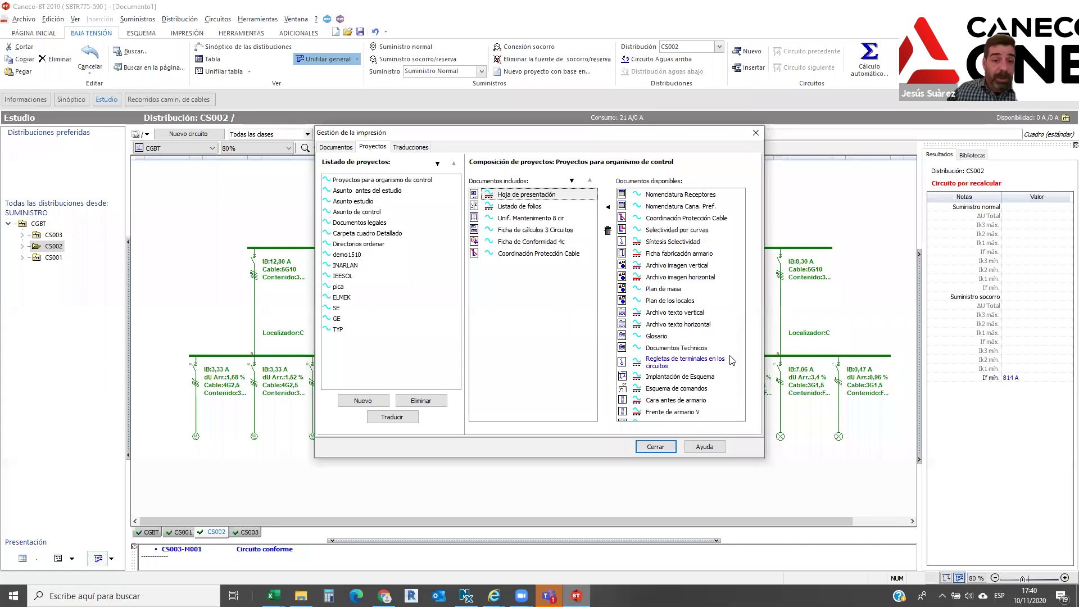
left_click(374, 403)
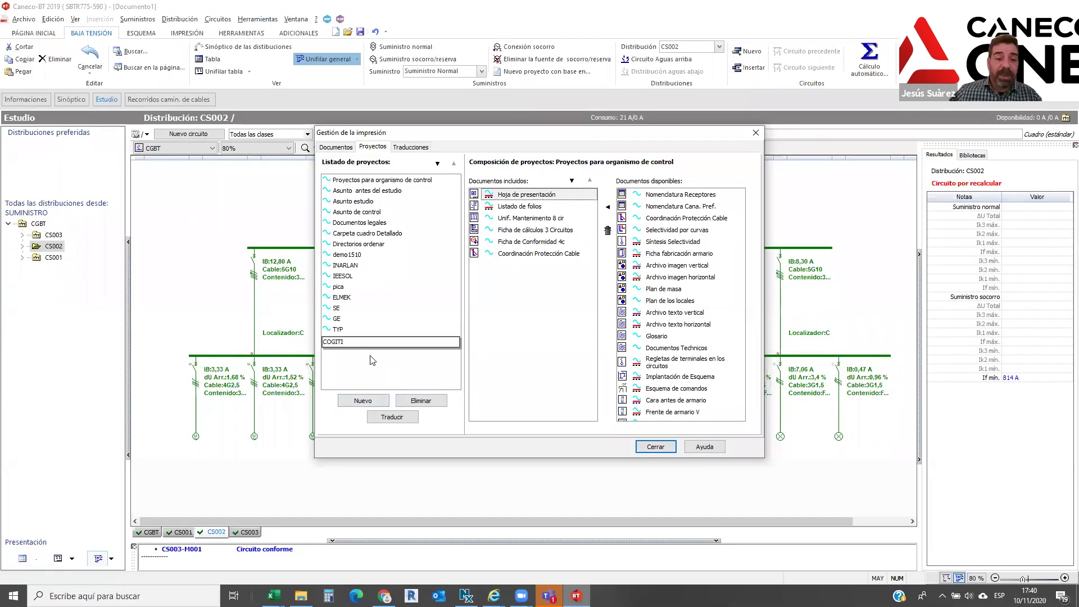
key("Return")
left_click(411, 341)
Add Hoja de presentación, Listado de folios and Unifilar general A4 Normal1 to the COGITI project's included documents
left_click_drag(742, 315, 741, 194)
left_click(730, 194)
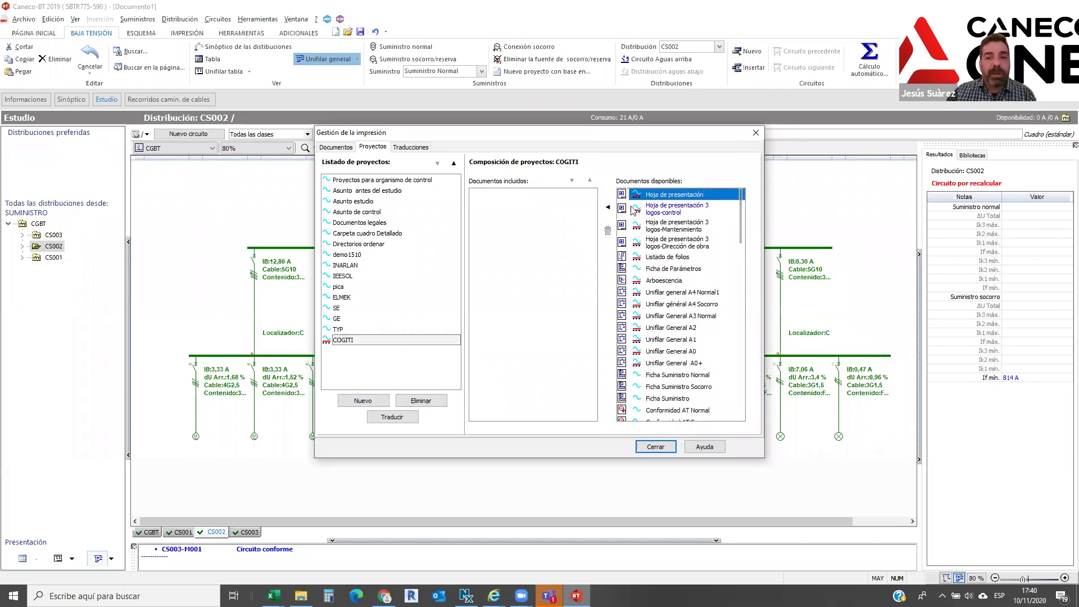
left_click(609, 207)
left_click(661, 257)
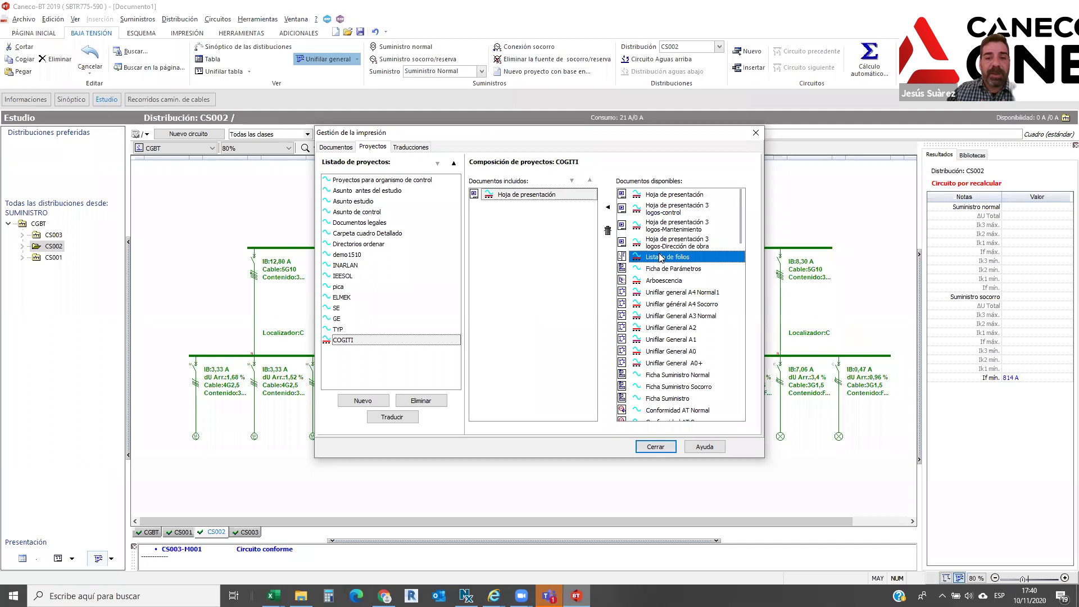
left_click(608, 208)
left_click(675, 294)
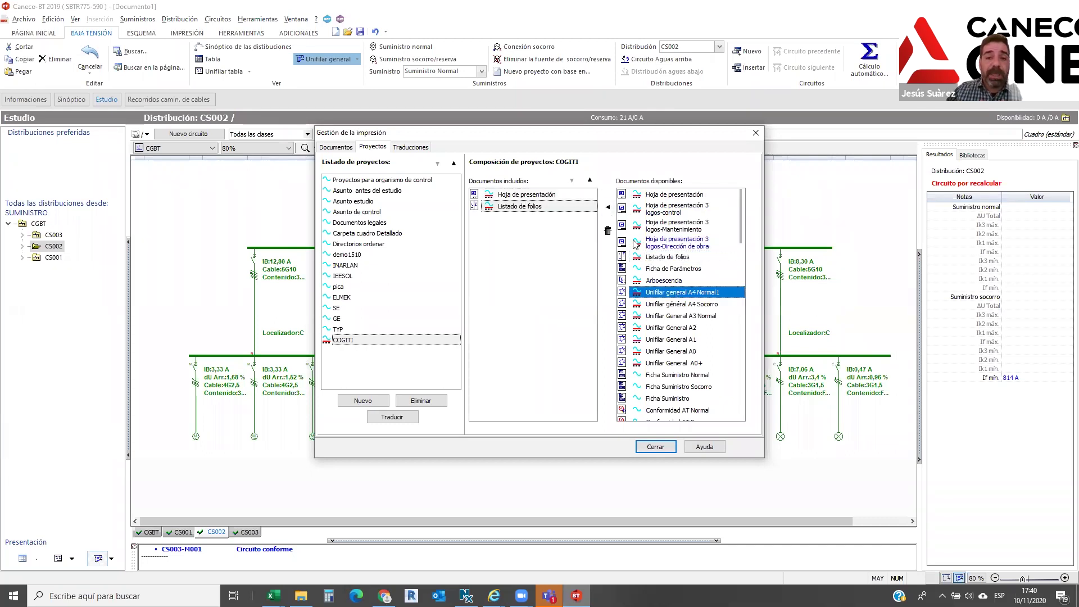
left_click(609, 209)
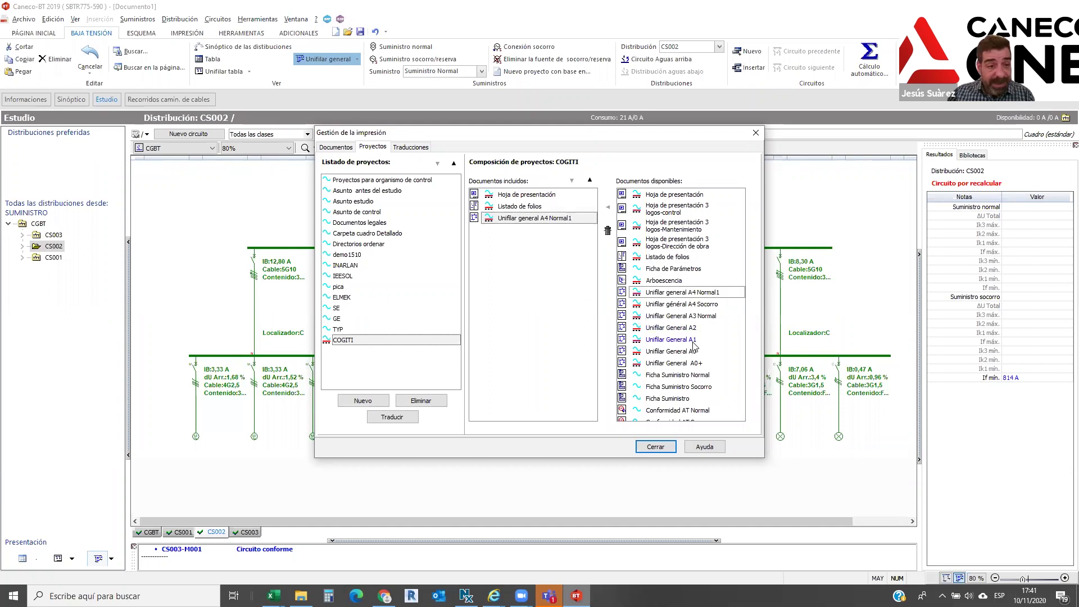
Add Ficha Suministro Normal, Ficha Suministro Socorro and Ficha de cálculos 1 Circuito to the COGITI project
scroll(695, 346, "down", 1)
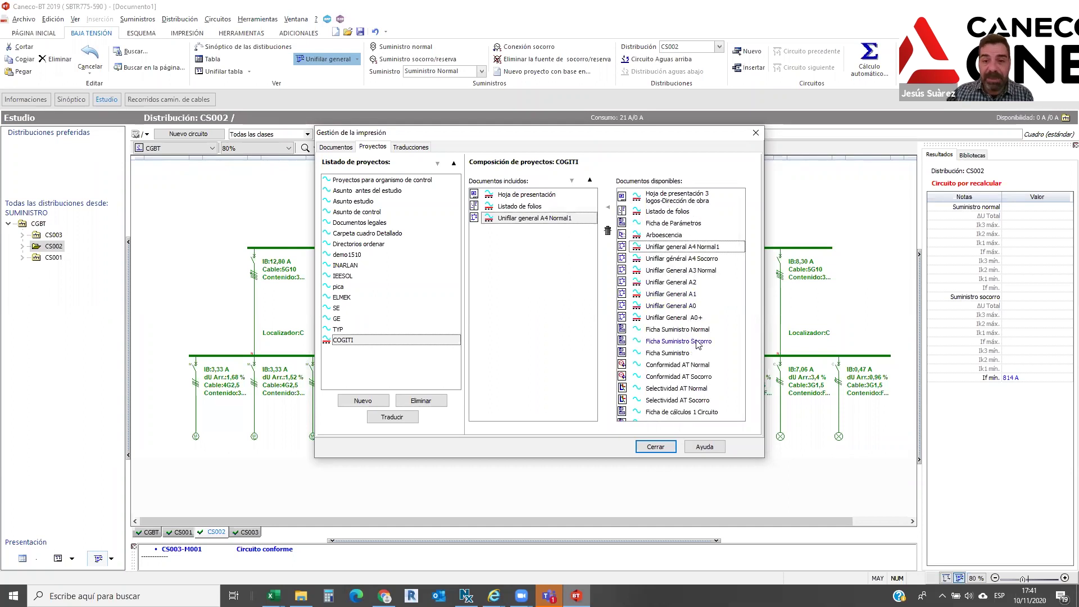
left_click(690, 329)
double_click(689, 330)
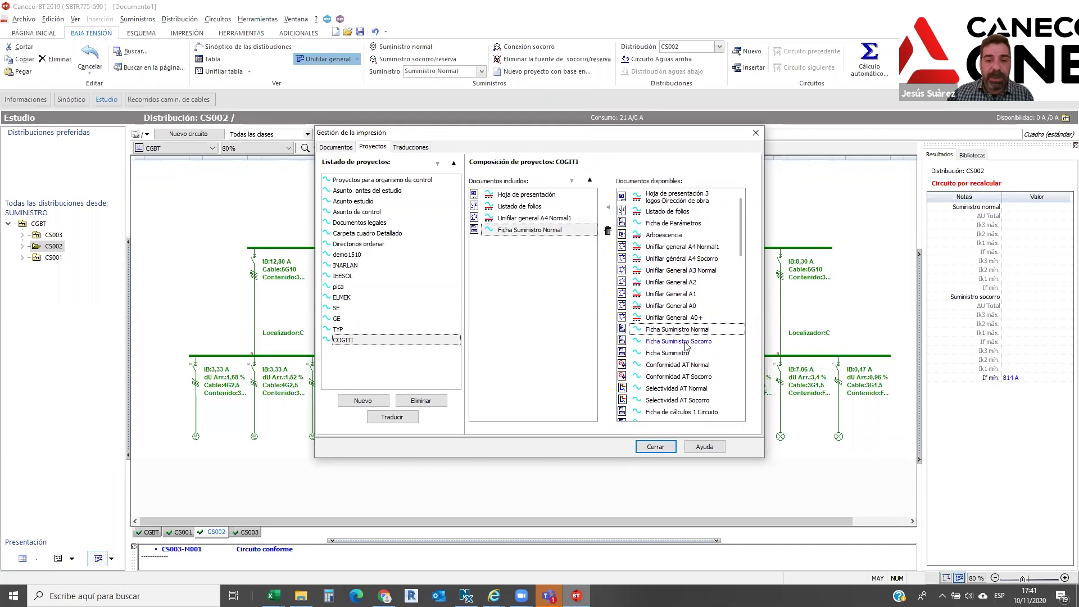
left_click(685, 341)
double_click(685, 343)
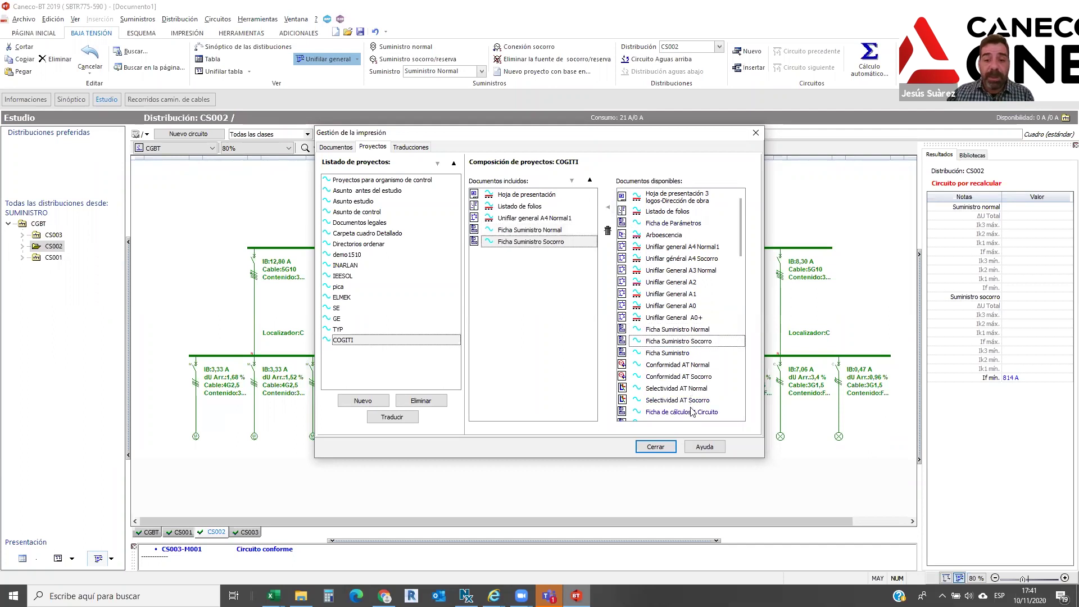
left_click(692, 412)
left_click(607, 207)
Add Libreta de apuntes de cables and Lista de circuitos to the COGITI project
left_click_drag(741, 230, 737, 303)
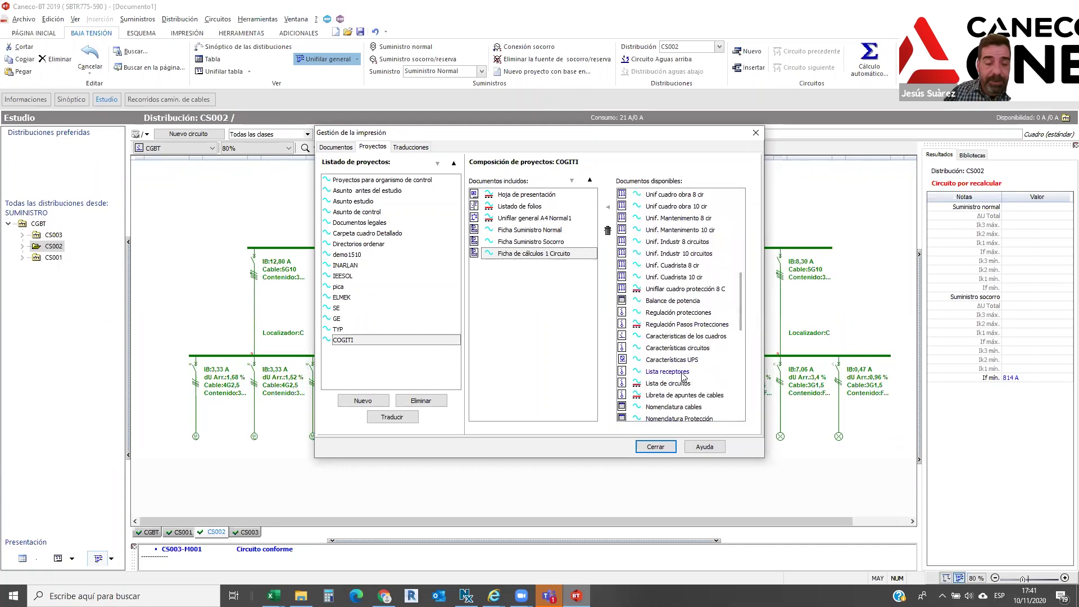
left_click(703, 396)
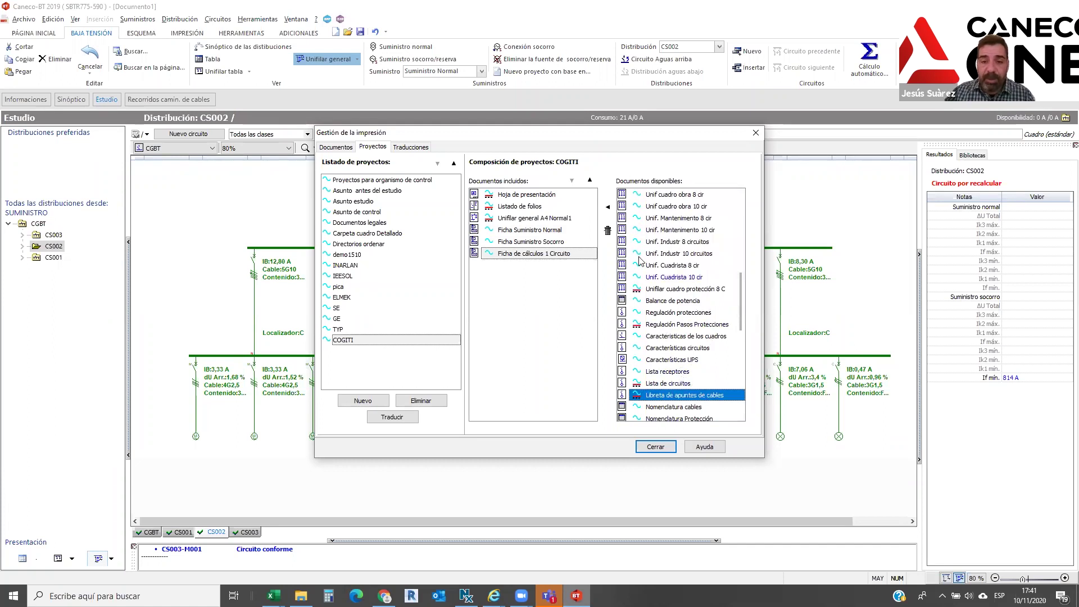
left_click(610, 207)
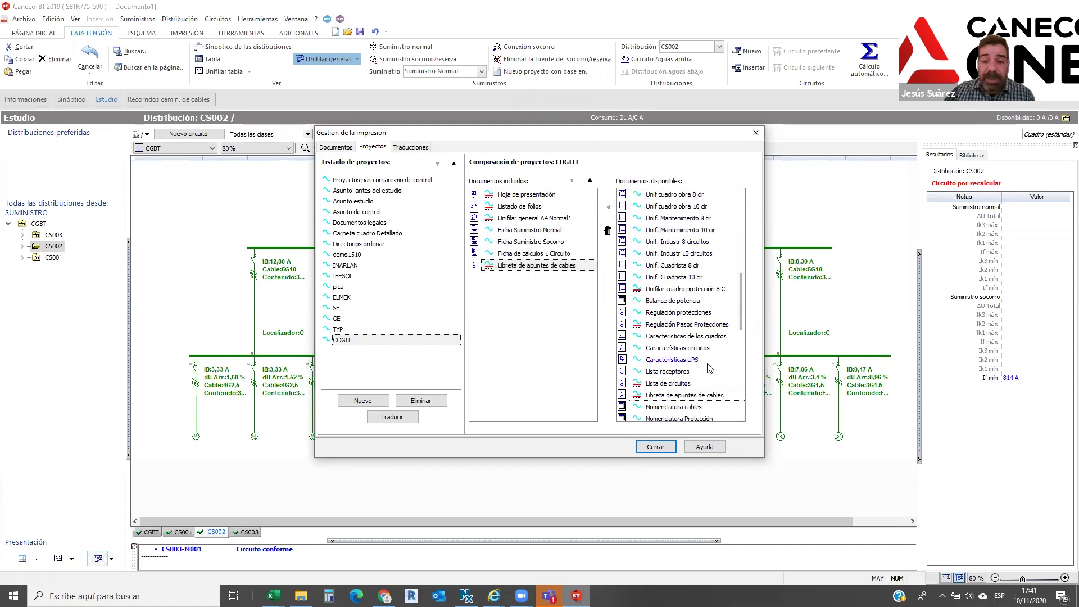
left_click(680, 386)
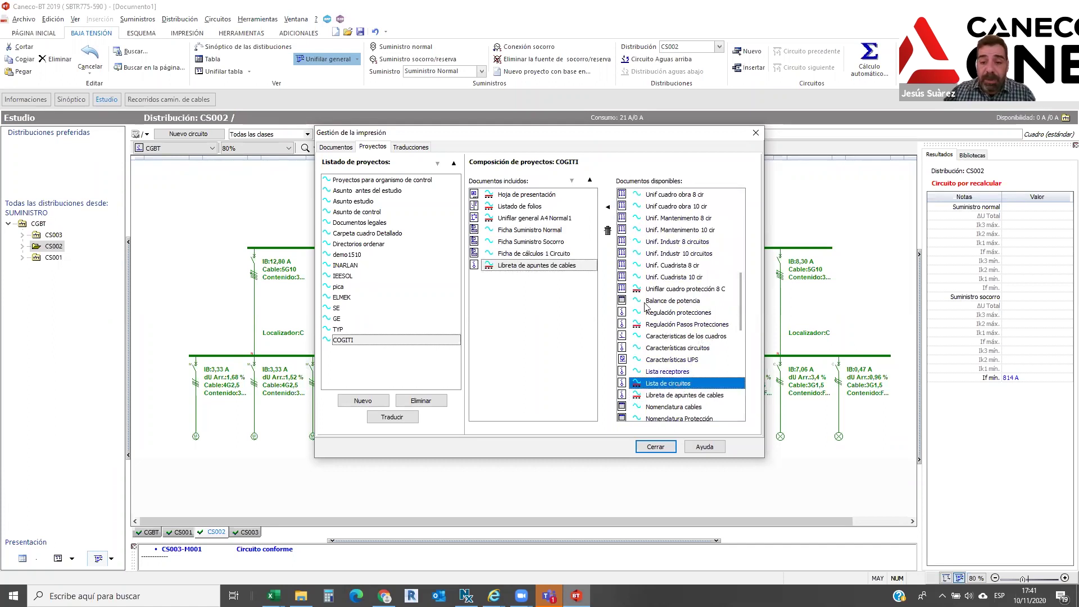
left_click(610, 208)
Add Coordinación Protección Cable and Selectividad por curvas to the COGITI project, then close the print management
left_click_drag(742, 307, 740, 332)
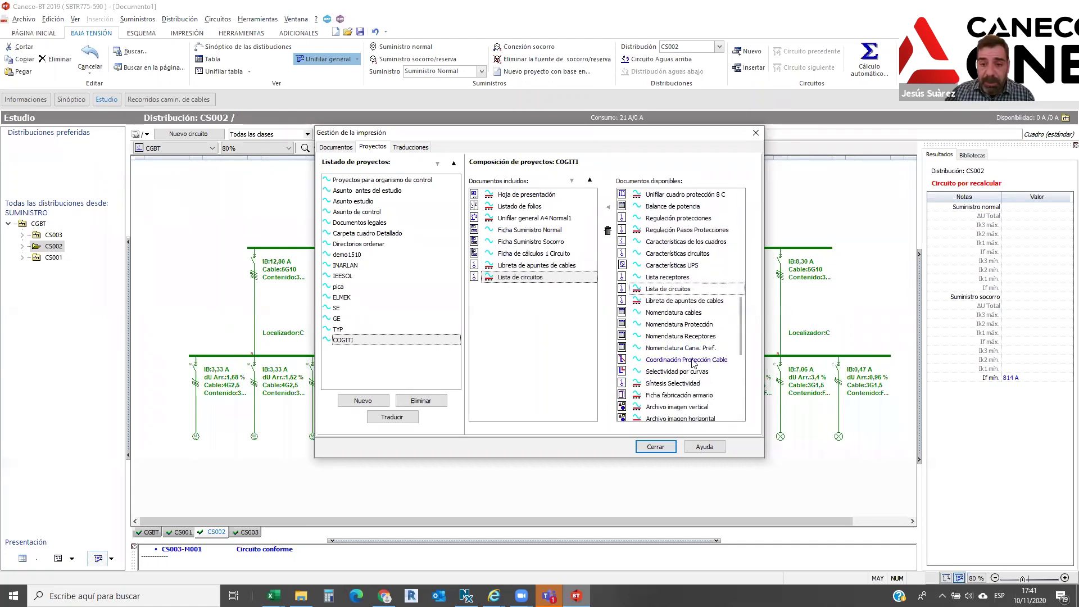
left_click(694, 360)
left_click(610, 209)
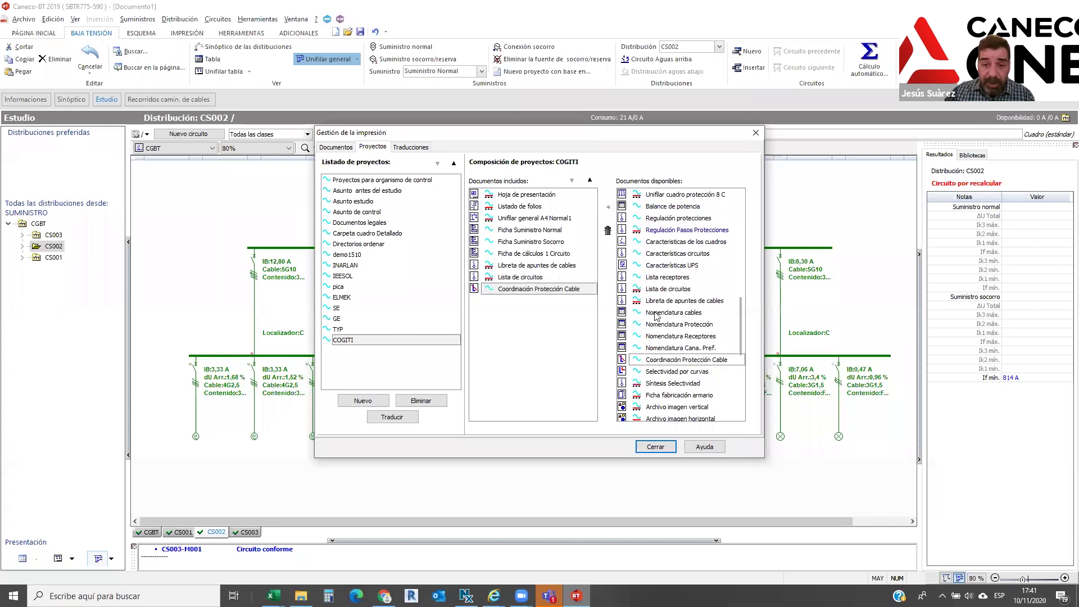
left_click(666, 374)
left_click(609, 207)
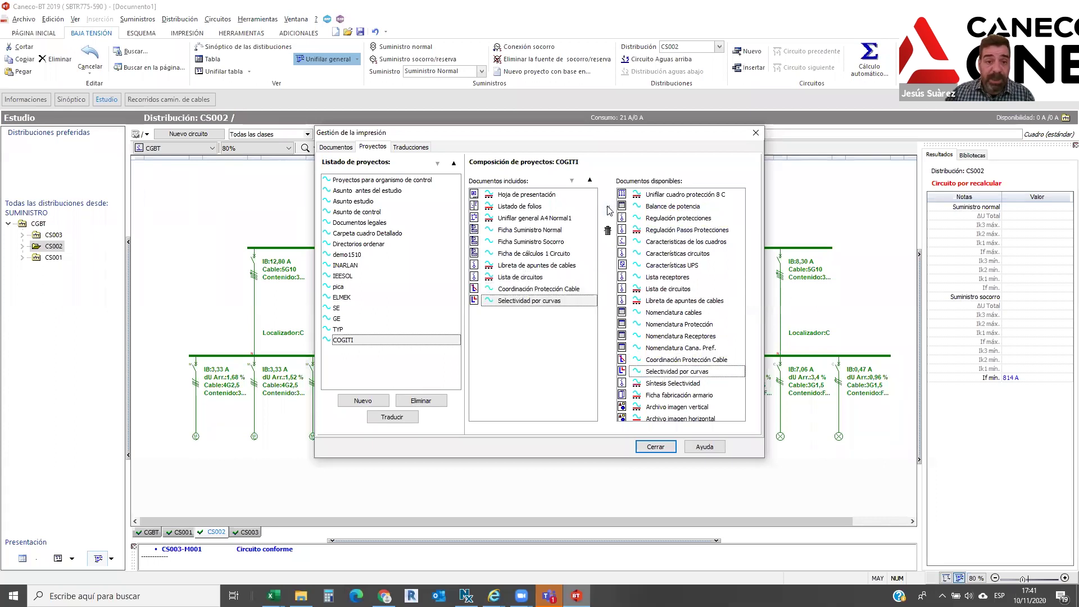
left_click(658, 449)
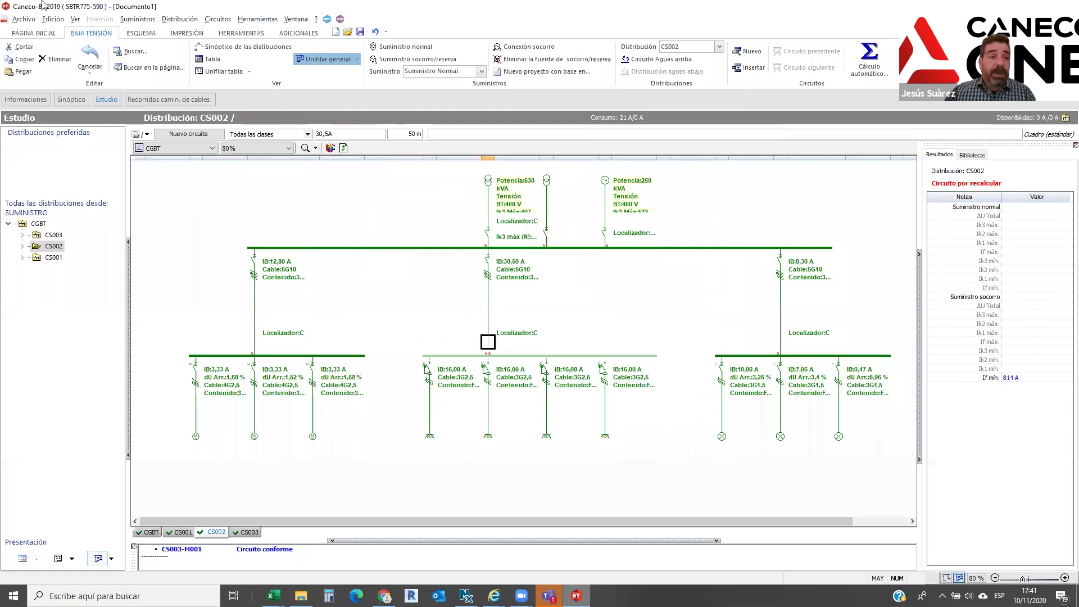
Start a graphic export of the study and choose the COGITI project as the content to export
left_click(23, 20)
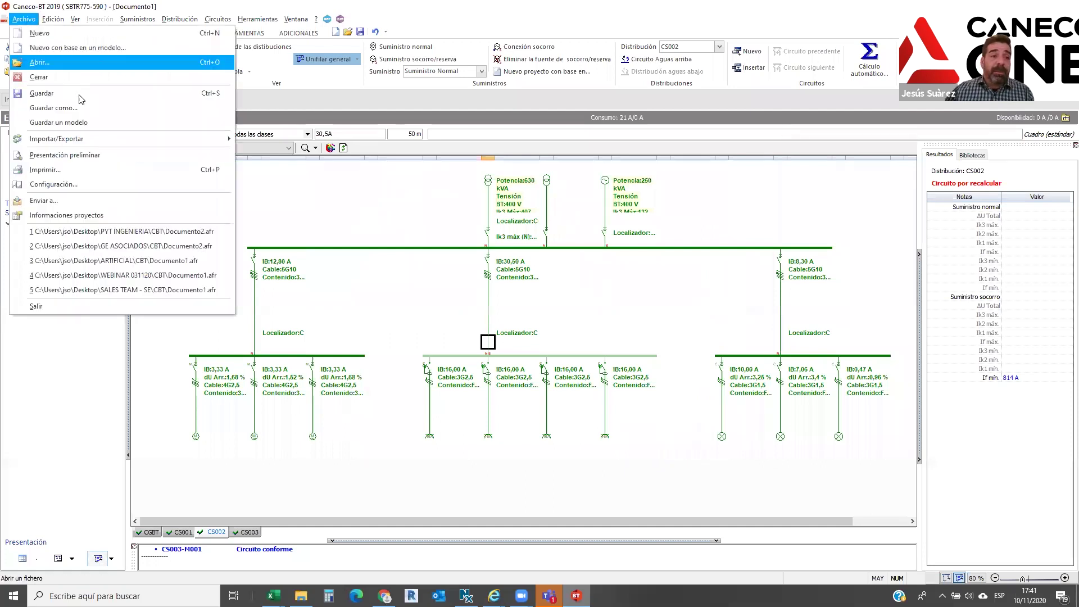
mouse_move(88, 145)
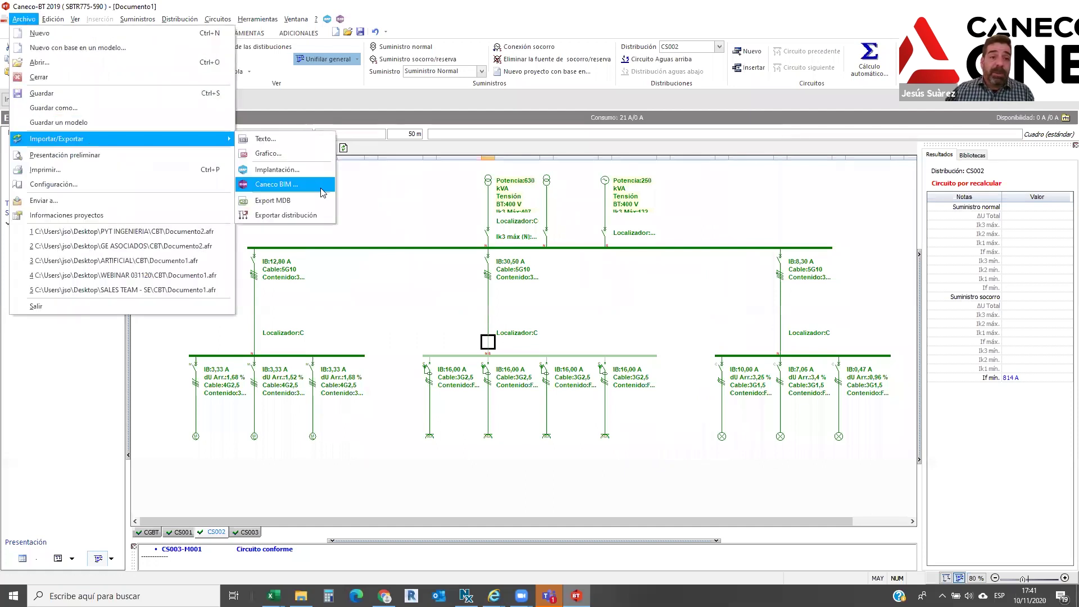
left_click(308, 165)
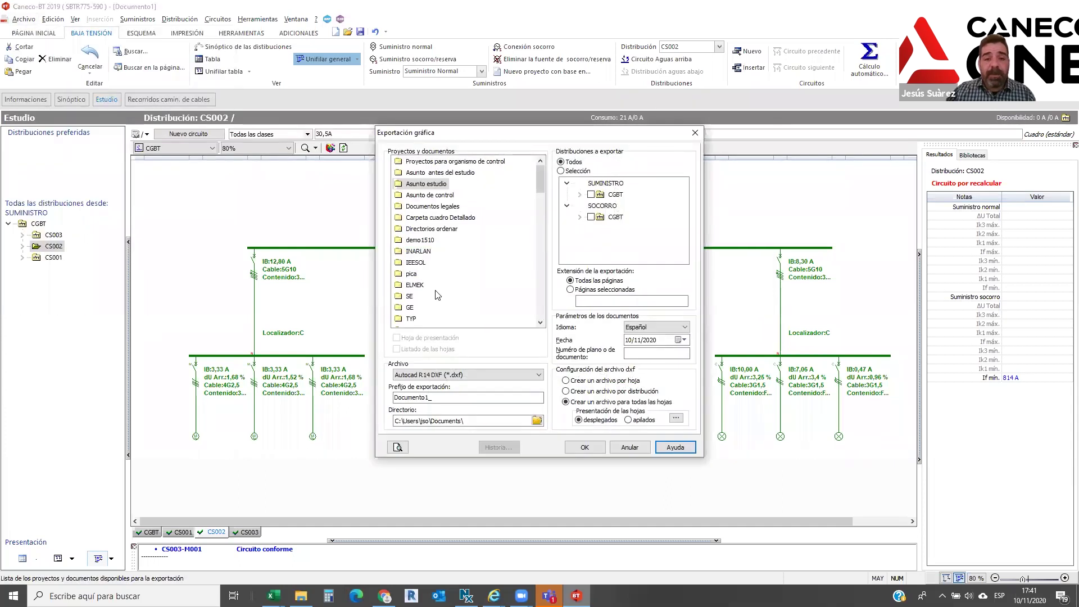
scroll(438, 294, "down", 2)
left_click(415, 263)
Limit the exported distributions to CGBT and CS003 under SUMINISTRO, leaving out CS002 and CS001
left_click(591, 195)
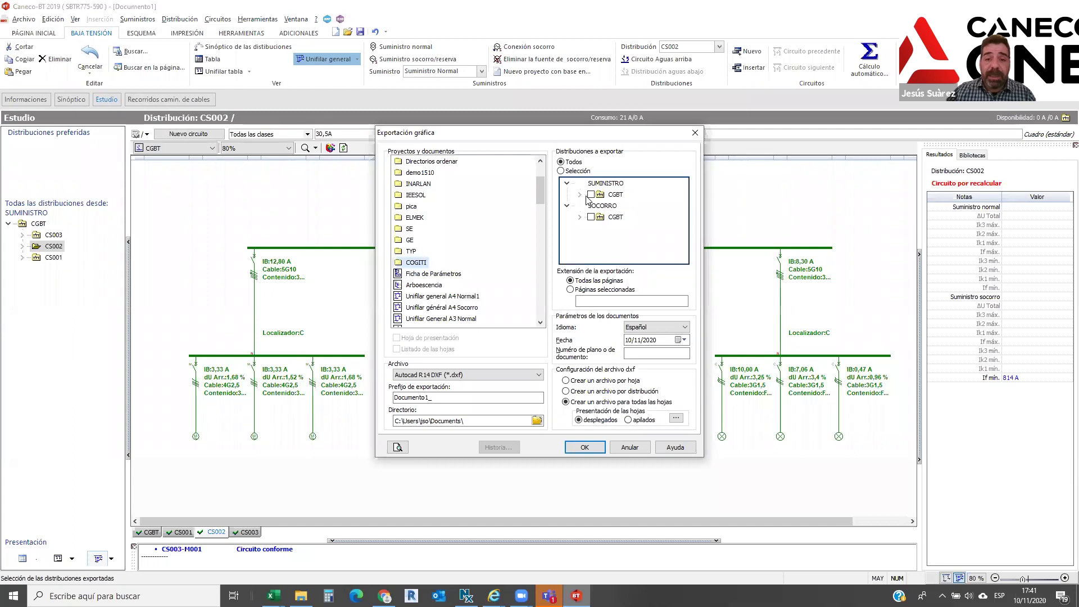
left_click(579, 195)
left_click(605, 225)
left_click(604, 217)
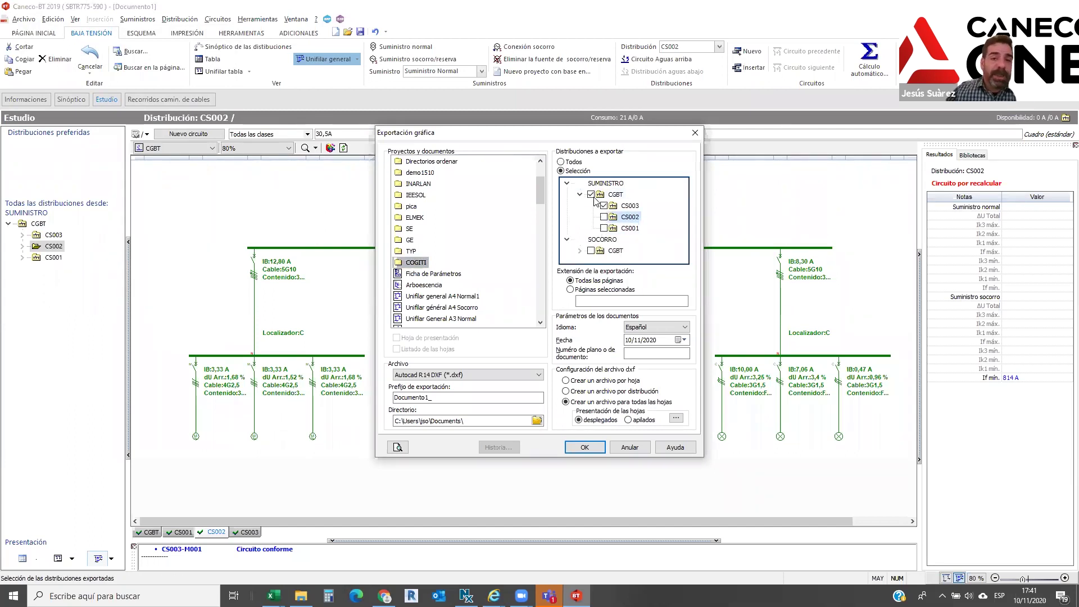
Include every distribution under SUMINISTRO and the CGBT under SOCORRO in the graphic export, check the document languages, then close the export without running it
left_click(592, 195)
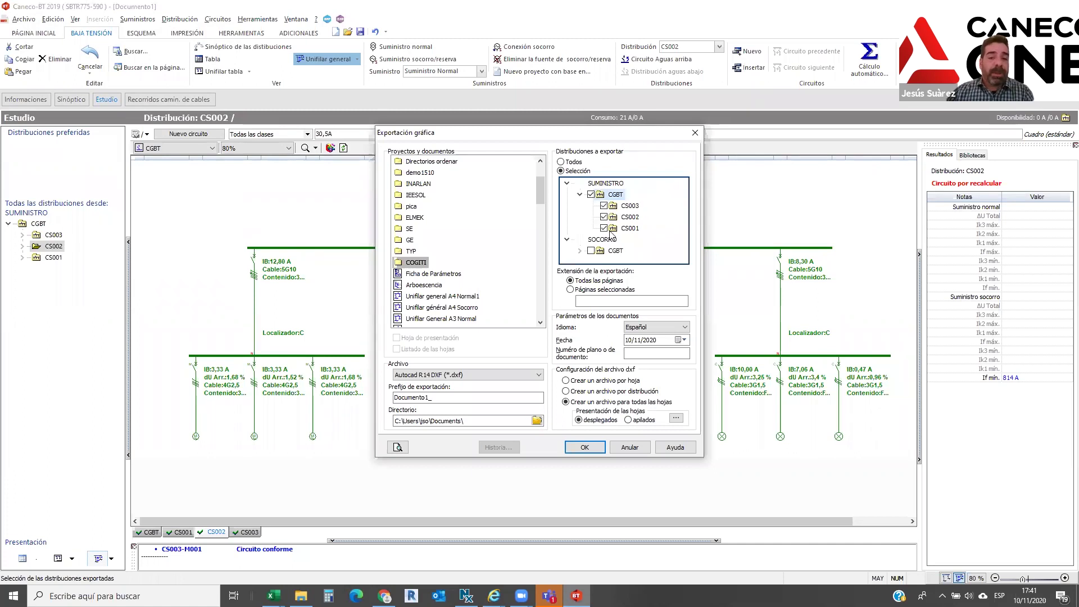
left_click(592, 252)
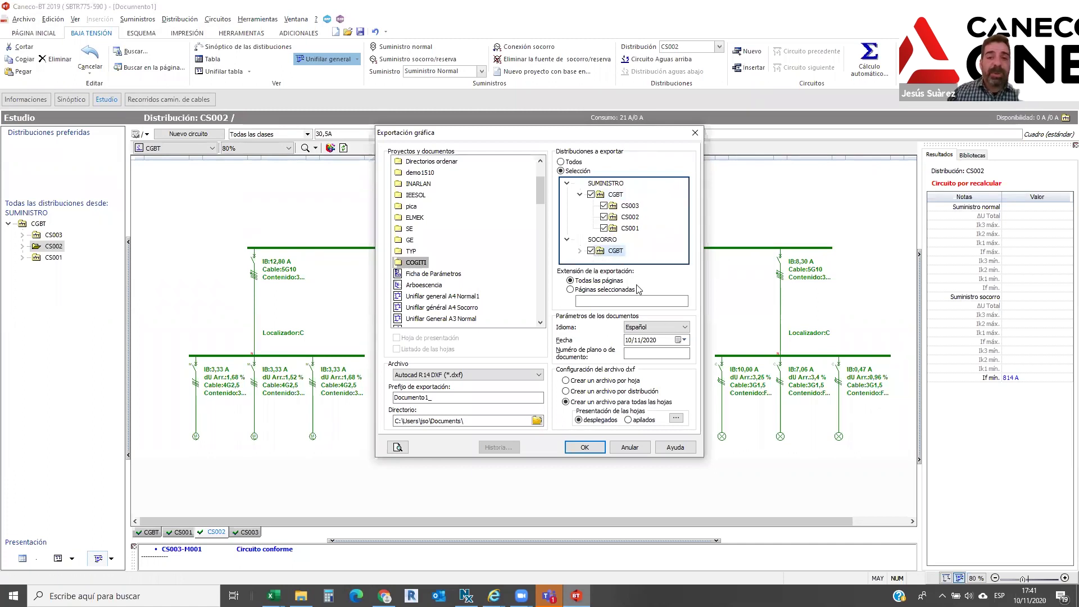
left_click(673, 328)
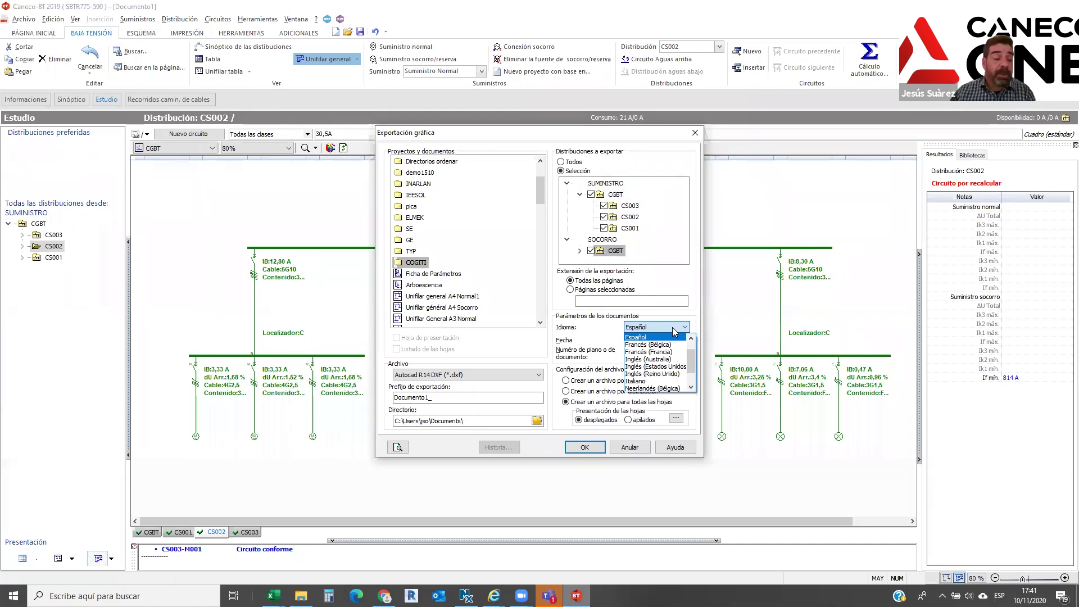
left_click(688, 277)
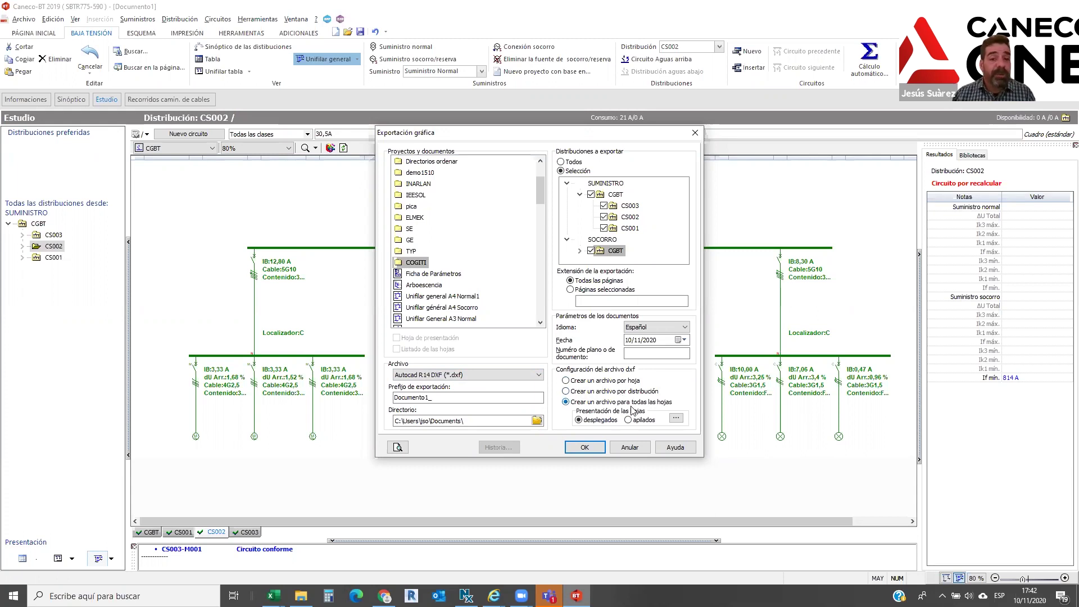
left_click(696, 133)
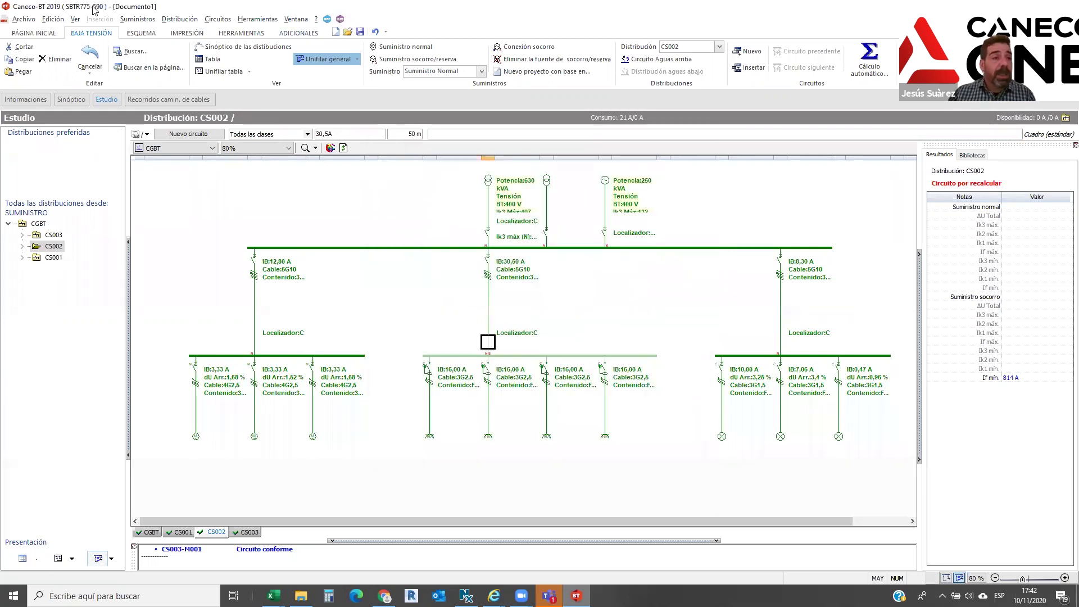
Open the print configuration, choose the COGITI project, and select CGBT under both SUMINISTRO and SOCORRO for printing
left_click(23, 18)
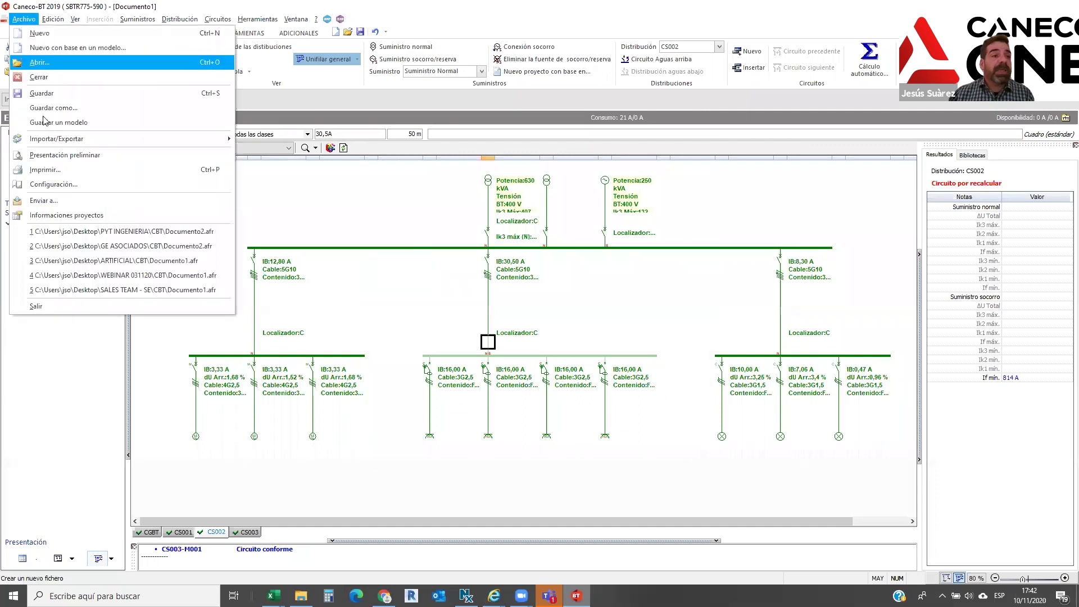
left_click(59, 184)
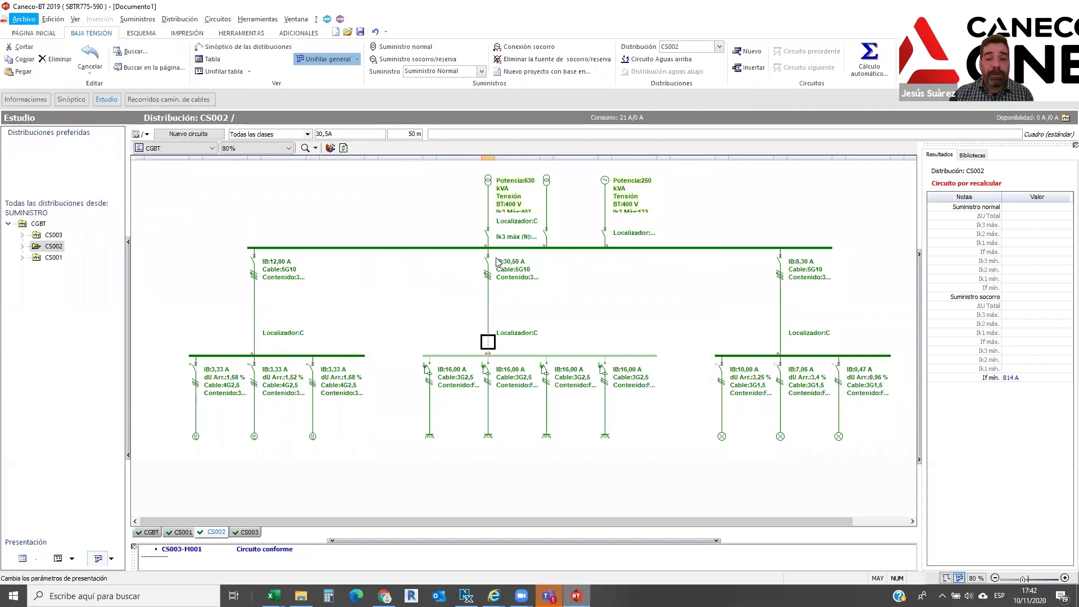
left_click_drag(769, 226, 768, 235)
left_click(509, 181)
left_click(509, 204)
Keep A4 paper and Español as the print language, then generate the print preview
left_click(439, 145)
left_click(459, 288)
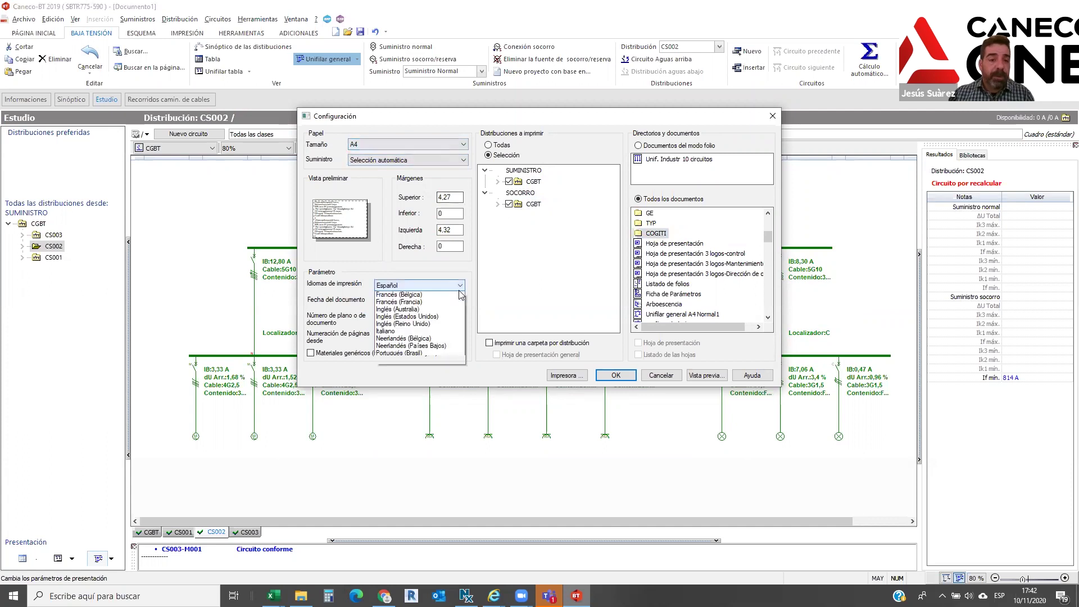
left_click(460, 288)
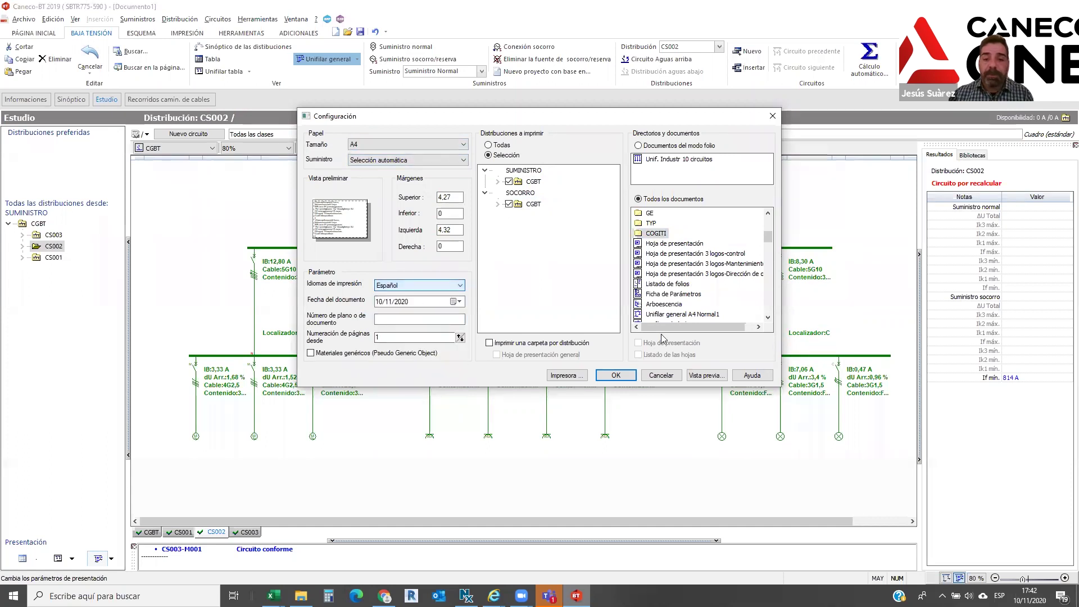
left_click(707, 375)
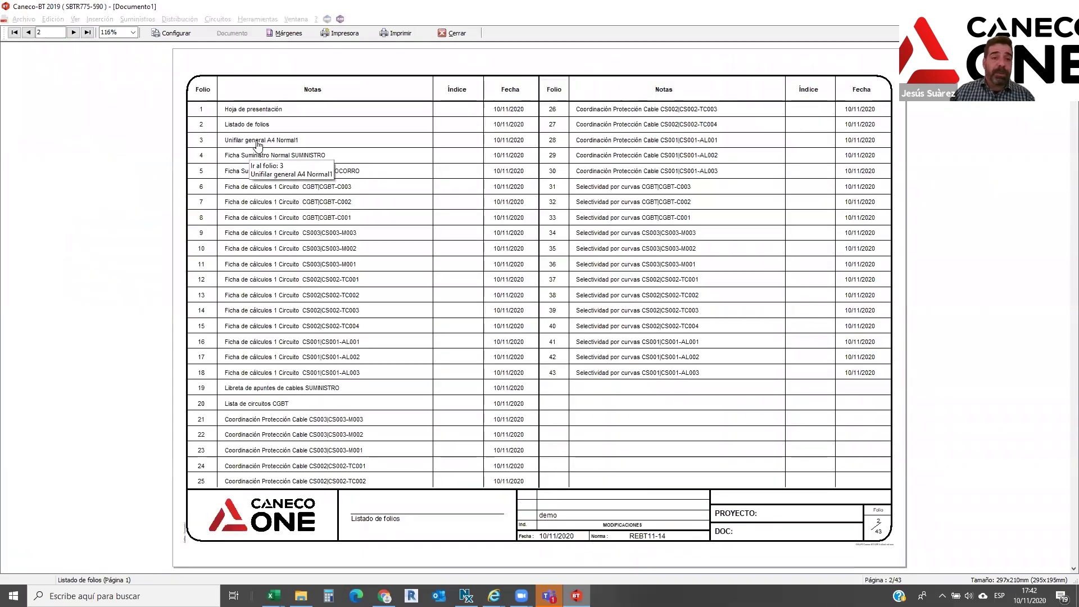
Open folio 3, Unifilar general A4 Normal1, from the folio list and check the options for saving the page as WMF or DXF
left_click(258, 145)
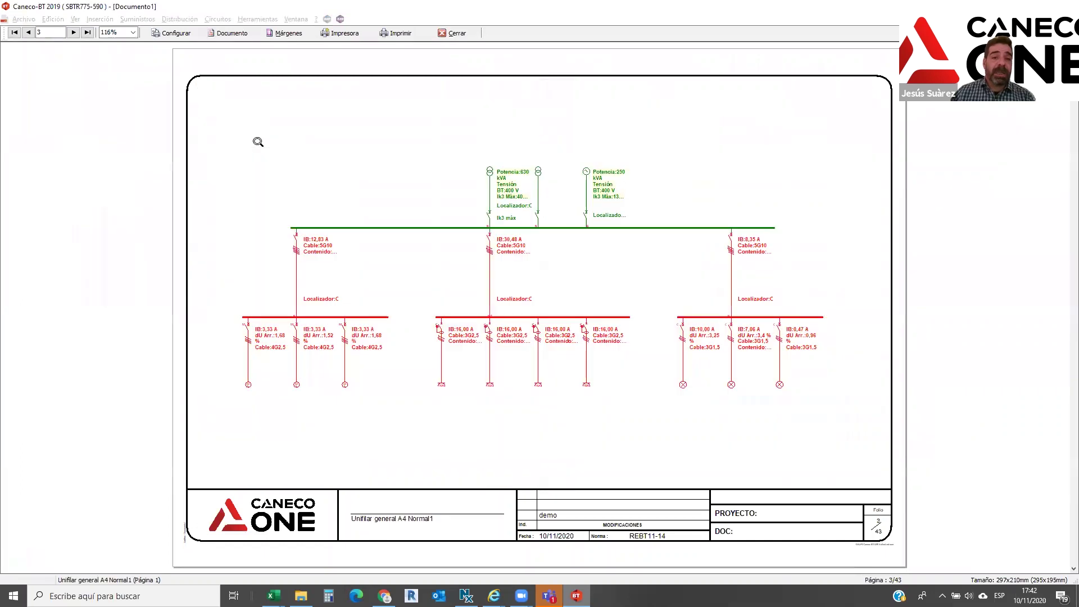
right_click(471, 283)
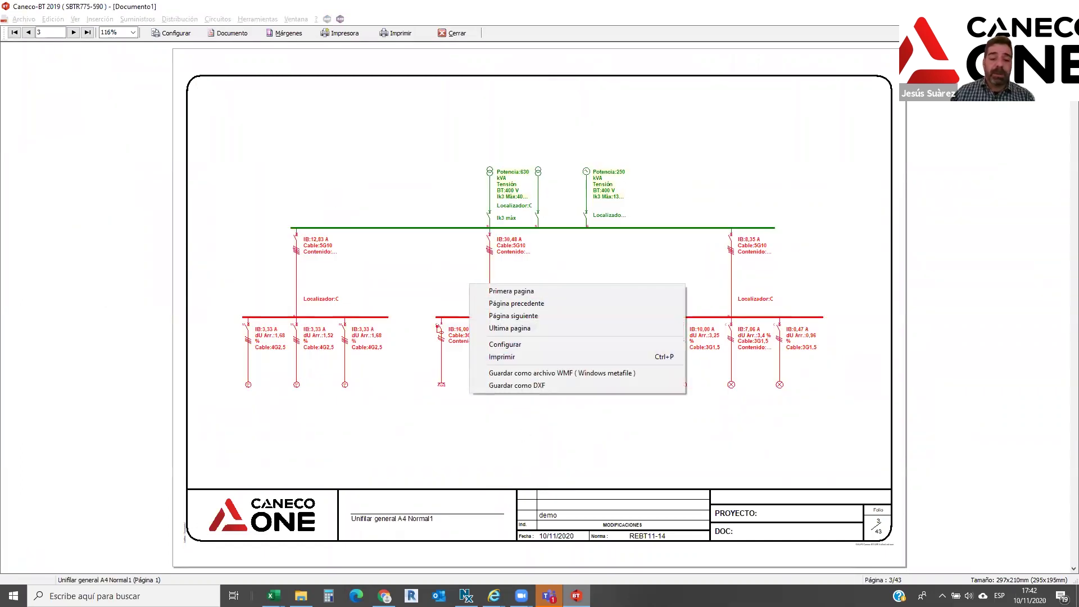
left_click(576, 596)
left_click(576, 596)
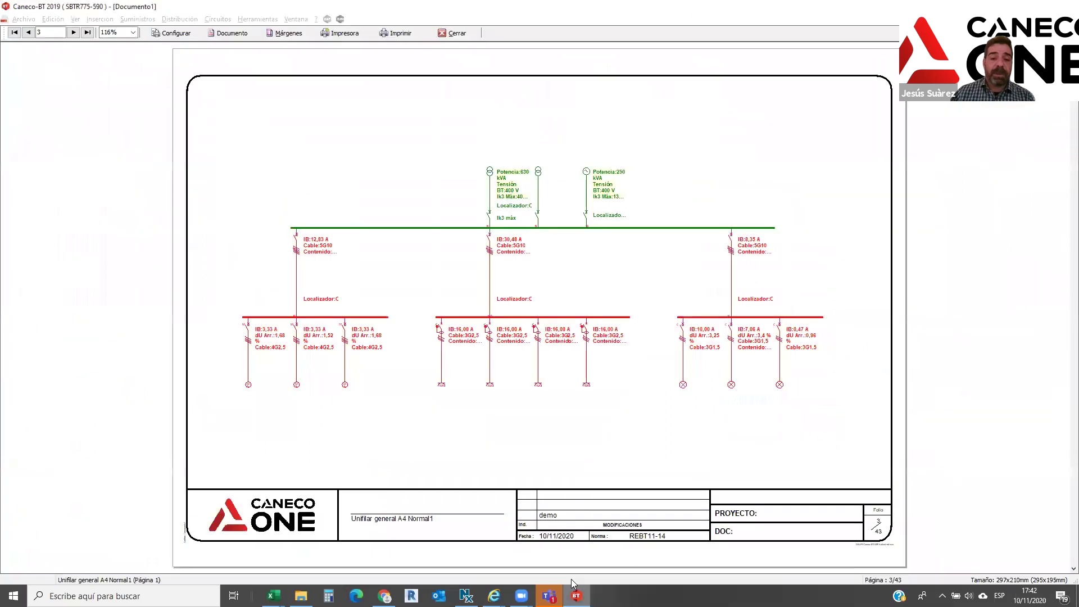
right_click(479, 285)
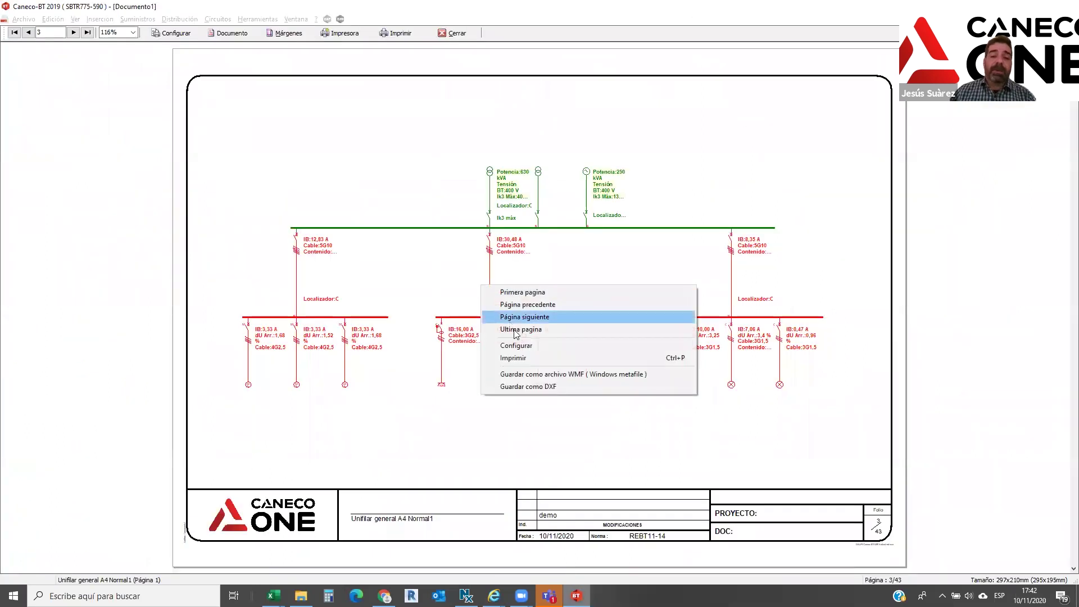
Return to the folio list on page 2, open Ficha Suministro Normal SUMINISTRO, and check its page-saving options
left_click(37, 34)
type("2")
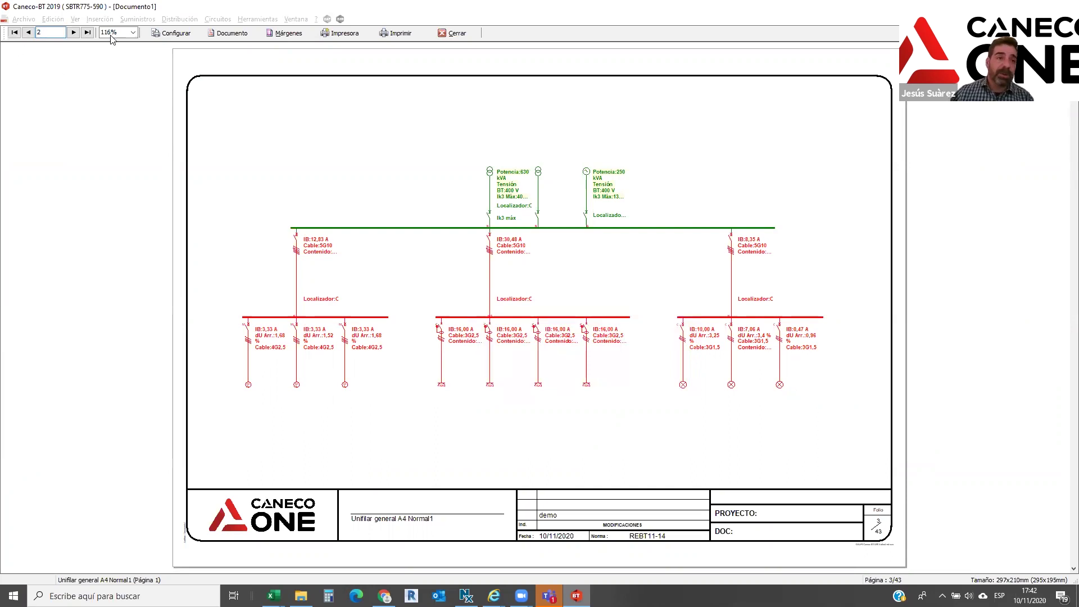
key("Return")
left_click(302, 162)
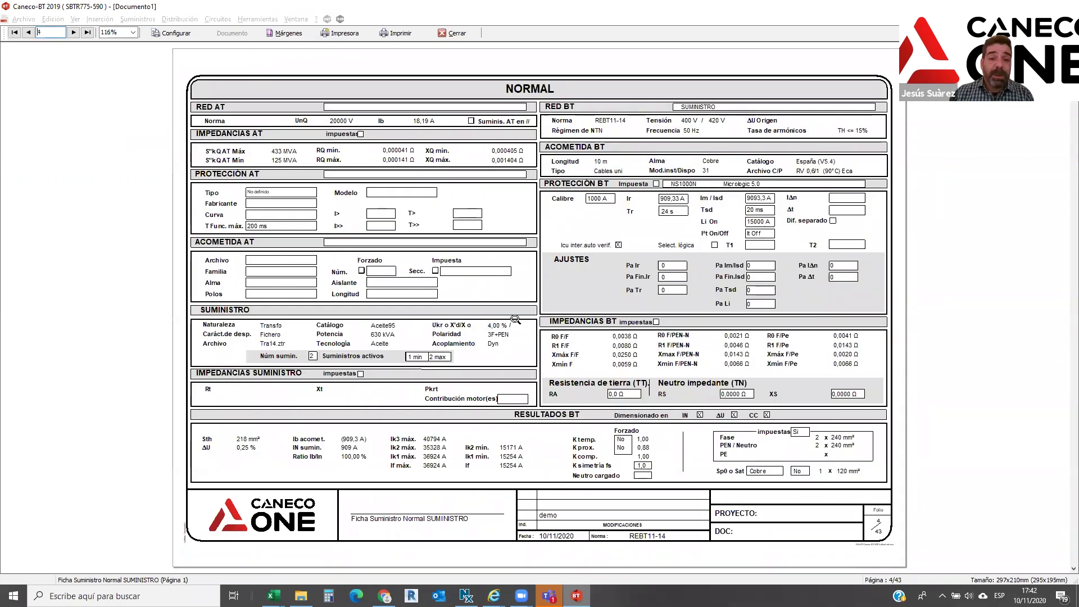
right_click(524, 274)
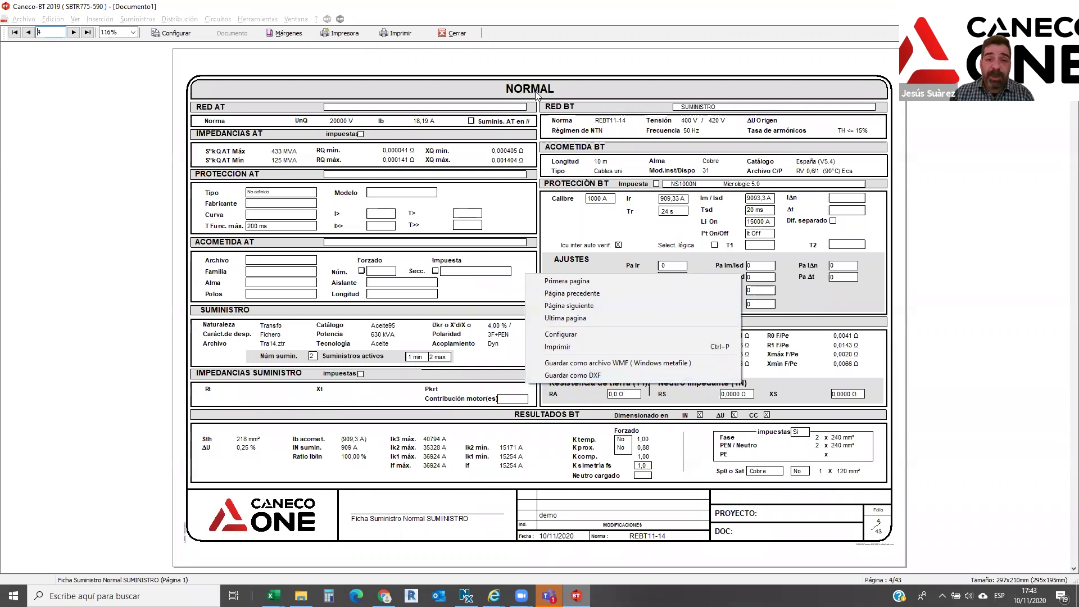
Review the Ficha Suministro Socorro folio and its saving options, and advance to the calculation sheet of circuit CGBT-C003
left_click(74, 33)
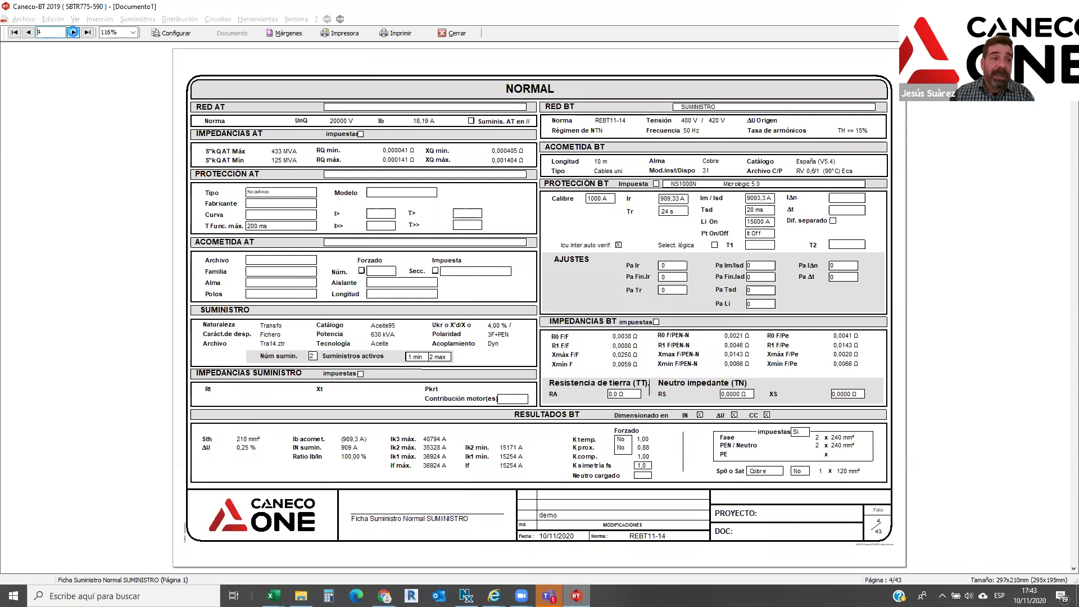
right_click(524, 240)
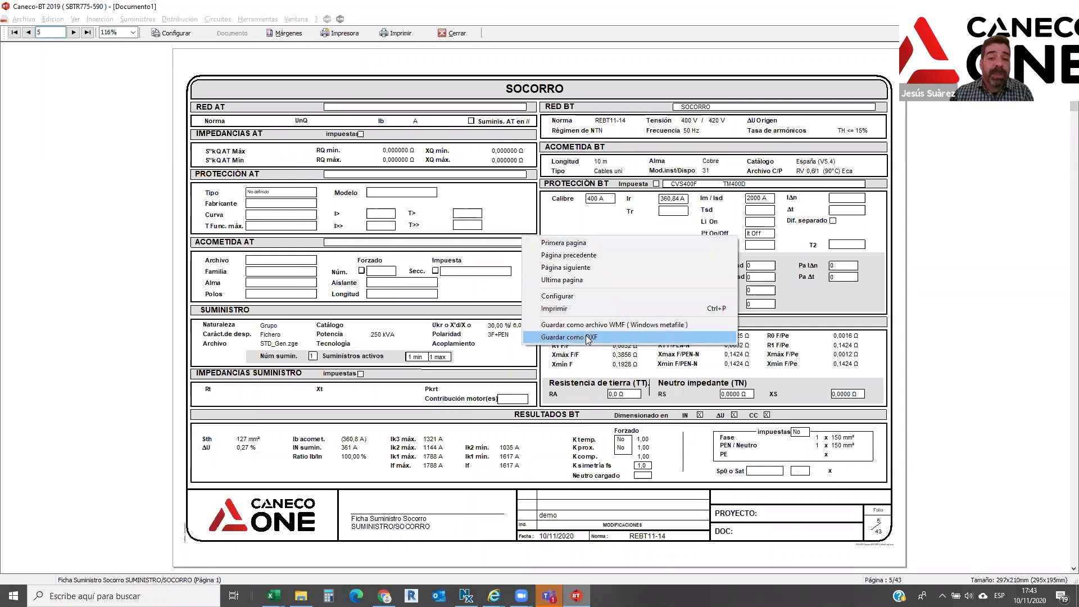
left_click(72, 33)
left_click(72, 33)
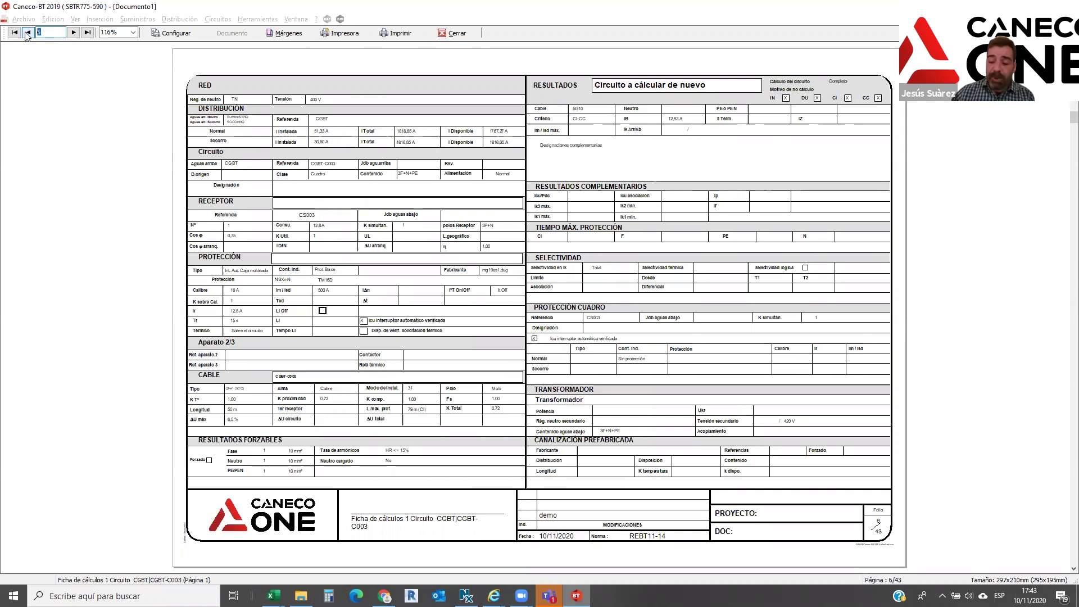
Return to the folio list on page 2 and open folio 19, Libreta de apuntes de cables, checking the preceding circuit sheet
type("2")
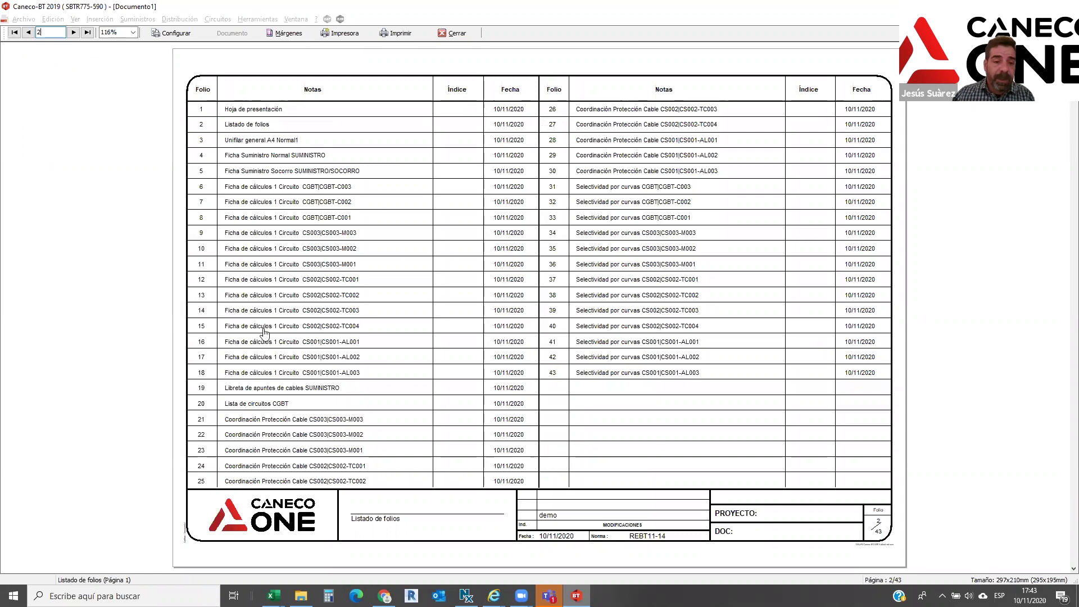
left_click(281, 389)
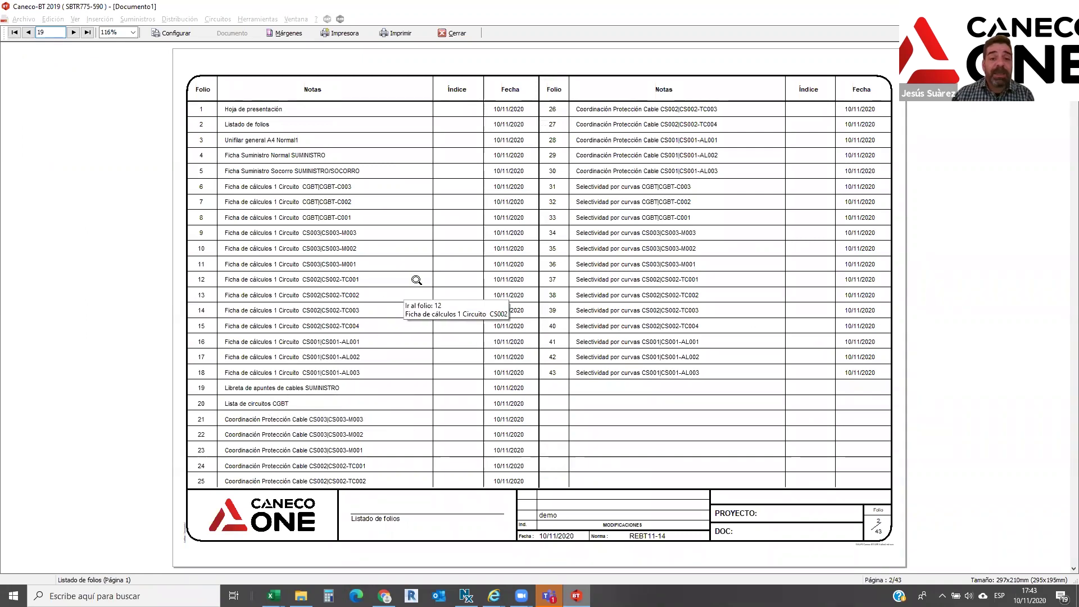
left_click(28, 32)
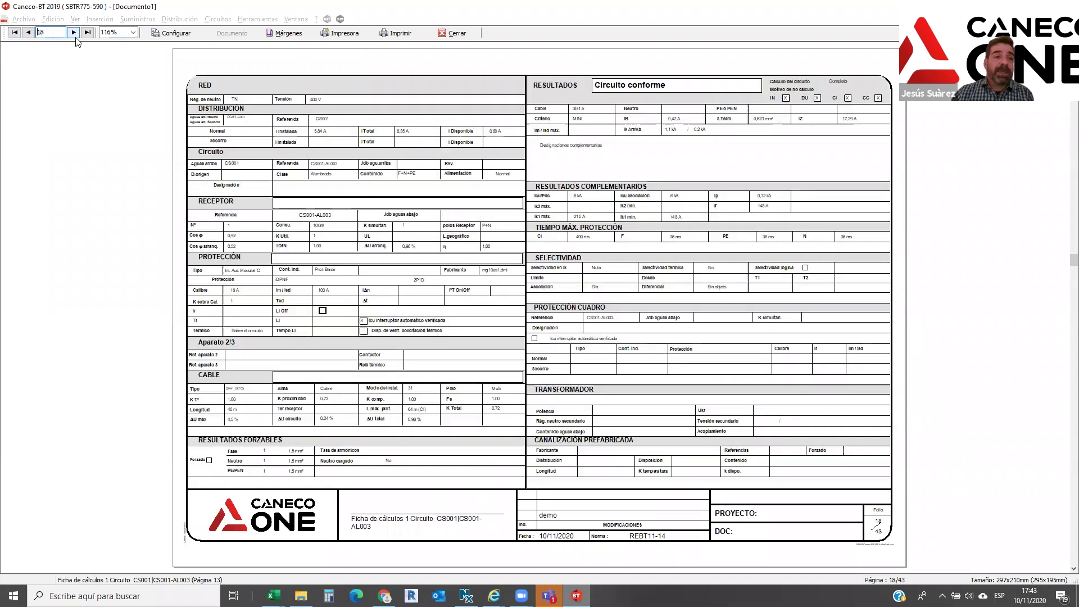
left_click(73, 32)
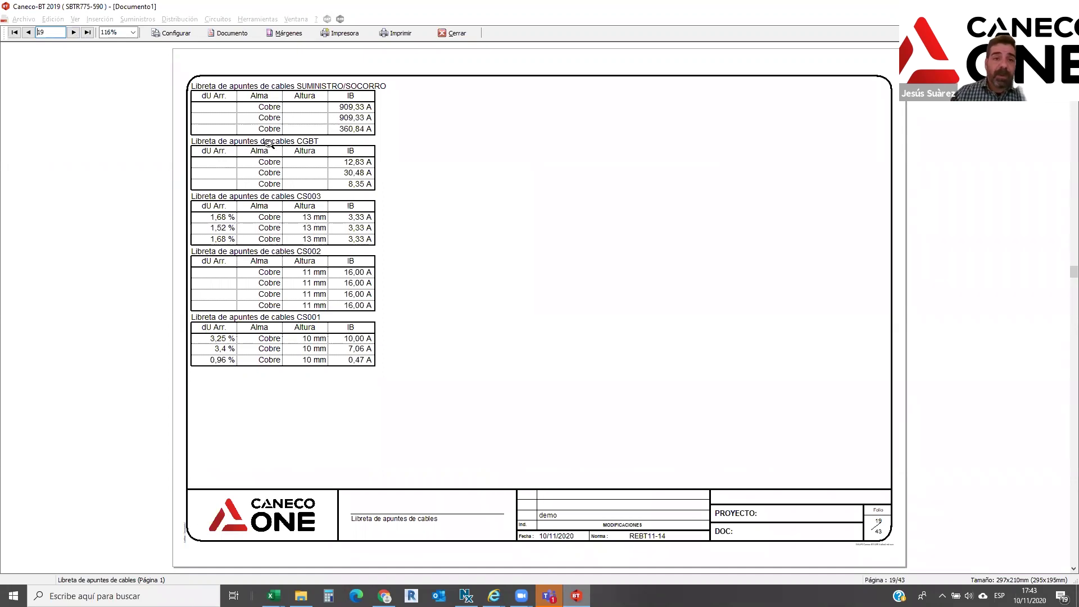
Edit the table composition of Libreta de apuntes de cables, adding the Protección fields Calibre, Disparador and Cont. Ind
left_click(225, 34)
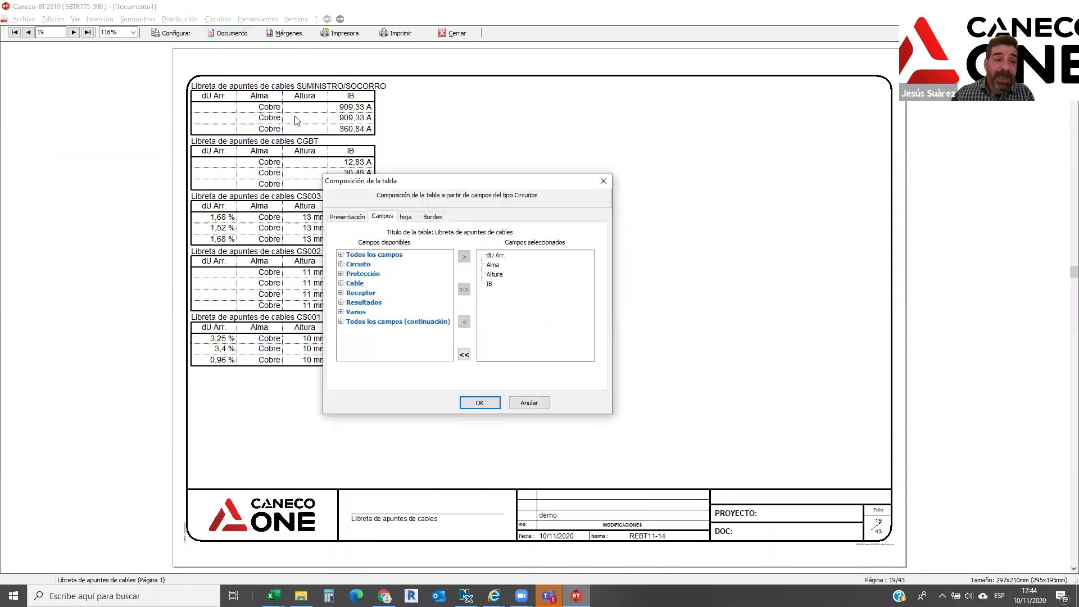
left_click(340, 274)
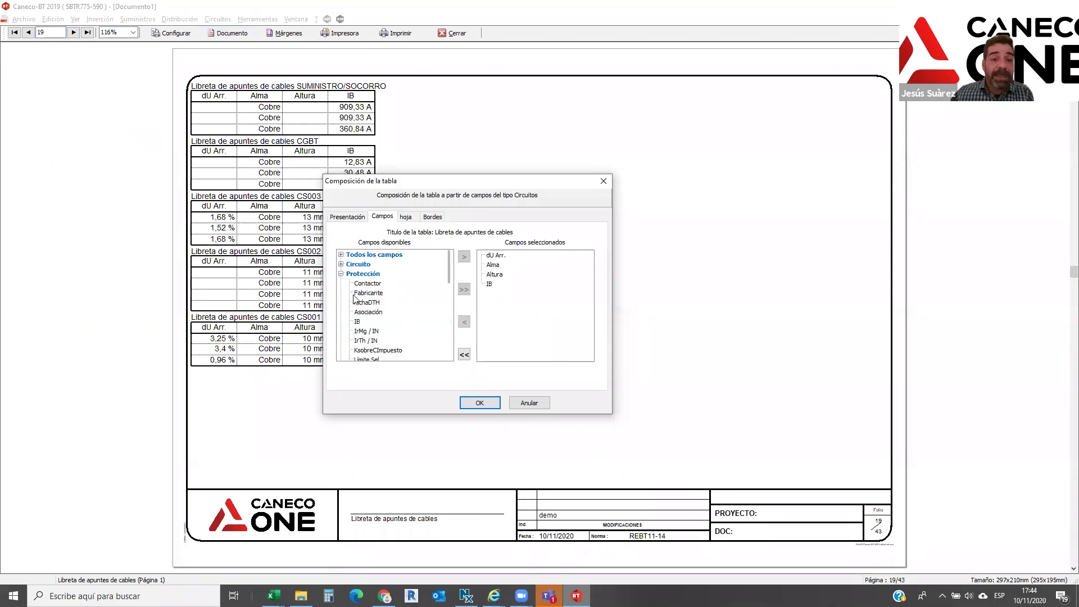
scroll(380, 344, "down", 2)
scroll(380, 308, "down", 1)
left_click(368, 332)
left_click(464, 257)
scroll(393, 344, "down", 1)
left_click(370, 322)
left_click(464, 257)
scroll(386, 349, "down", 1)
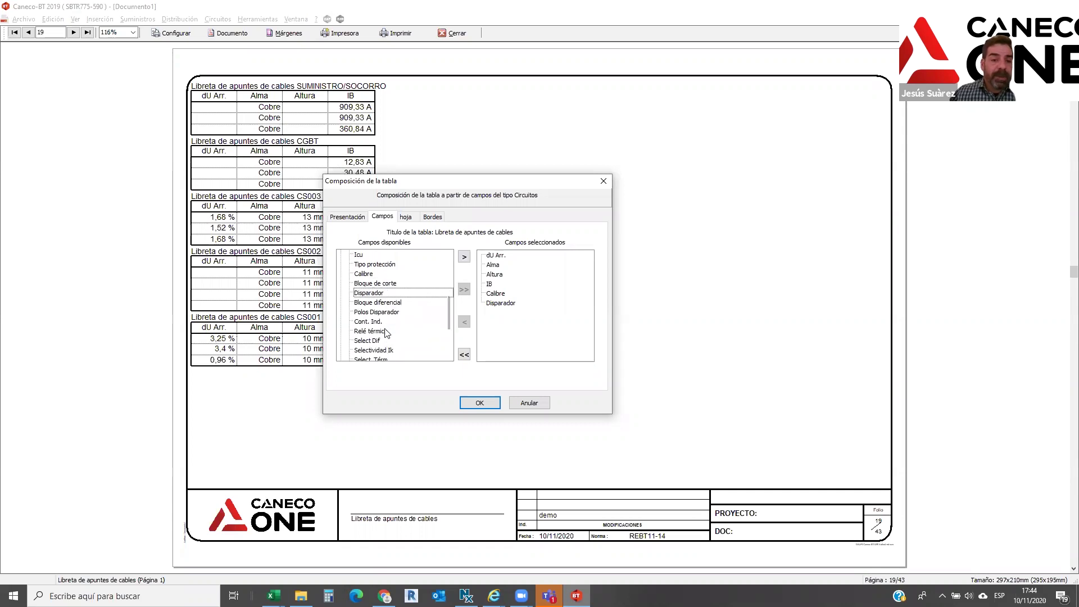
left_click(377, 323)
left_click(464, 257)
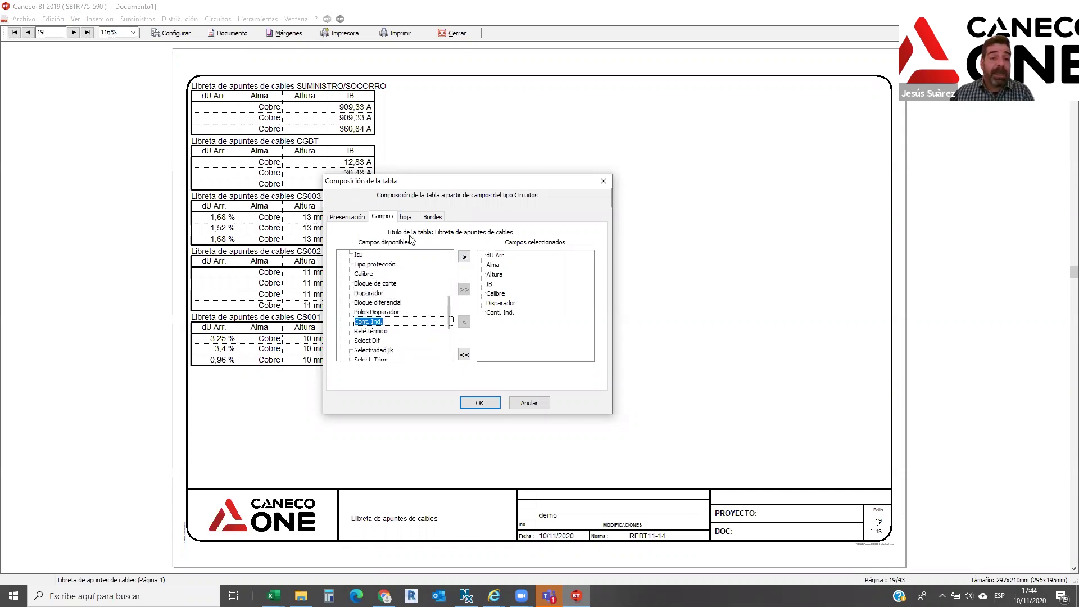
Look through the available Circuito fields and apply the table composition to Libreta de apuntes de cables
left_click_drag(450, 315, 448, 267)
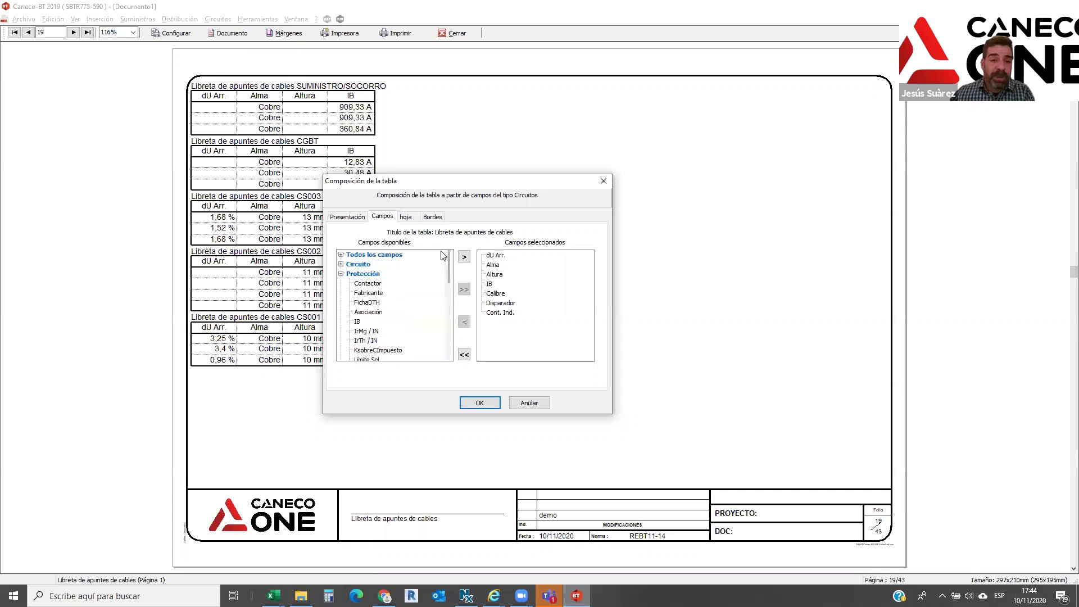
left_click(341, 274)
left_click(342, 264)
scroll(353, 304, "down", 6)
scroll(354, 317, "down", 2)
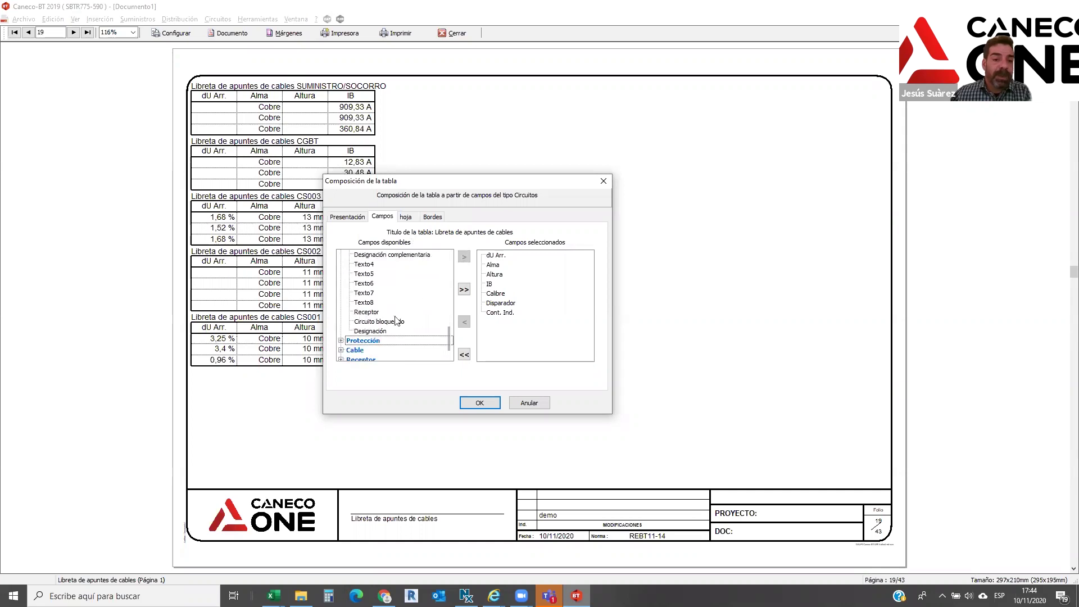
scroll(360, 335, "down", 2)
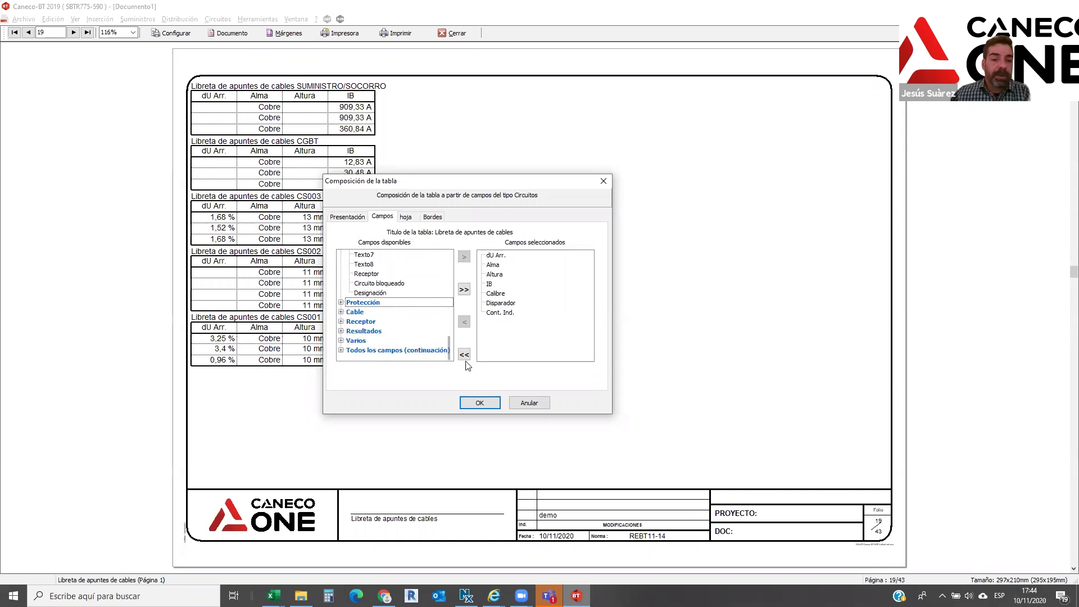
left_click(480, 404)
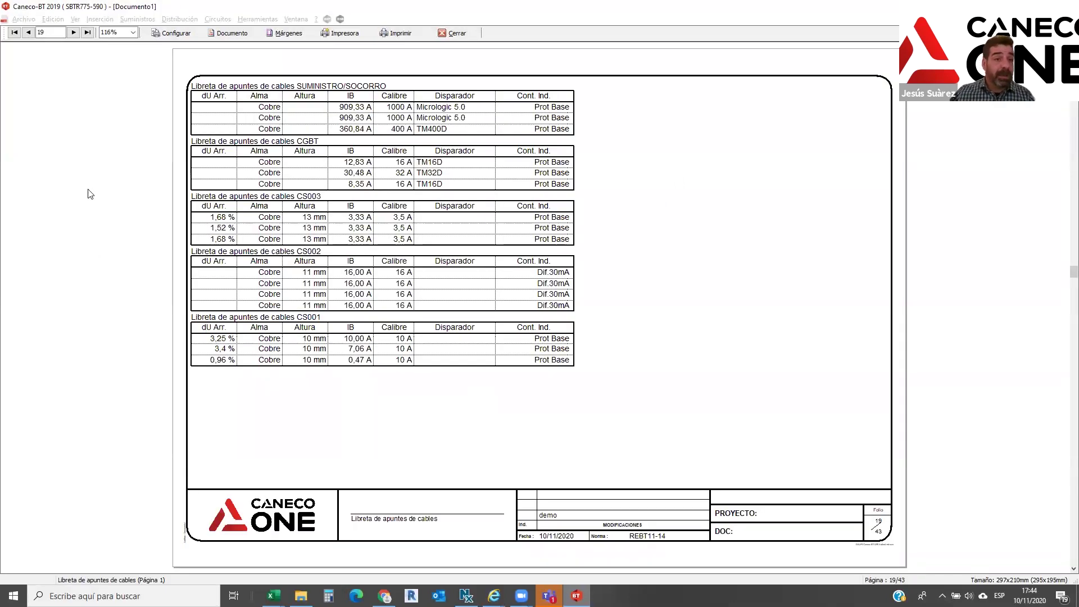
View the Lista de circuitos folio and its table fields, close the composition unchanged, and return to the folio list on page 2
left_click(73, 32)
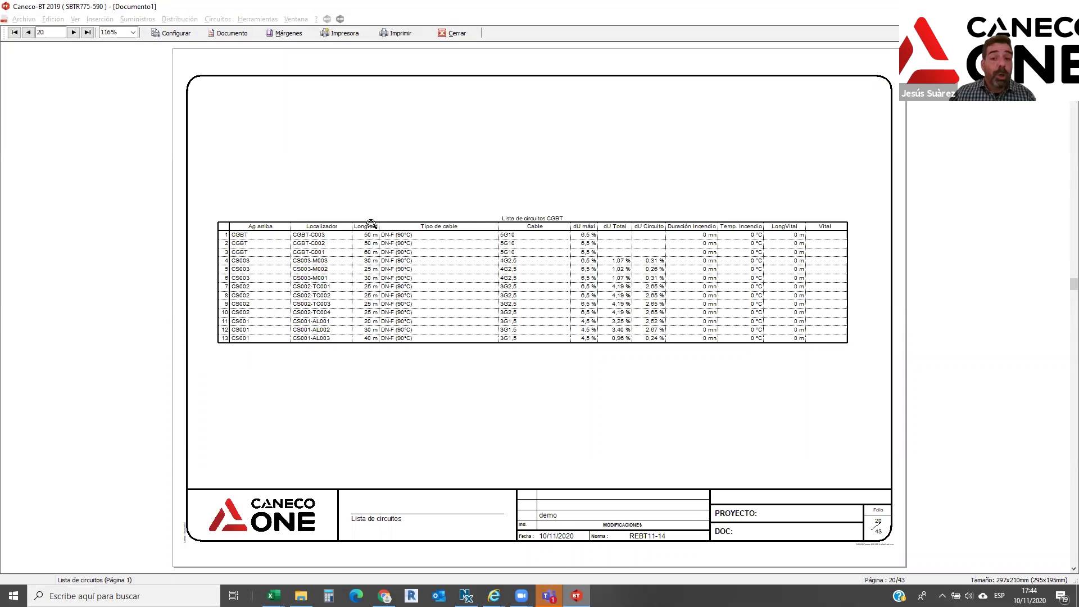
left_click(237, 36)
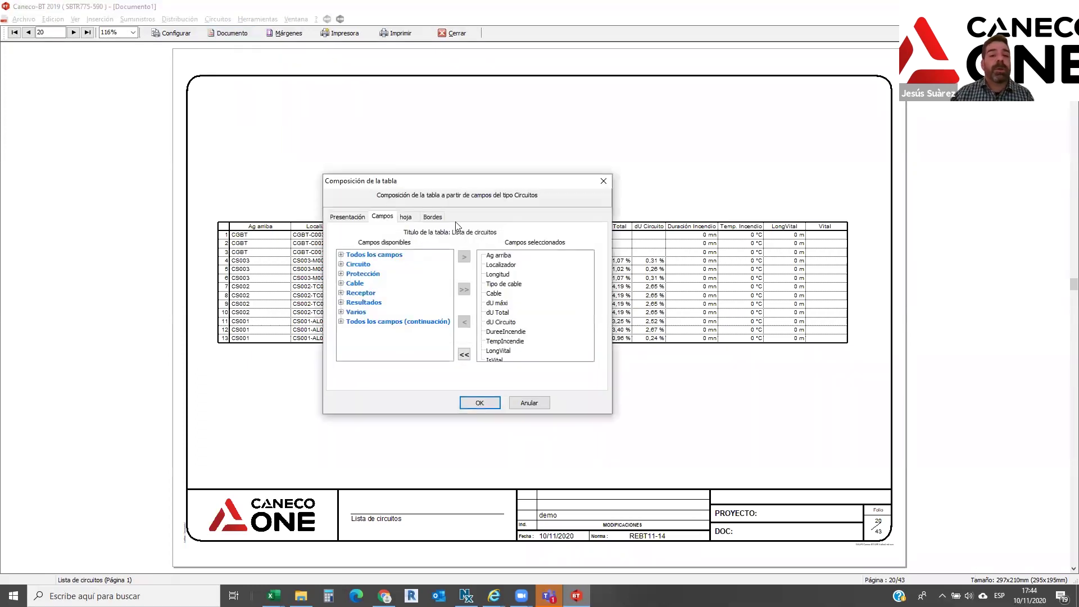
left_click(604, 181)
key("BackSpace")
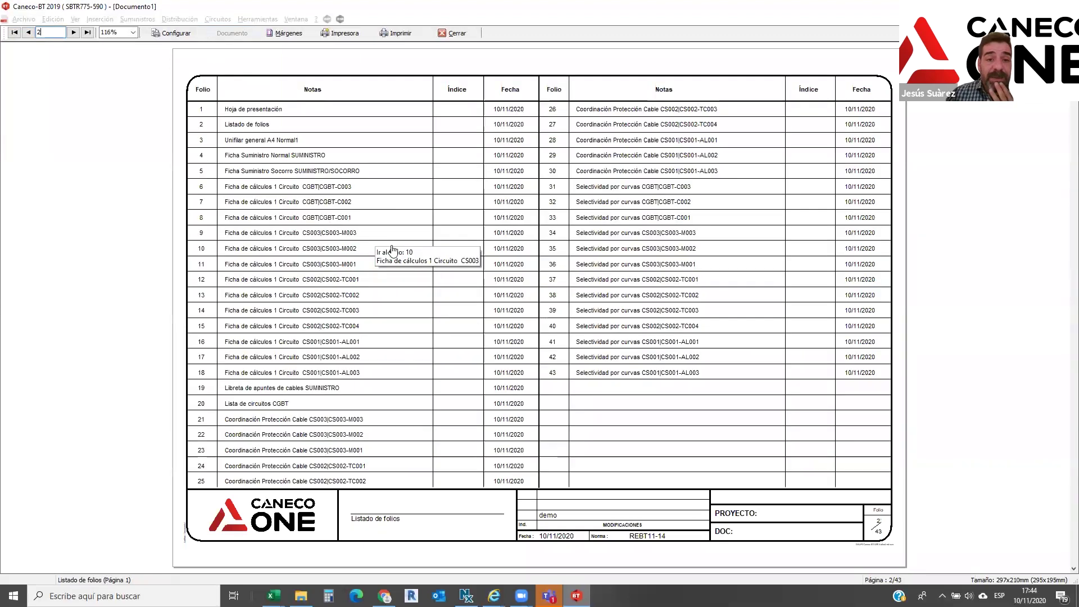
Open folio 21, Coordinación Protección Cable CS003-M003, check its DXF export option, and return to the folio list on page 2
left_click(323, 425)
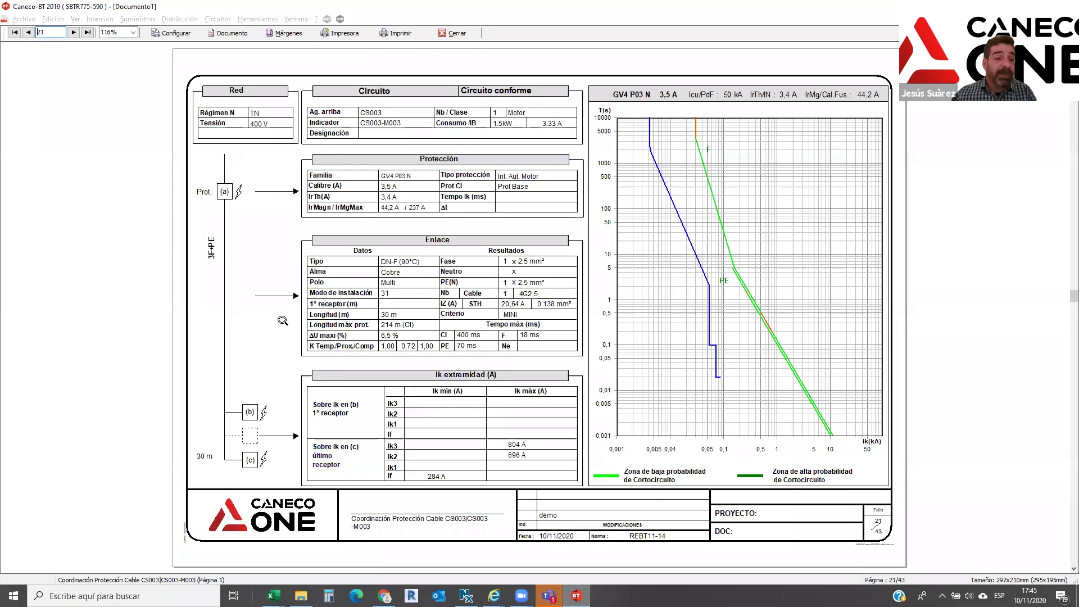
right_click(470, 237)
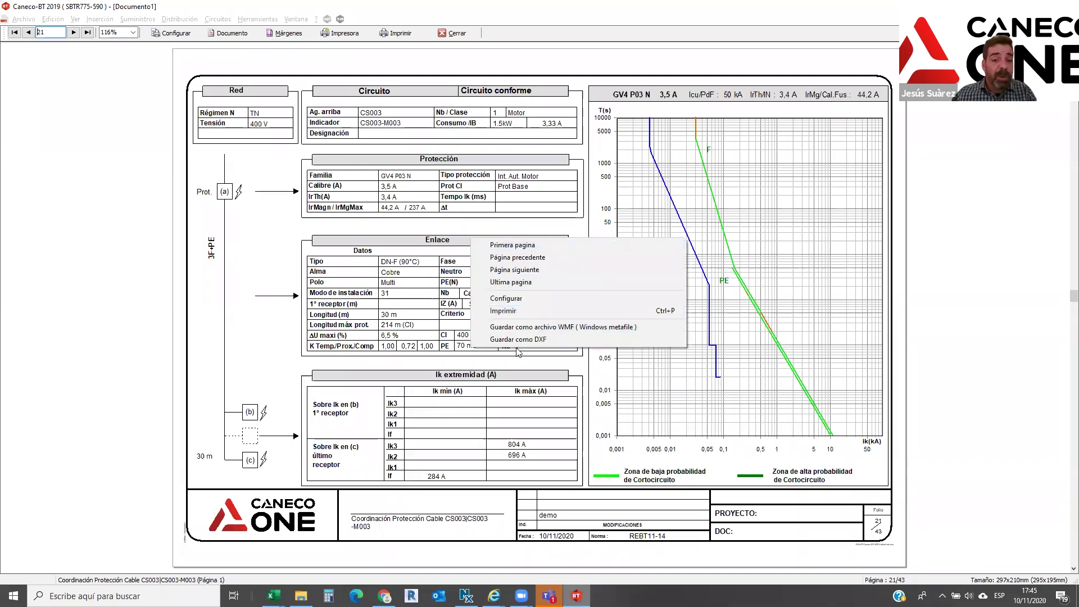
left_click(65, 35)
key("BackSpace")
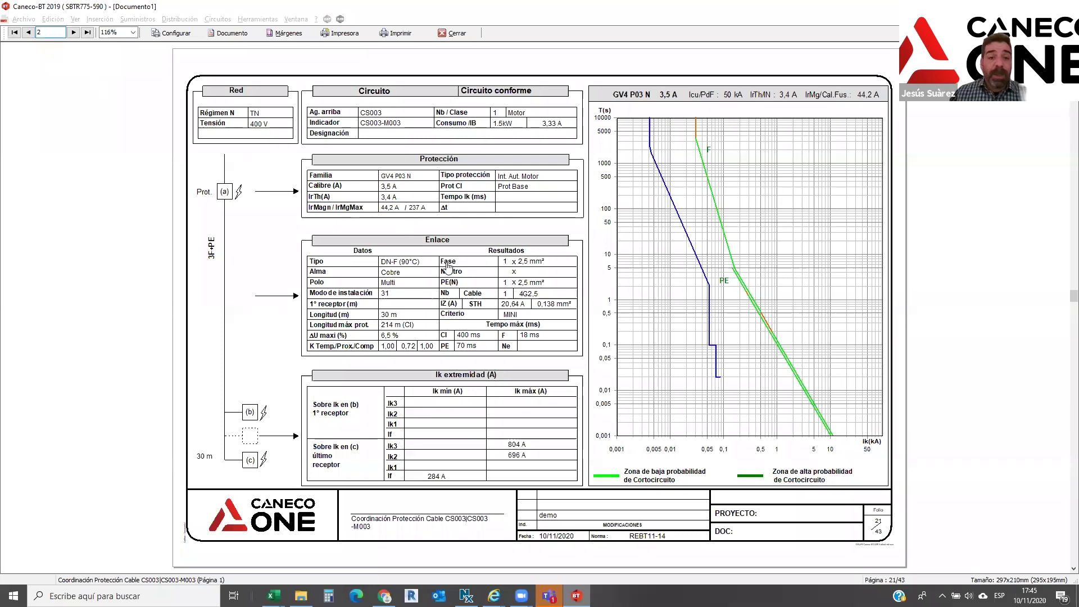
key("Return")
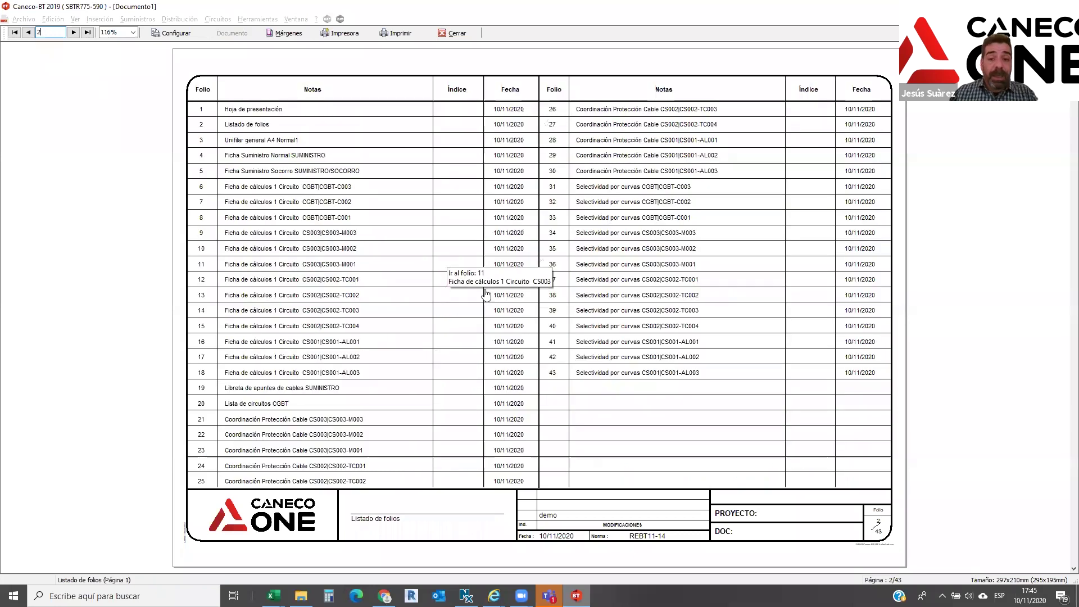
Open folio 31, Selectividad por curvas CGBT-C003, examine its selectivity graph, and close the print preview
left_click(651, 194)
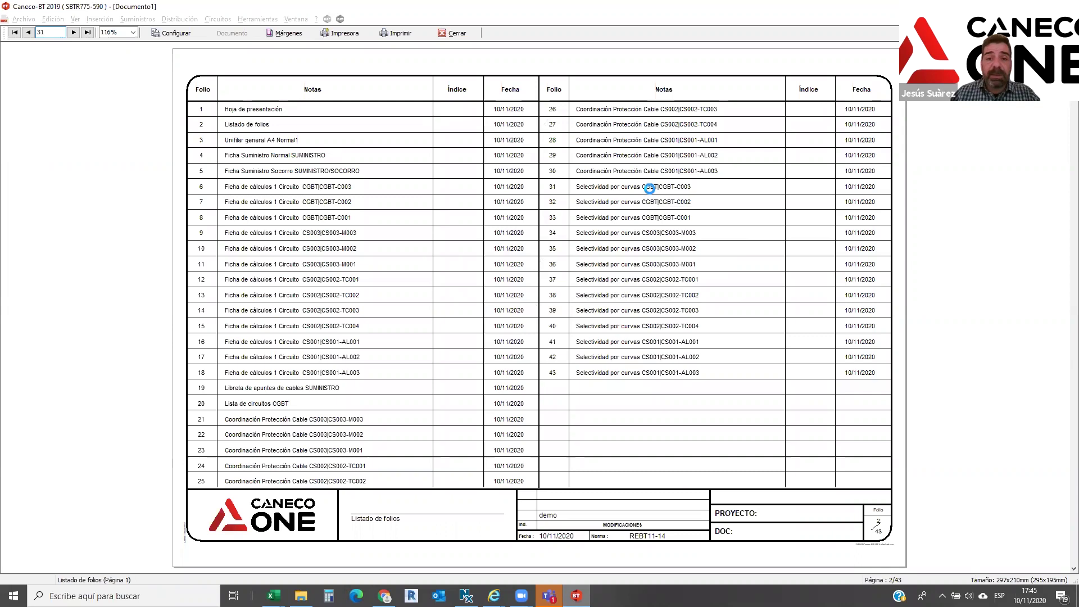
left_click(74, 32)
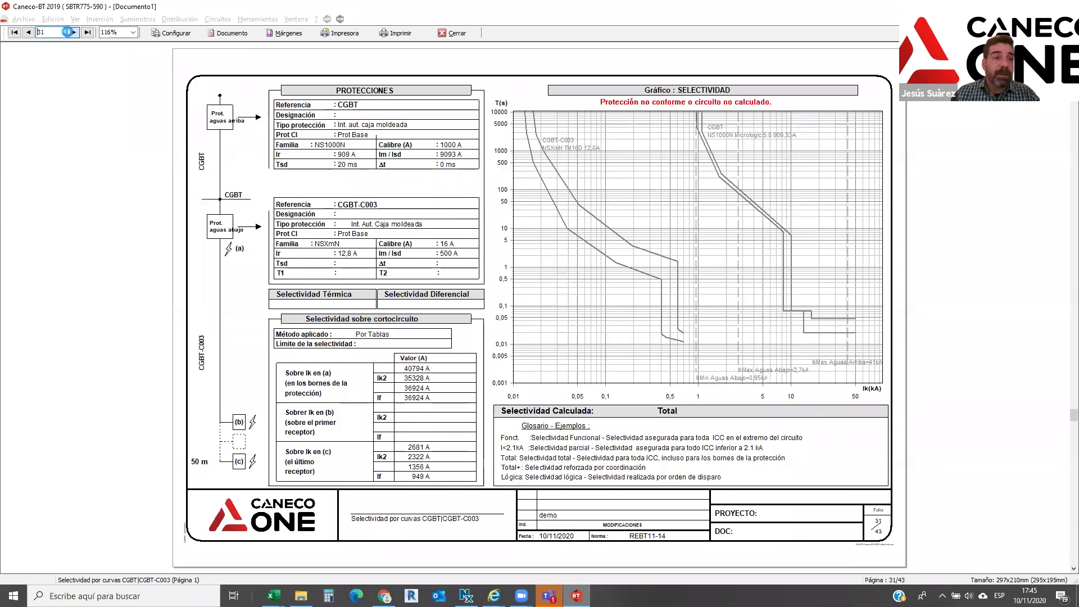
scroll(494, 57, "up", 1)
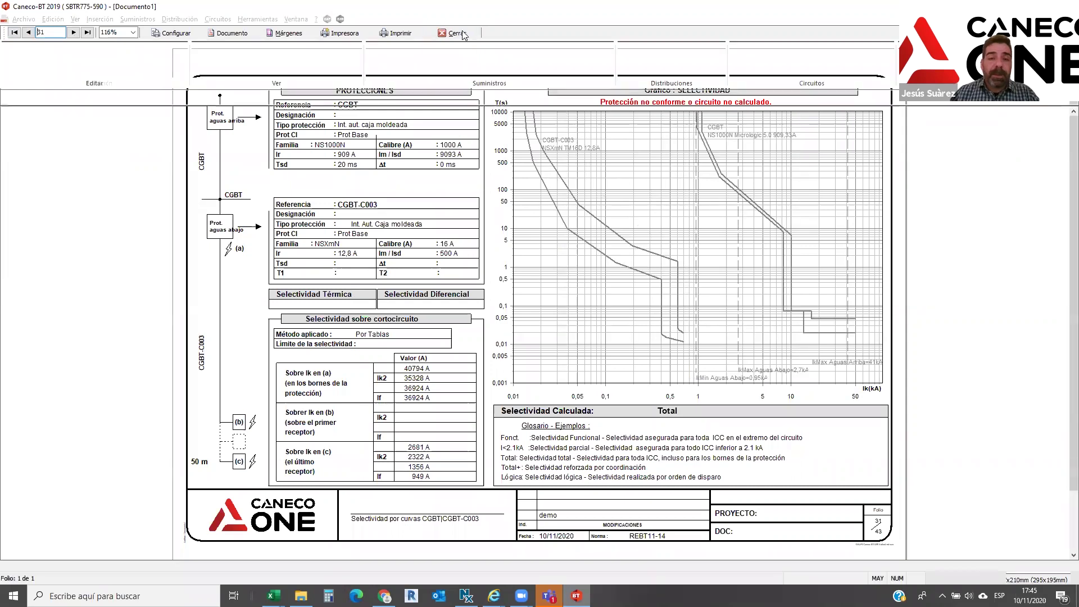
left_click(454, 33)
left_click(612, 319)
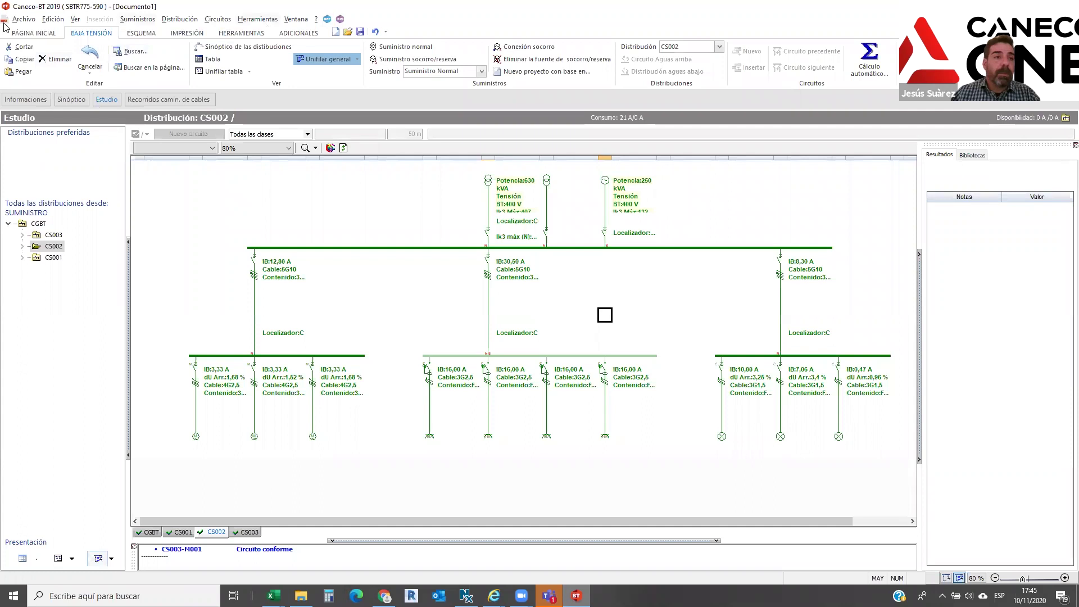
Reopen the COGITI print preview from the print configuration and go to folio 41, Selectividad por curvas CS001-AL001
left_click(24, 19)
left_click(96, 184)
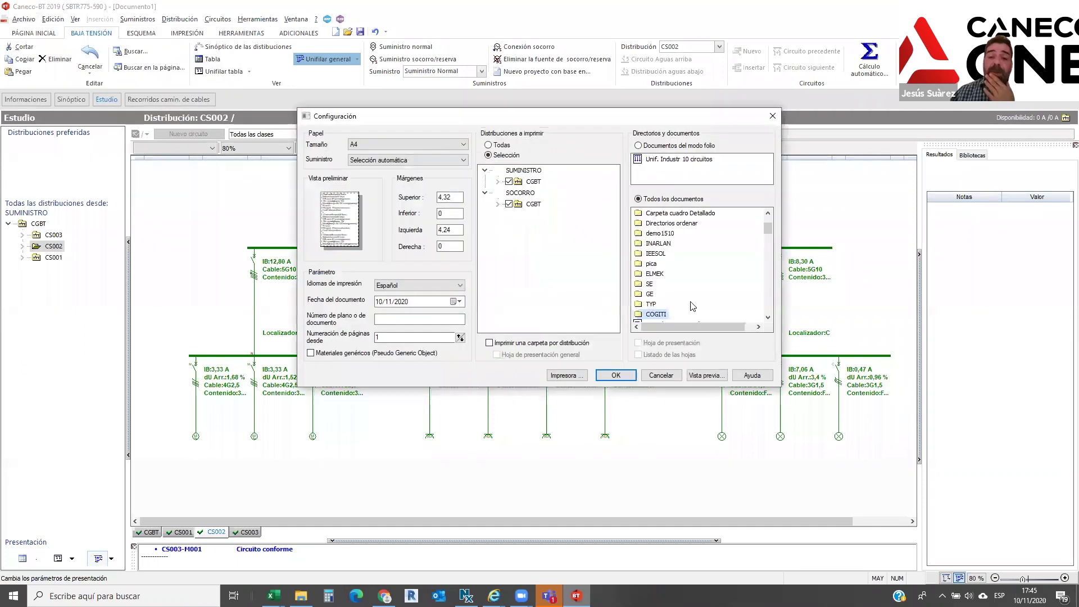
left_click(707, 375)
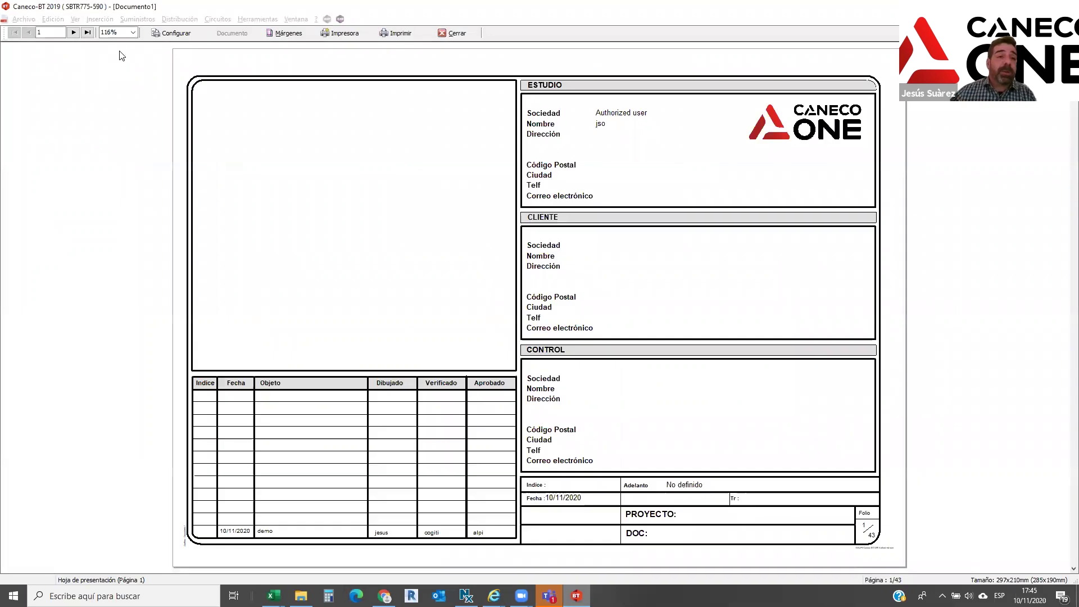
left_click(87, 33)
left_click(28, 33)
left_click(28, 32)
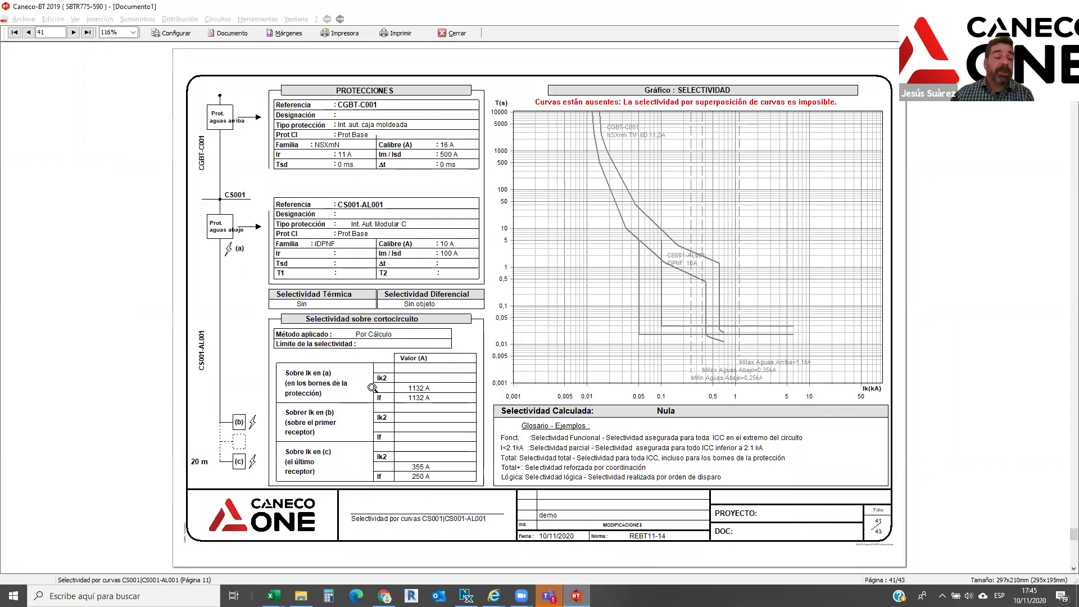
Check the output options available for folio 41 and close the print preview
right_click(484, 218)
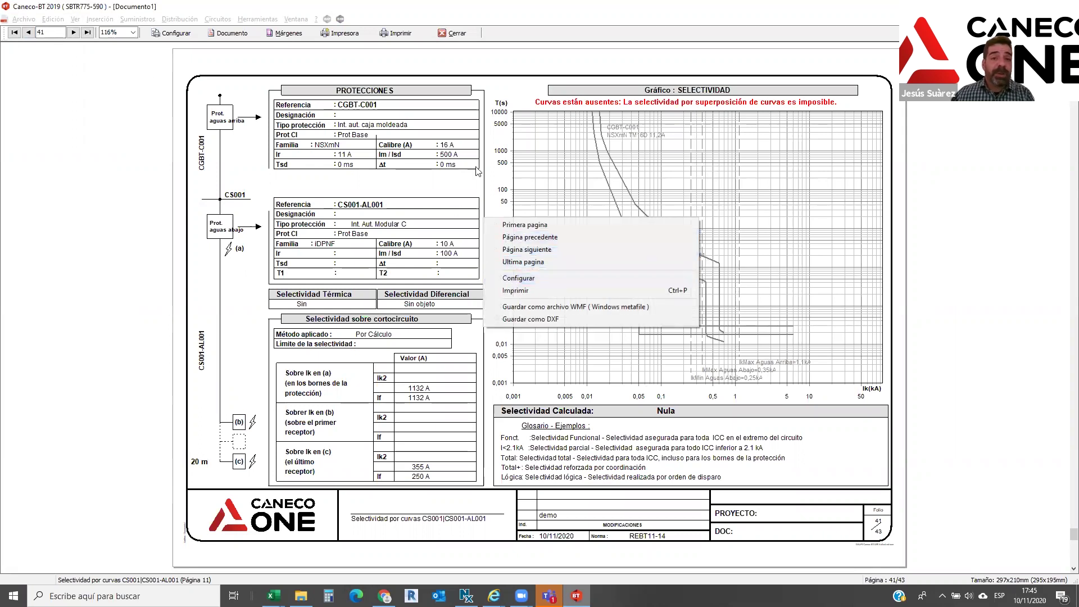
left_click(458, 36)
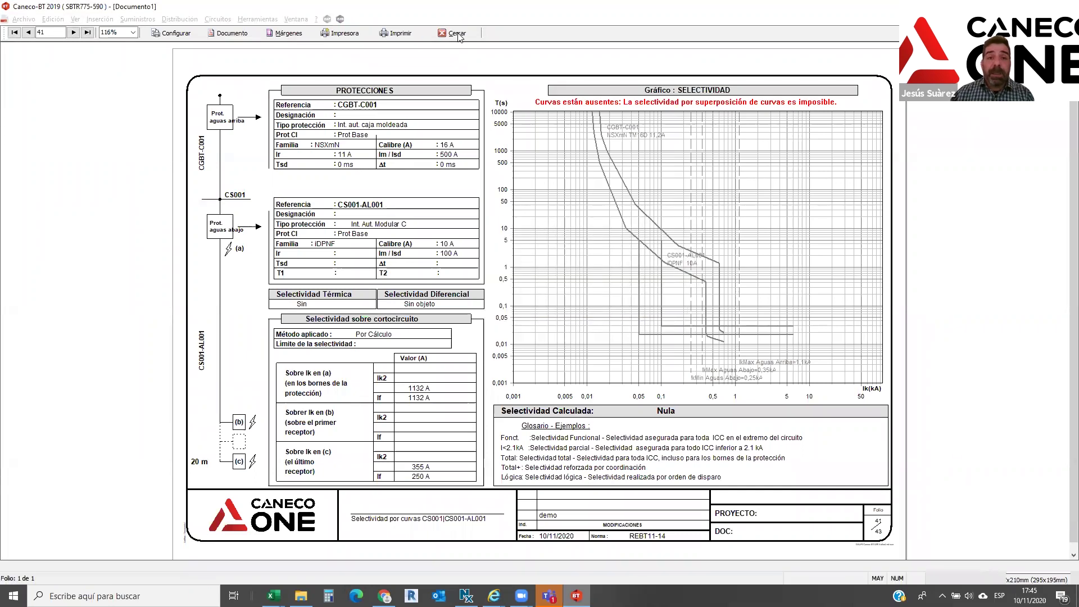
left_click(458, 34)
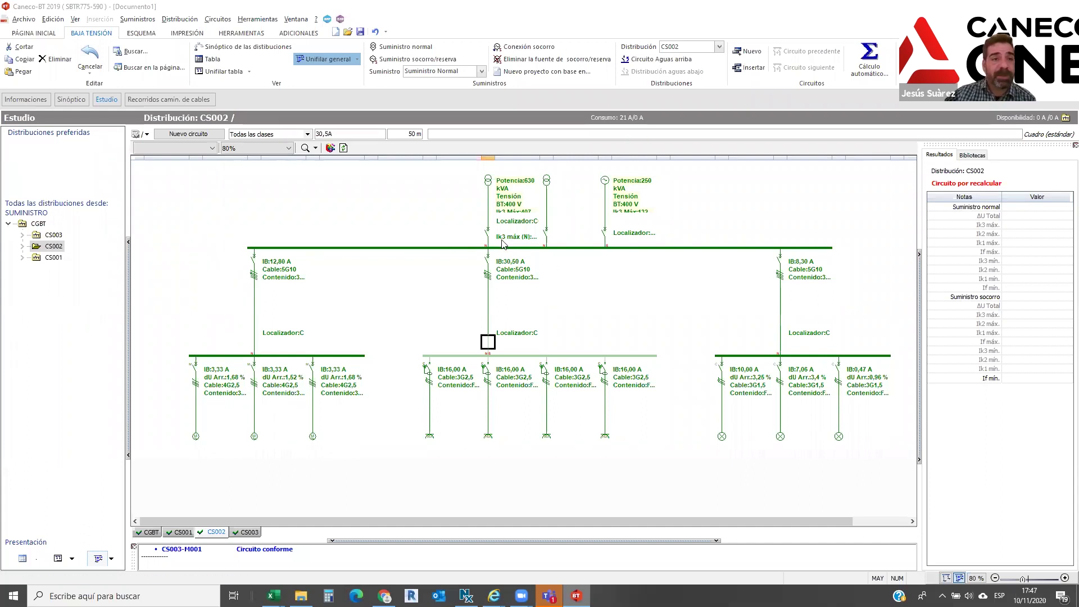
Show distribution CGBT in folio mode and place the busbar switch symbol from the Receptores symbols on the third column's busbar
left_click(59, 559)
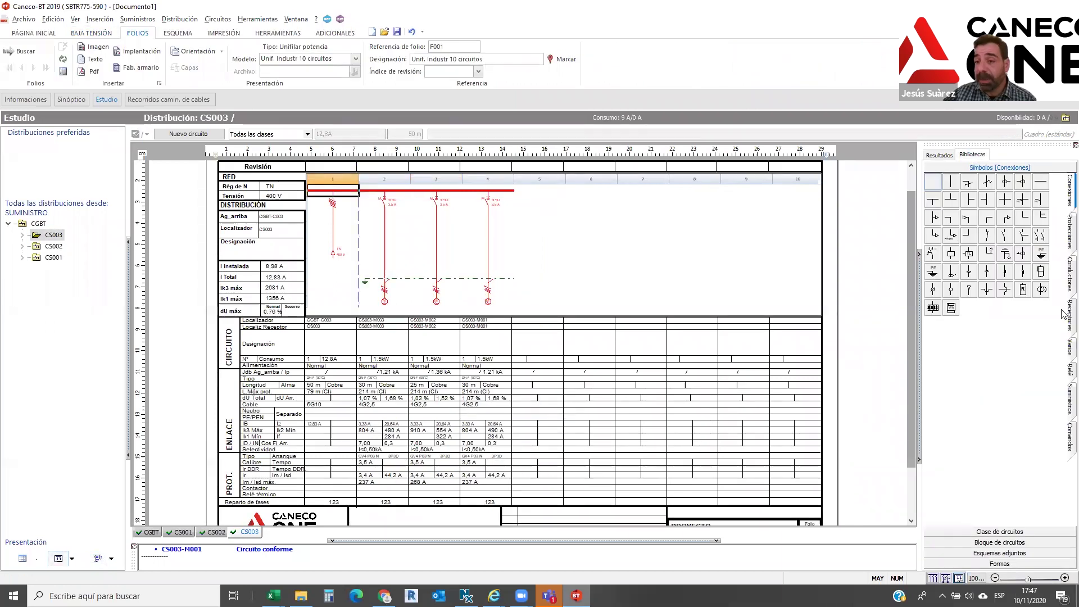
left_click(1066, 304)
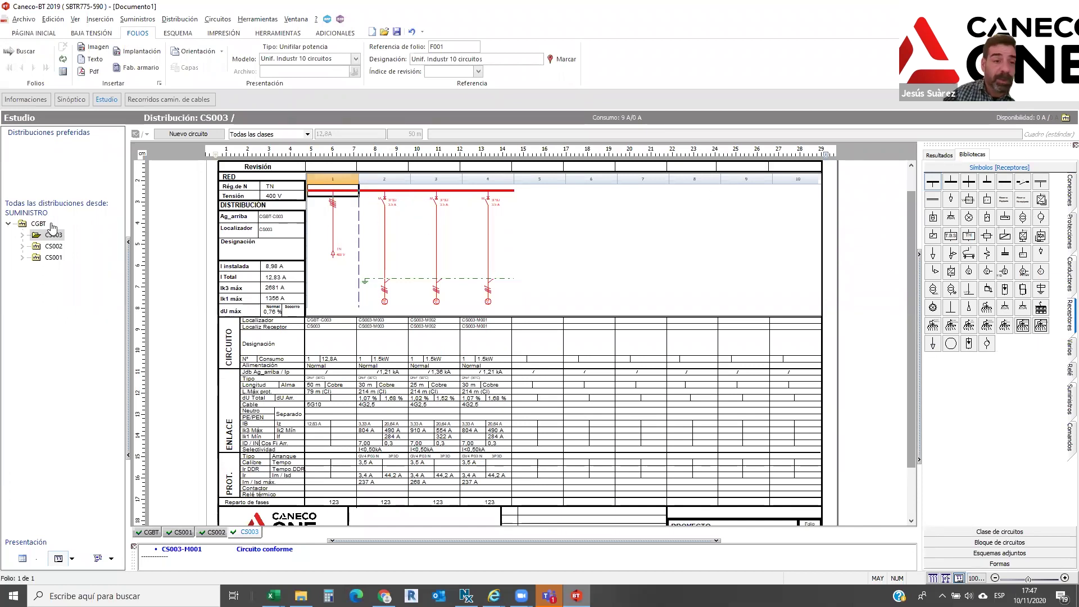
left_click(35, 224)
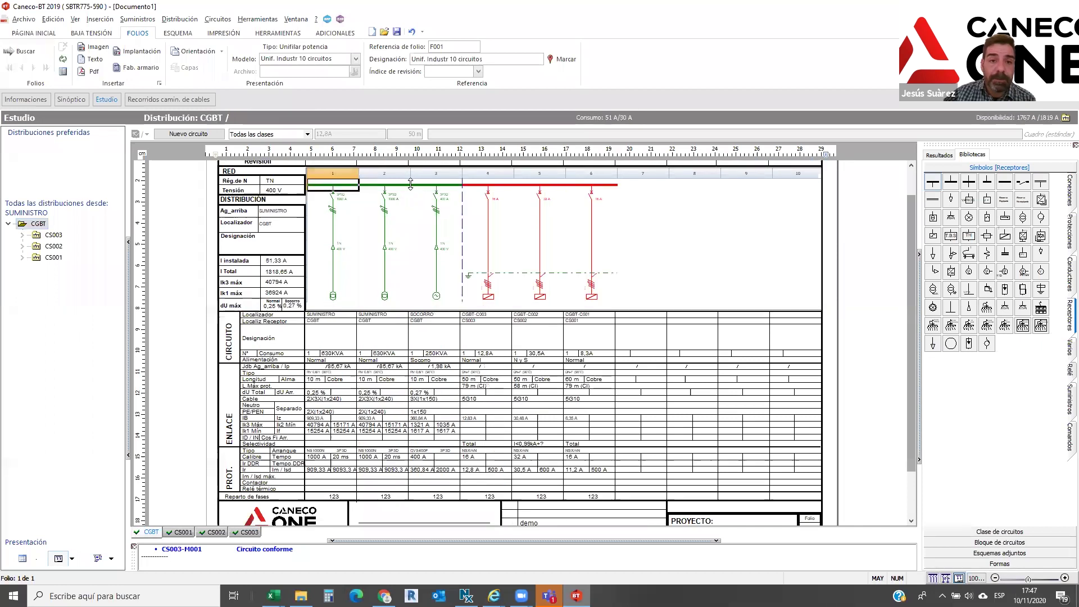
left_click(411, 183)
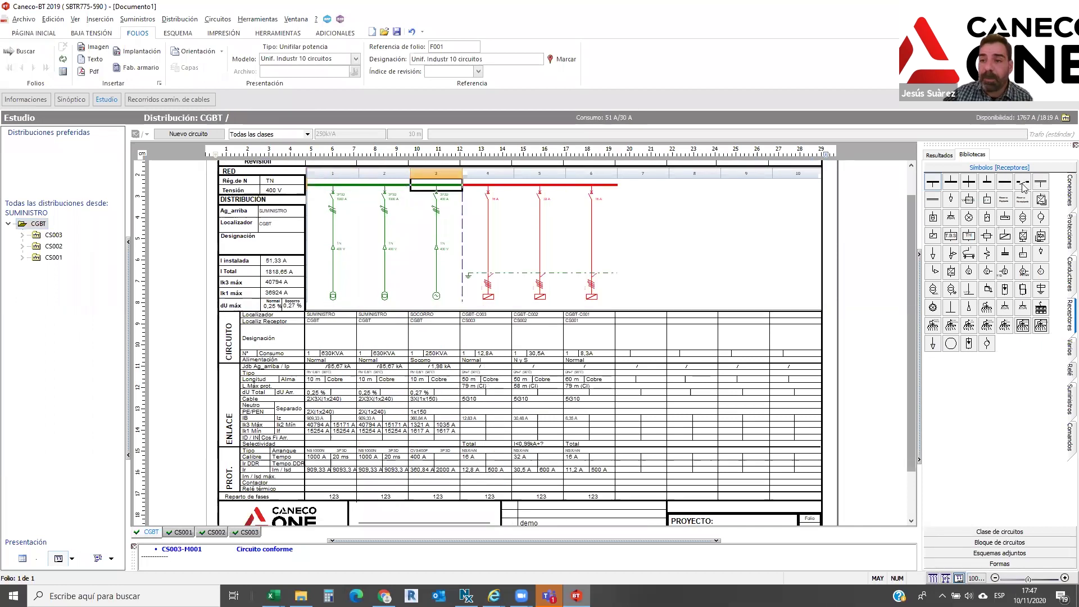
key("Right")
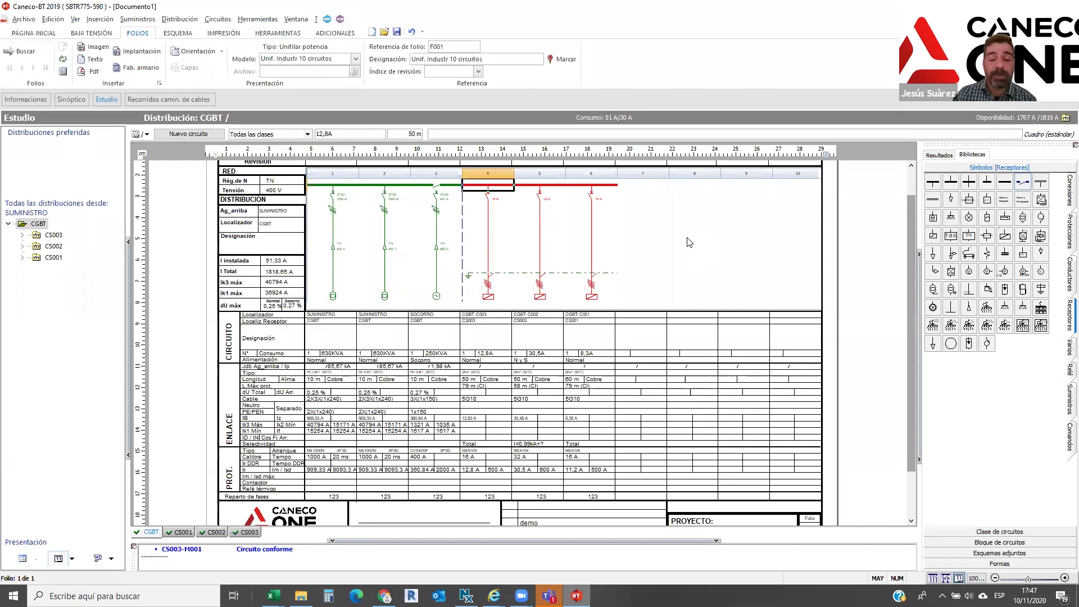
key("super+d")
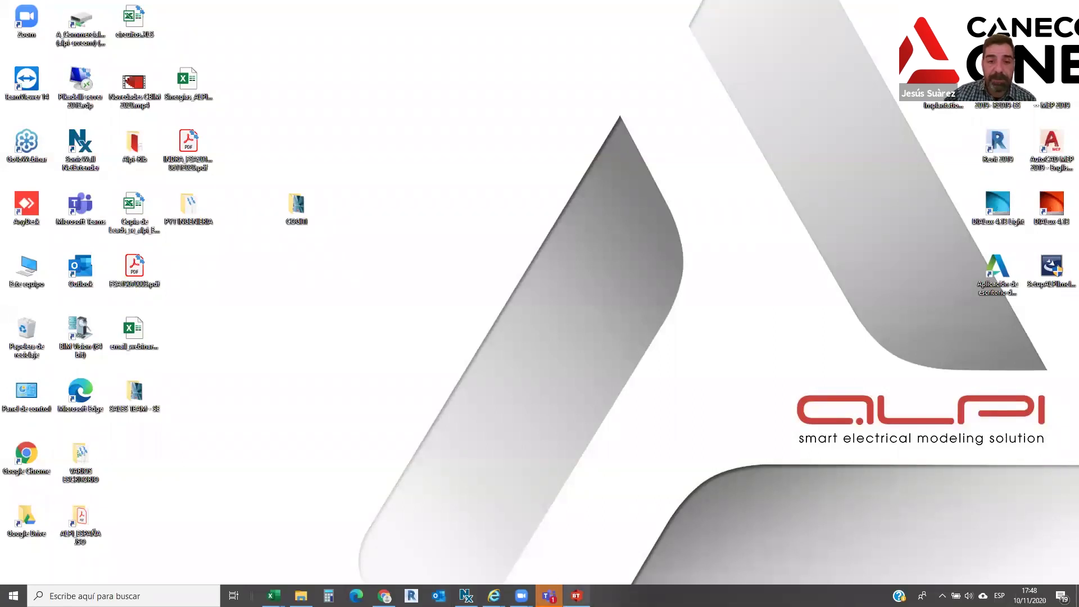
left_click(577, 596)
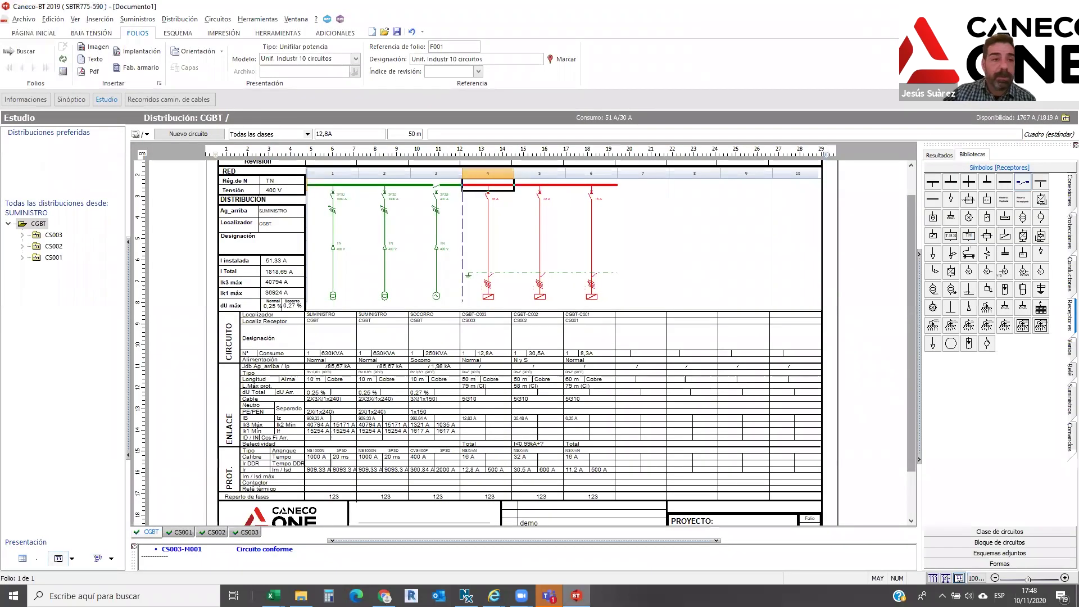
Select the CS002 busbar in the general single-line diagram and show that distribution as a continuous single-line table
left_click(99, 560)
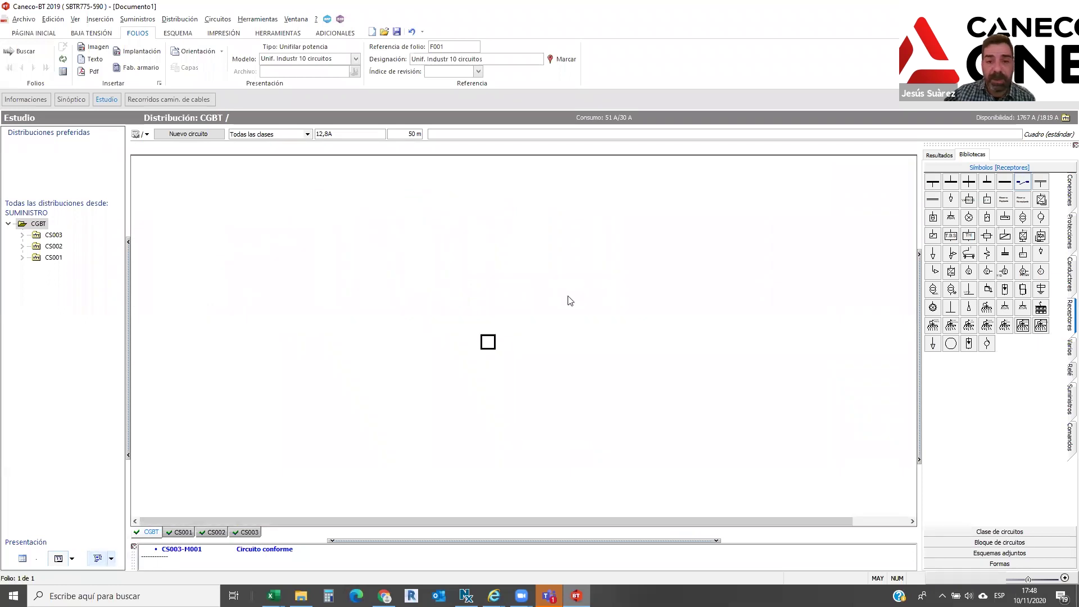
left_click(633, 355)
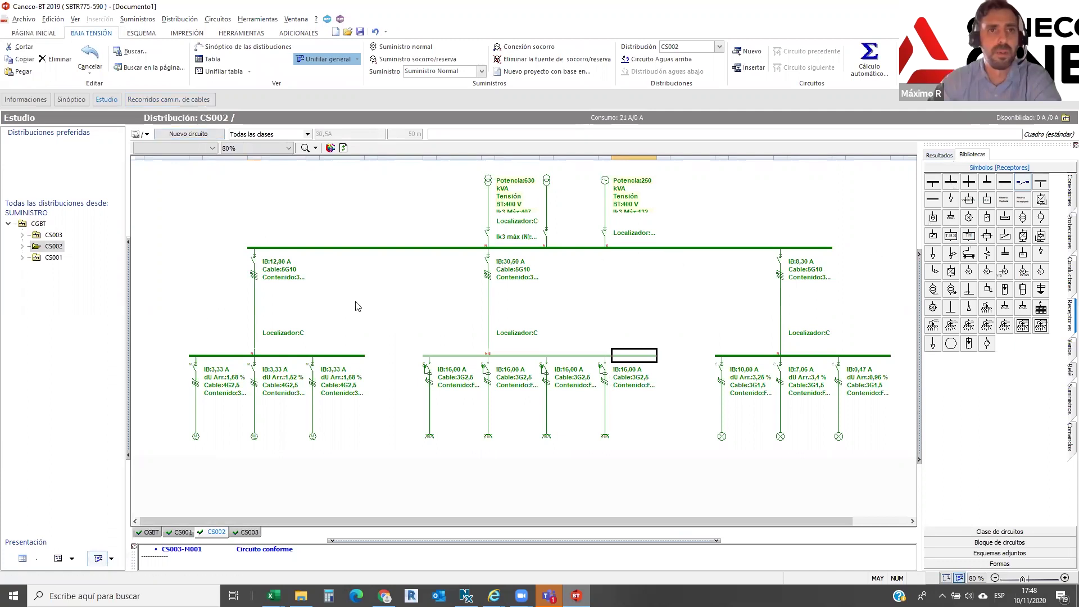
left_click(71, 558)
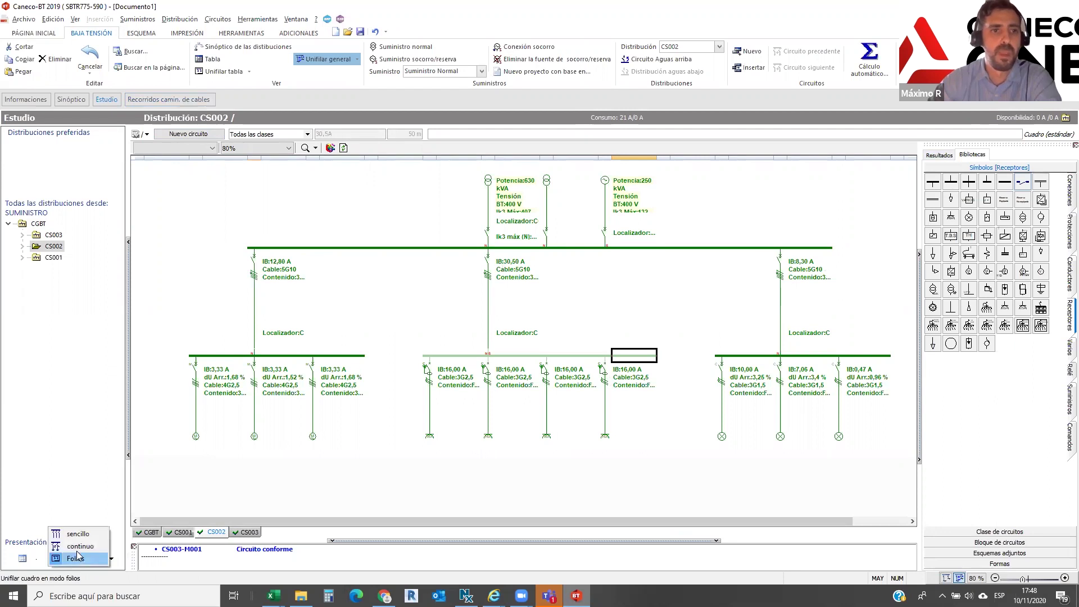
left_click(82, 546)
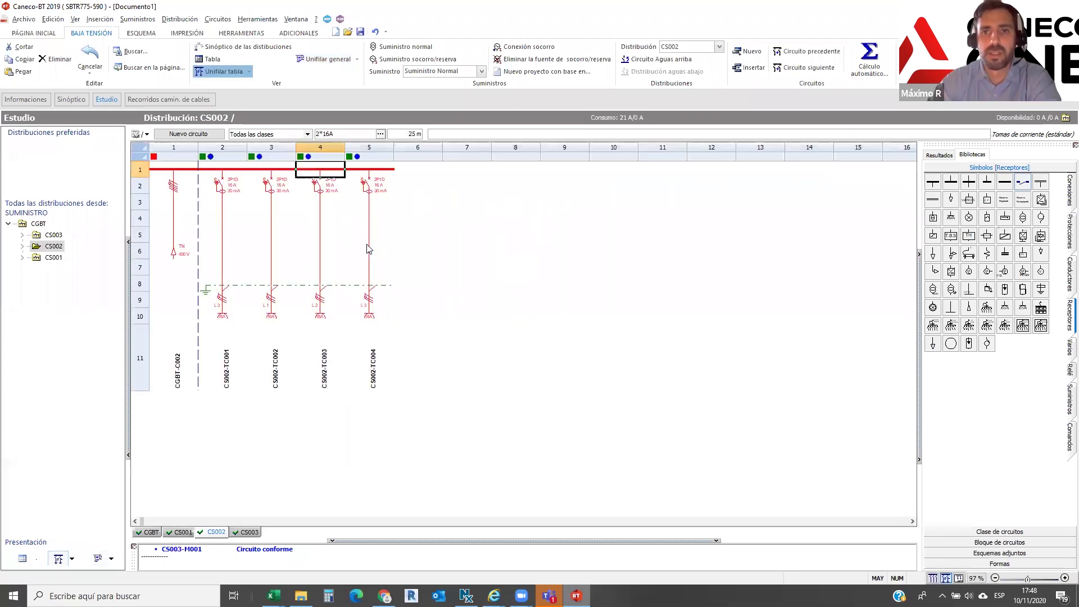
Look through the available new circuit types and the Clase de circuitos library without inserting any circuit
left_click(189, 134)
scroll(242, 264, "down", 3)
scroll(245, 276, "down", 6)
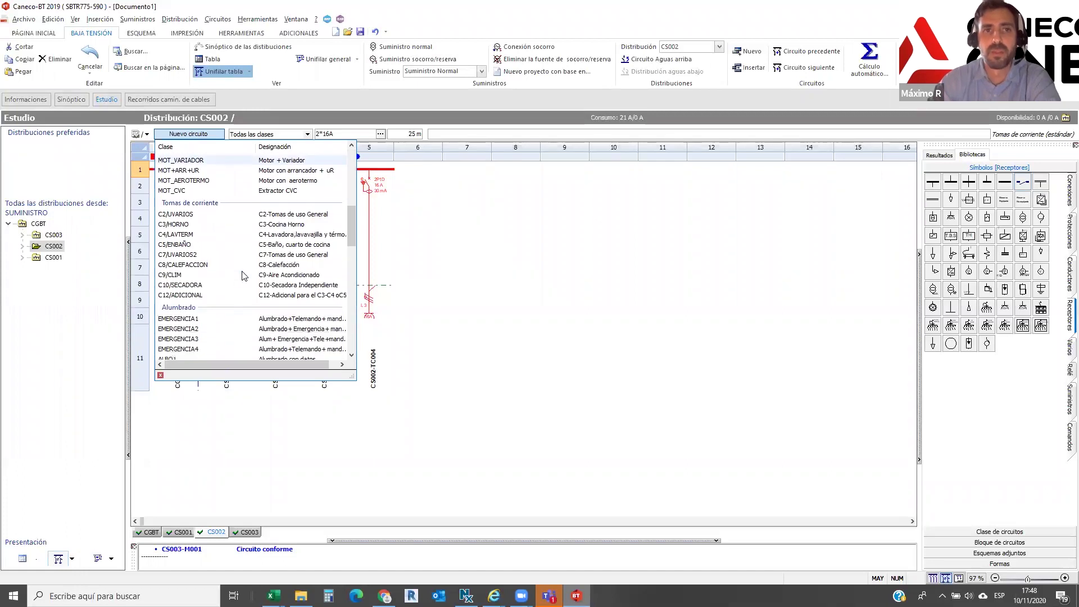
left_click(464, 287)
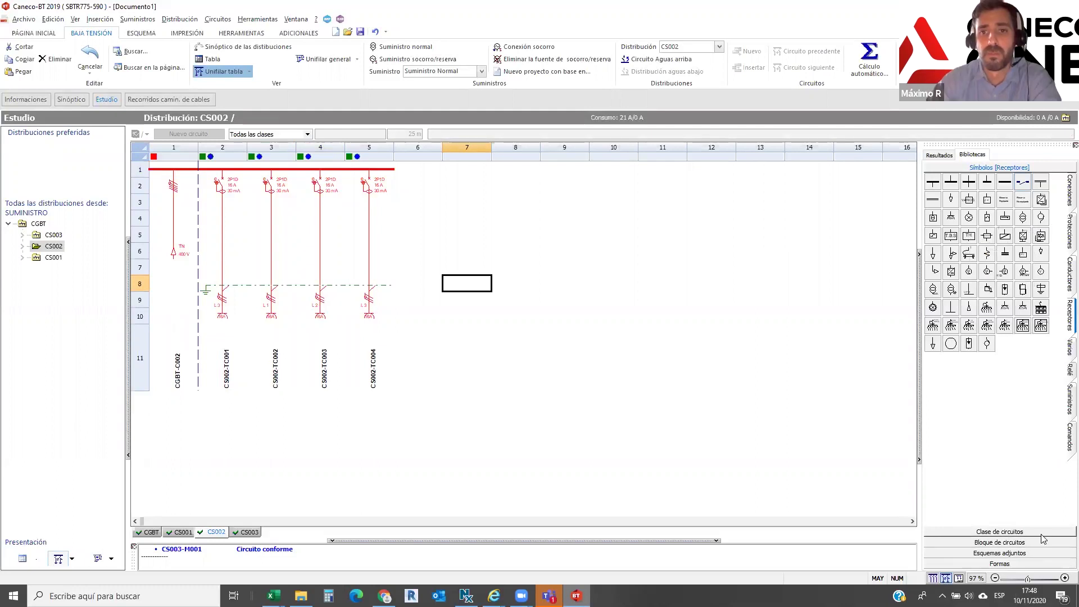
left_click(1001, 532)
scroll(998, 332, "down", 2)
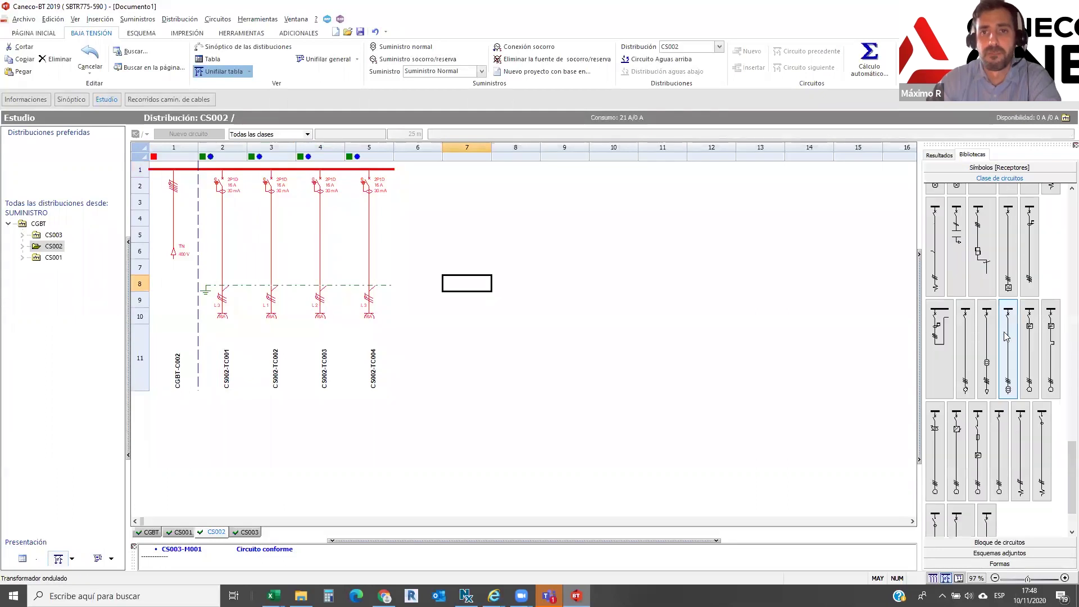
Insert the UPS block with bypass and BT/BT transformer from Bloque de circuitos before circuit CS002-TC004
left_click(1012, 542)
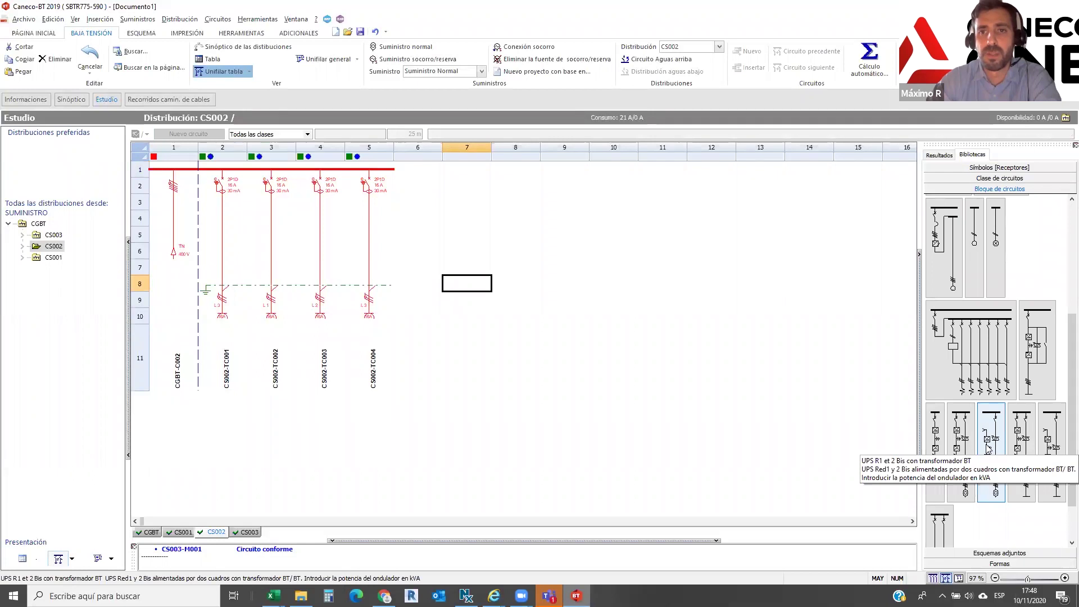
left_click(392, 170)
double_click(971, 435)
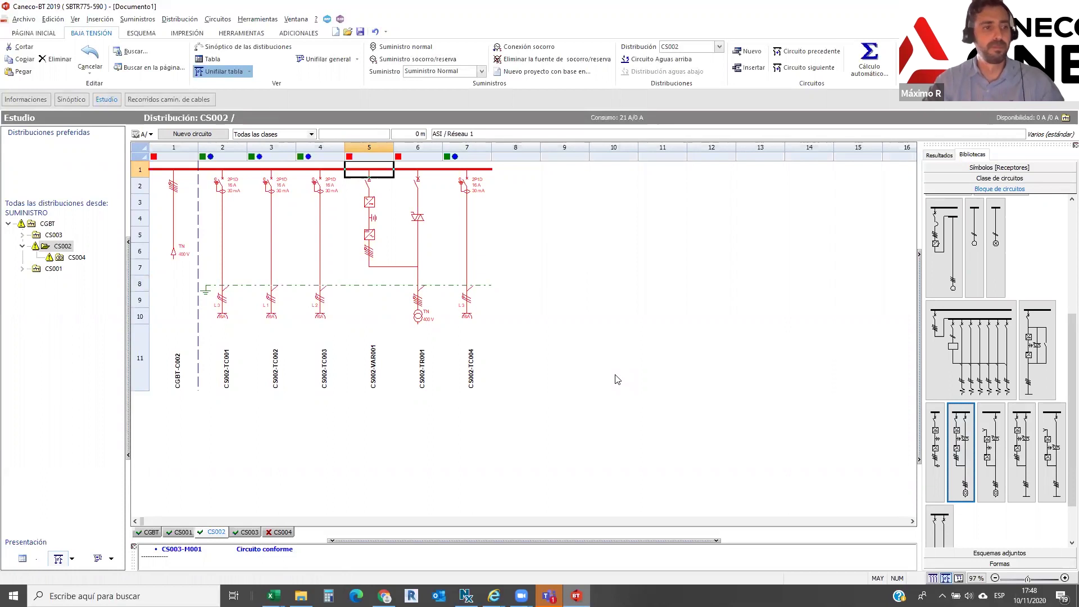
Examine the inserted UPS block in the general single-line diagram and return to the CS002 single-line table
left_click(98, 559)
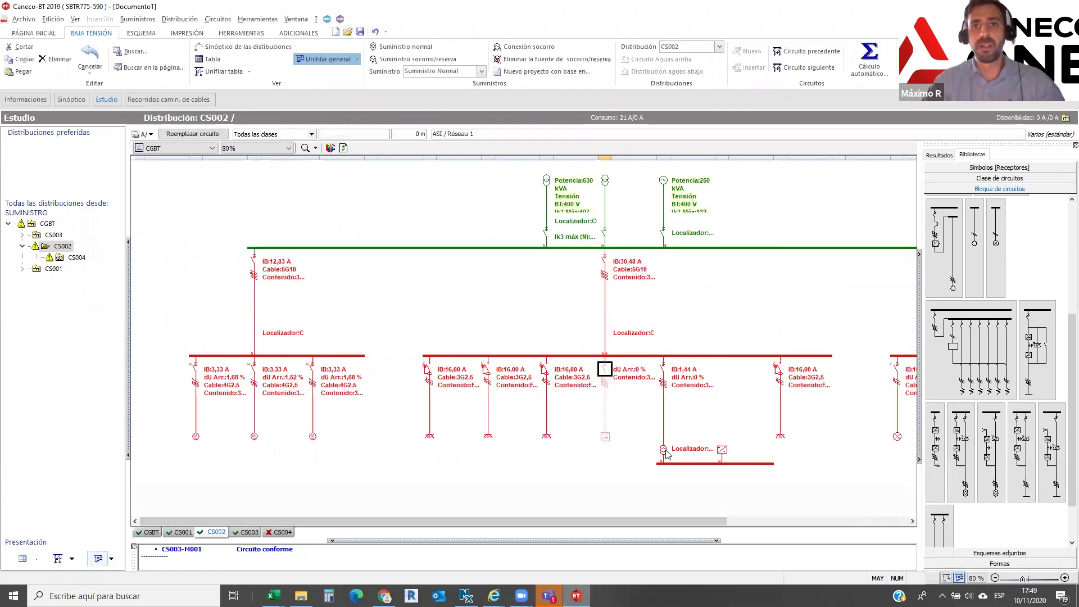
left_click(62, 560)
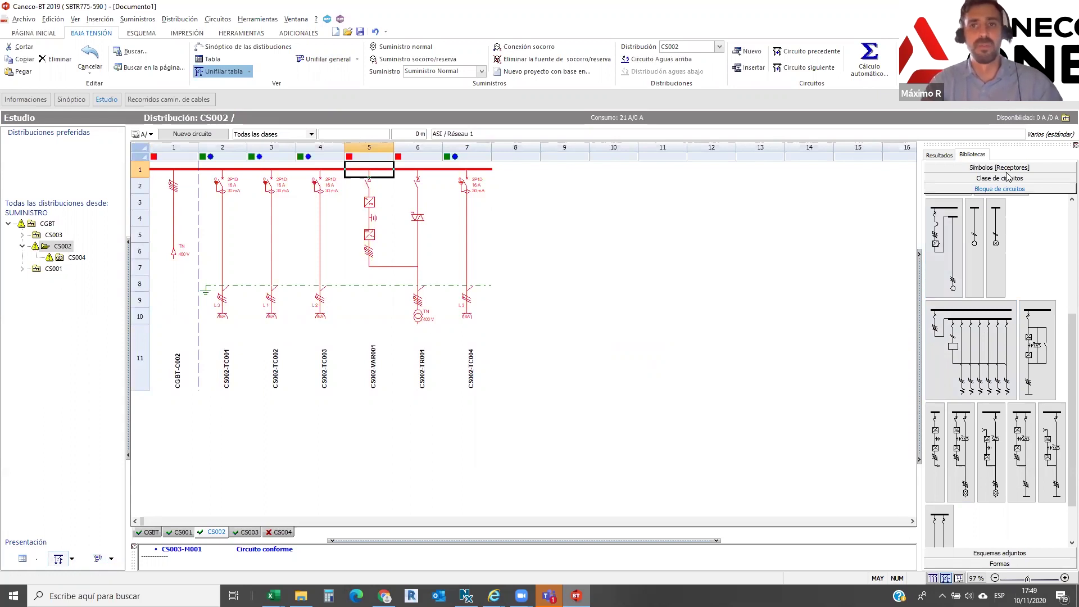
key("super+d")
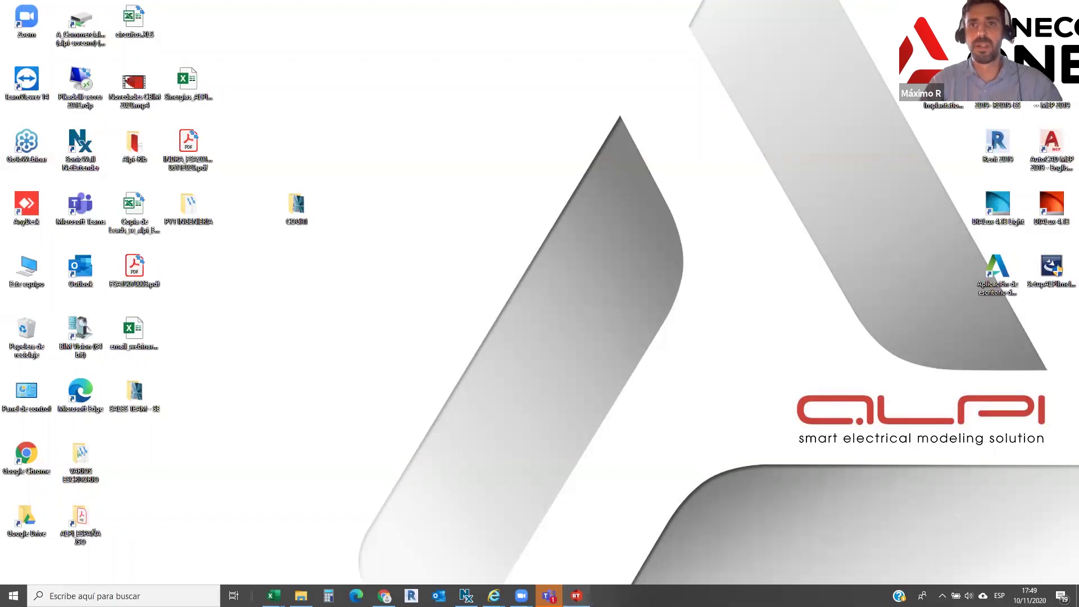
left_click(576, 596)
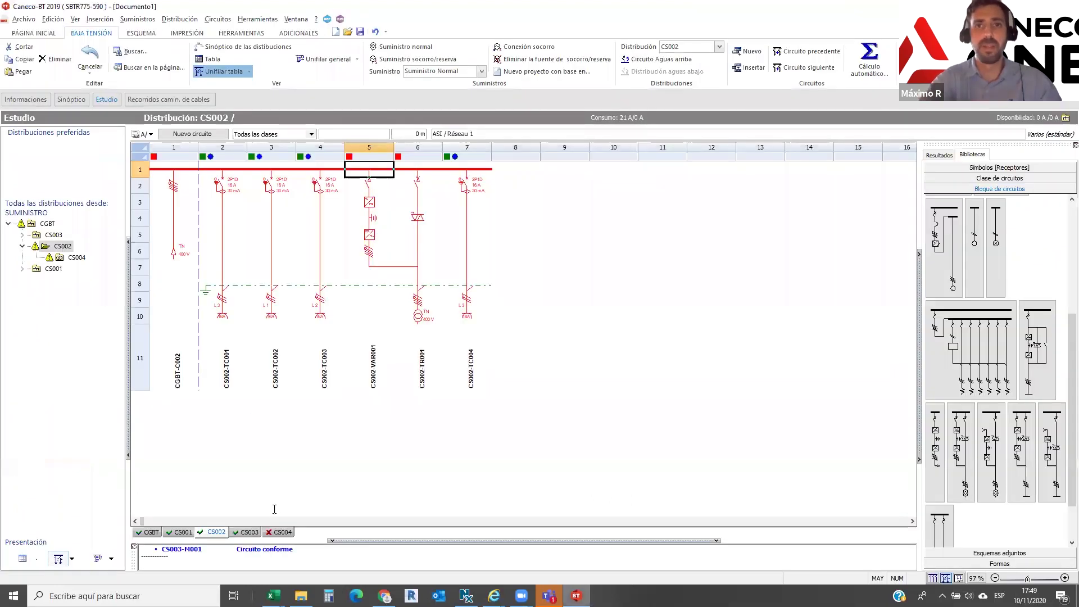
Show the circuits of distribution CS002 in the table presentation
left_click(23, 558)
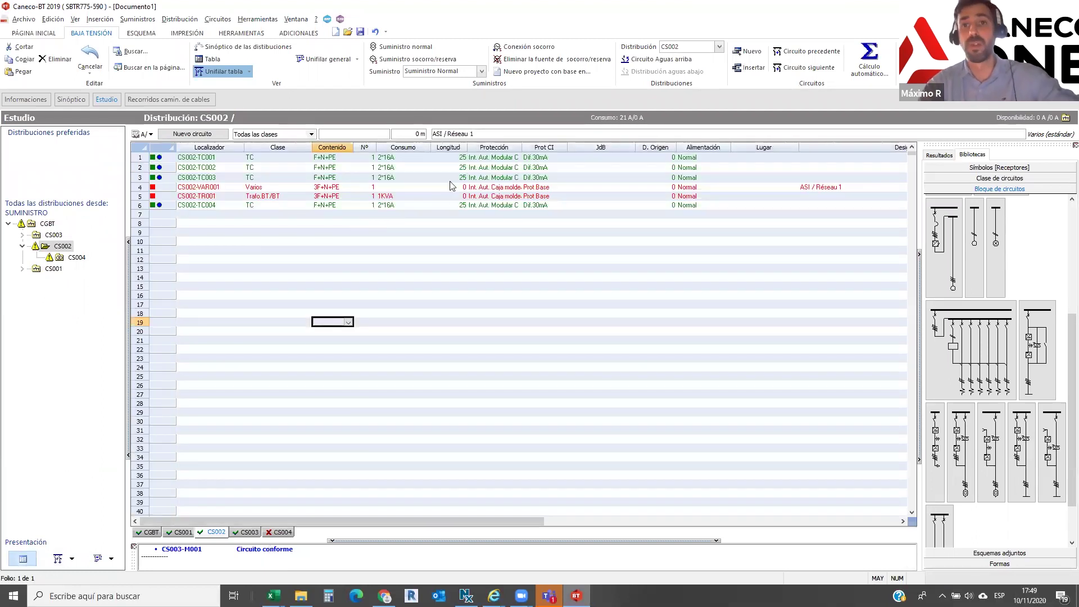
Look through distributions CS004 and CS003 and display the calculation results of circuit CS003-M003 in a wider results area
left_click(407, 158)
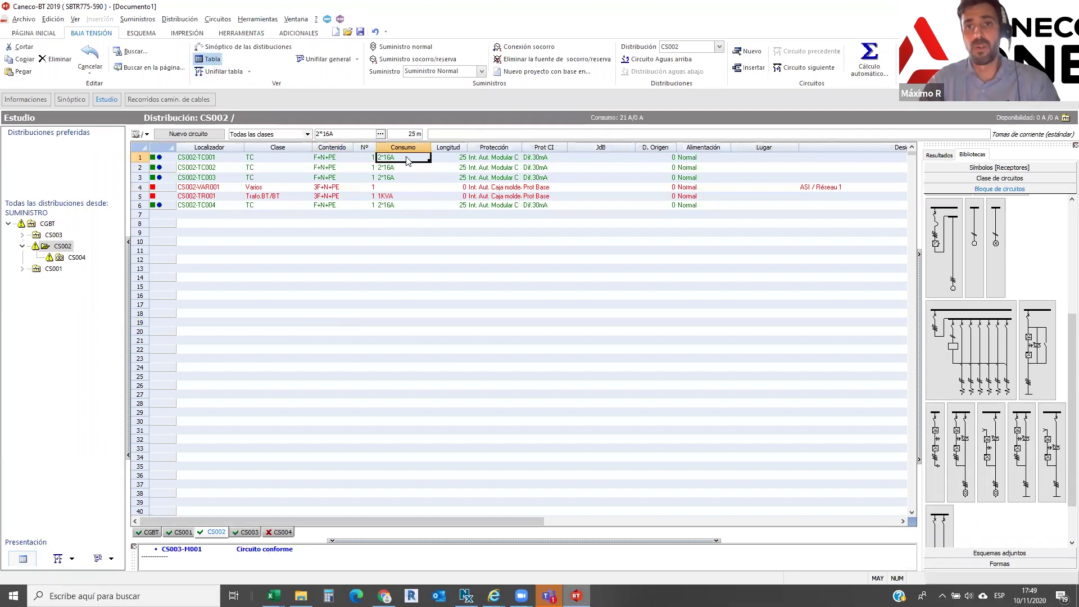
left_click(72, 258)
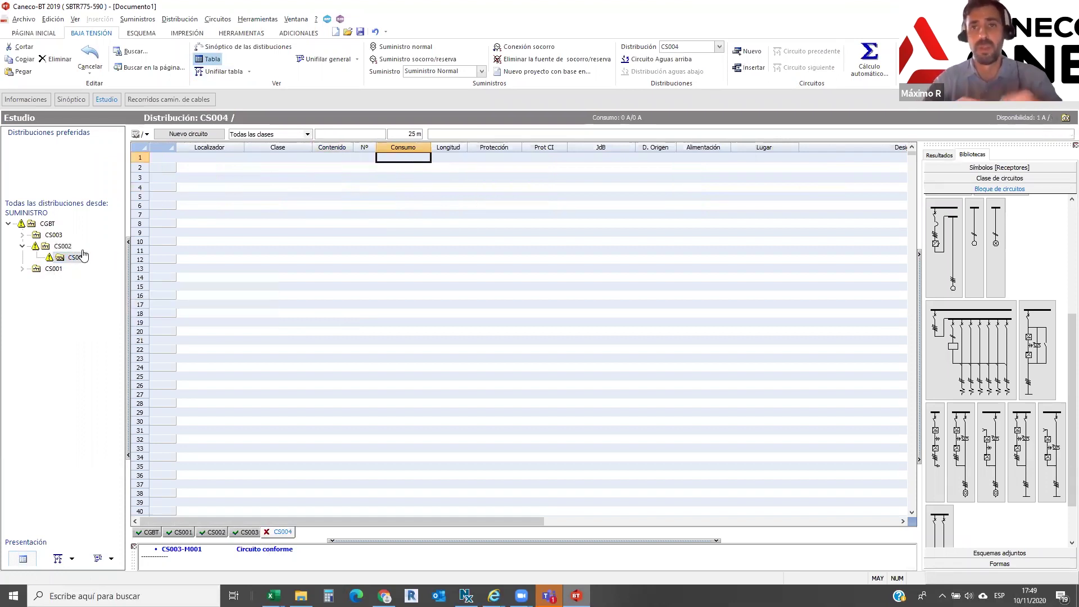
left_click(54, 235)
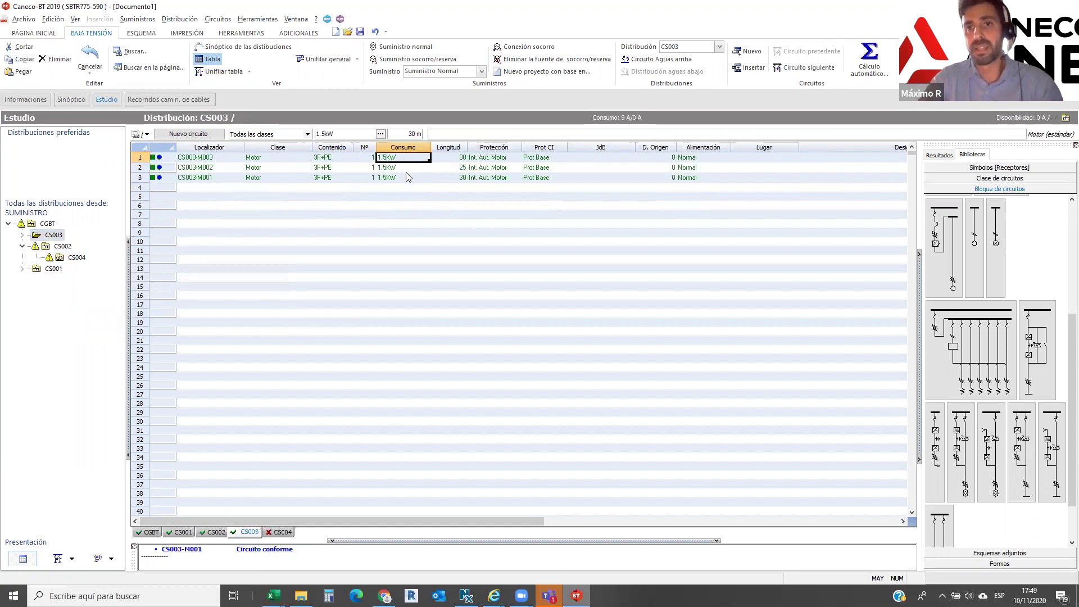
left_click(939, 155)
mouse_move(1026, 266)
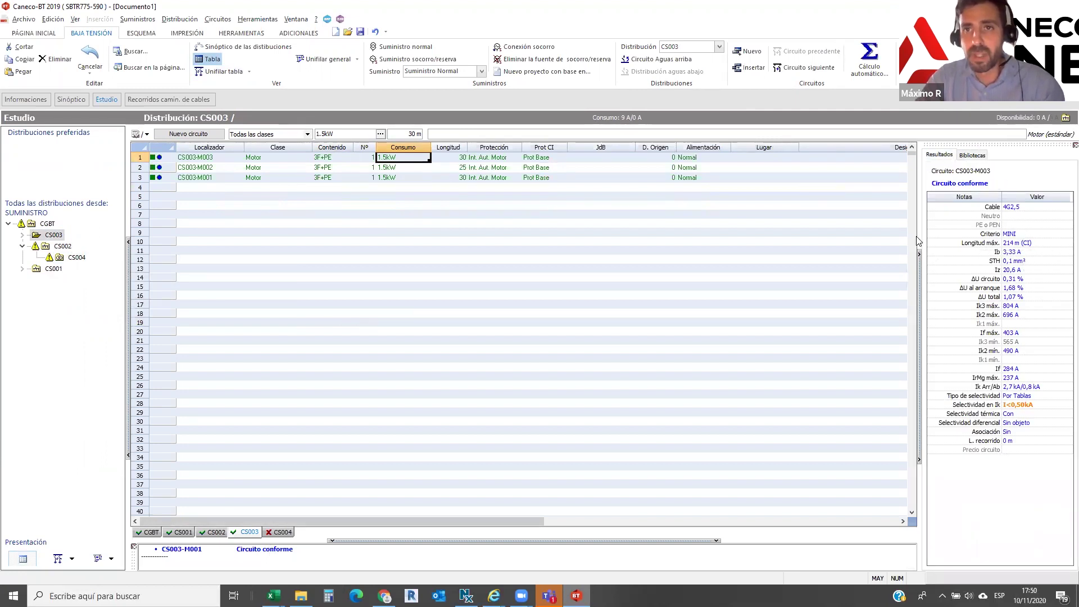
left_click_drag(918, 303, 782, 236)
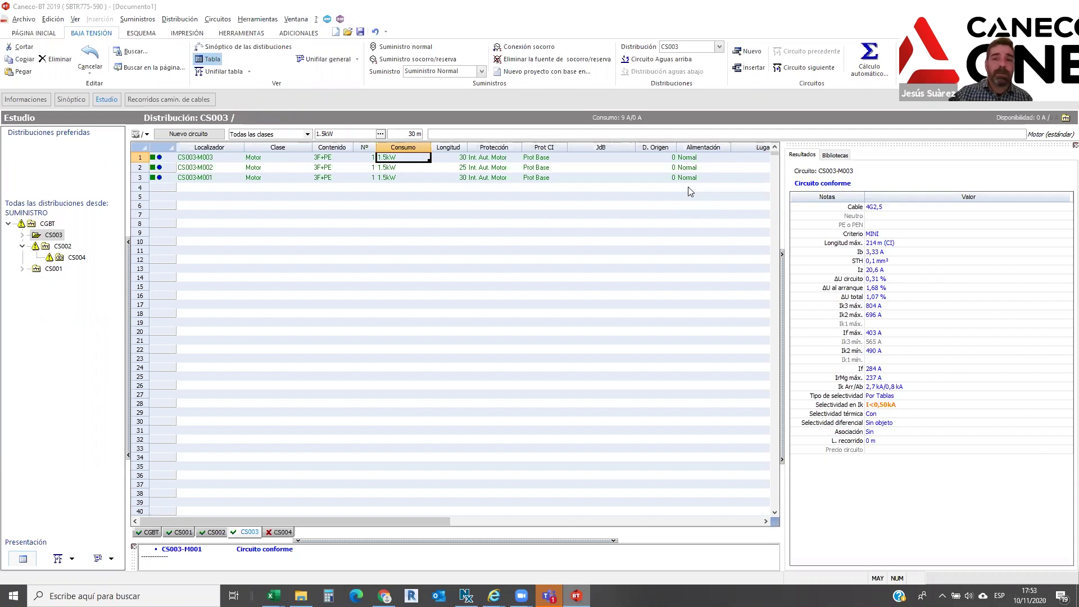
Replace the receptor of motor circuit CS003-M002 with the T.B.S symbol in the single-line table, applying the Varios style values
left_click(58, 559)
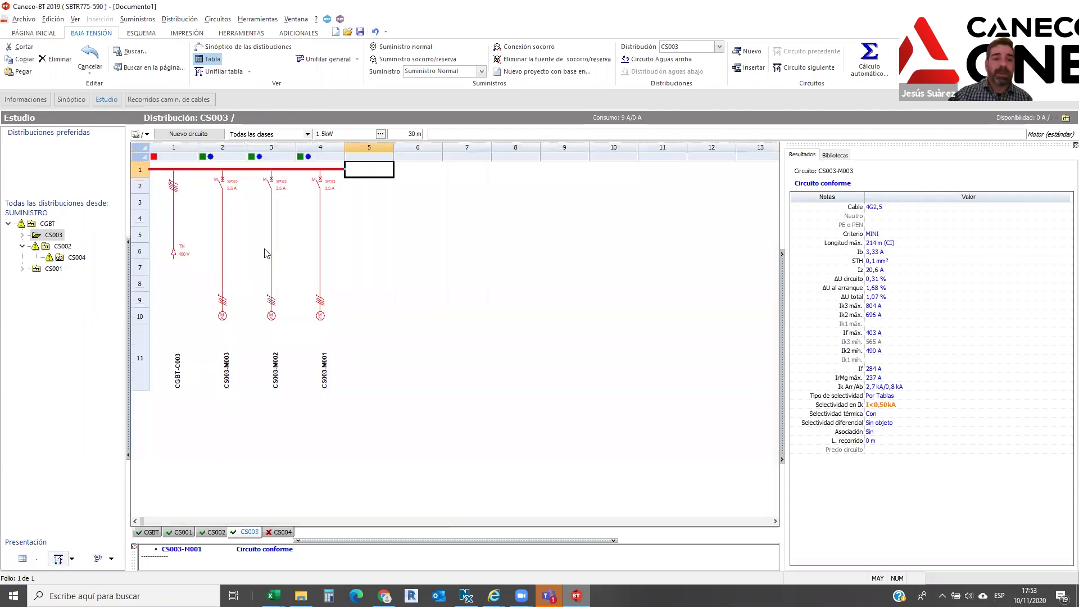
left_click(266, 253)
left_click(837, 155)
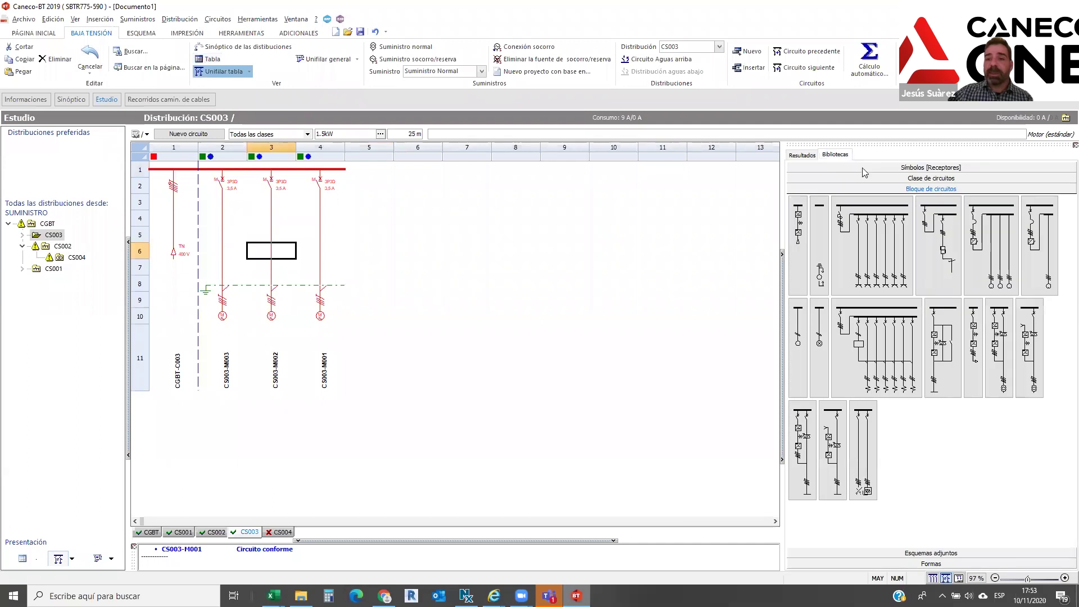
left_click(932, 170)
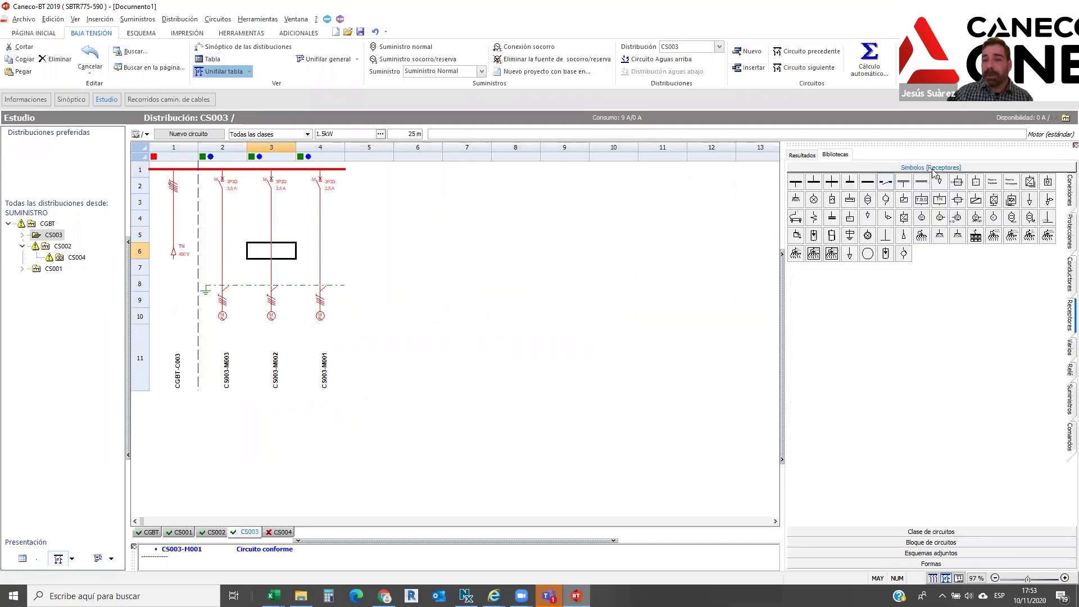
left_click(925, 203)
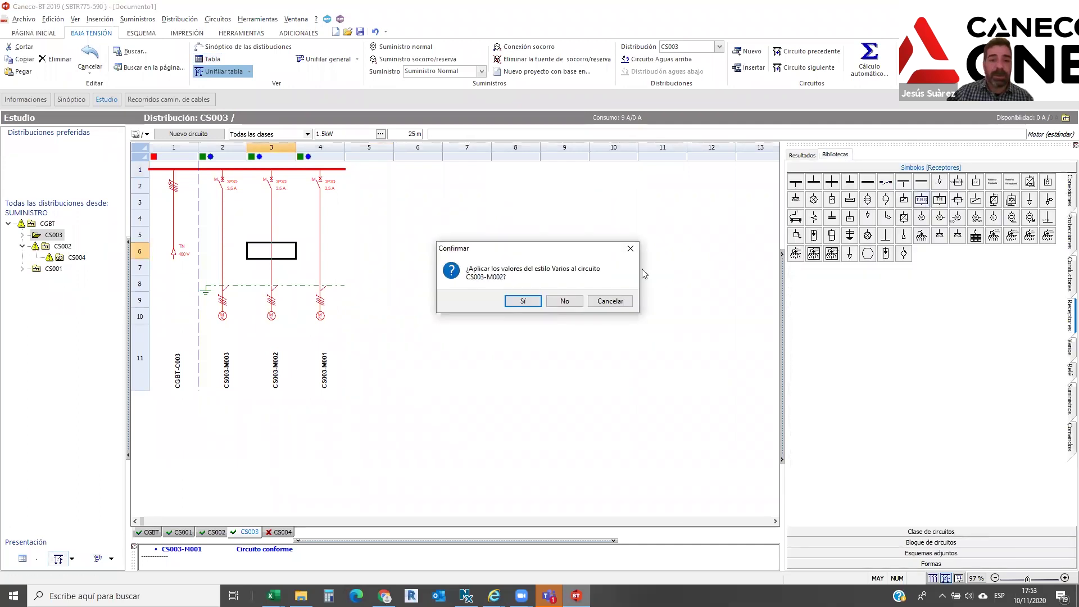
left_click(518, 302)
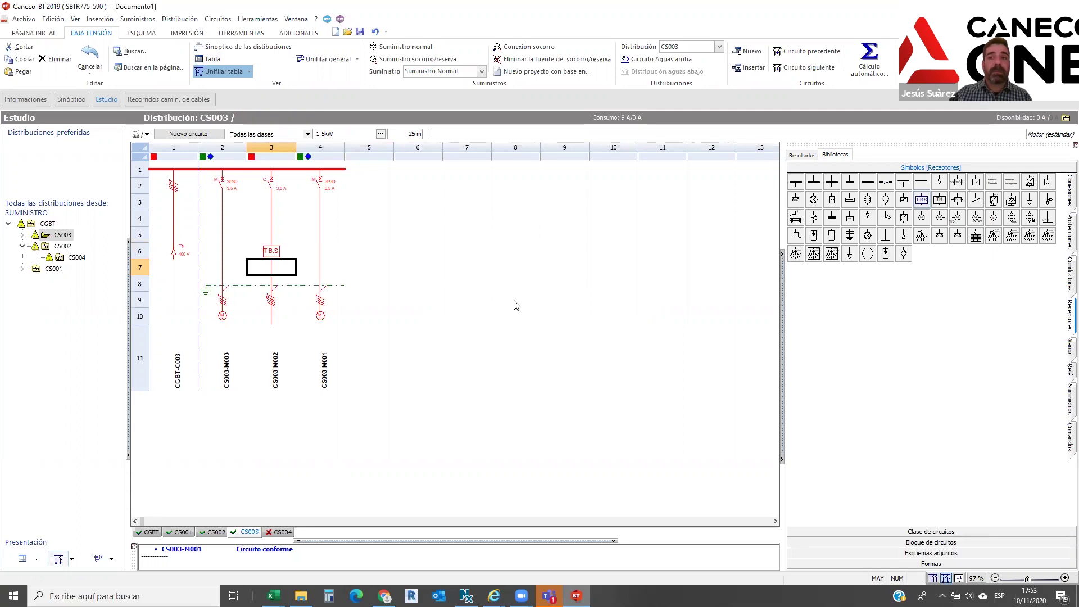
key("super+d")
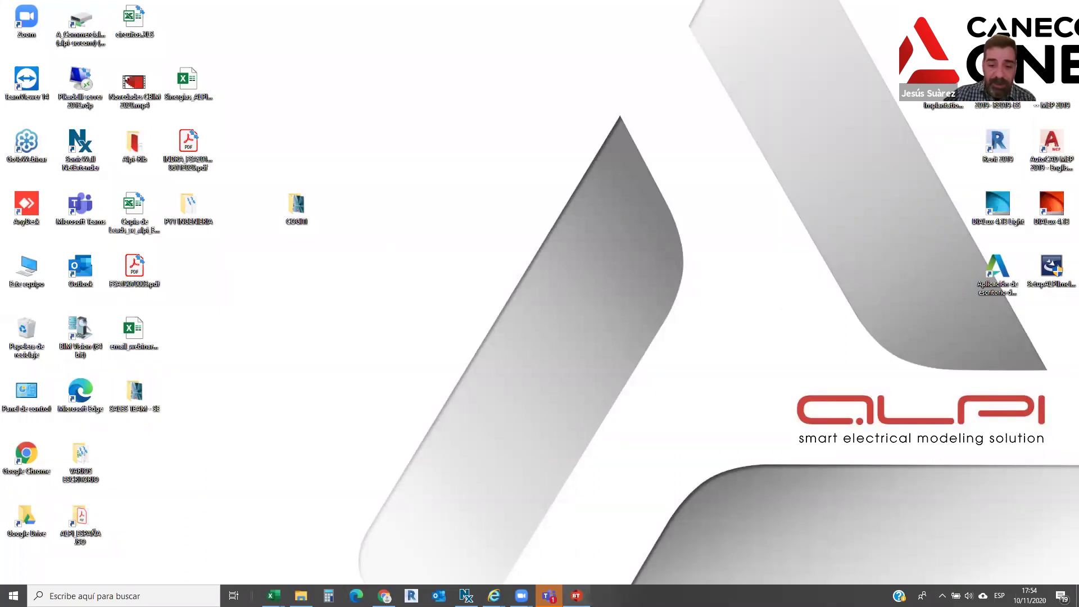
left_click(576, 596)
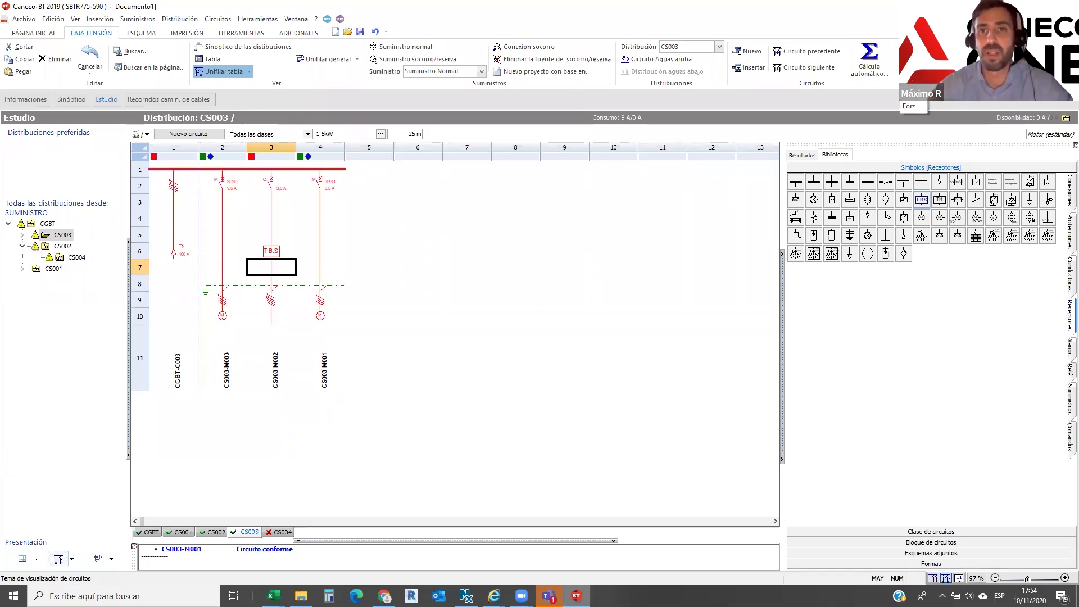
left_click(72, 558)
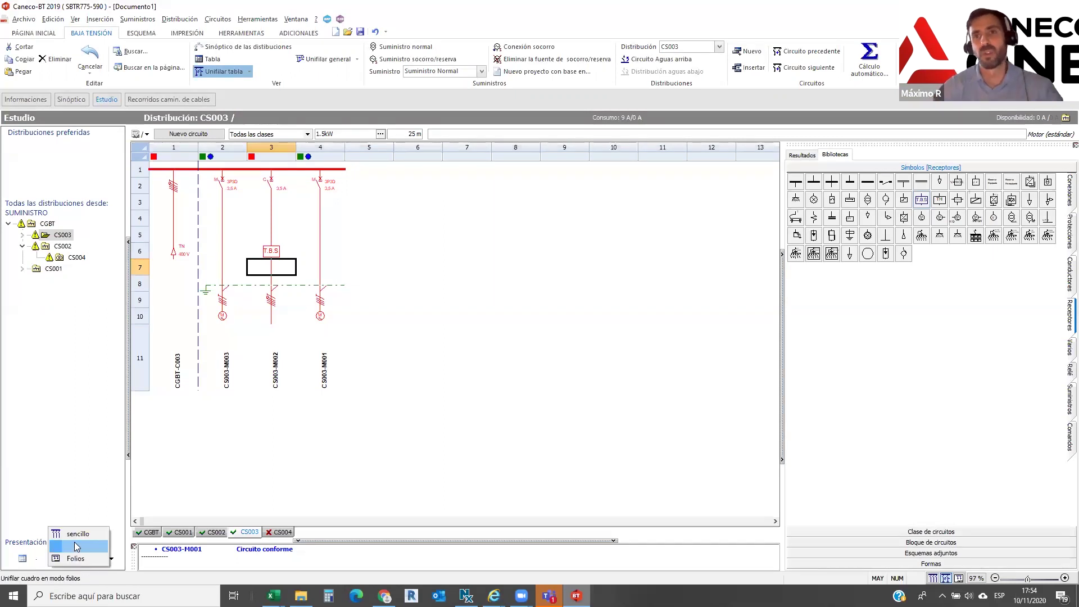
left_click(68, 252)
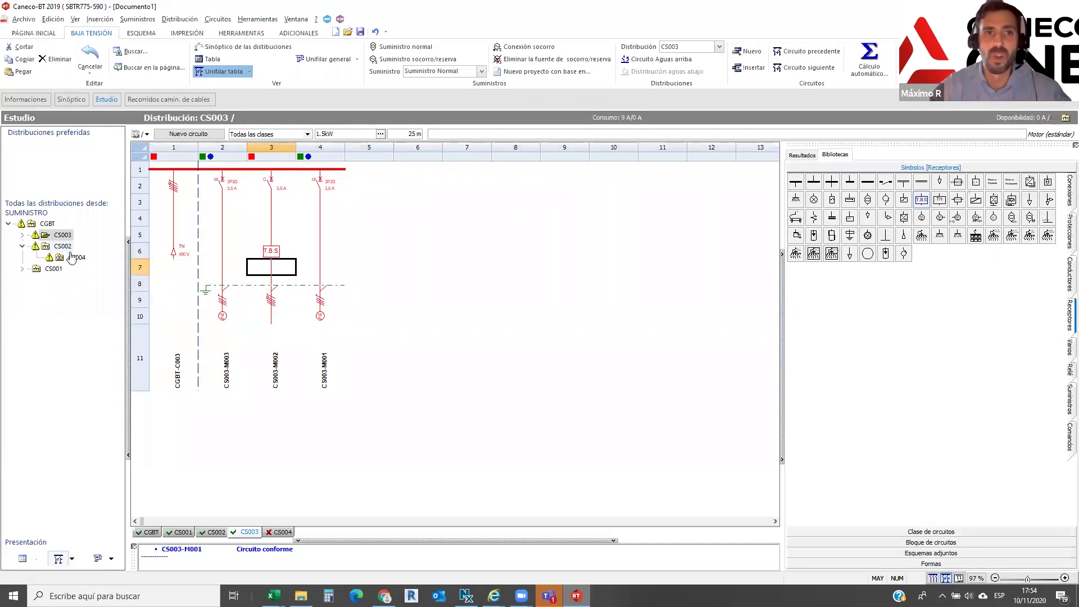
Review distributions CS004 and CS002 in the table presentation
left_click(71, 258)
left_click(23, 559)
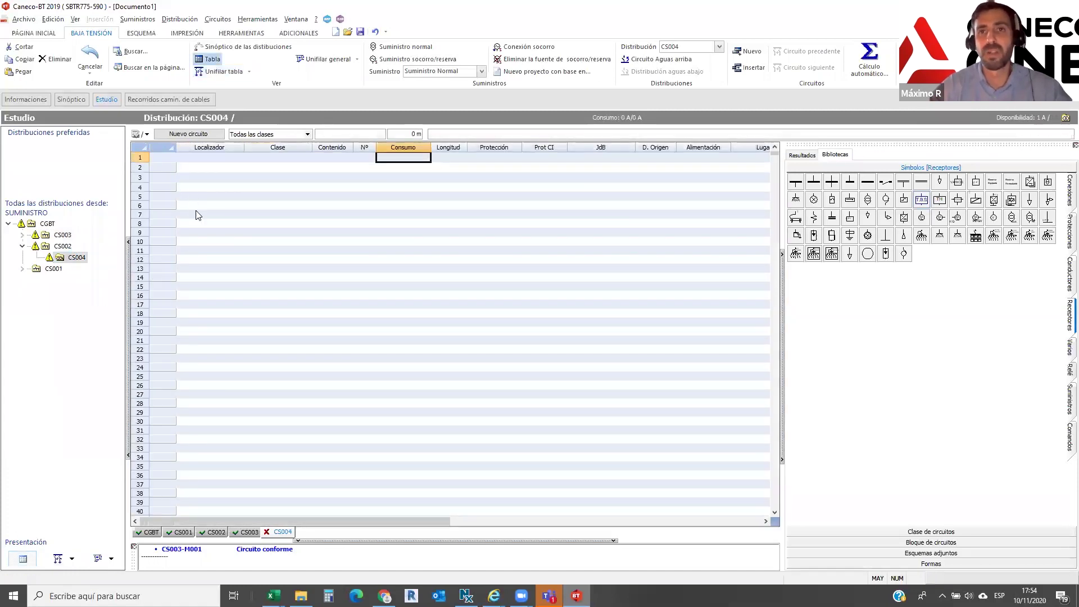
left_click(62, 246)
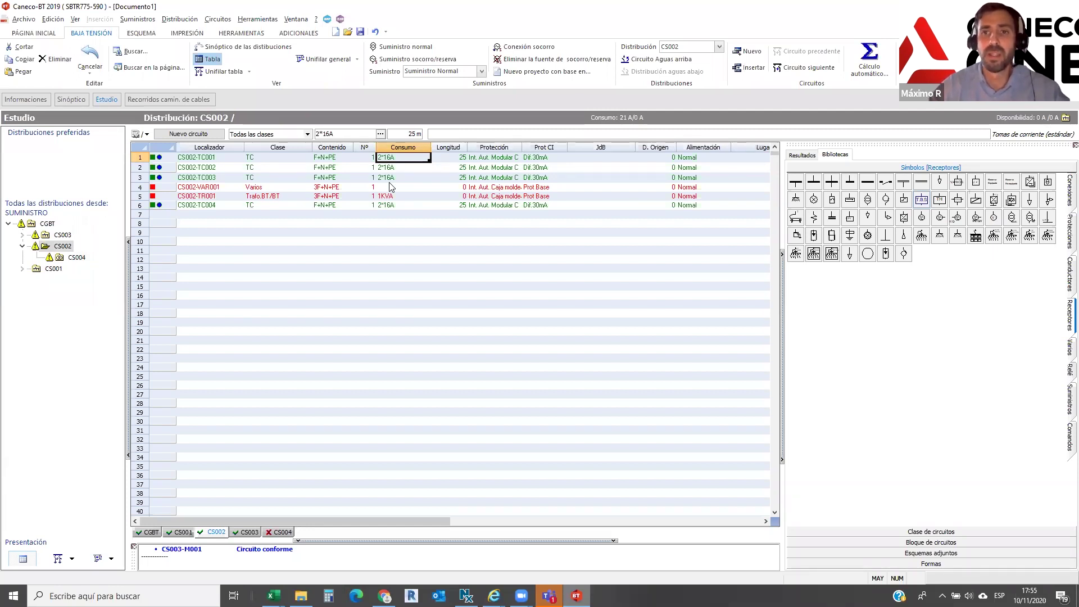
Try disabling Materiales genéricos (Pseudo Generic Object) in the print configuration and discard the change
left_click(24, 19)
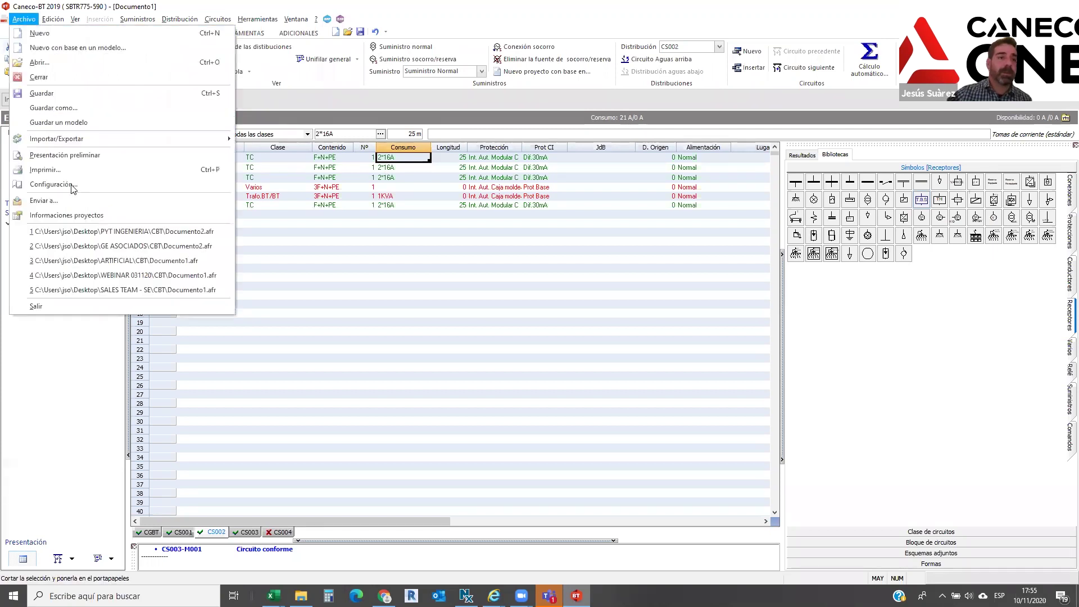
left_click(50, 185)
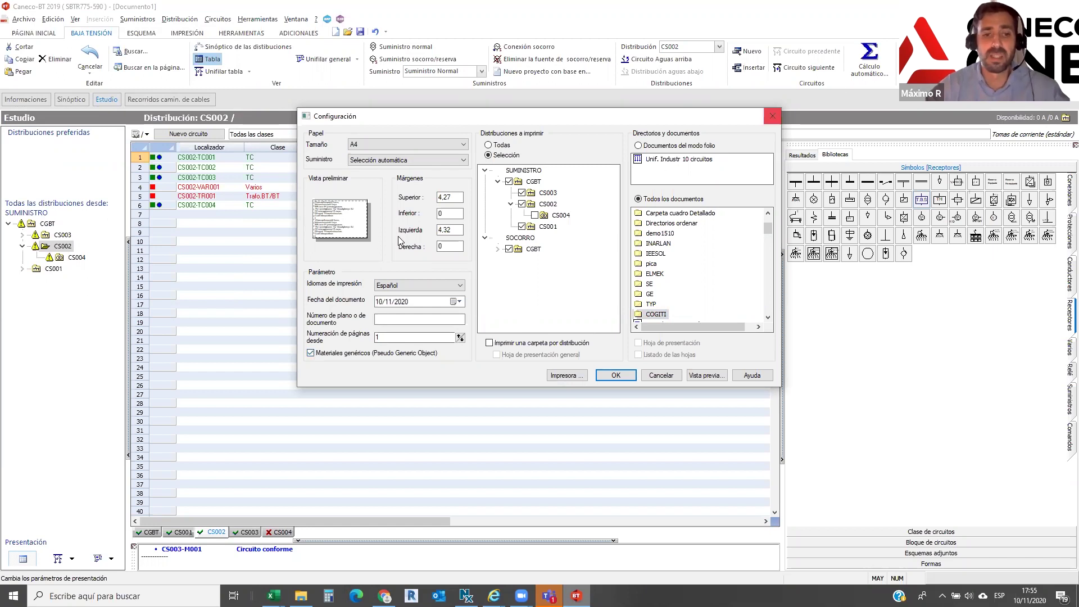
left_click(360, 354)
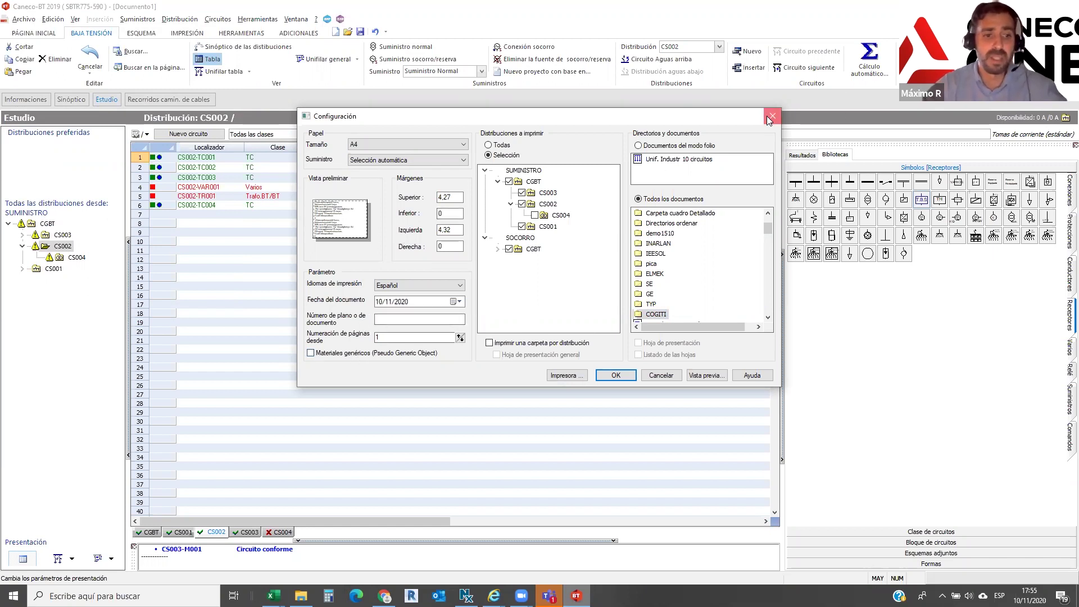
left_click(769, 120)
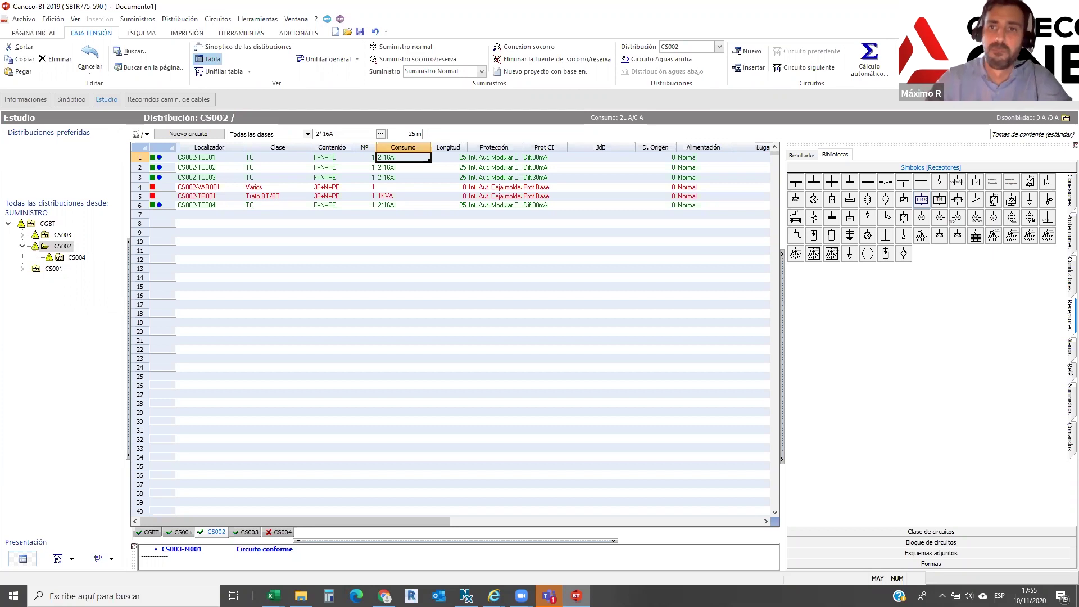
key("super+d")
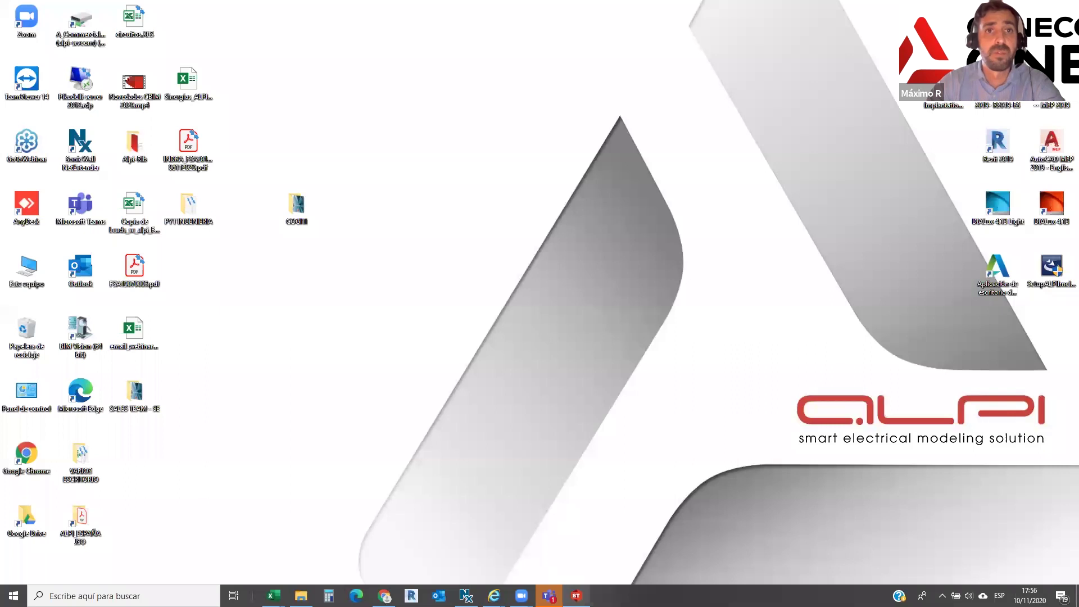
left_click(574, 593)
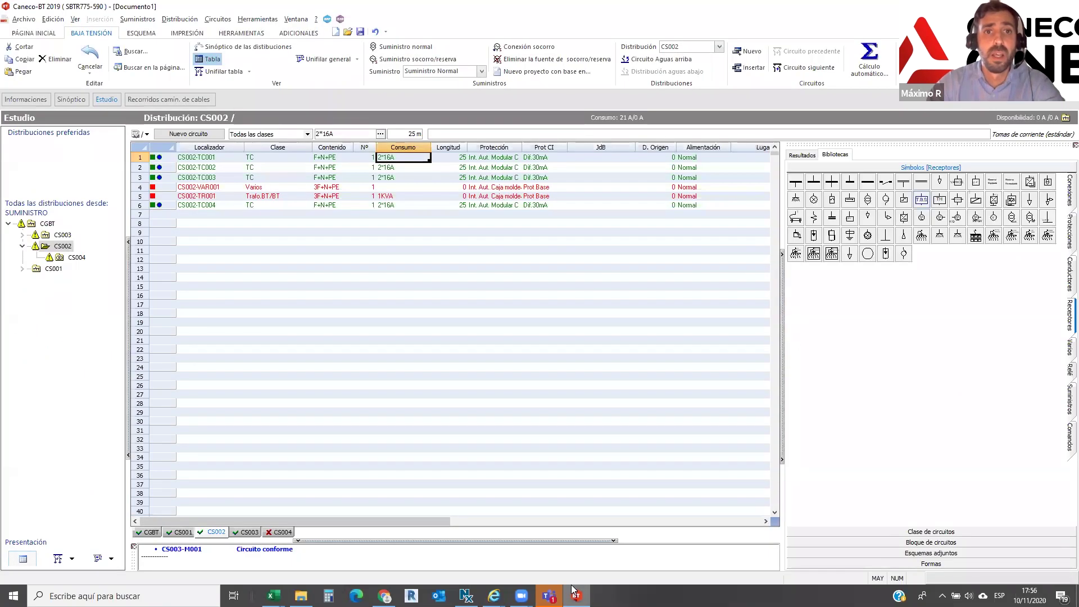
Add a Canalización prefabricada circuit to the CGBT busbar in the general single-line diagram
left_click(99, 559)
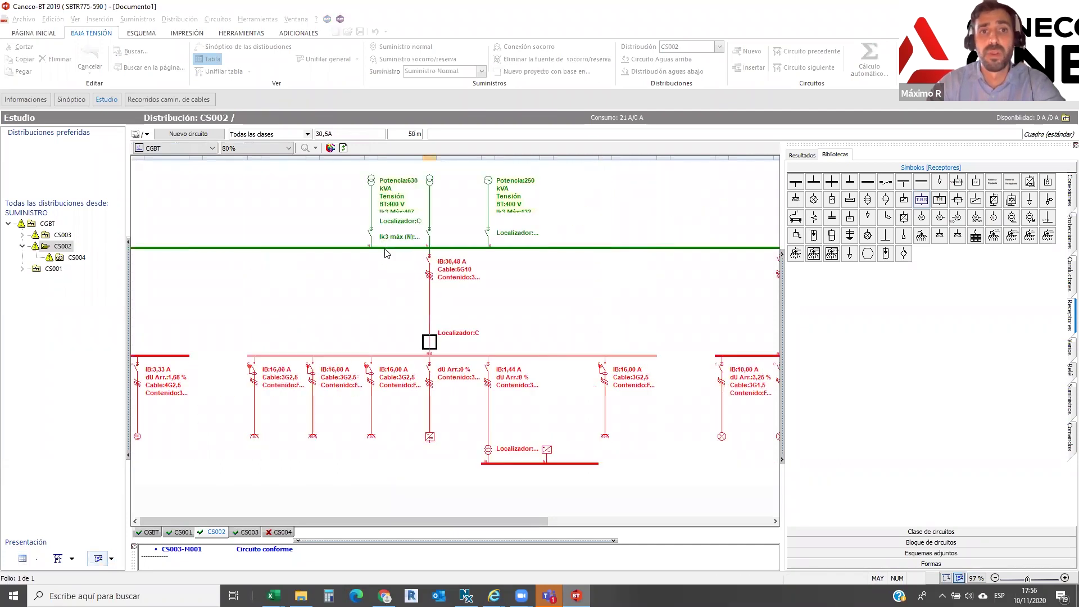
left_click(630, 248)
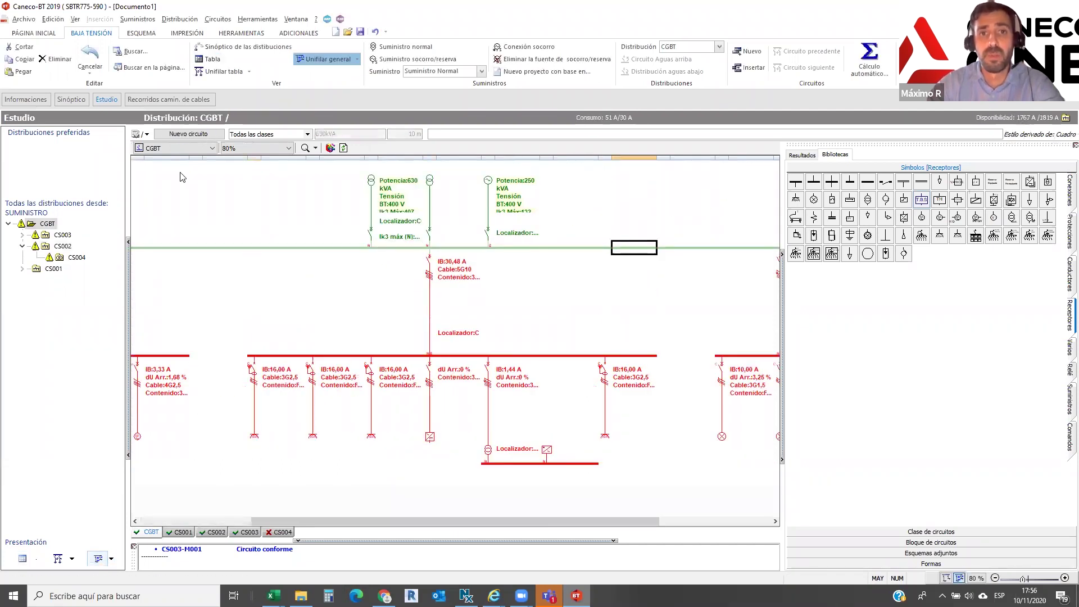
left_click(203, 133)
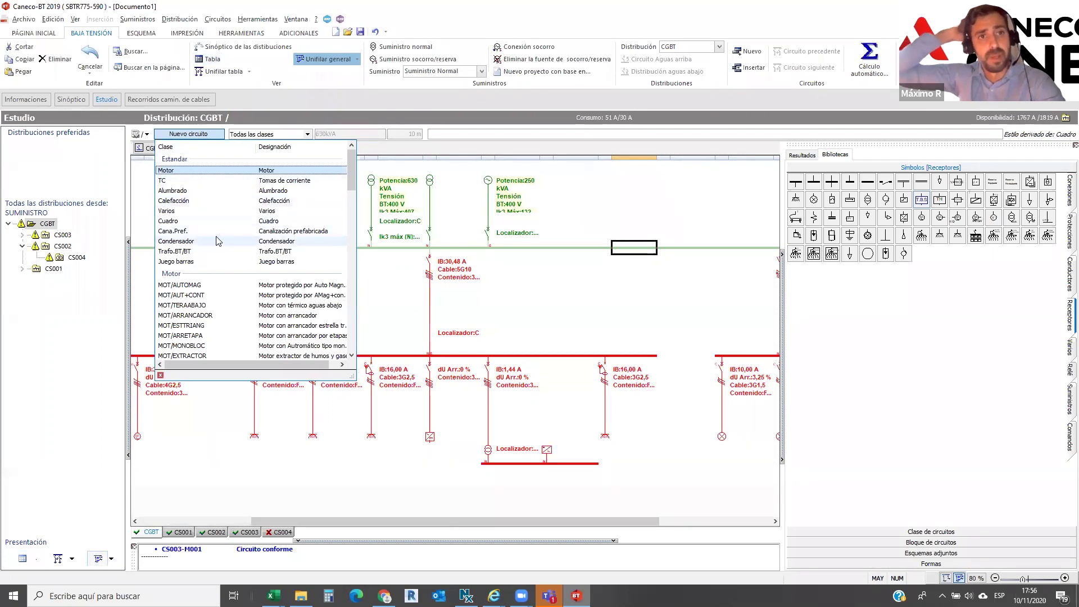
left_click(212, 232)
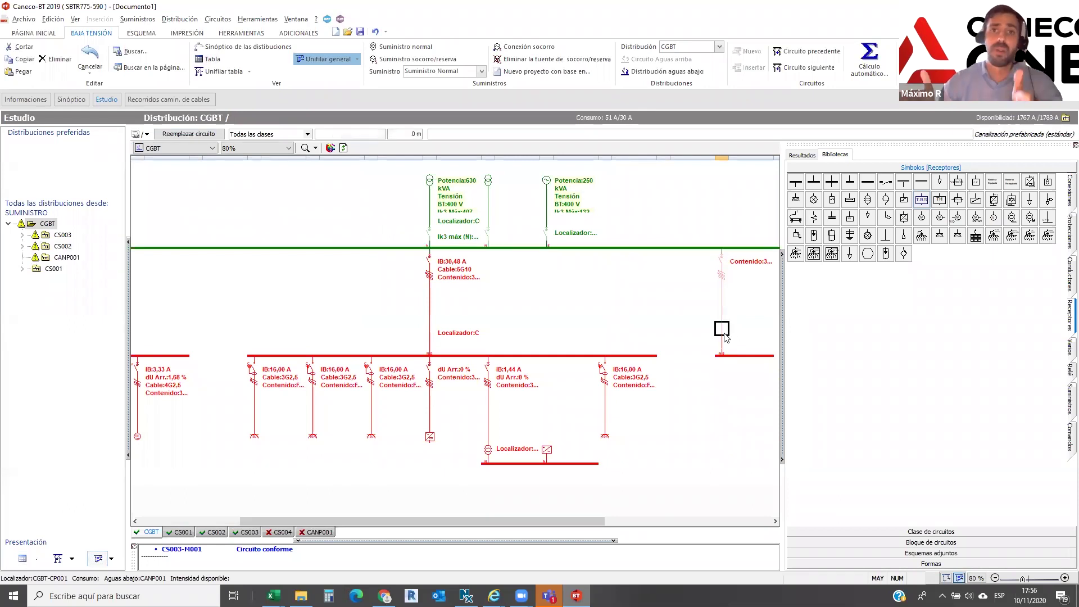
Examine the circuit sheet of CGBT-CP001 and the manufacturer and busway data of its downstream canalization, leaving them unedited
double_click(723, 332)
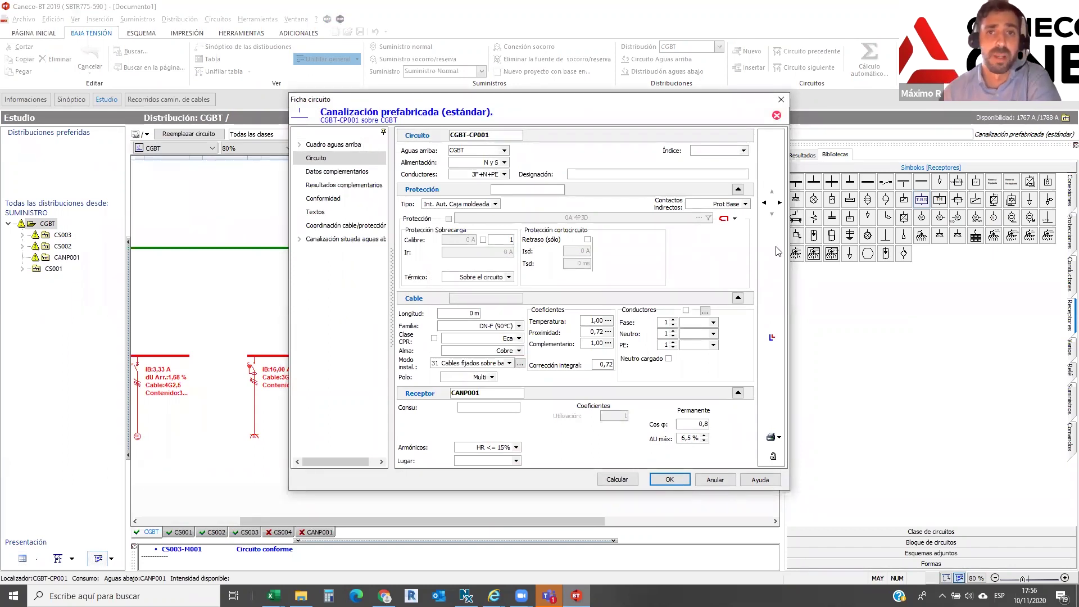
left_click(781, 100)
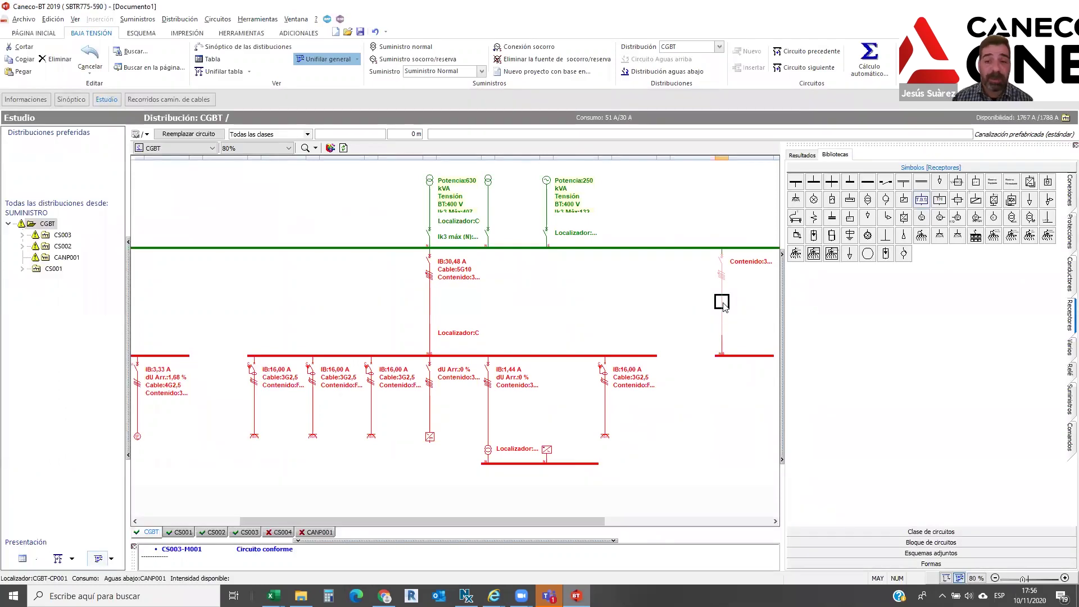
double_click(722, 303)
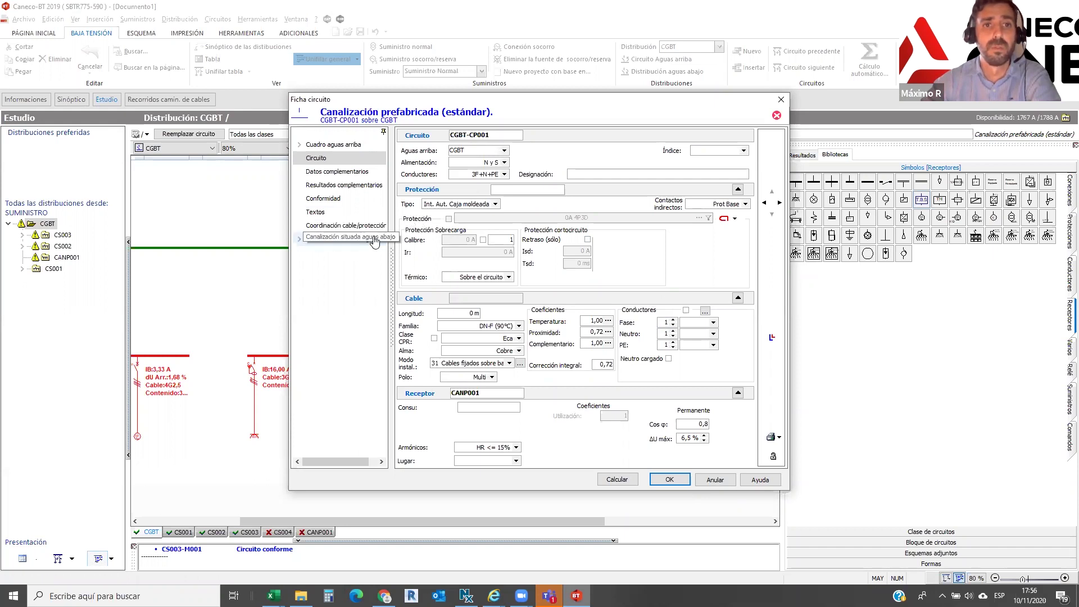
left_click(304, 240)
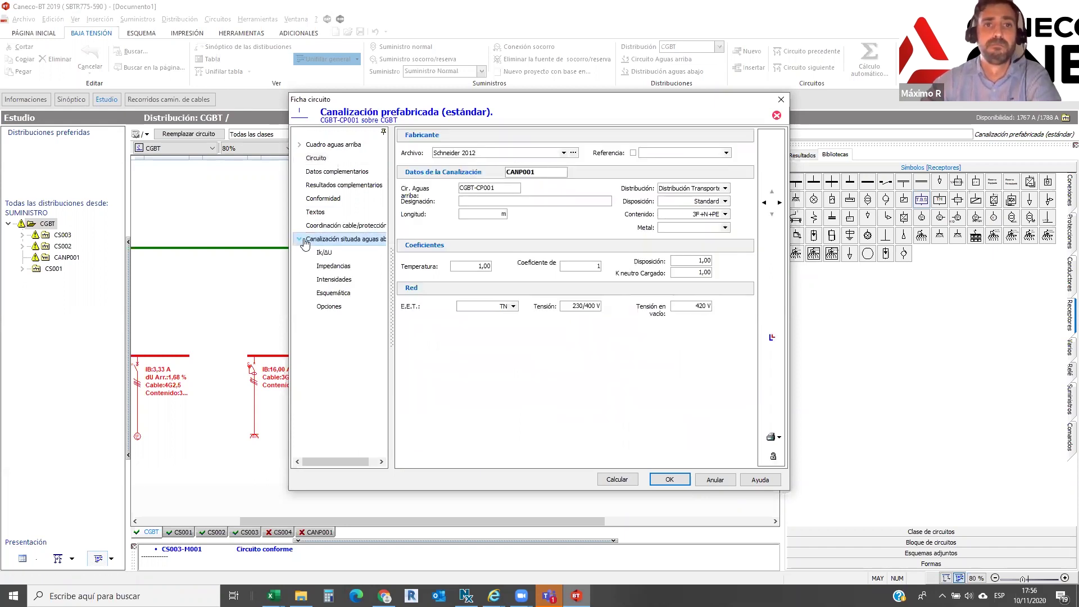
left_click(781, 99)
key("super+d")
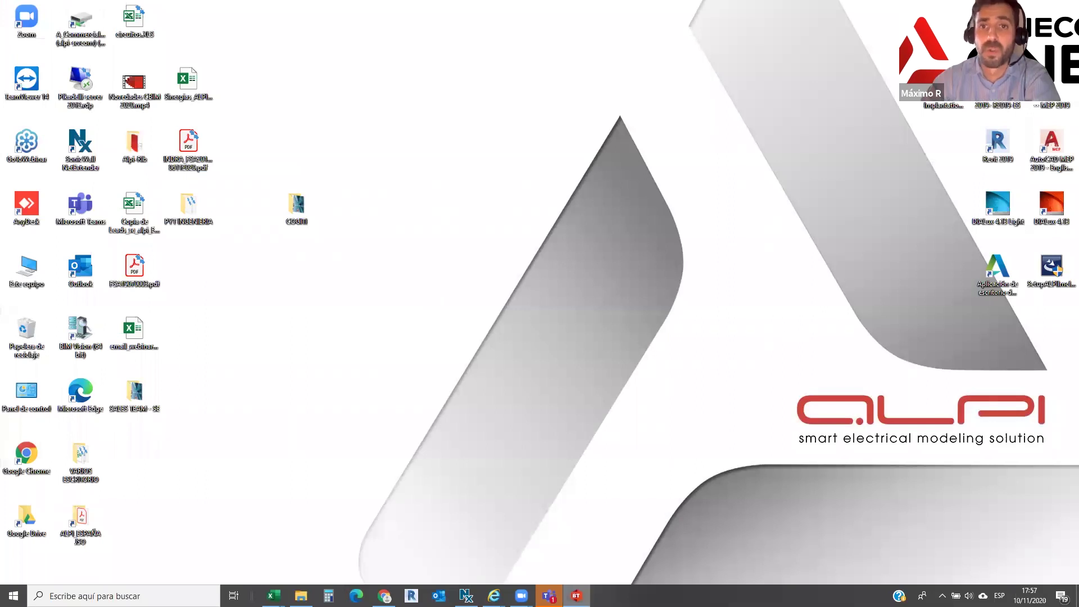
left_click(577, 596)
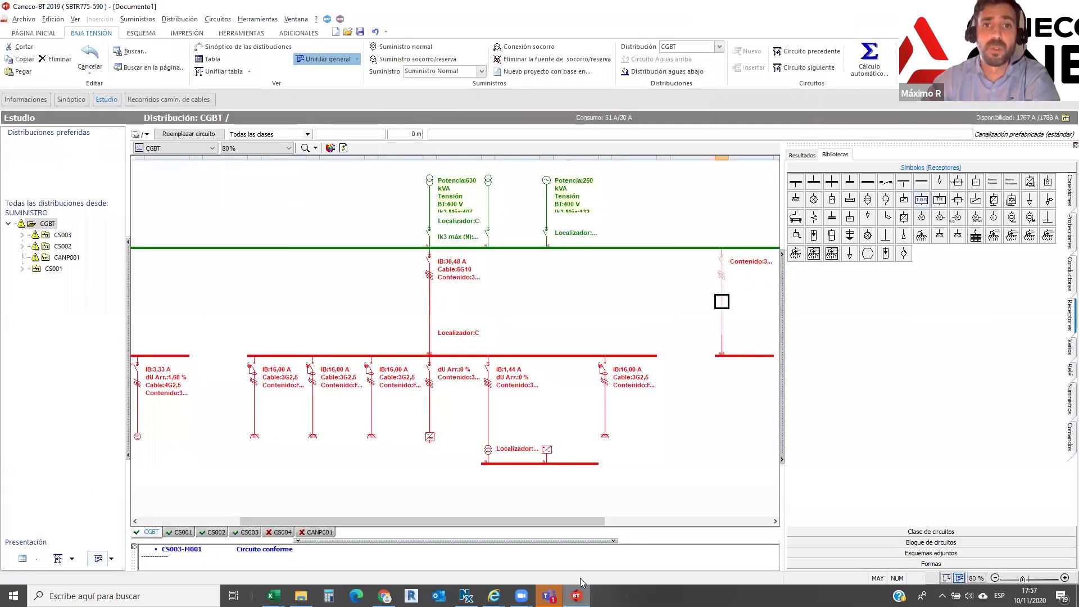
Inspect the Transformador BT/BT data for distribution CS004 from its busbar in the general single-line diagram
left_click(488, 450)
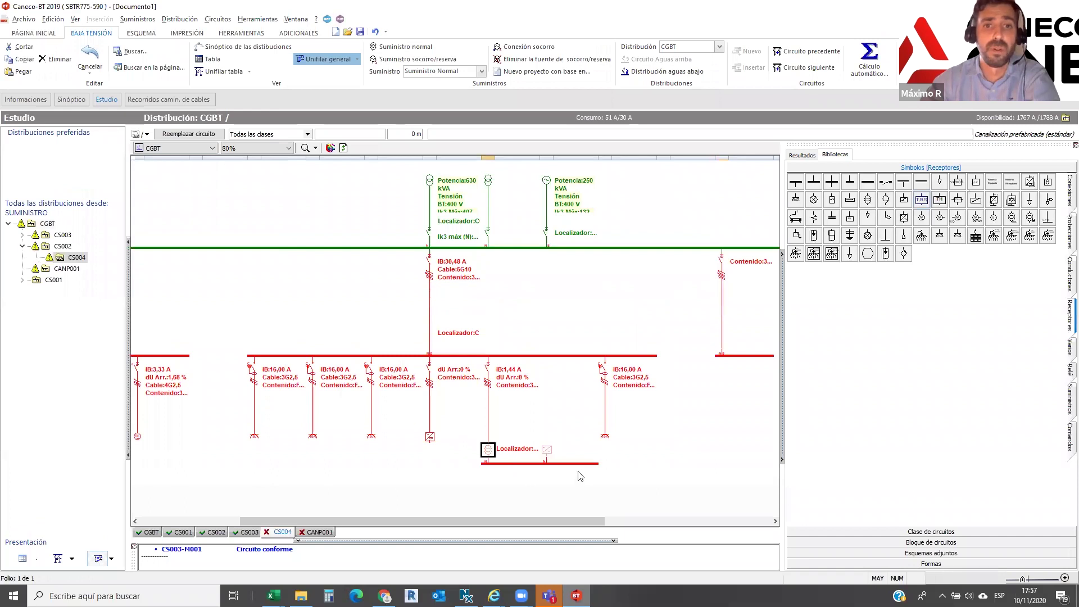
left_click(558, 464)
double_click(558, 467)
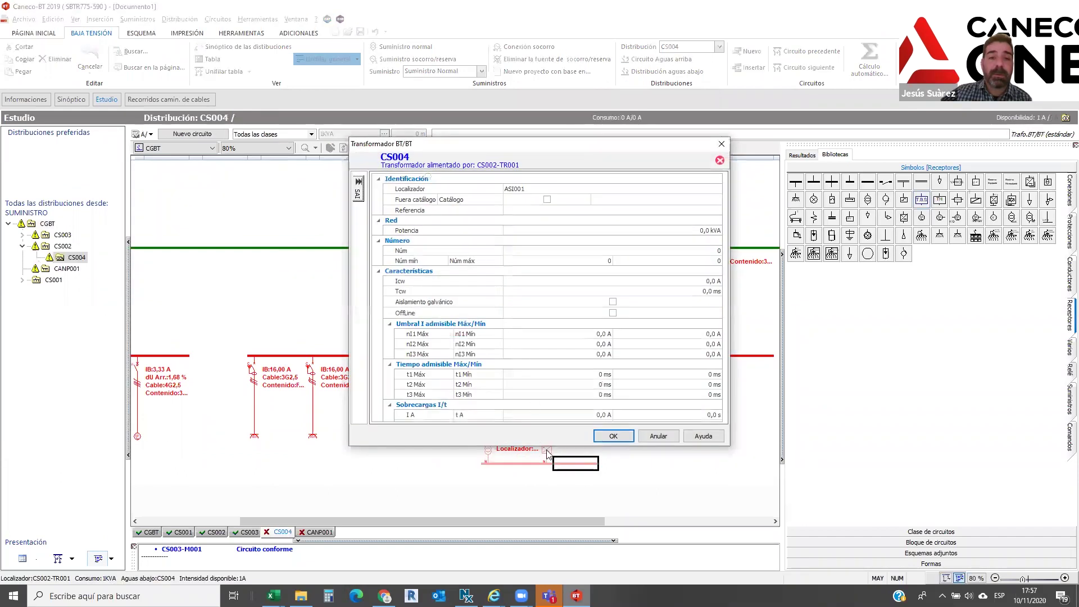
left_click(613, 436)
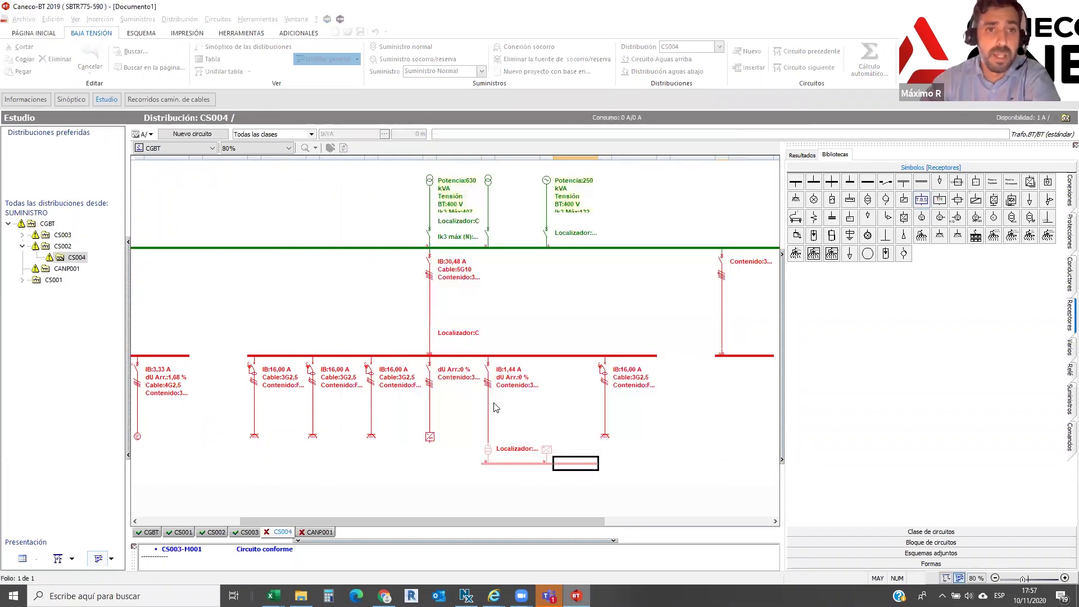
Open the UPS data of CS004 from its busbar and examine the references in the Generic 2017 catalogue without choosing one
double_click(560, 464)
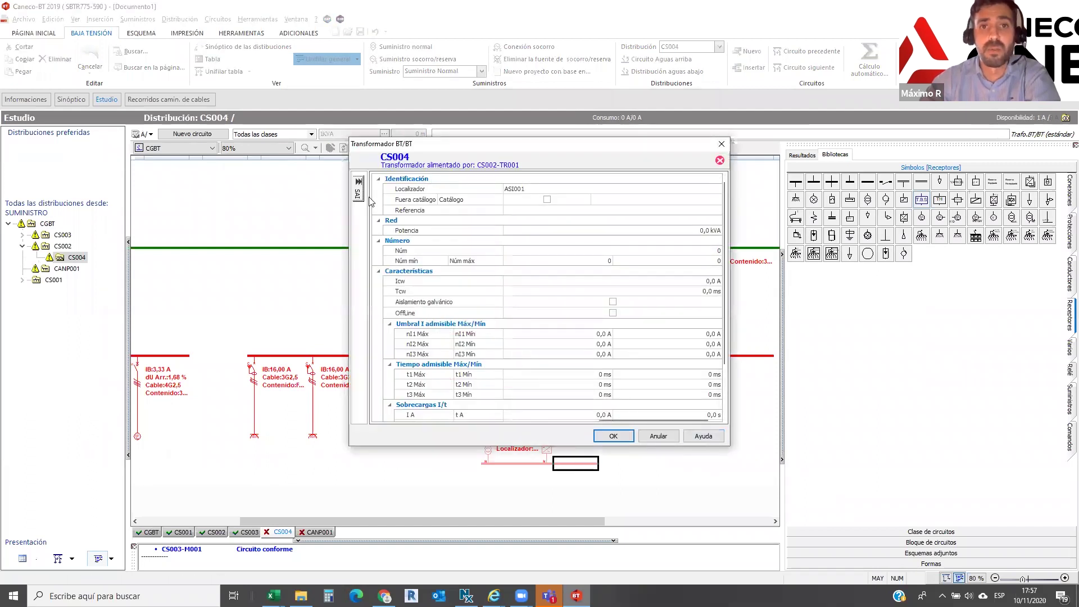
mouse_move(362, 197)
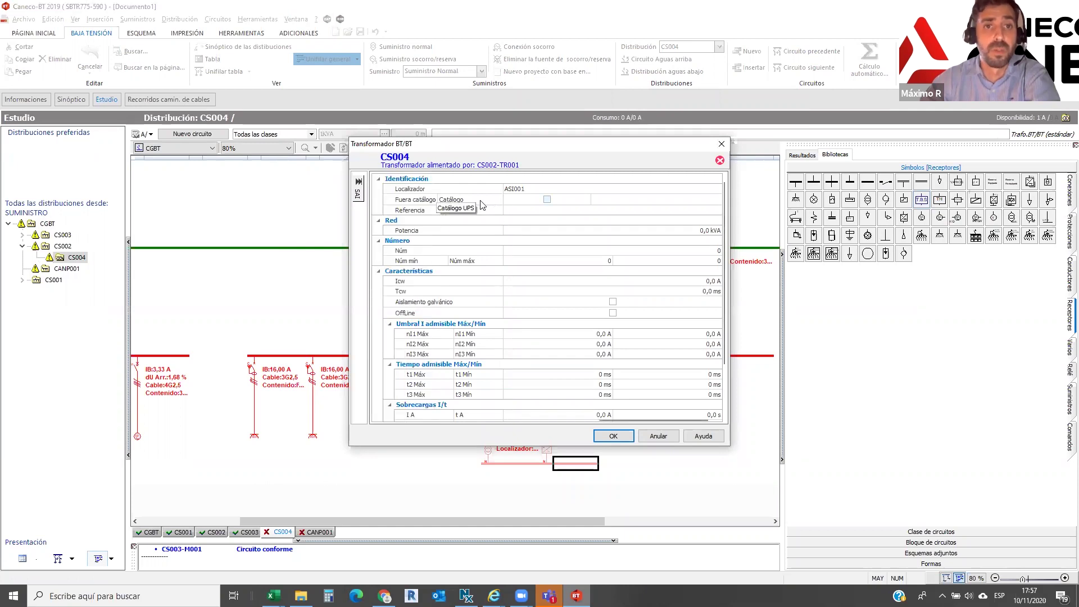
left_click(547, 201)
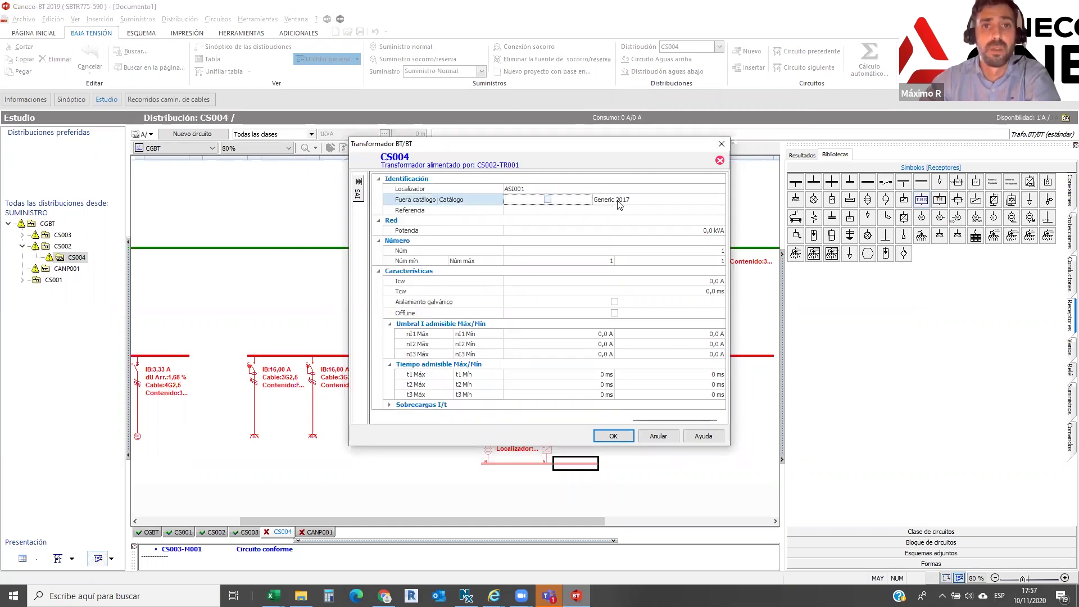
left_click(628, 201)
left_click(721, 201)
left_click(721, 203)
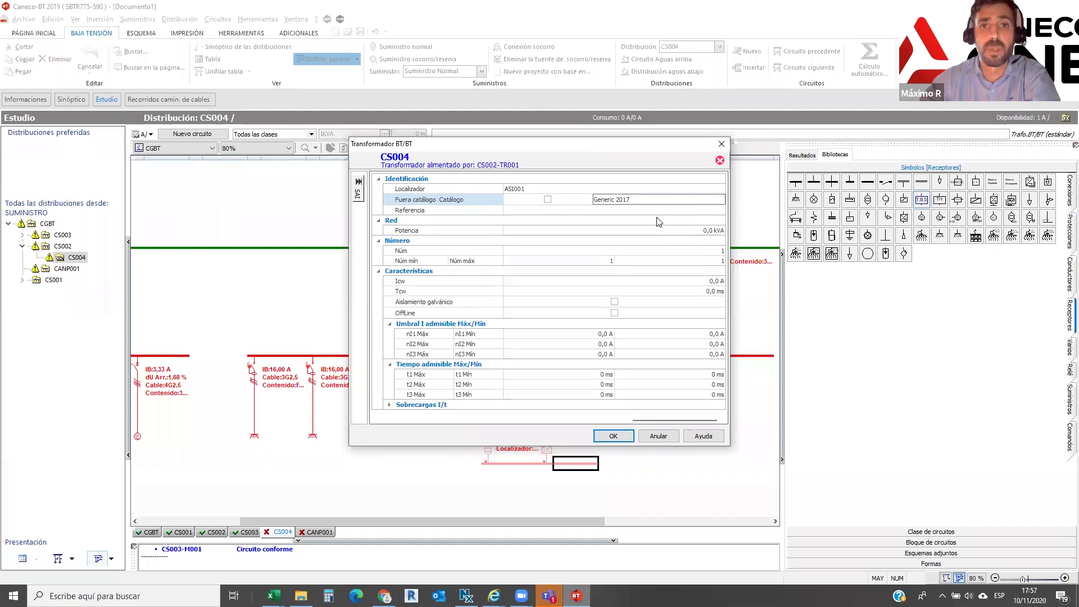
left_click(602, 211)
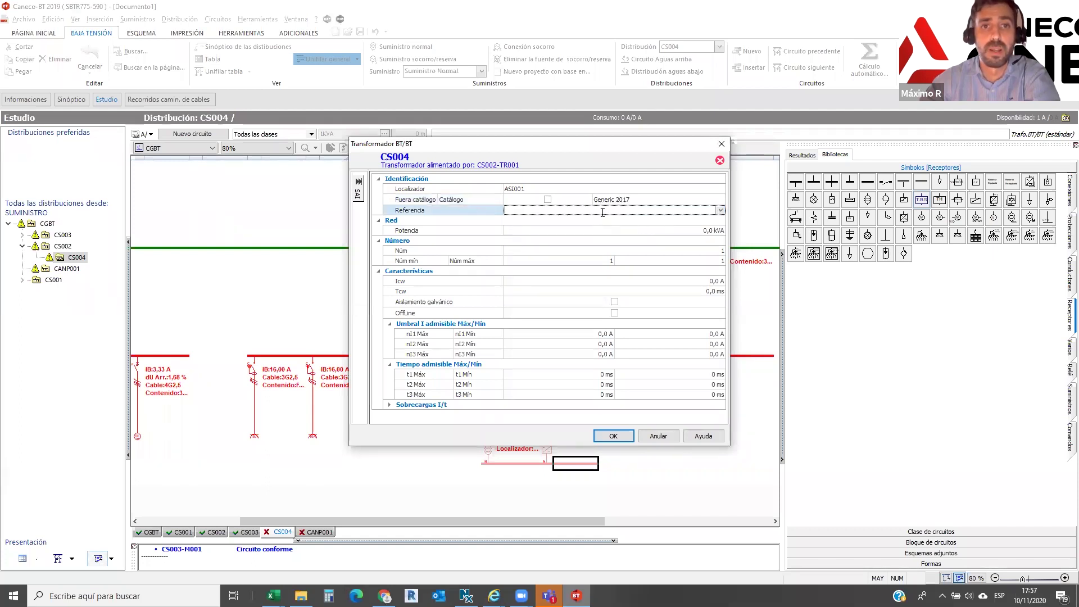
left_click(721, 211)
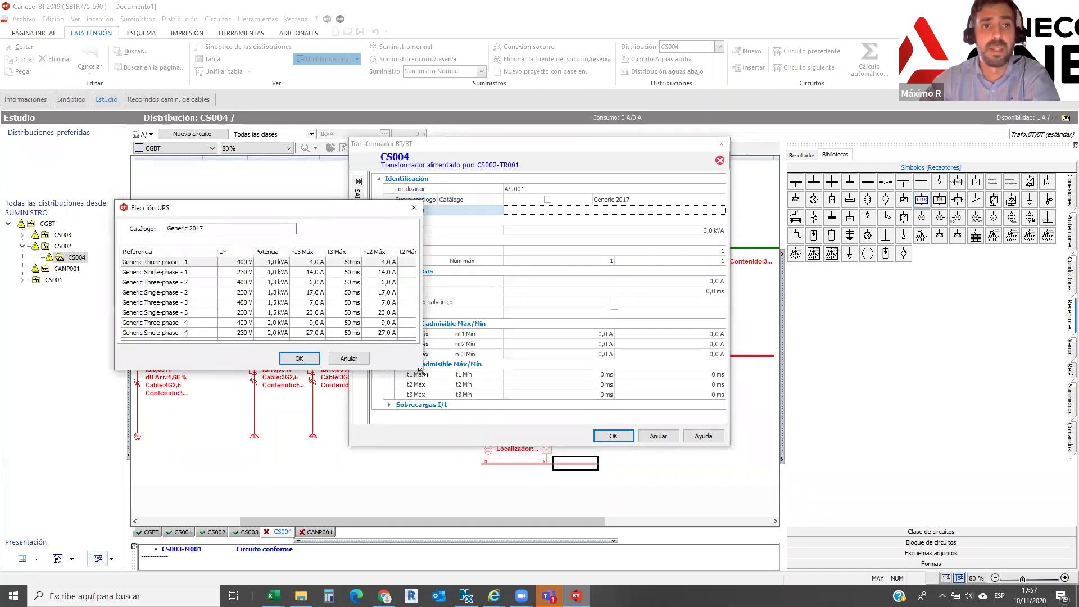
double_click(421, 370)
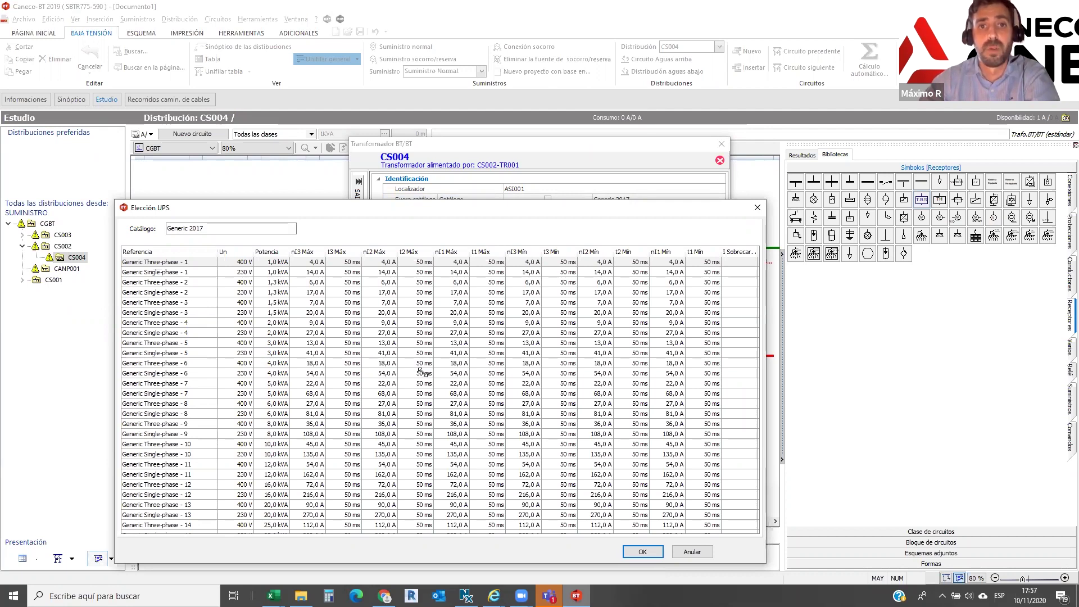
left_click(758, 207)
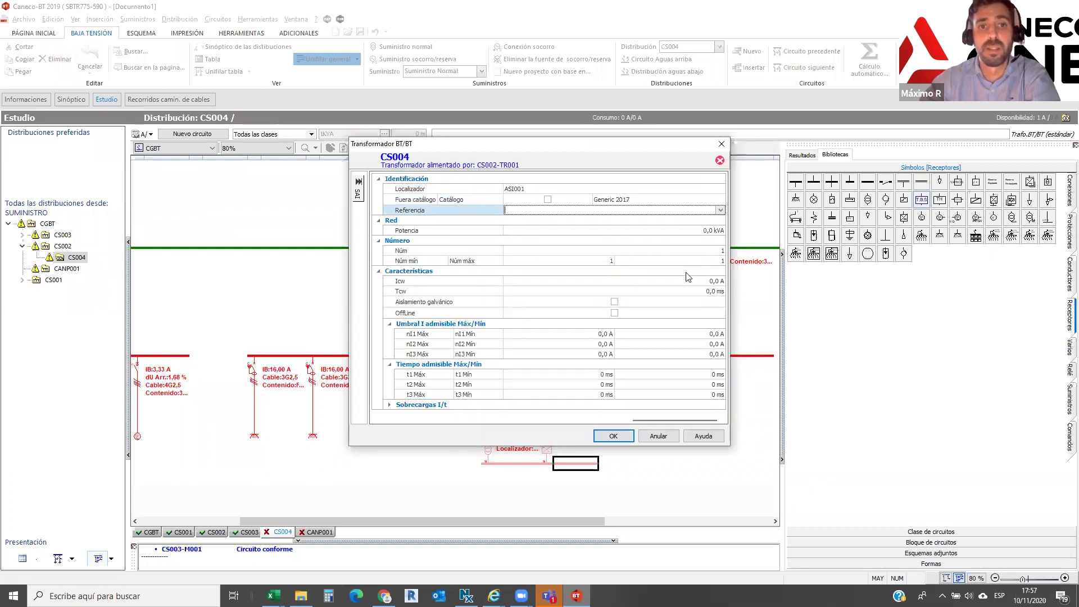
Inspect the UPS's admissible current threshold and time fields, and close the CS004 data without saving
left_click(593, 335)
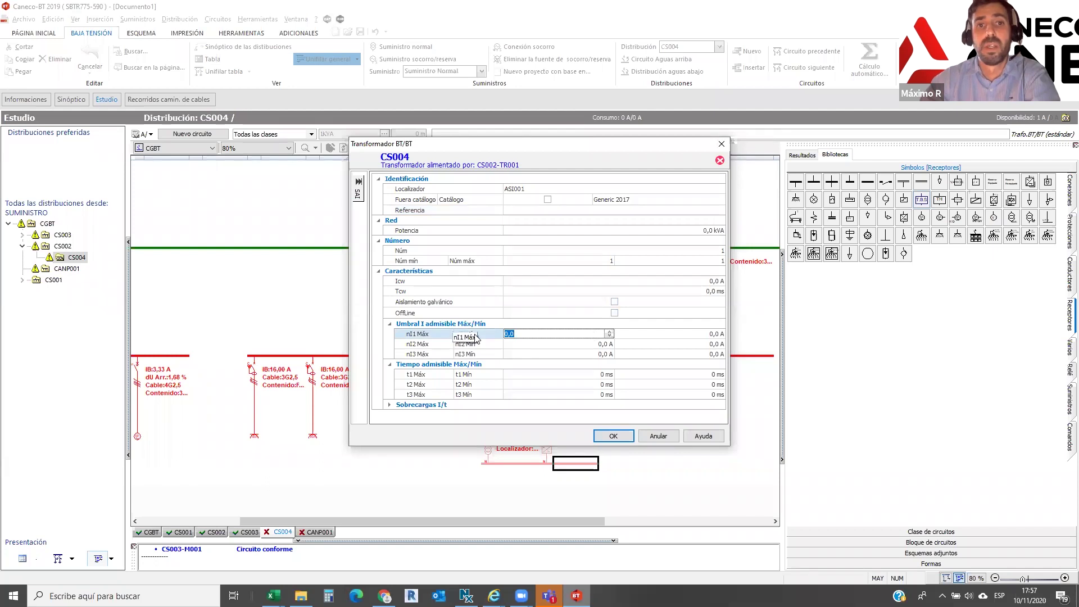
left_click(555, 377)
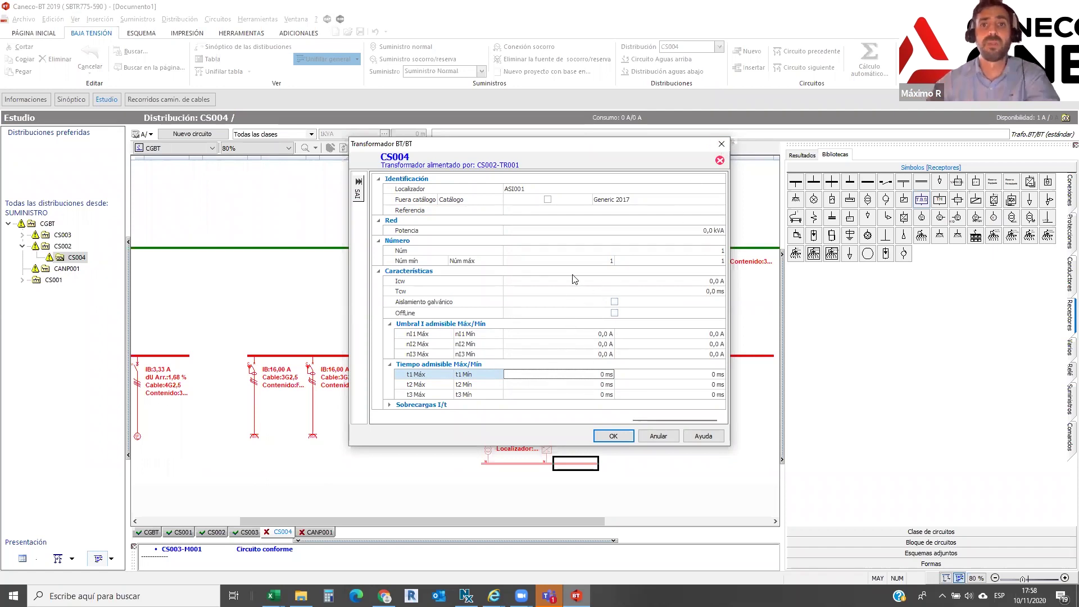
left_click(722, 145)
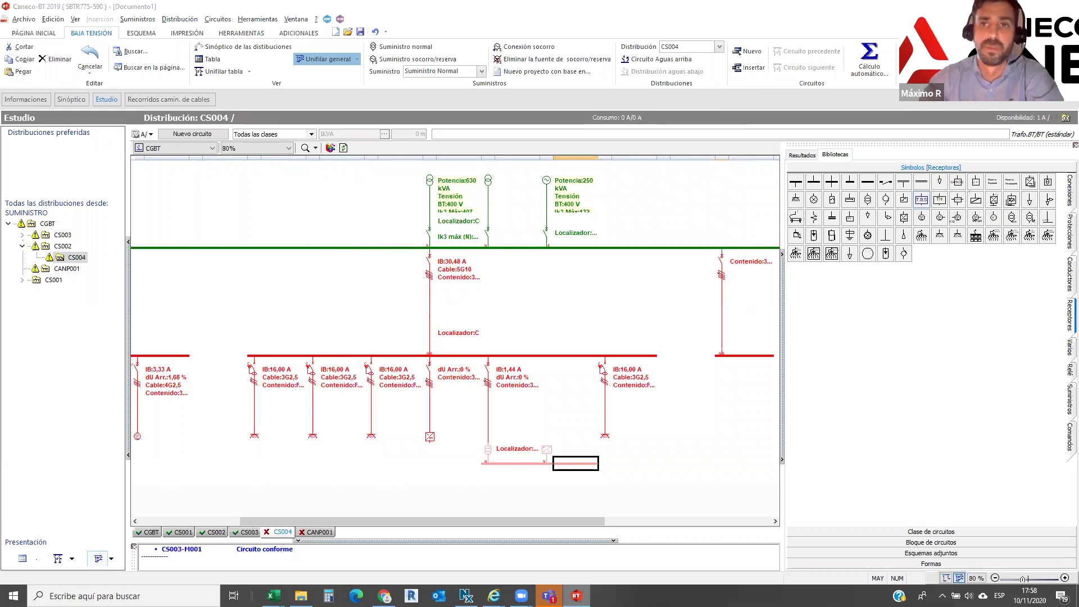
Inspect the import/export configuration models and their data options, leaving the configuration unchanged
key("super+d")
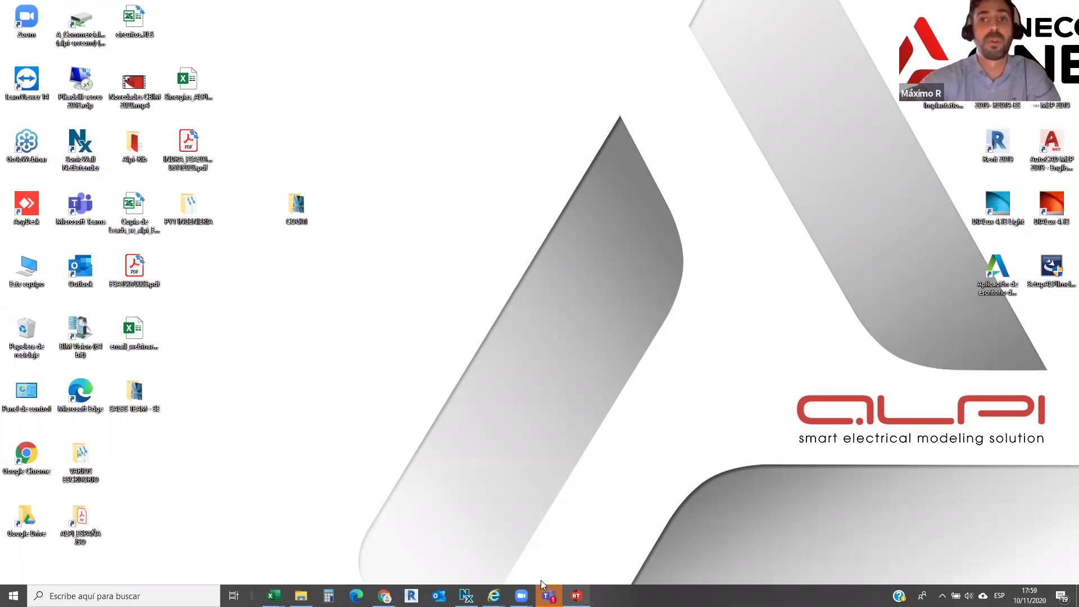
left_click(577, 596)
left_click(33, 19)
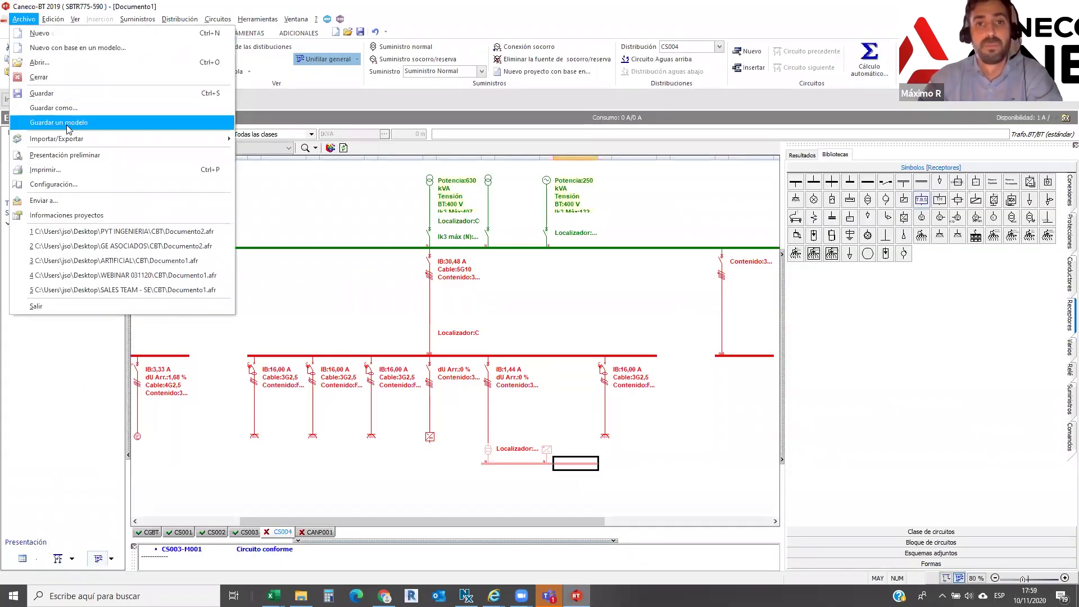
mouse_move(62, 138)
left_click(265, 138)
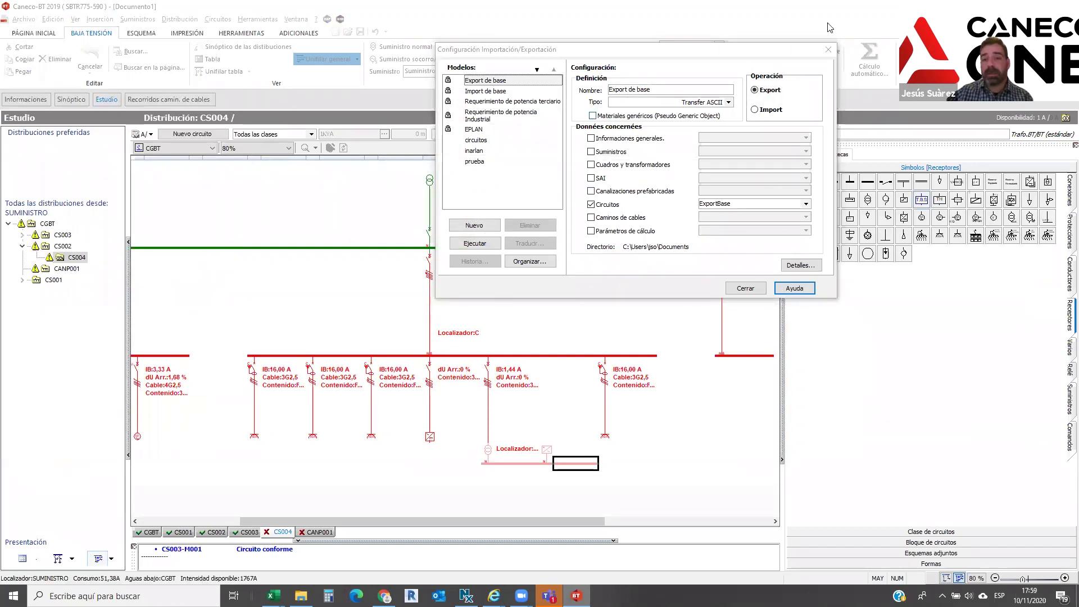
left_click(829, 50)
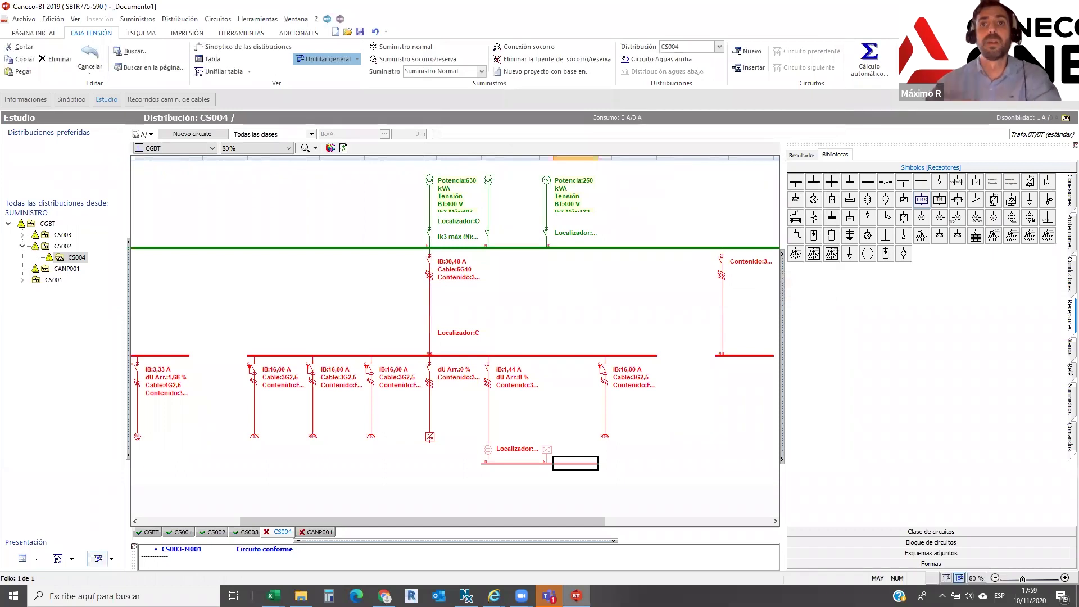
Switch to the Cogiti toolBox offers page in Chrome and examine the prices and contents of the Caneco suite with AutoCAD subscriptions
left_click(1032, 6)
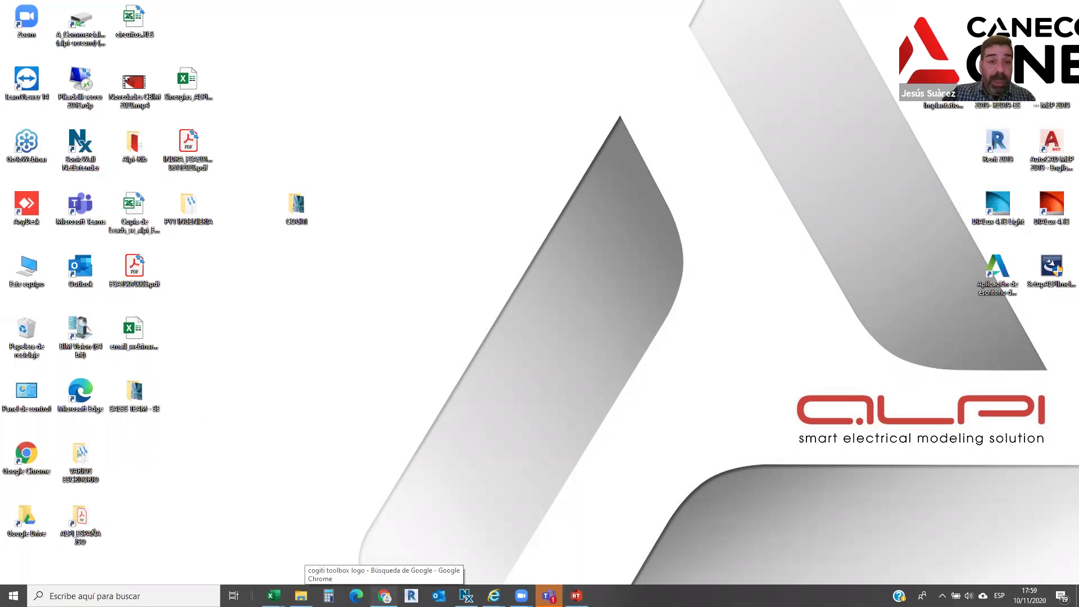
left_click(384, 596)
left_click(89, 11)
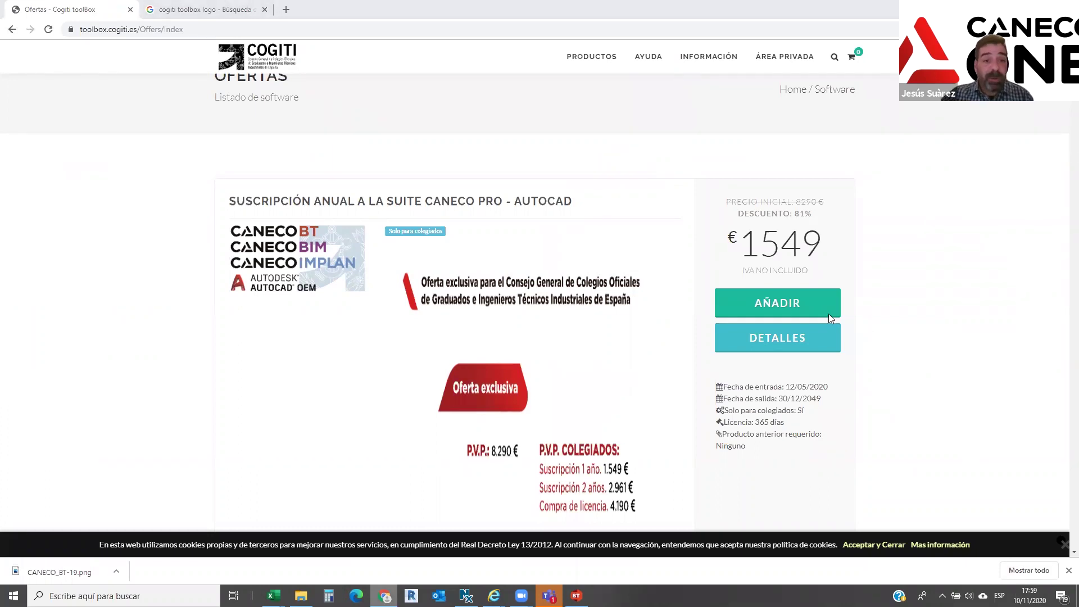
scroll(776, 312, "down", 2)
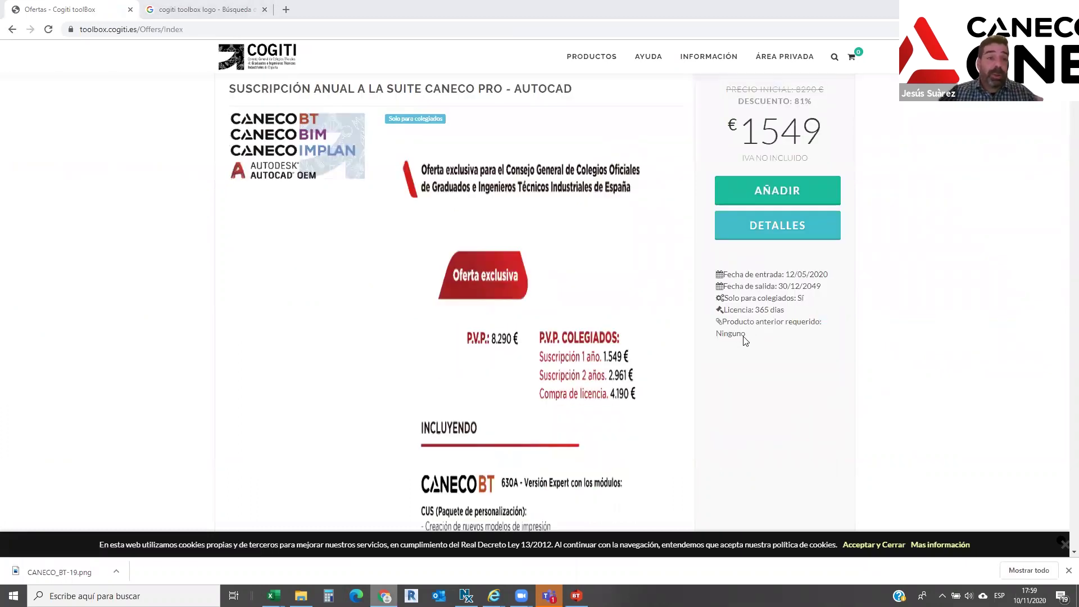
scroll(719, 338, "up", 2)
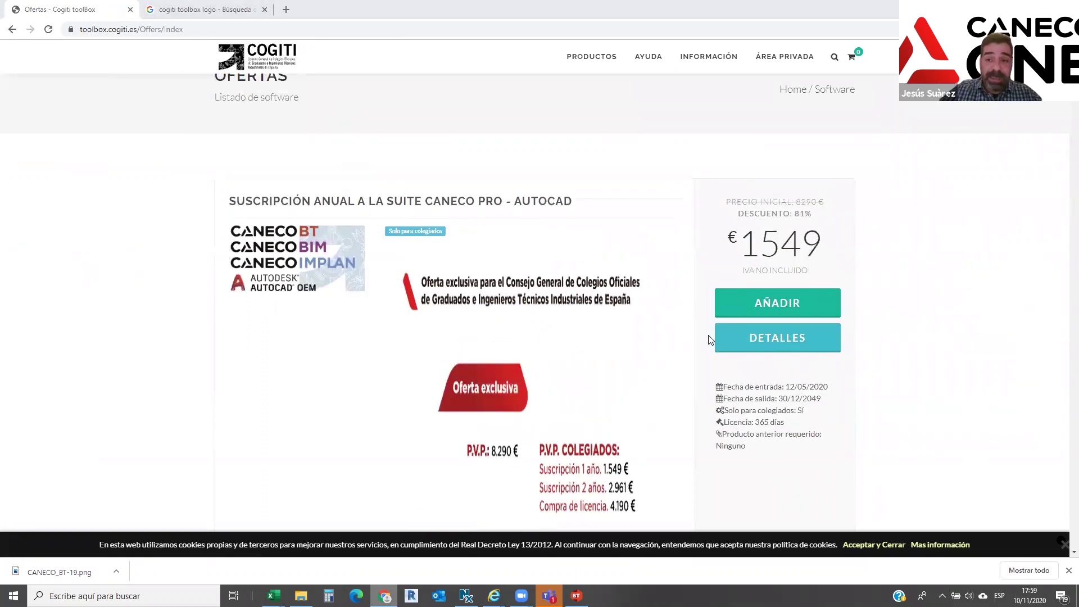
scroll(712, 338, "up", 1)
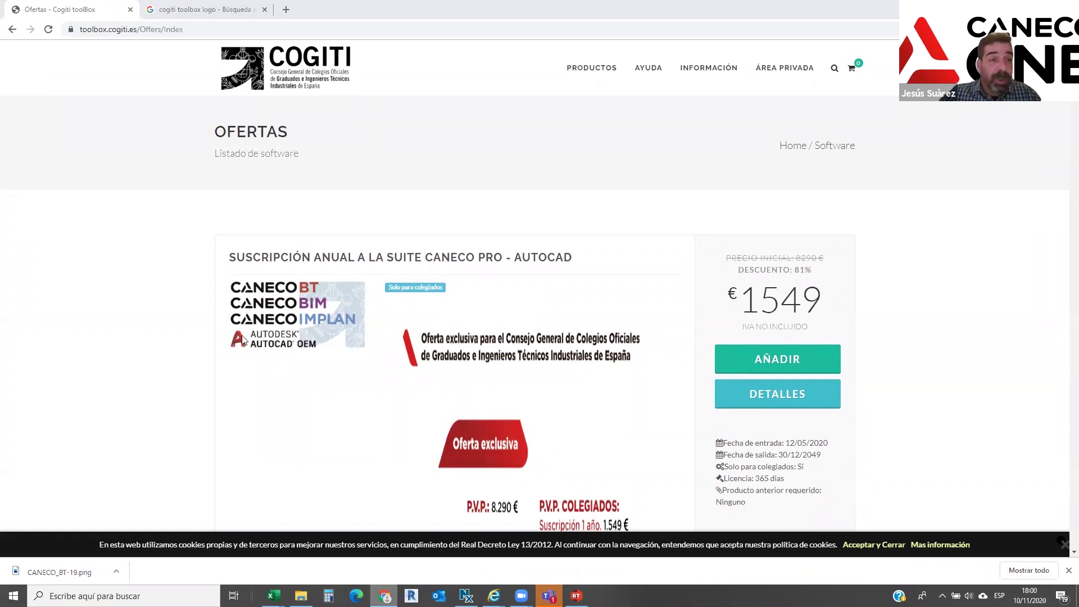
scroll(279, 362, "down", 4)
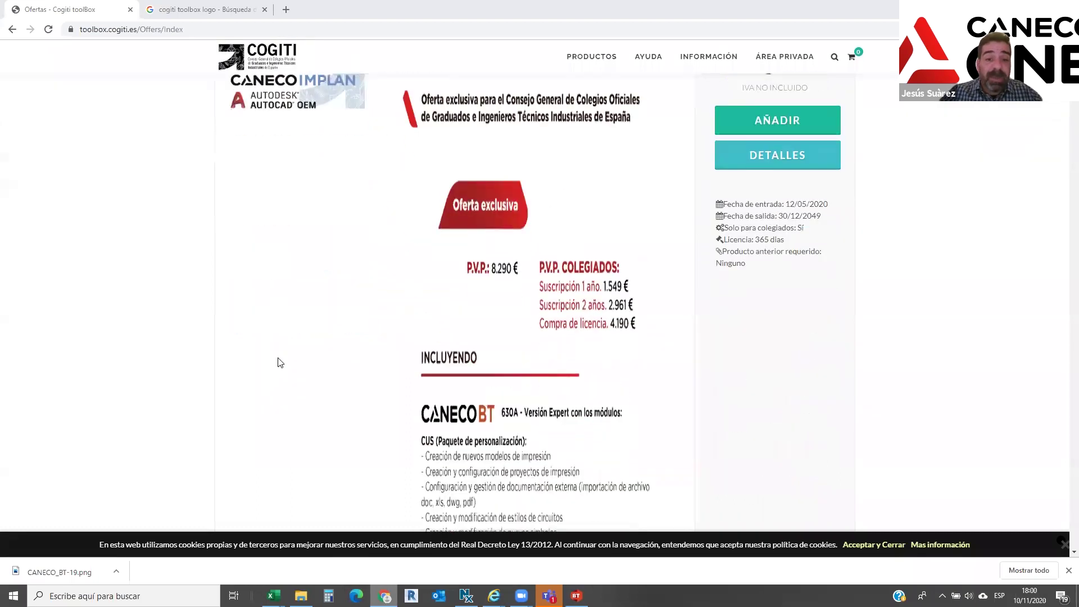
scroll(280, 363, "down", 2)
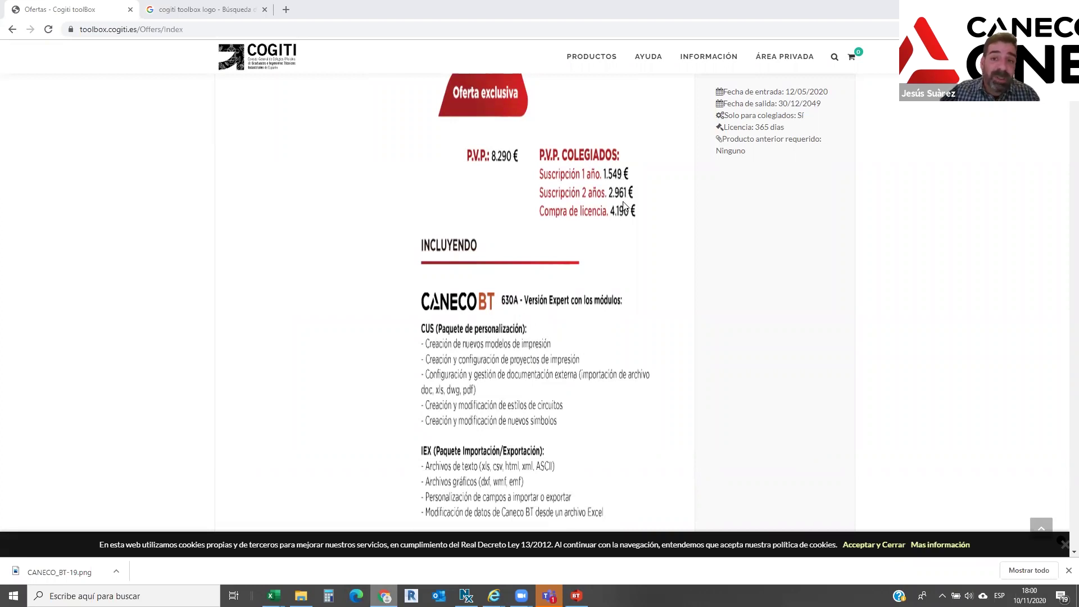
scroll(625, 216, "up", 6)
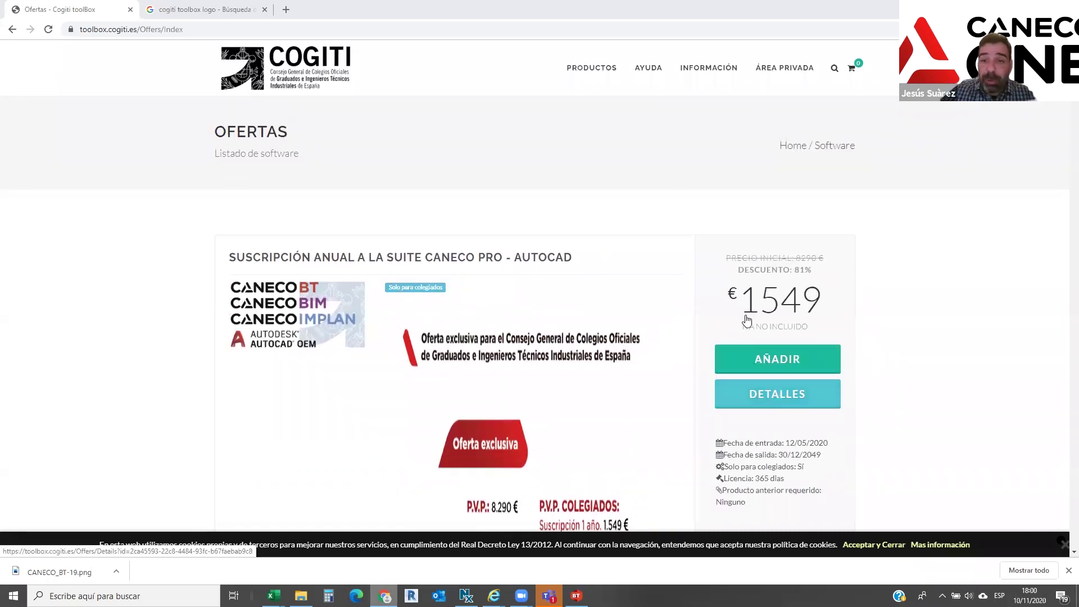
scroll(528, 341, "down", 4)
scroll(528, 341, "down", 10)
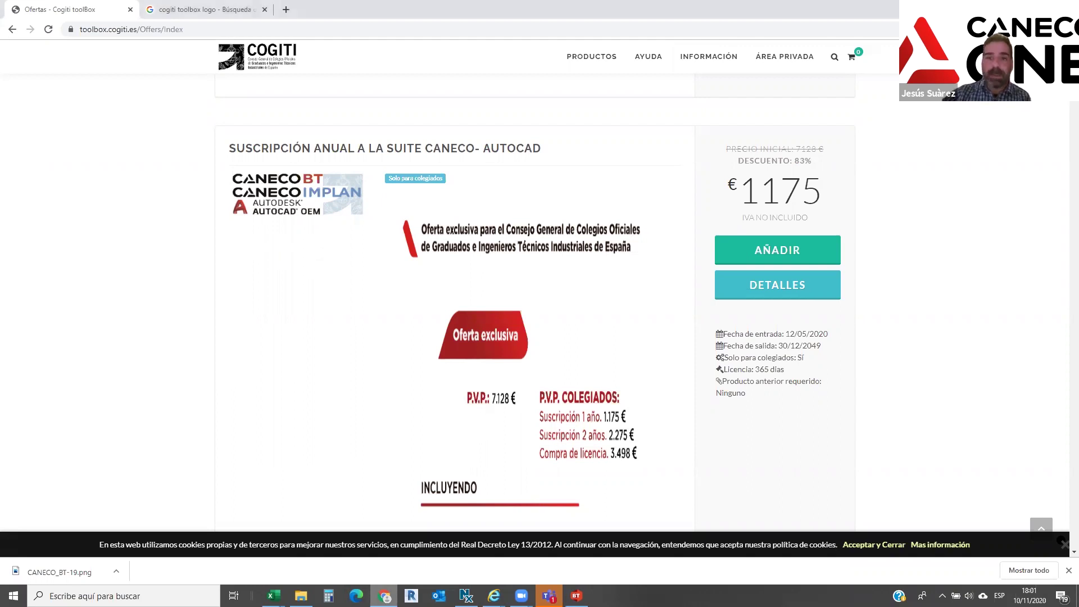
Switch back to Caneco-BT and inspect the protection selection options in the circuit sheet of socket circuit CS002-TC003, leaving it unedited
key("super+d")
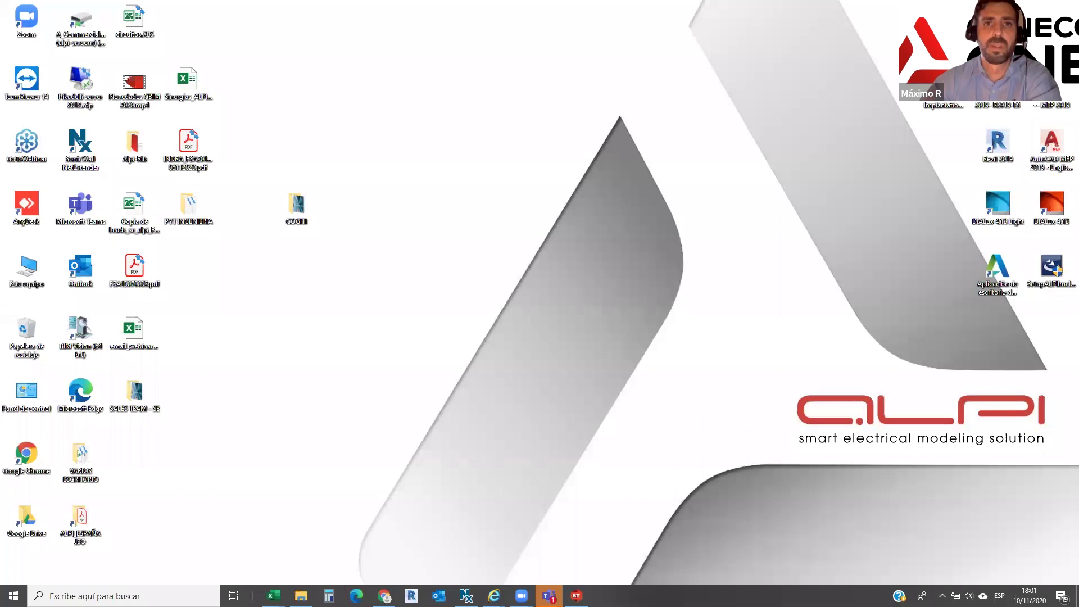
left_click(576, 595)
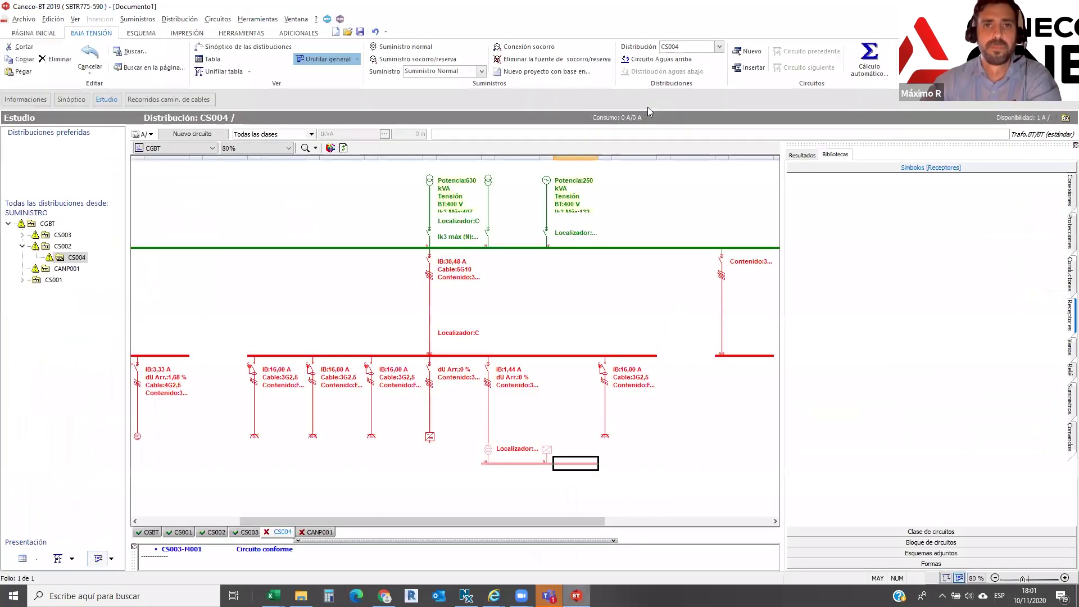
left_click(372, 408)
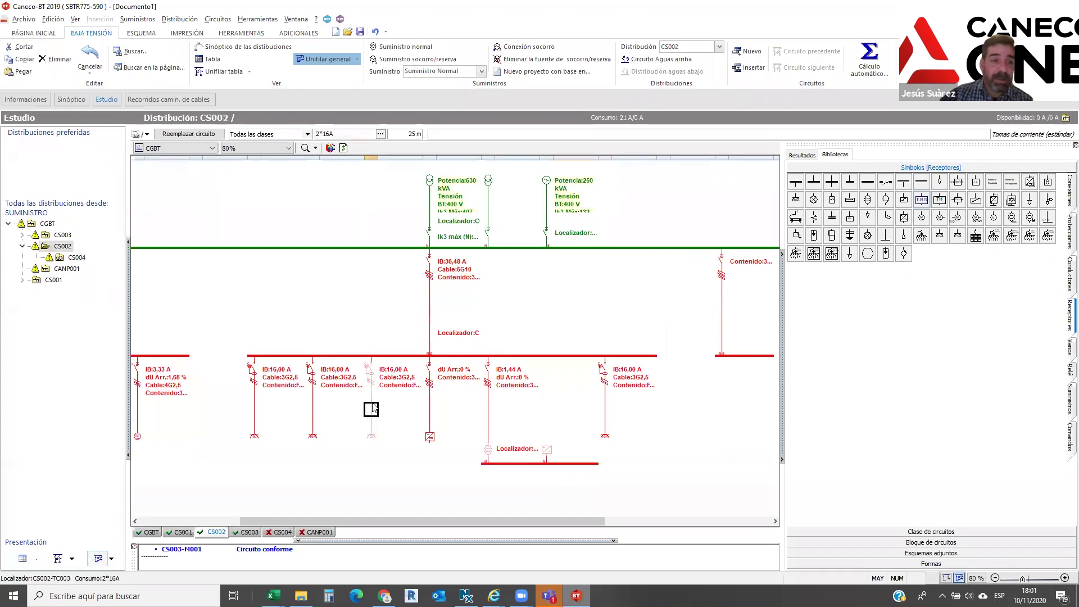
double_click(371, 409)
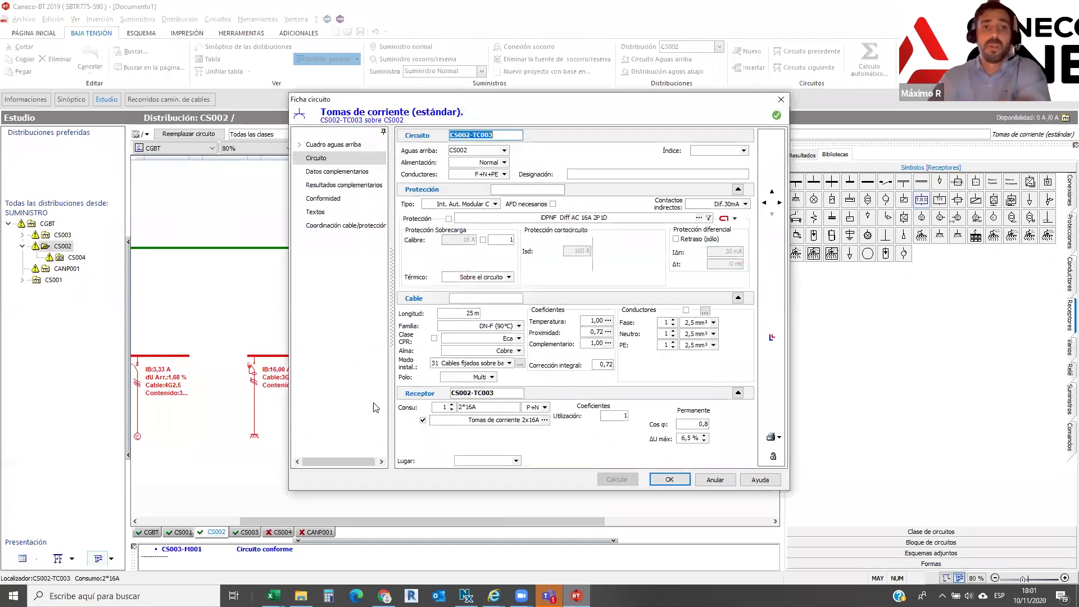
left_click(736, 218)
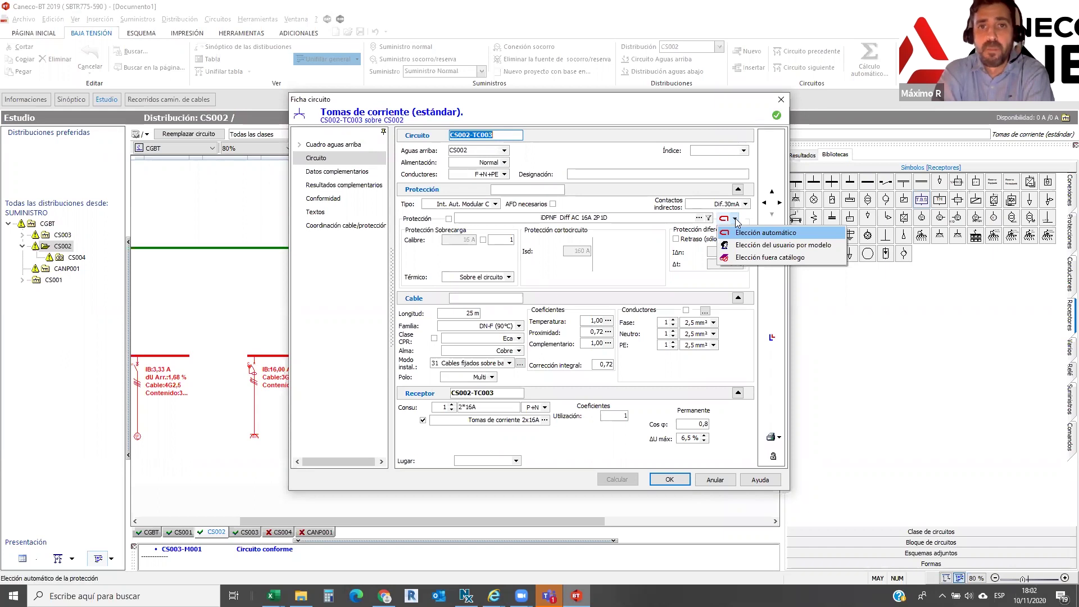
left_click(782, 100)
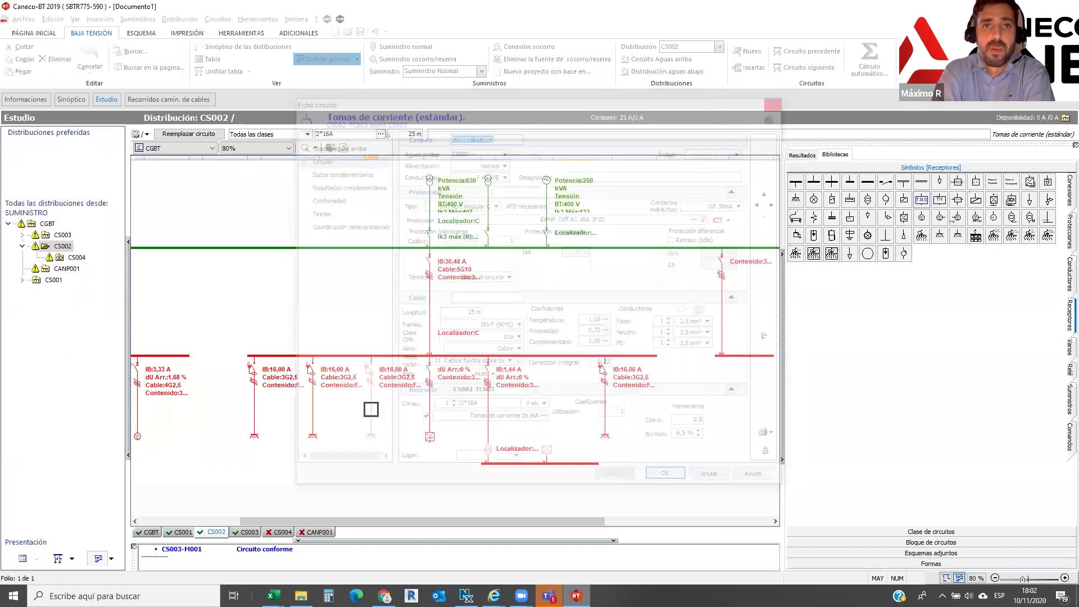
Select the CS002 busbar in the single-line diagram and examine the circuit classes offered for a new circuit in an enlarged list
key("super+d")
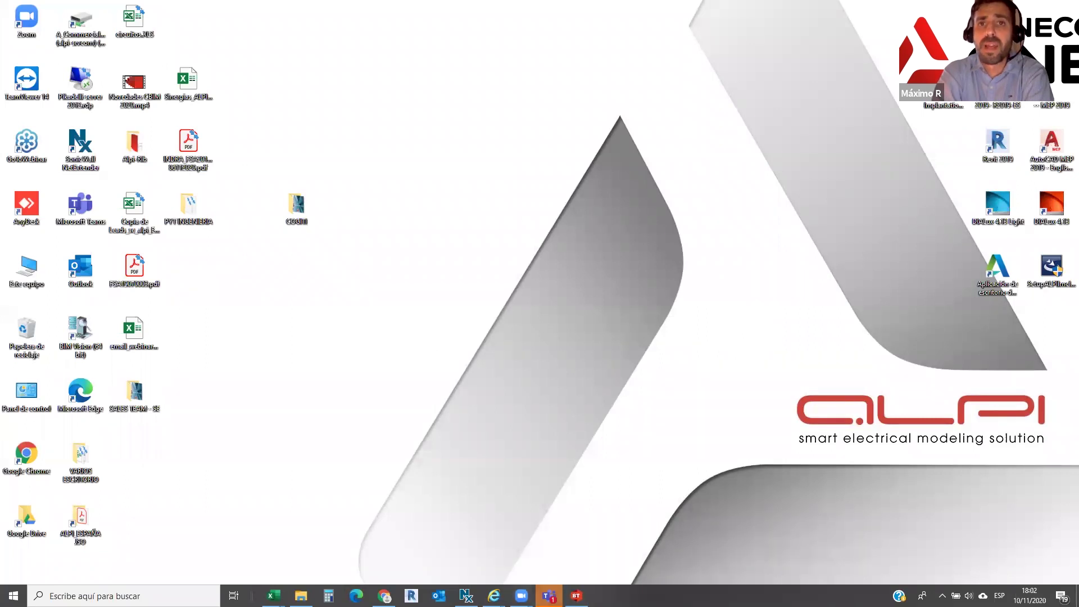
left_click(576, 595)
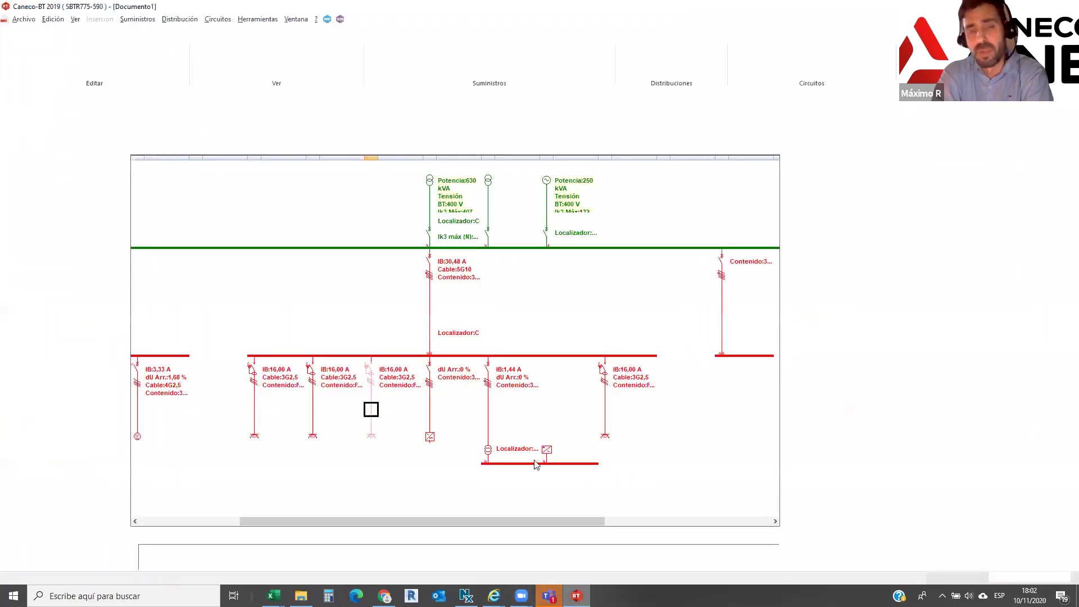
left_click(645, 358)
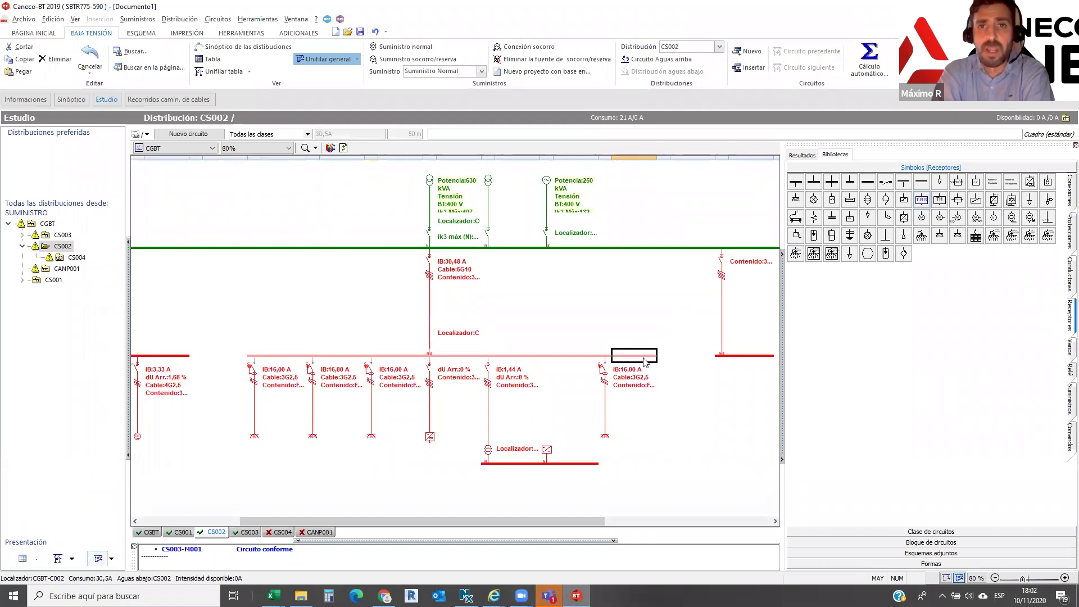
left_click(212, 136)
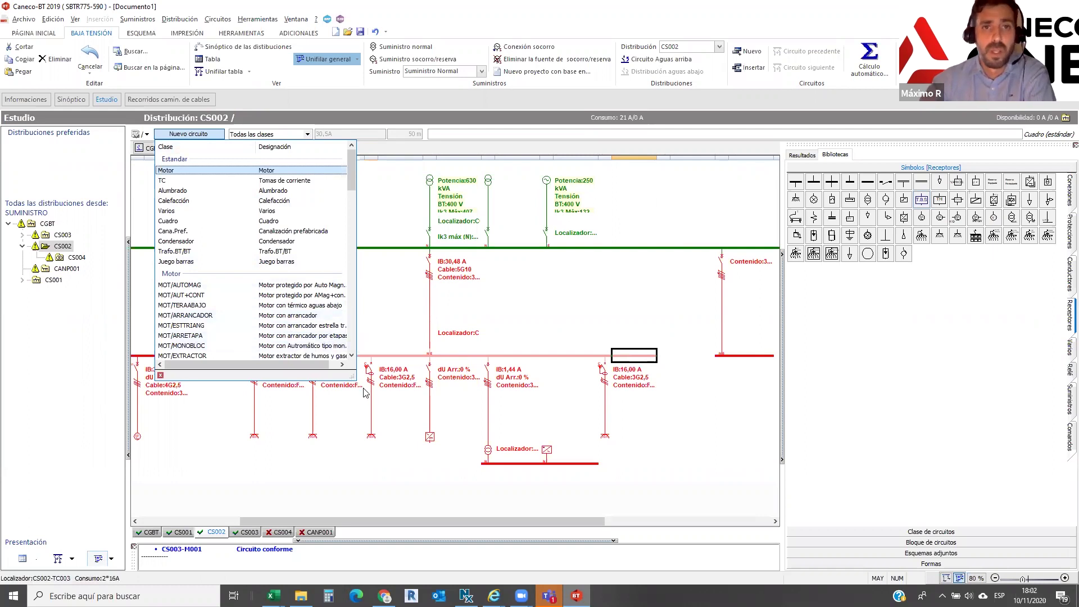
left_click_drag(353, 375, 432, 433)
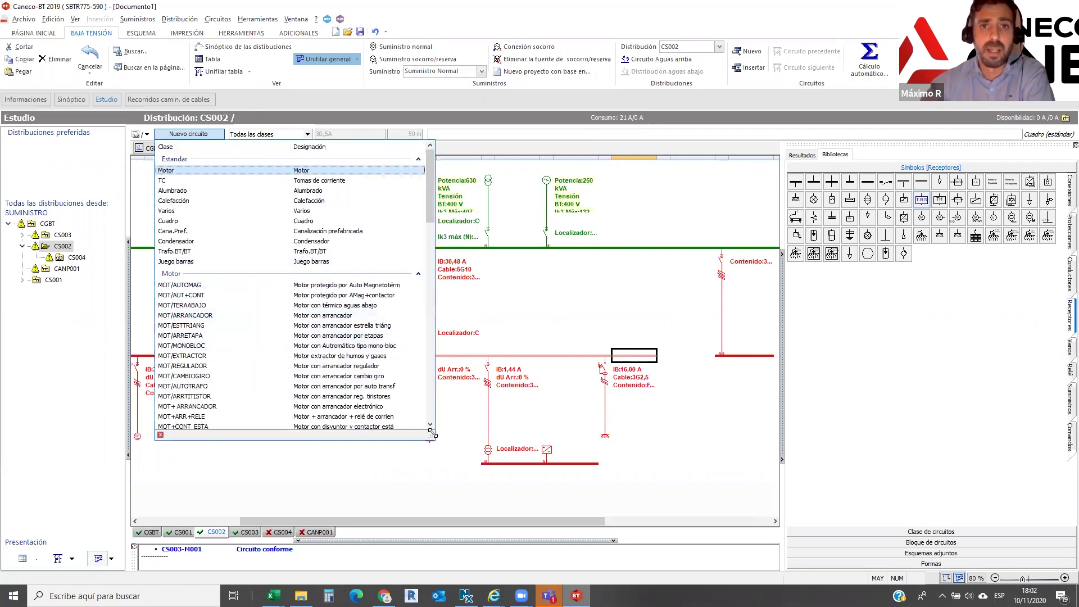
left_click(585, 262)
Add a new standard Trafo.BT/BT circuit to the CGBT main busbar
left_click(577, 596)
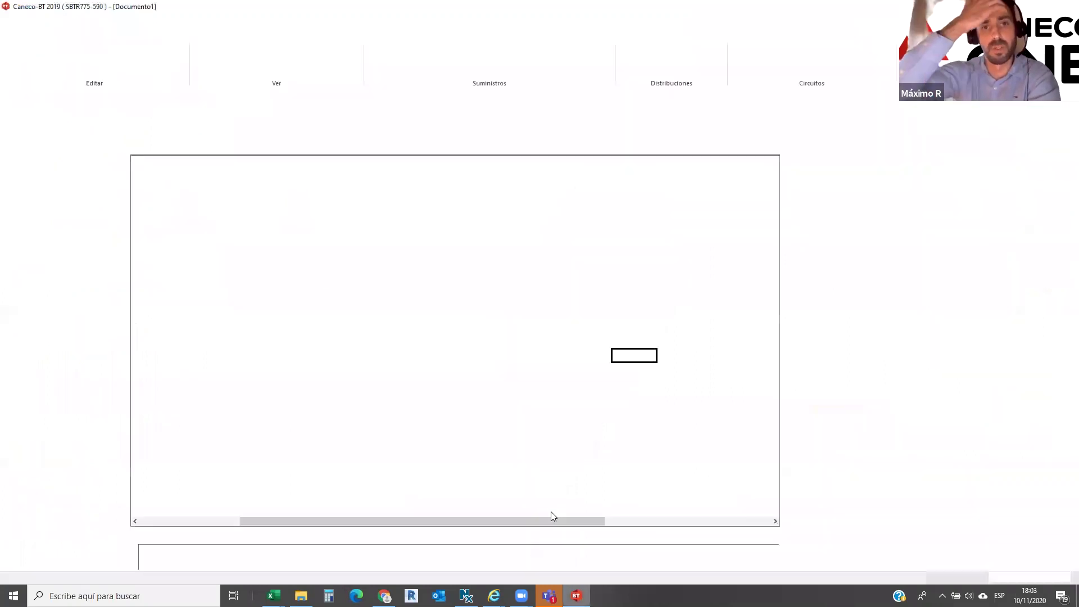
left_click(575, 248)
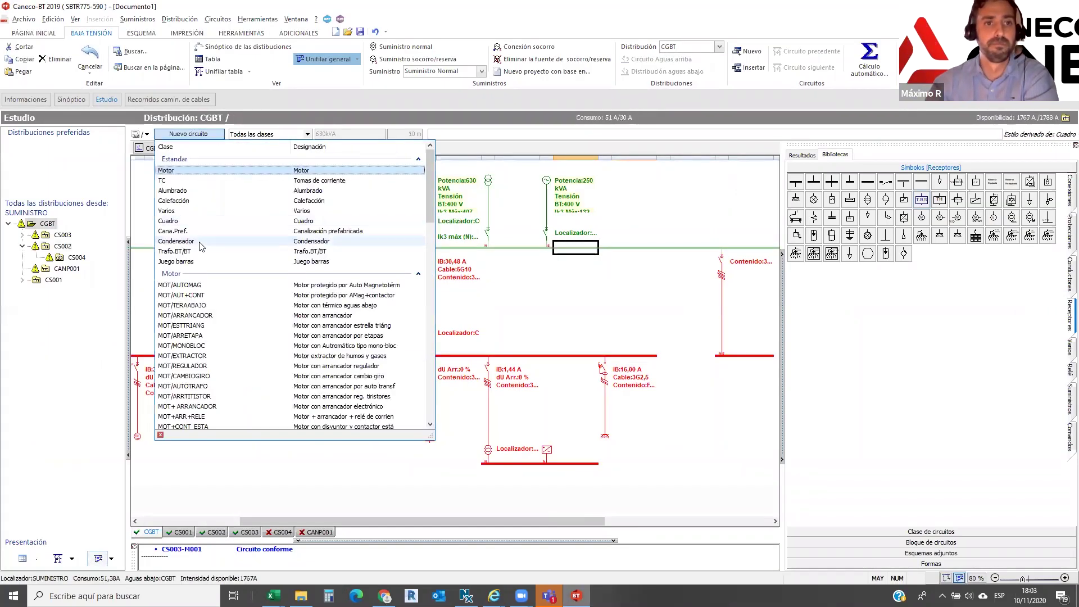
left_click(197, 248)
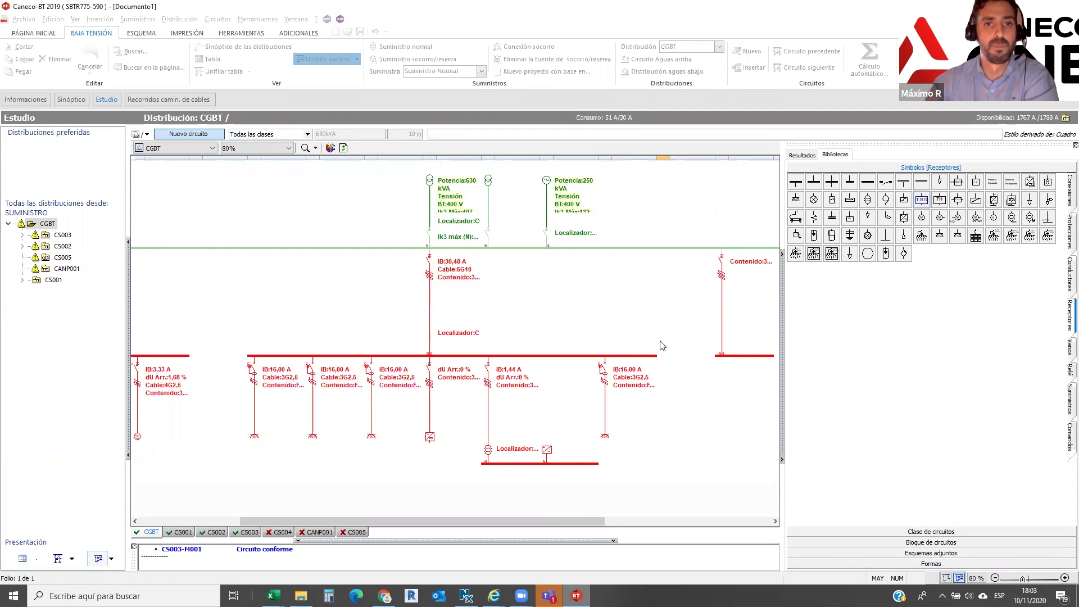
Open the circuit sheet of the new BT/BT transformer and inspect its downstream transformer data and Ik/ΔU values
left_click(723, 319)
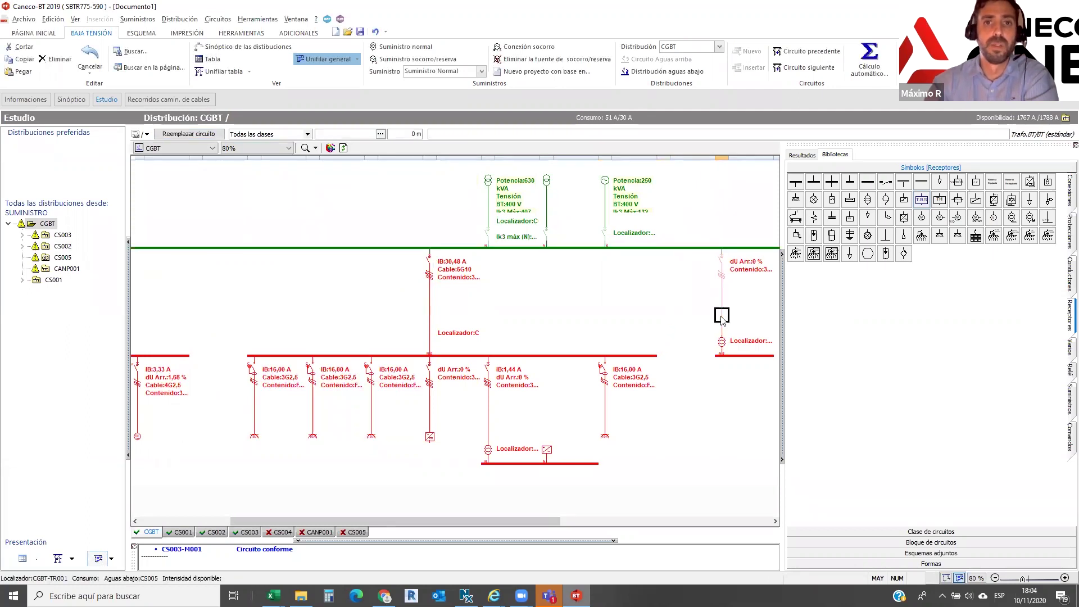
double_click(723, 319)
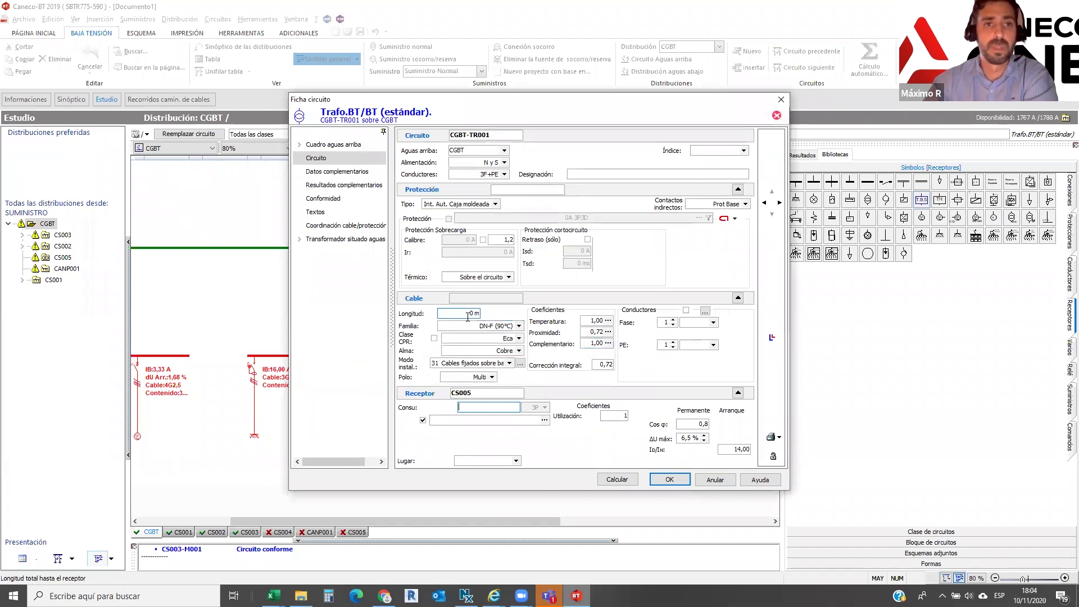
left_click(349, 238)
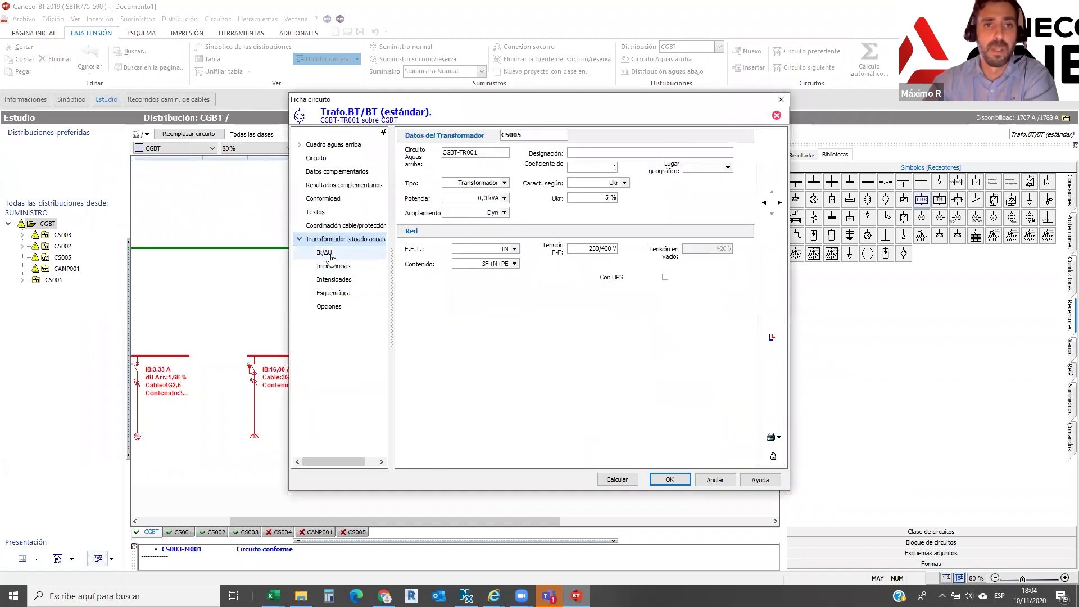
left_click(331, 256)
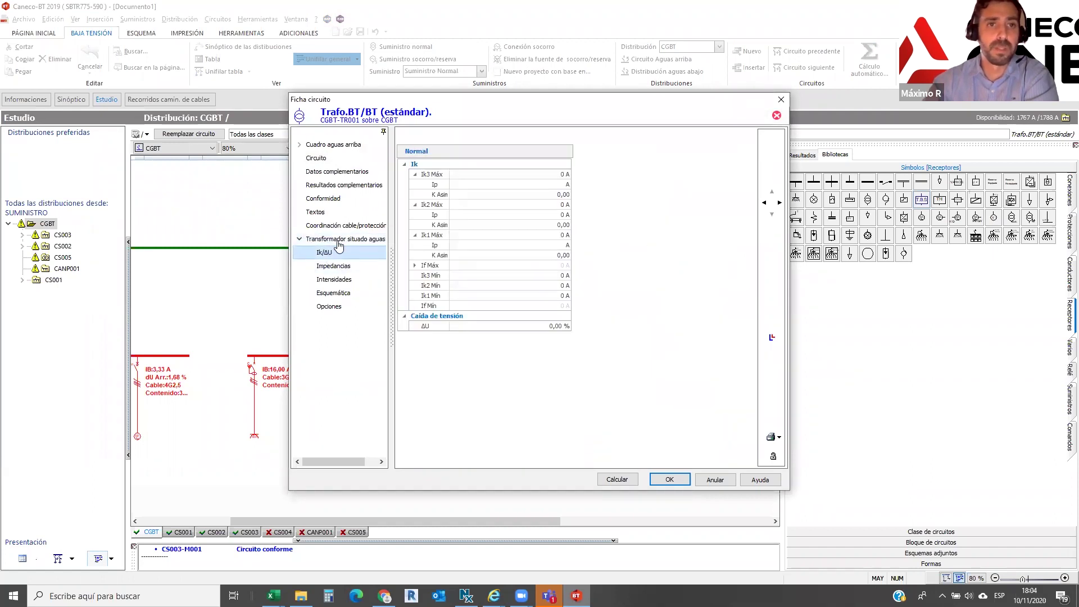
left_click(341, 239)
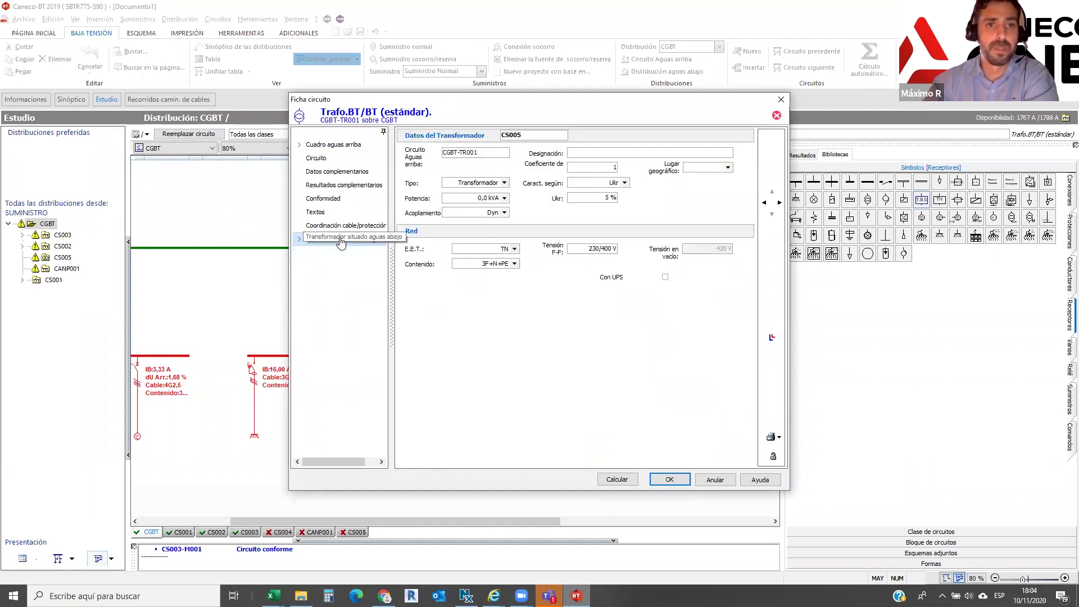
Inspect the downstream transformer's type, characteristics and geographic location options, closing the circuit sheet unedited and minimizing the program
left_click(505, 183)
left_click(505, 184)
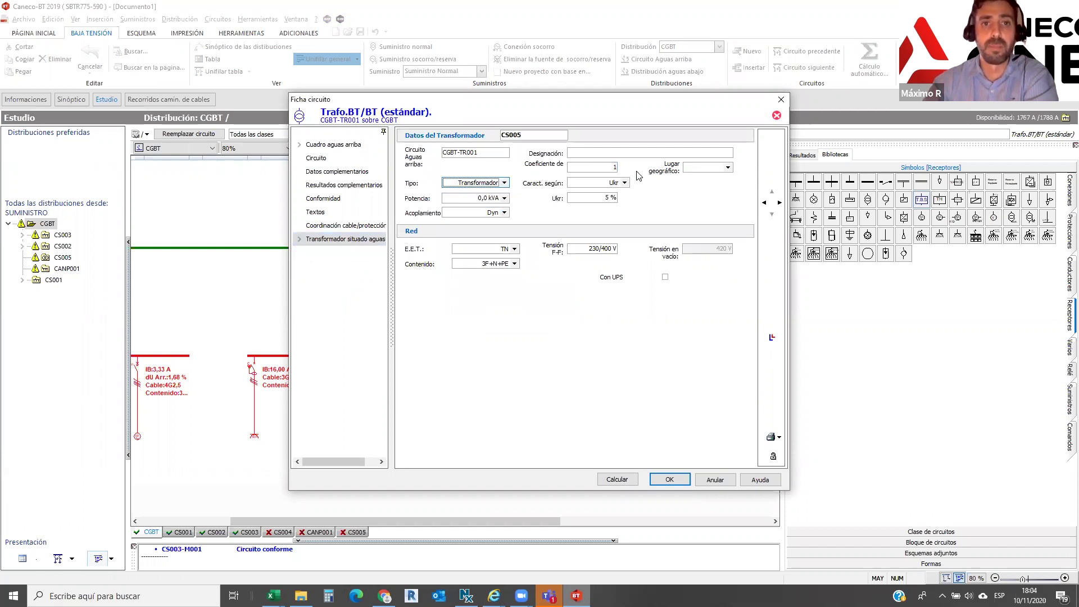
left_click(624, 182)
left_click(625, 185)
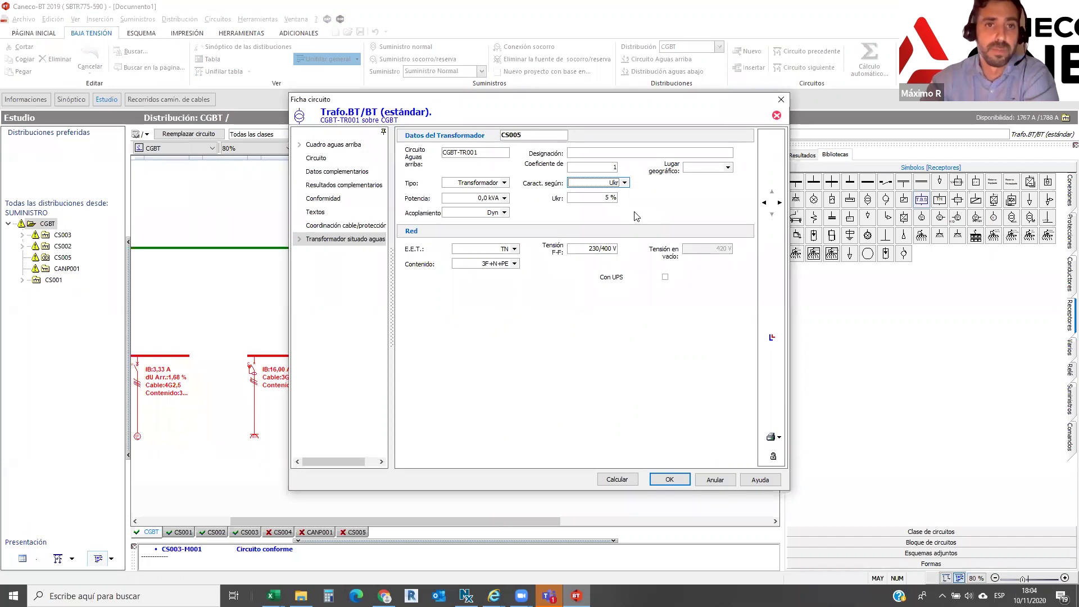
left_click(703, 167)
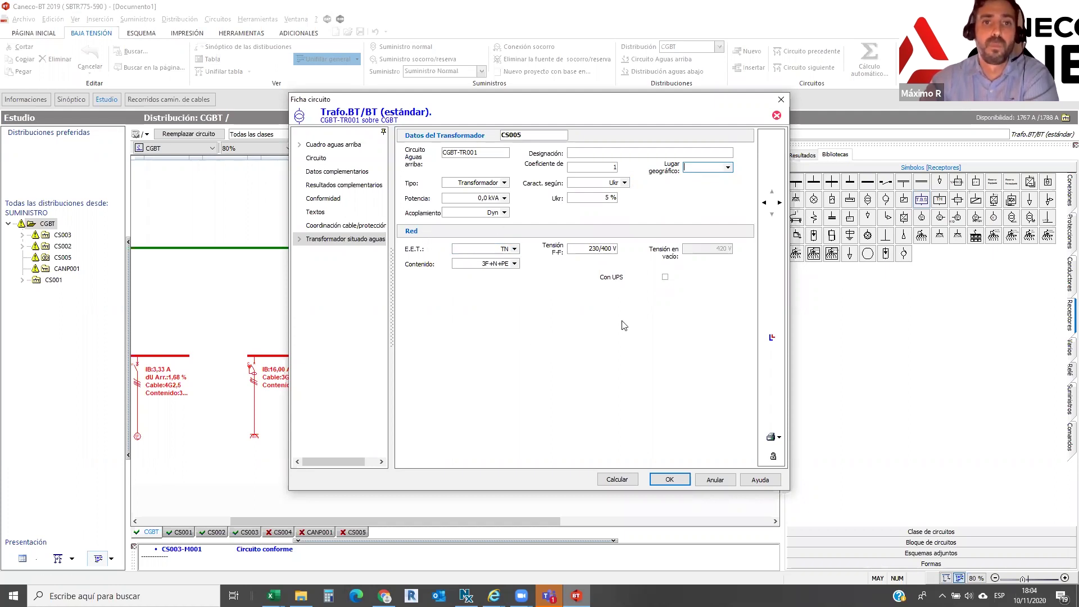
left_click(781, 102)
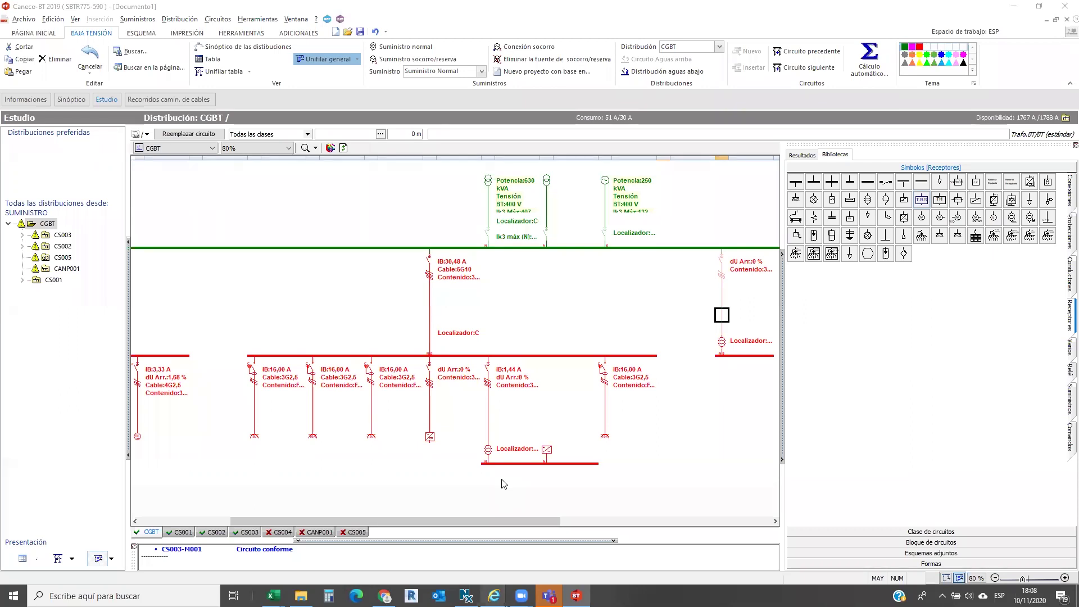
left_click(1020, 6)
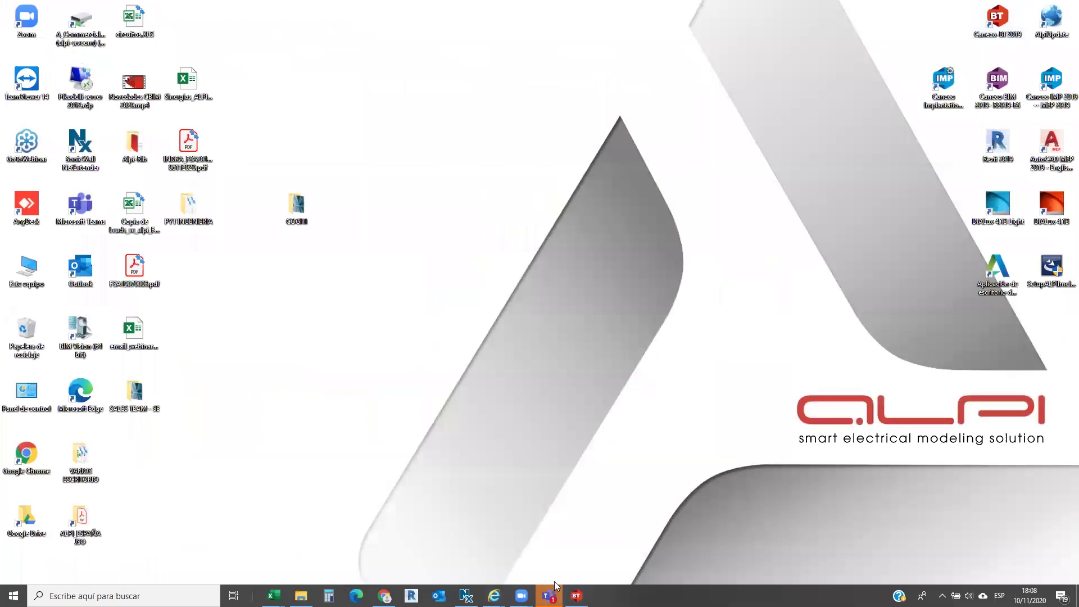